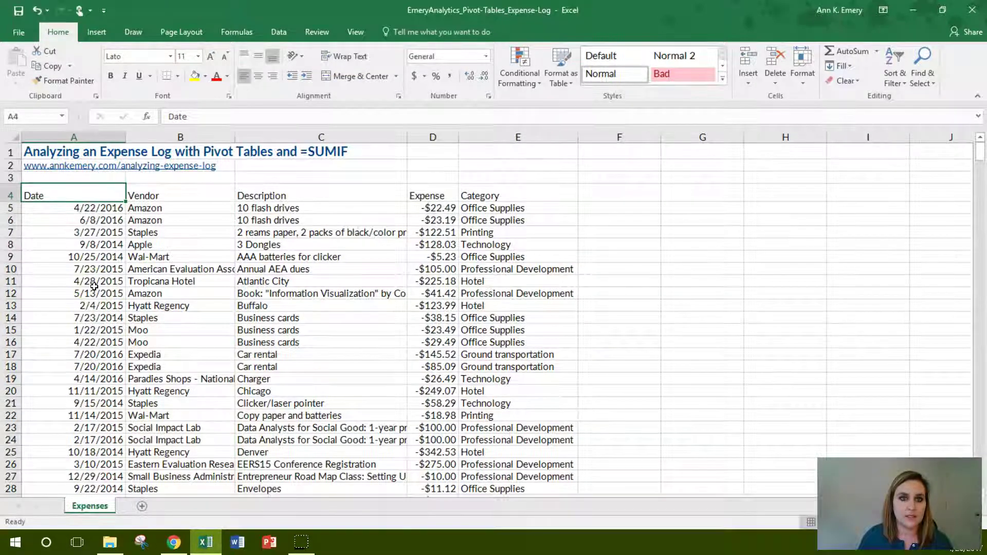
Freeze the worksheet panes above row 5 so the title and header rows stay fixed while the expense log scrolls.
scroll(94, 286, down, 2)
scroll(94, 286, down, 2)
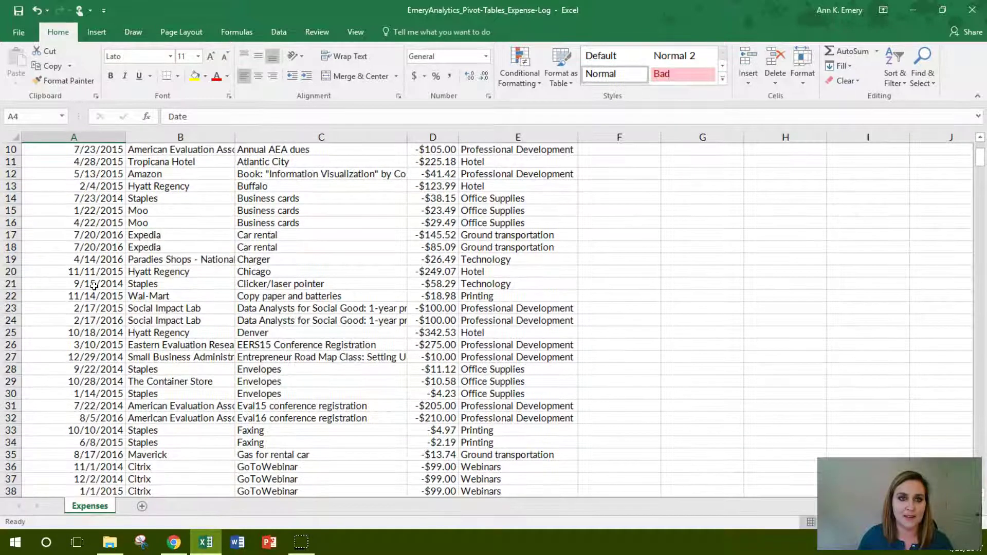
scroll(94, 286, down, 1)
scroll(94, 285, down, 1)
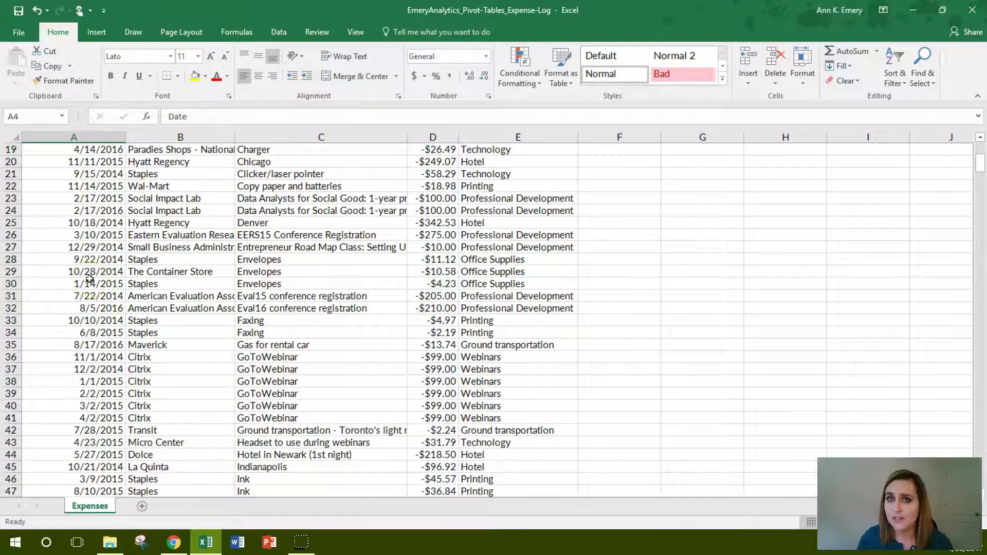
scroll(89, 278, up, 6)
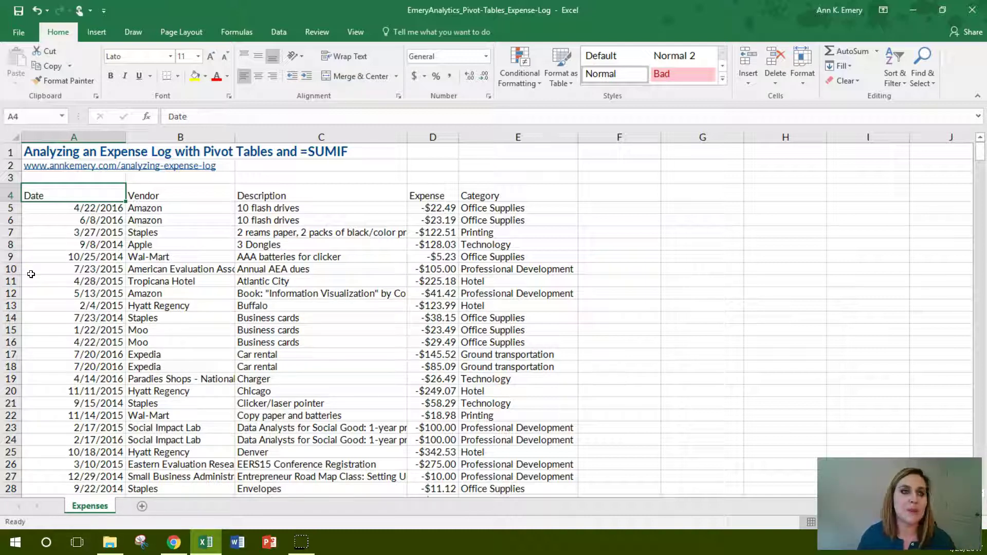
click(8, 194)
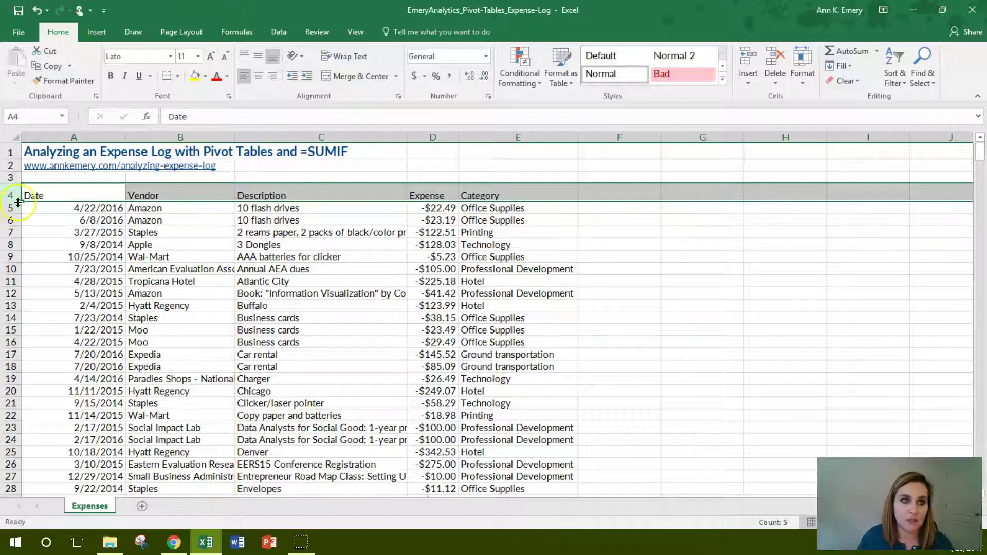
click(12, 208)
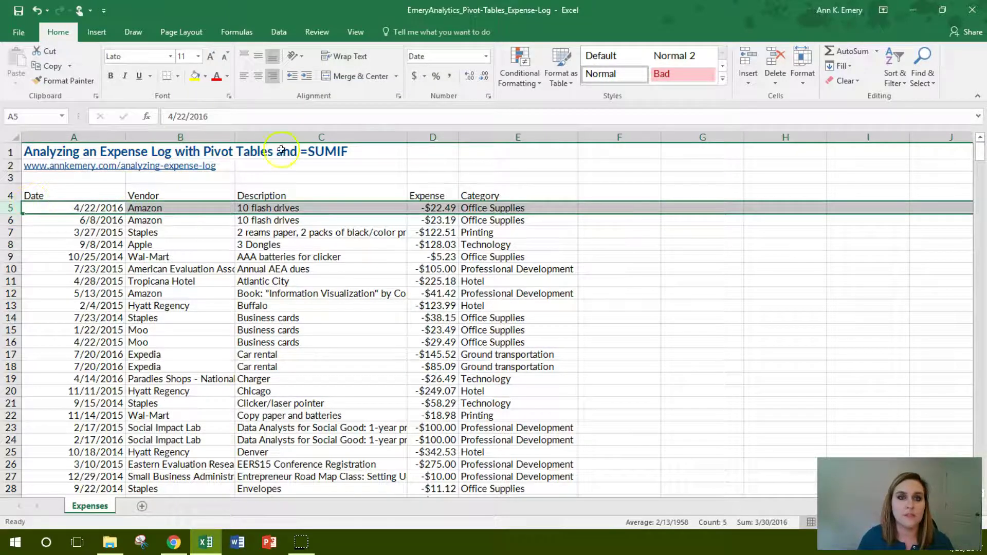
click(351, 32)
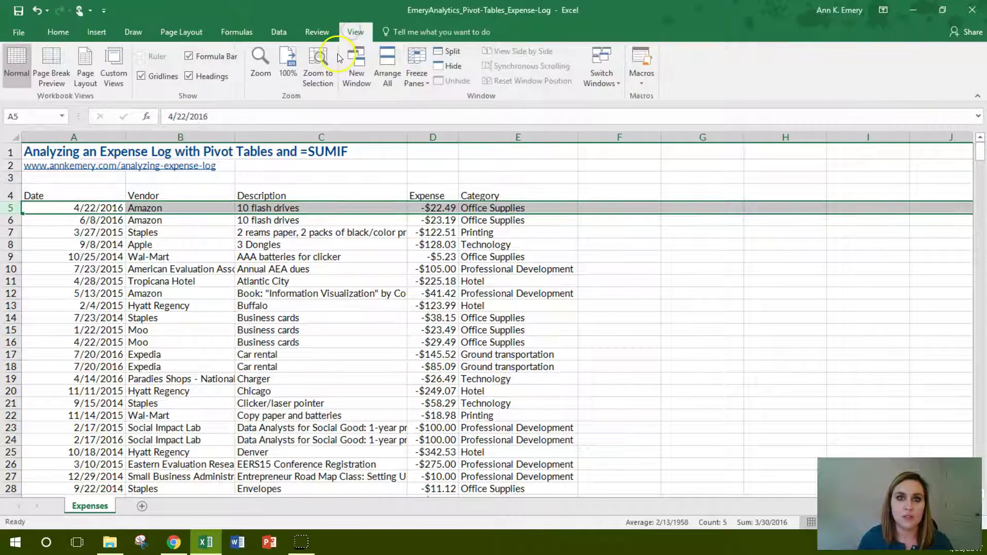
click(420, 80)
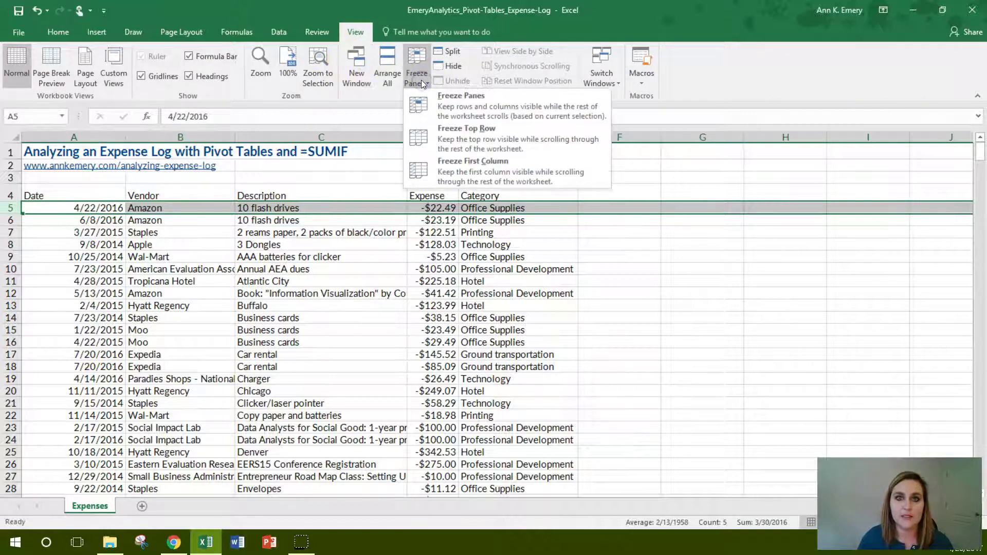
click(440, 106)
scroll(441, 110, down, 1)
scroll(440, 110, down, 3)
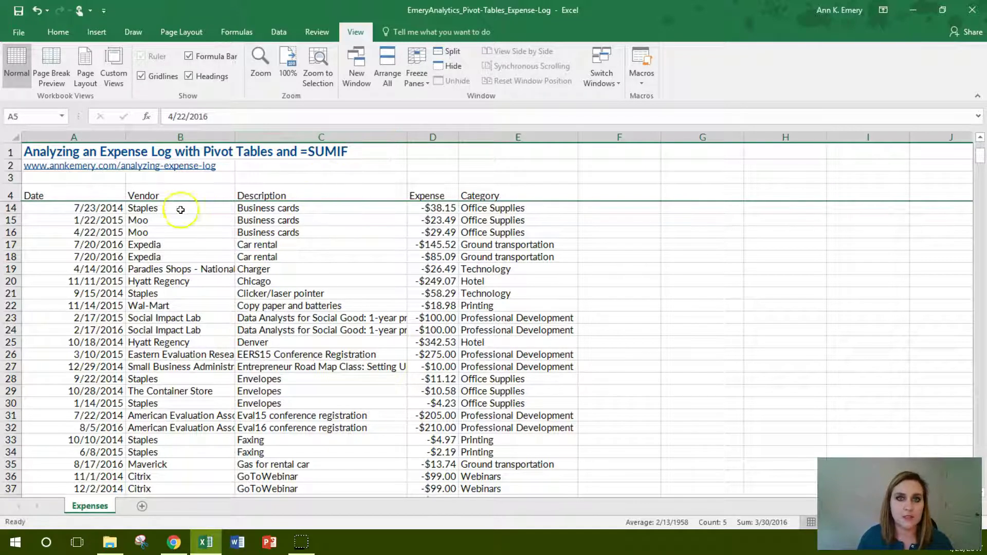
Add filters to the header row 4 of the expense log.
click(9, 194)
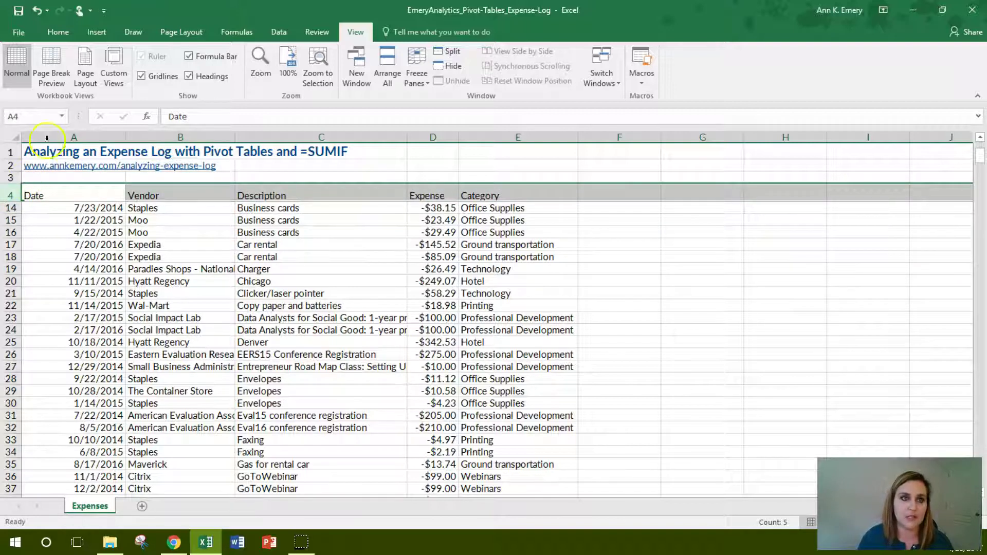
click(56, 31)
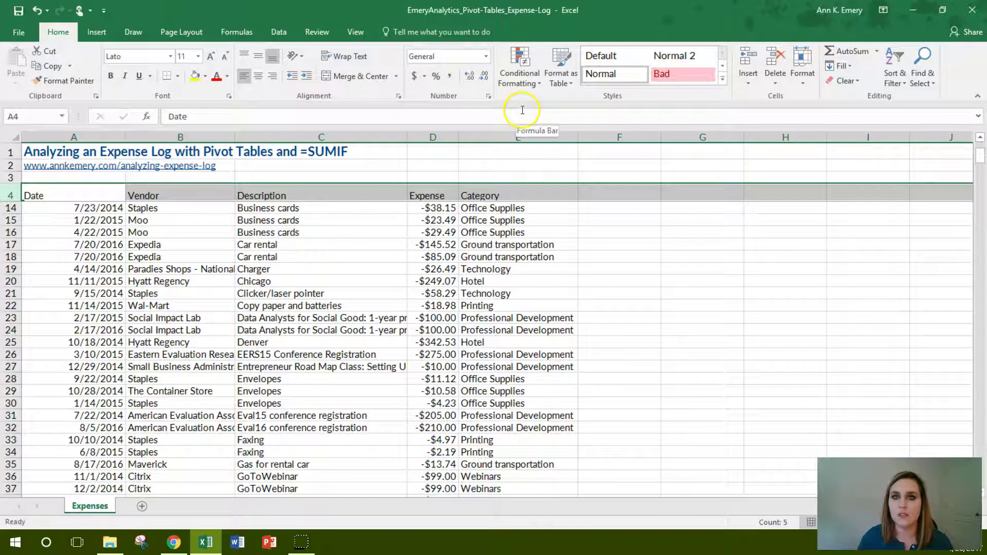
click(905, 85)
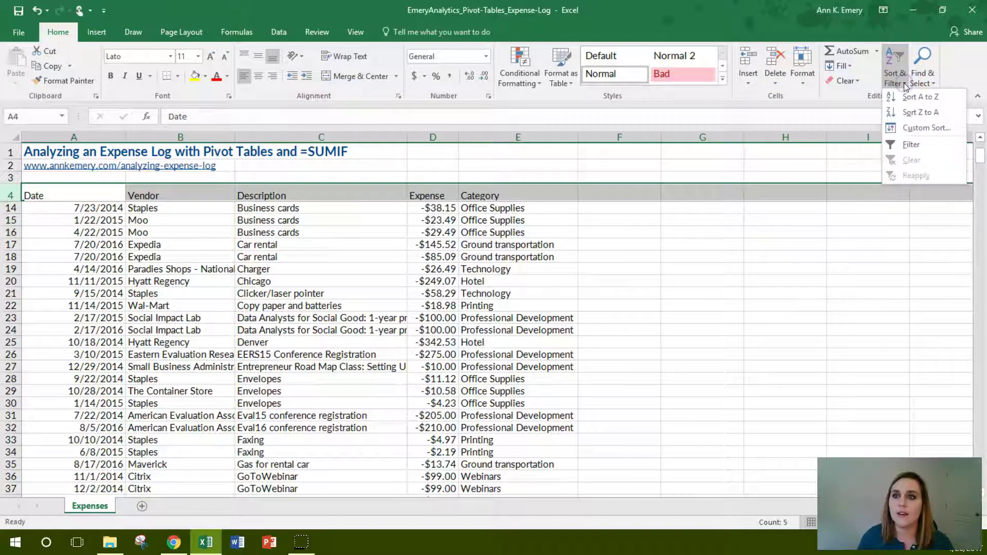
click(918, 146)
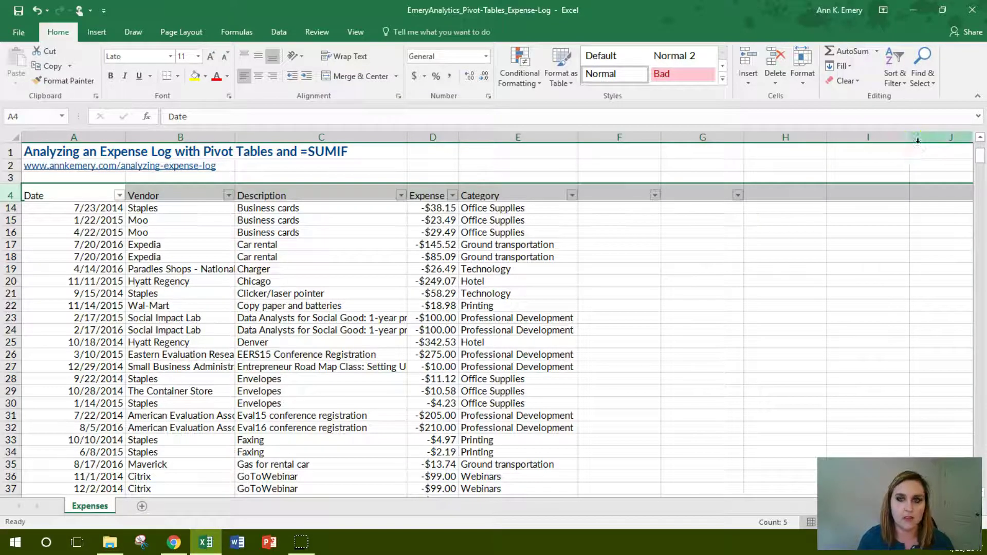
Sort the log by Date from oldest to newest, followed by a sort on Expense from smallest to largest.
click(120, 196)
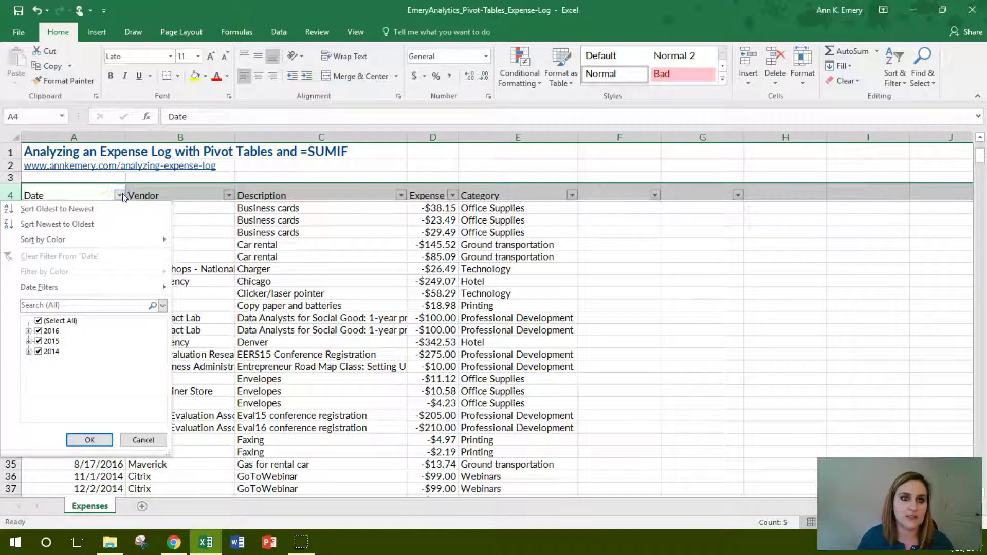
click(75, 211)
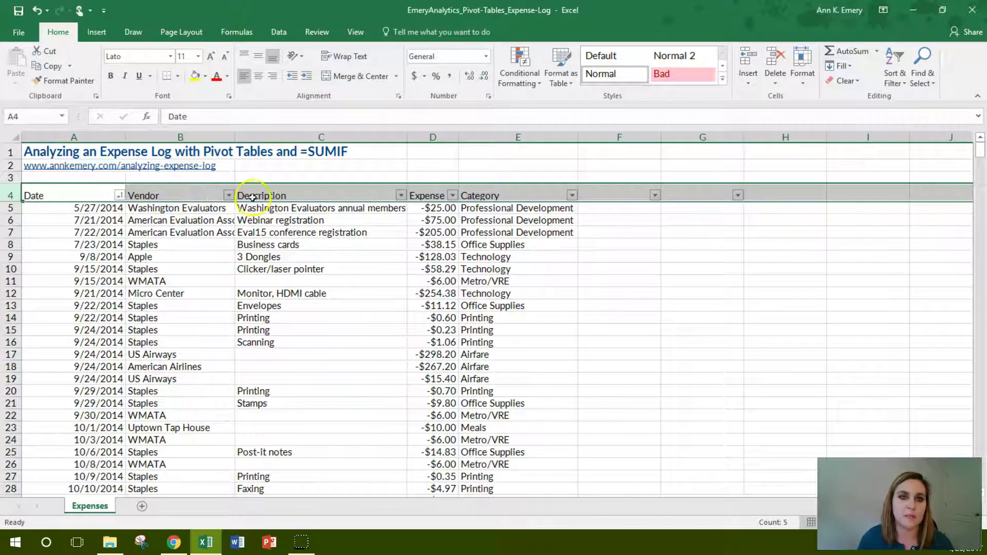
click(452, 195)
click(437, 209)
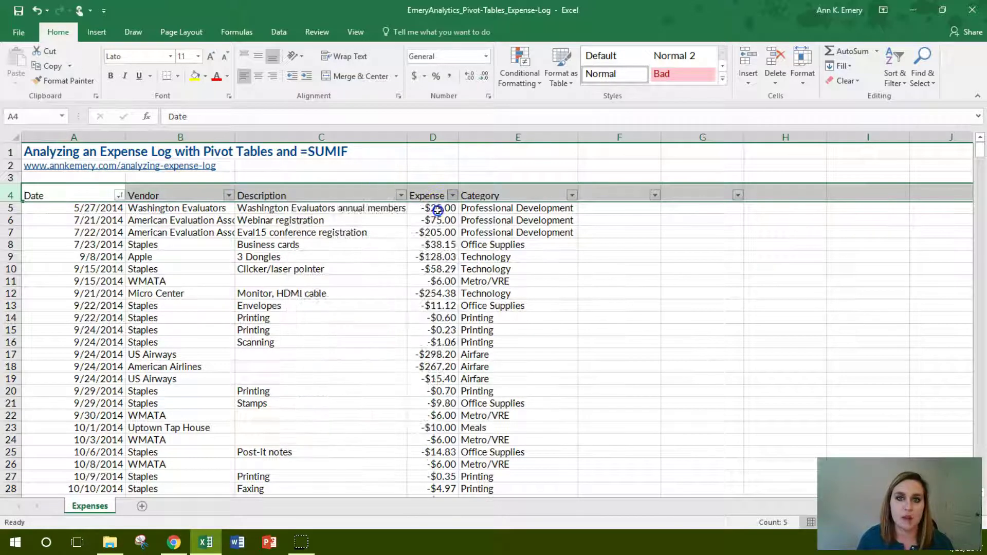
Filter the Category column to exclude Airfare.
click(511, 196)
click(572, 196)
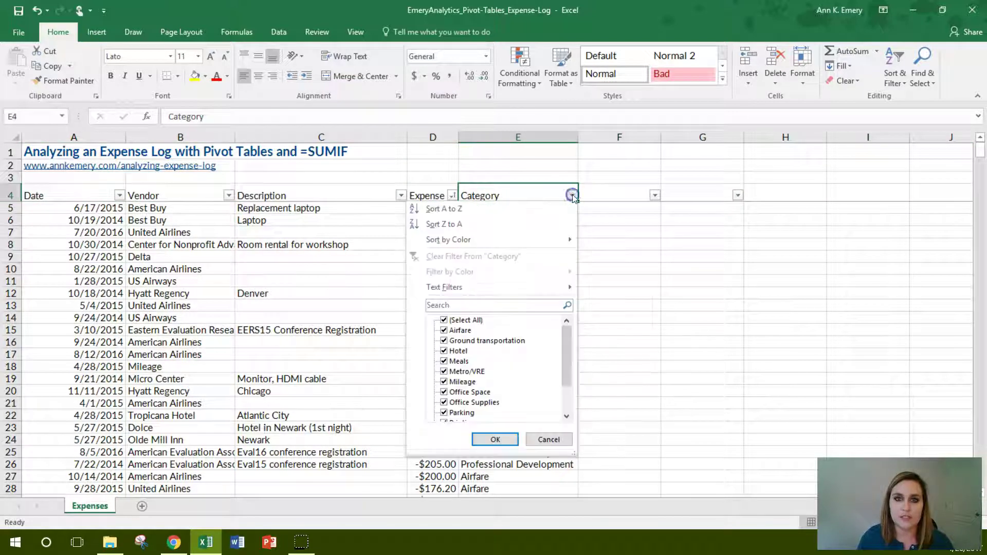
click(524, 287)
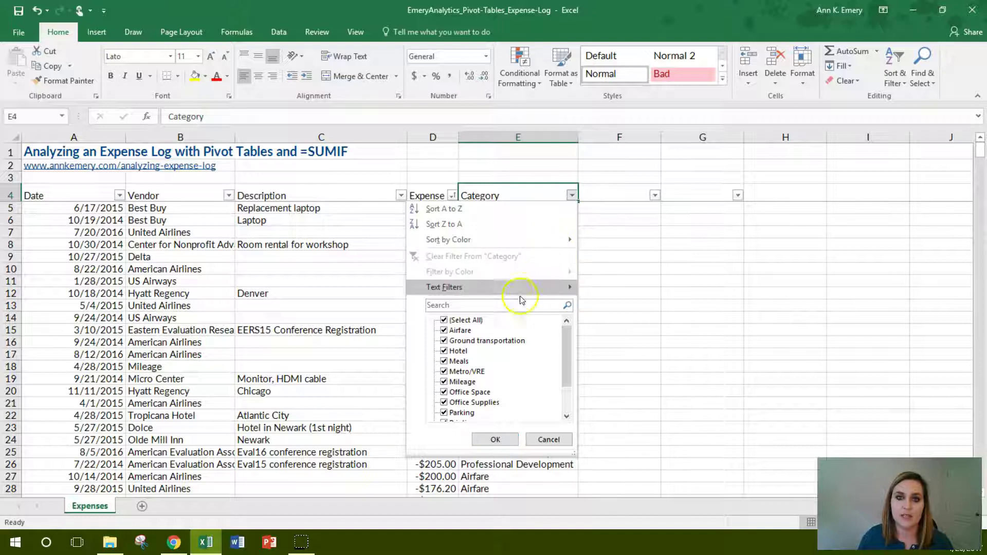
click(446, 331)
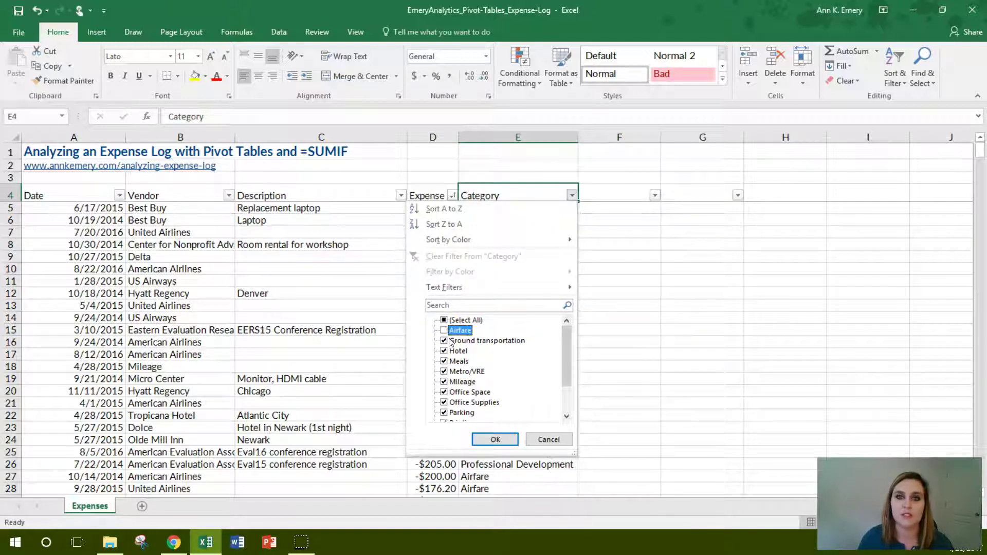
click(495, 439)
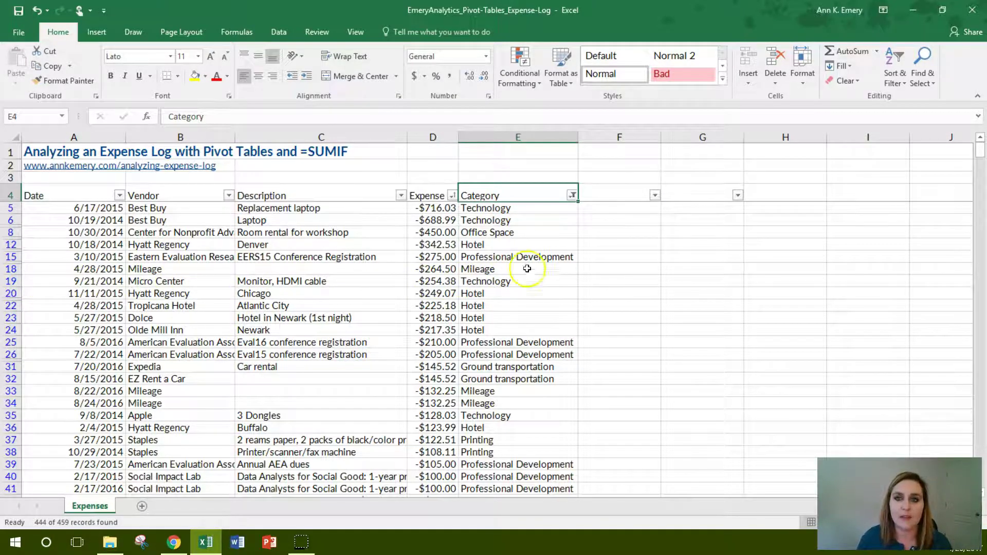
Reselect all categories in the Category filter to show every expense record.
click(572, 195)
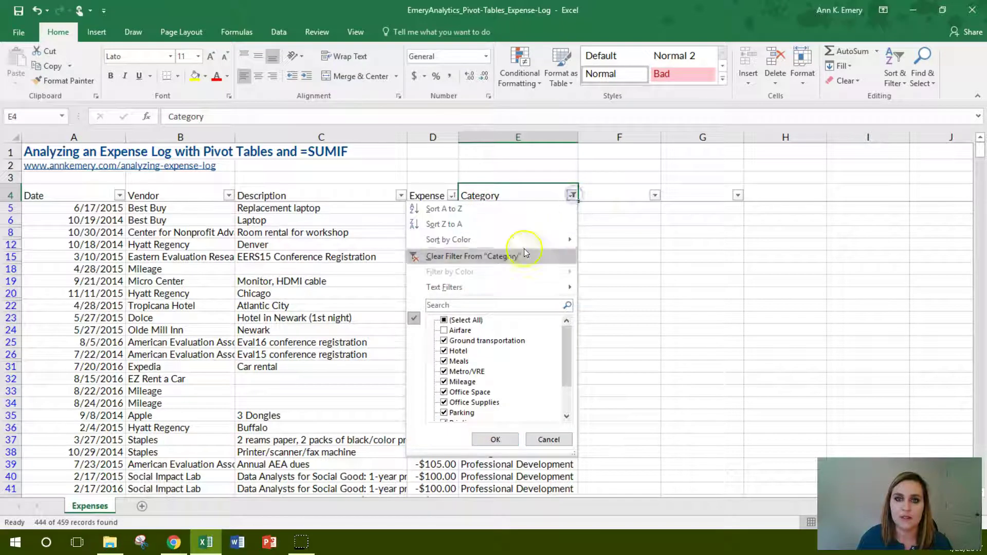
click(455, 319)
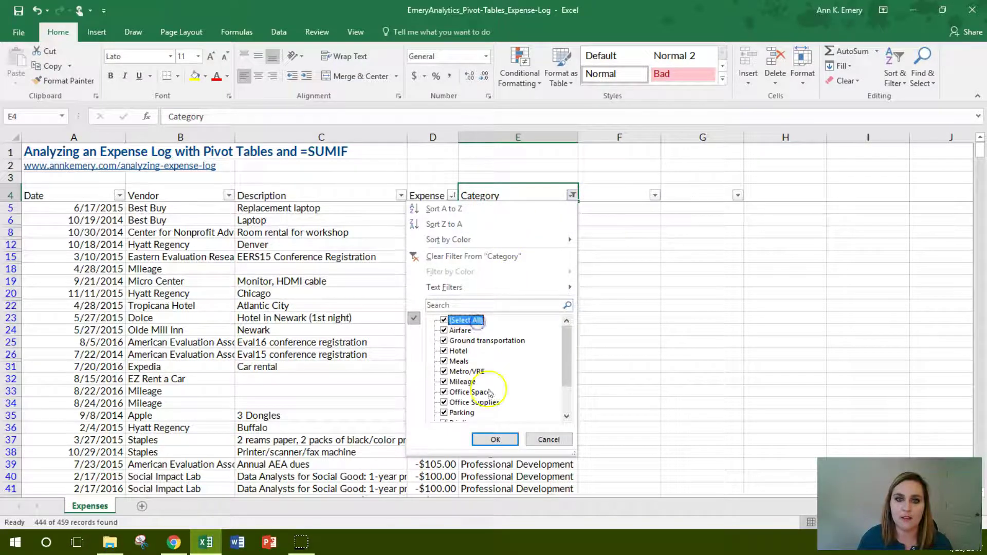
click(495, 440)
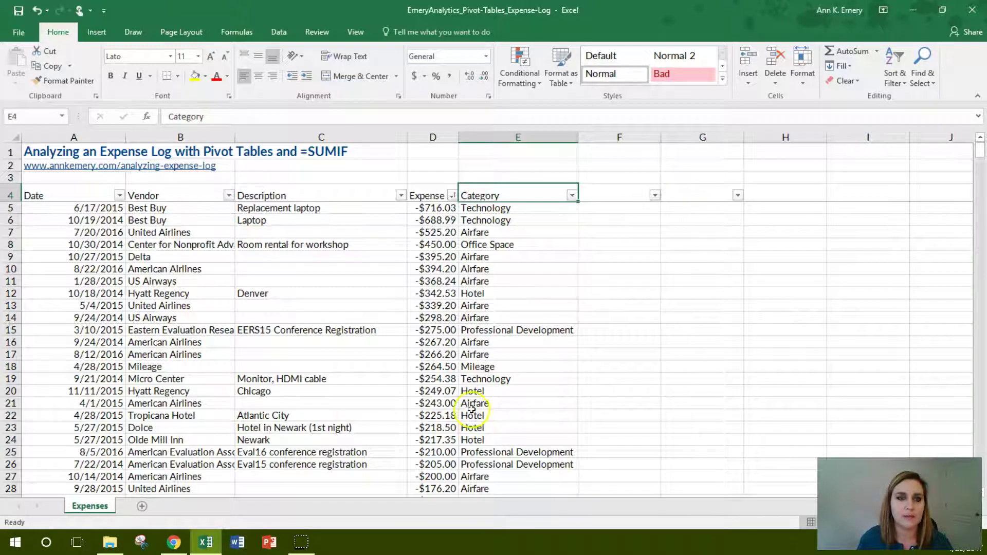
Resize the Expense column D and autofit its width to the contents.
drag(458, 138, 451, 137)
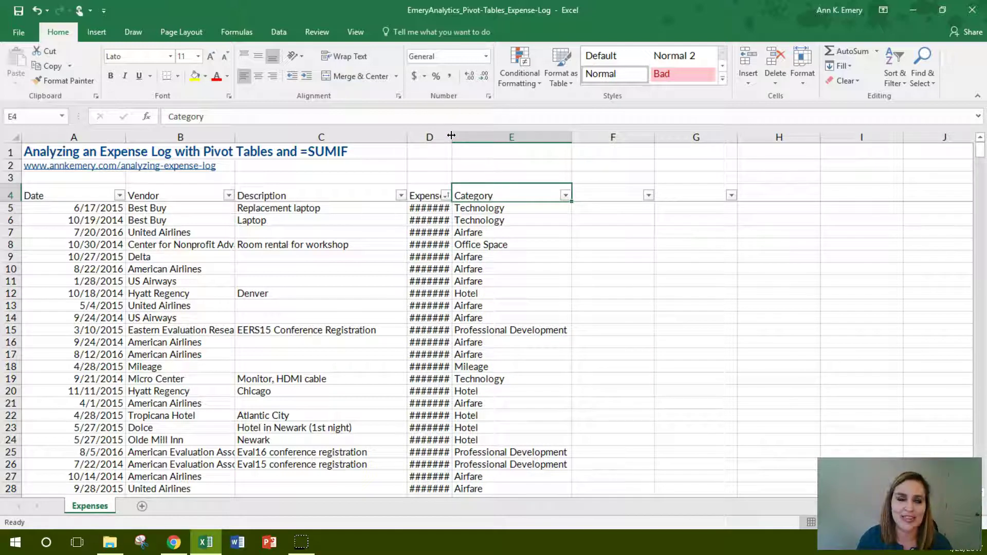
drag(451, 135, 475, 138)
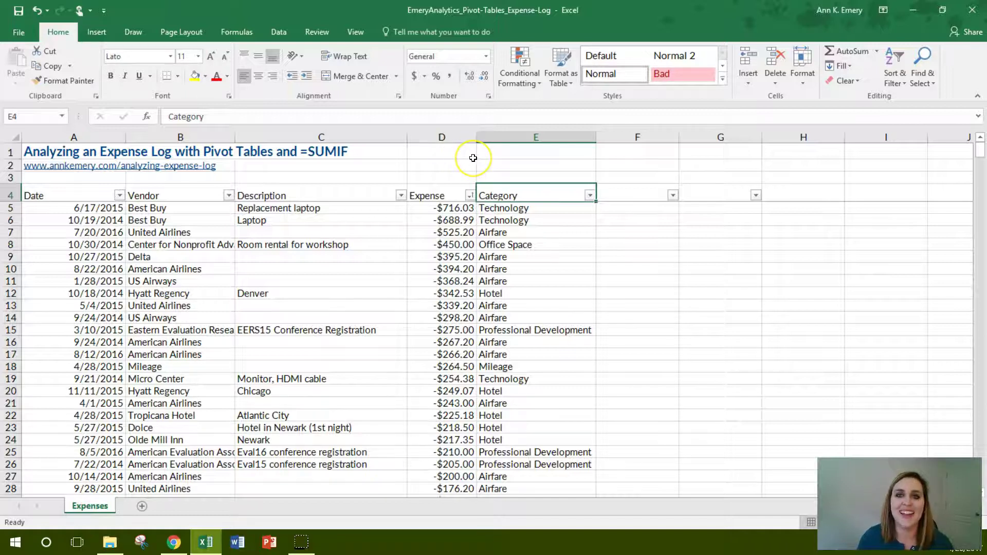
drag(476, 136, 473, 137)
double_click(476, 137)
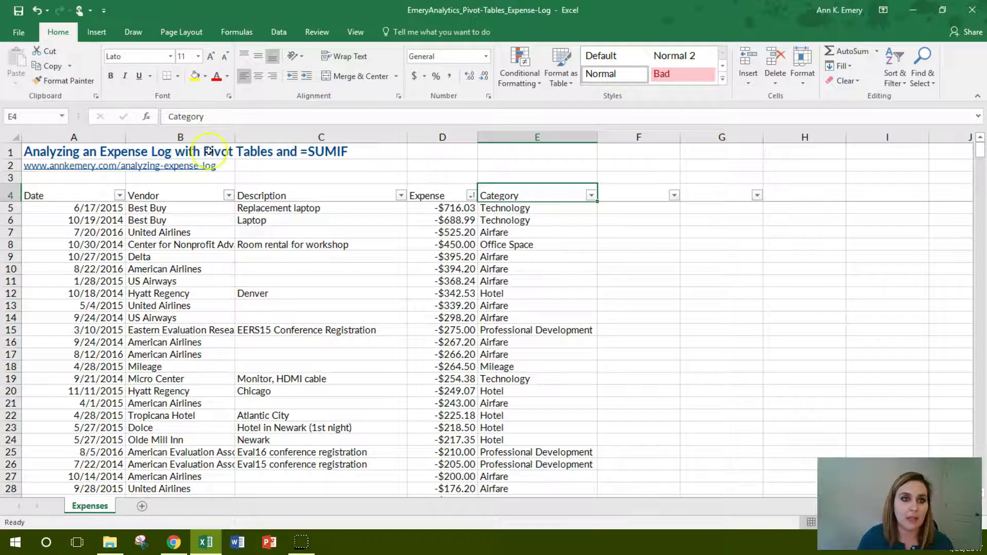
Select the entire worksheet and autofit the width of all columns to their contents.
click(89, 137)
drag(88, 136, 519, 135)
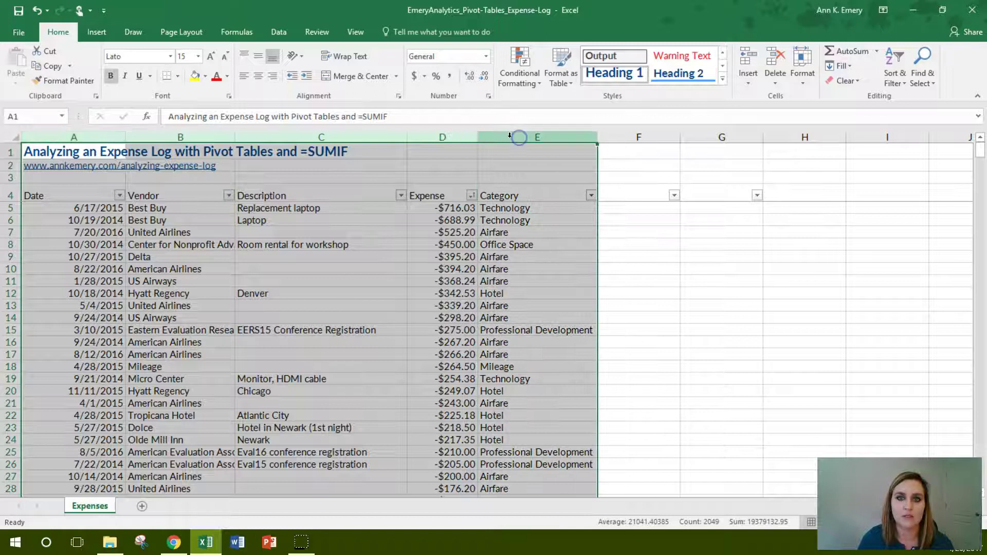
click(18, 139)
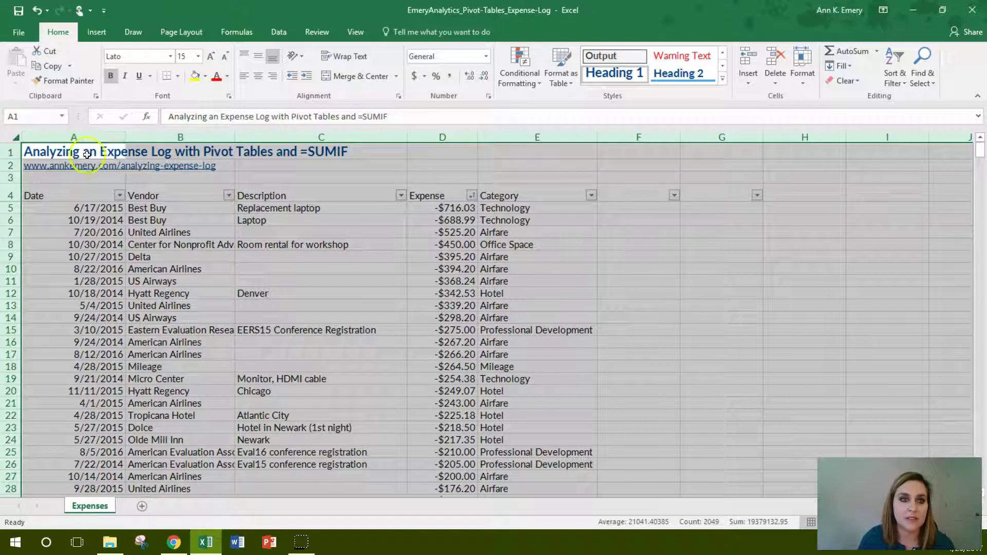
mouse_move(125, 139)
mouse_down()
mouse_move(136, 137)
mouse_move(92, 135)
mouse_move(333, 131)
mouse_move(125, 136)
mouse_up()
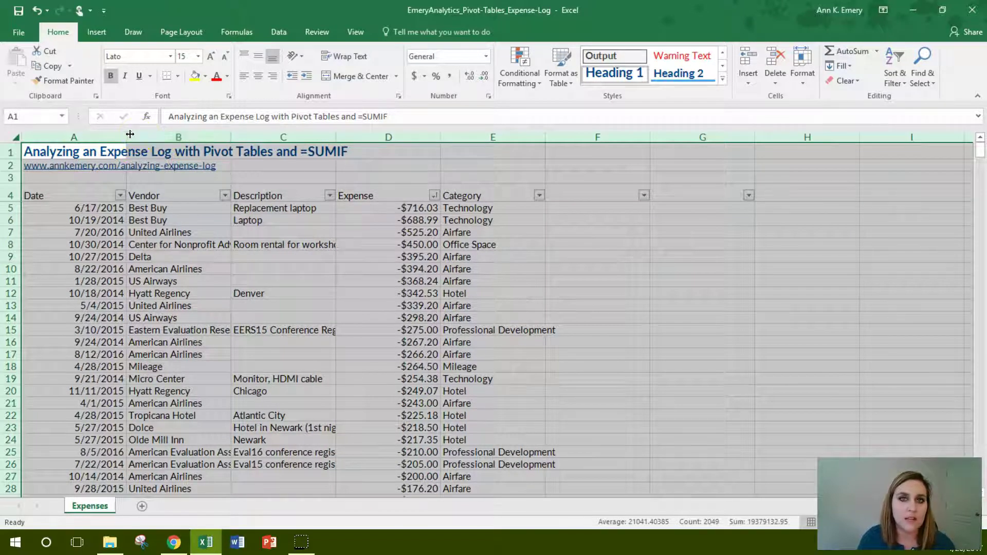
double_click(129, 132)
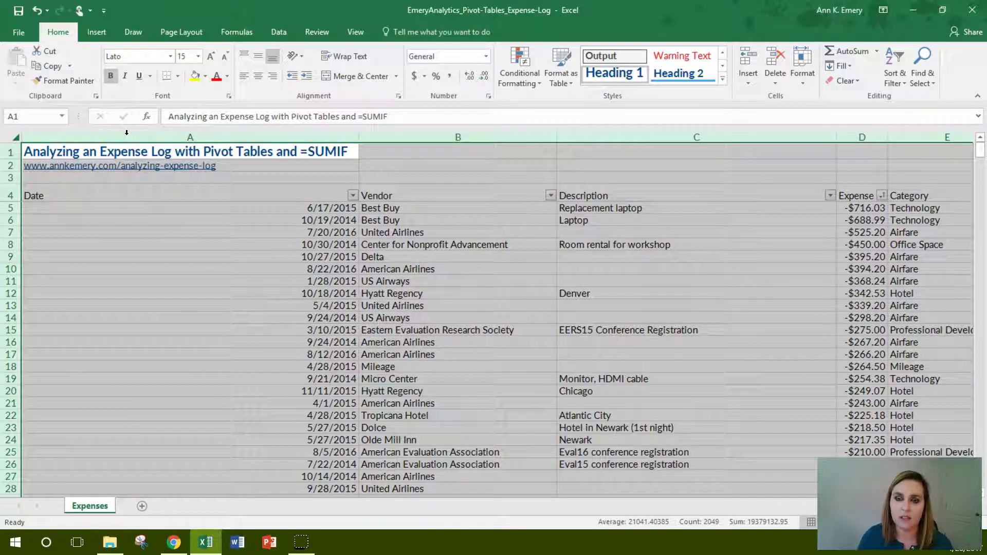
Narrow the Date column A to just fit its dates, and narrow the Description column C.
click(191, 135)
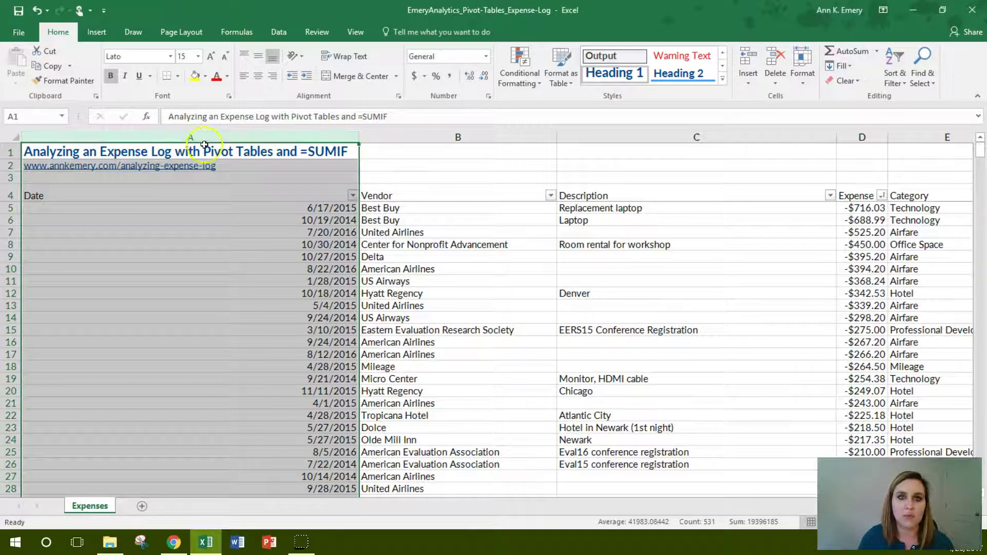
click(263, 157)
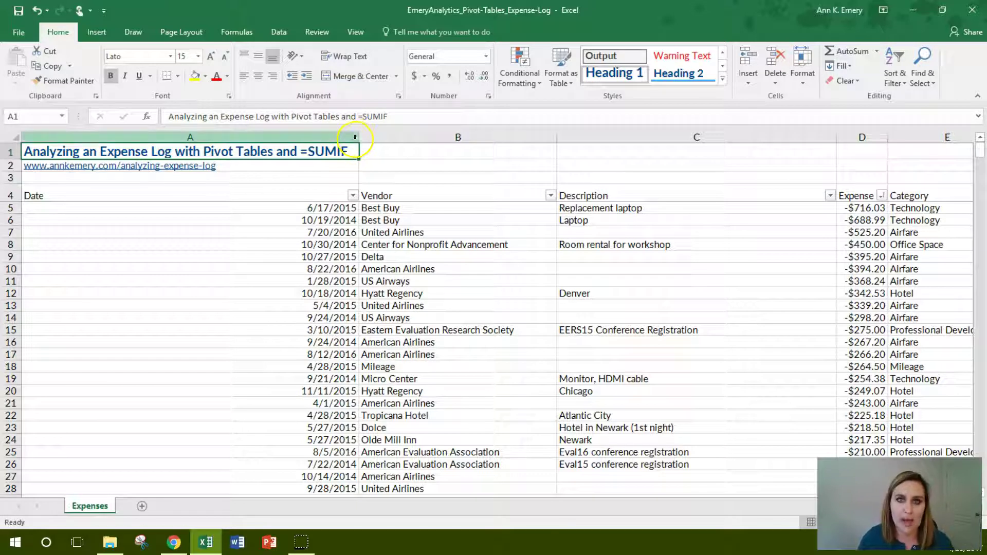
drag(356, 137, 128, 140)
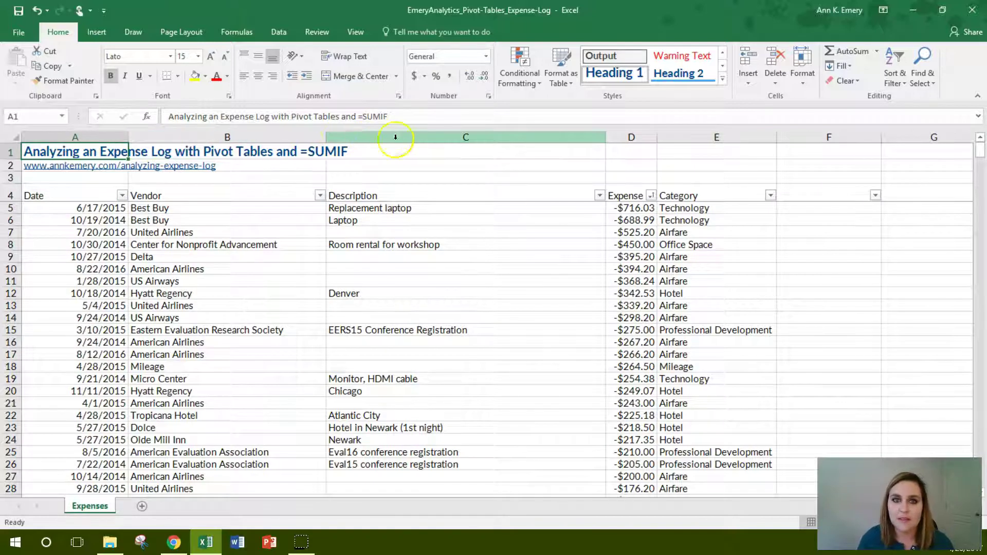
drag(606, 133, 499, 134)
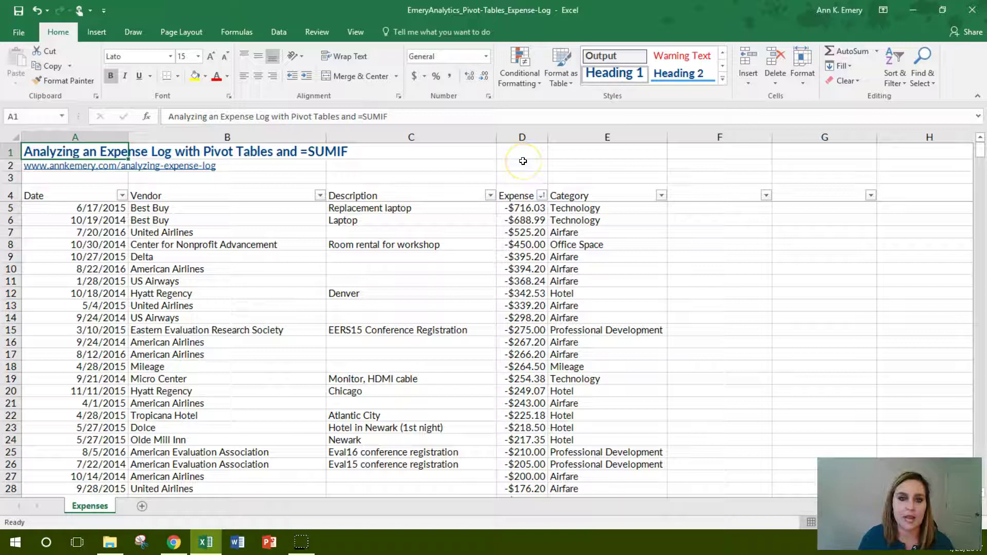
drag(496, 137, 435, 138)
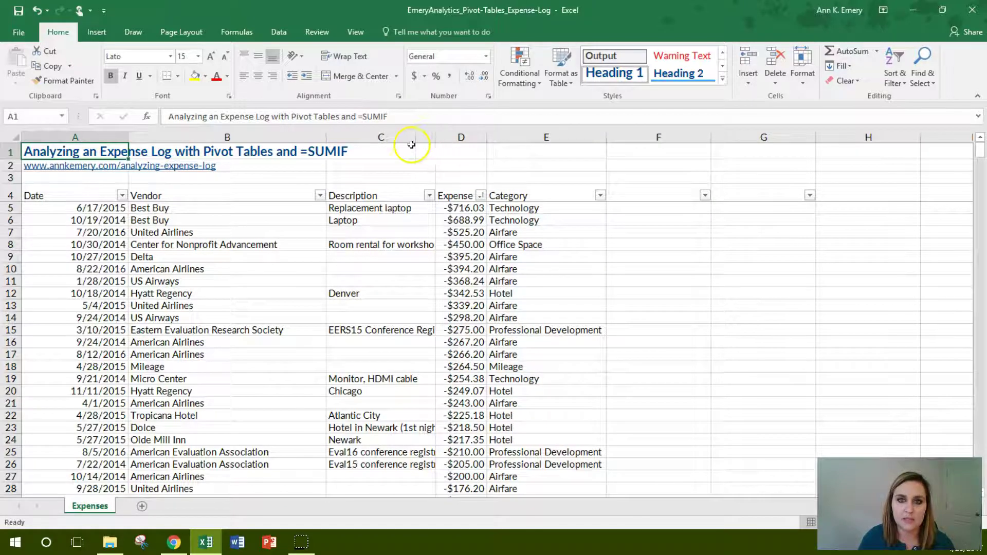
Wrap the text in the Description column C.
click(396, 135)
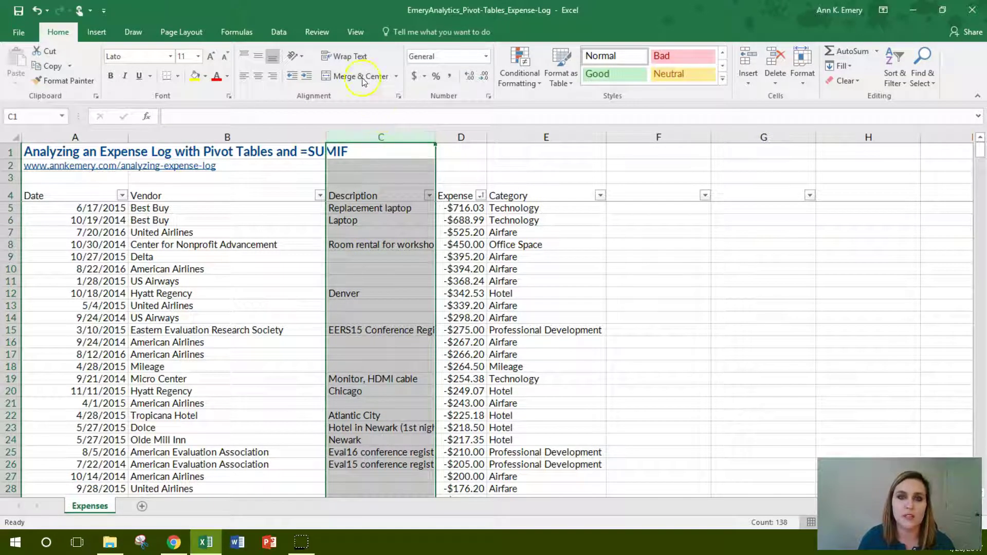
click(355, 58)
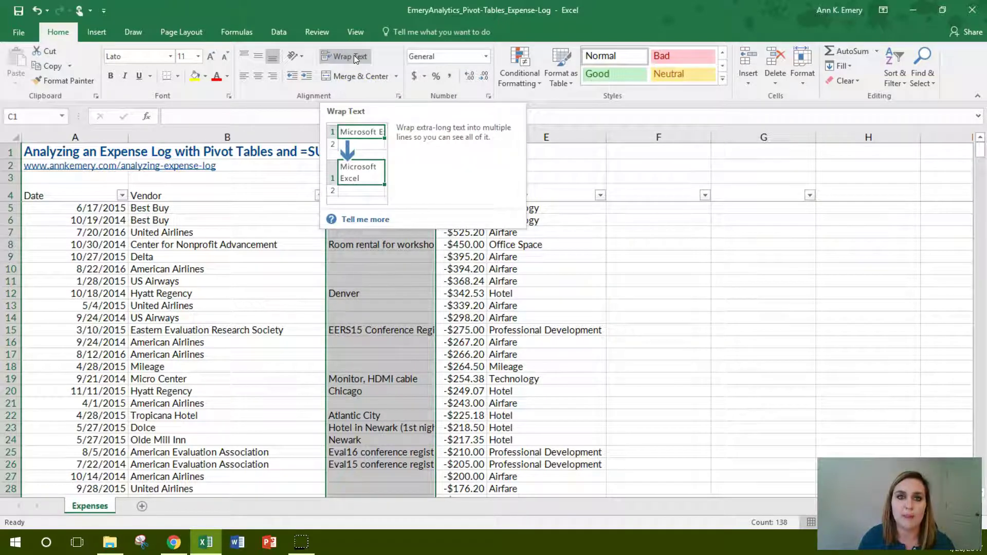
click(354, 55)
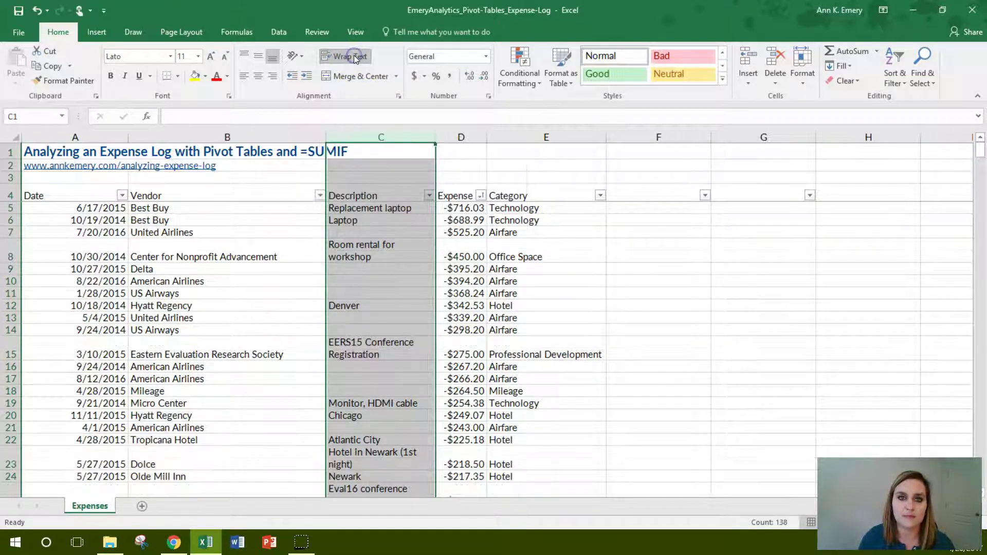
click(399, 252)
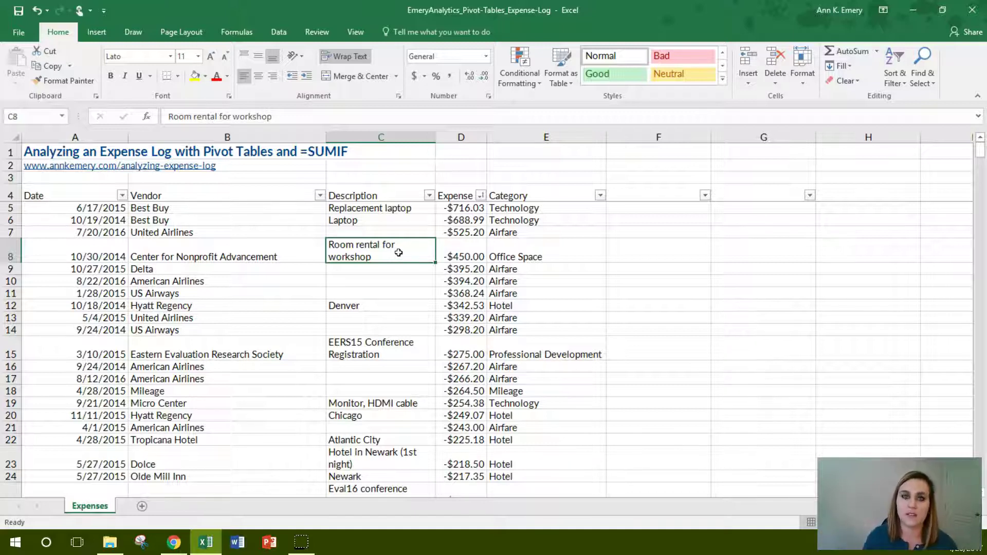
Widen the Description column C to fit its longer entries and turn off its text wrapping.
drag(436, 137, 478, 137)
click(452, 137)
click(352, 58)
click(391, 191)
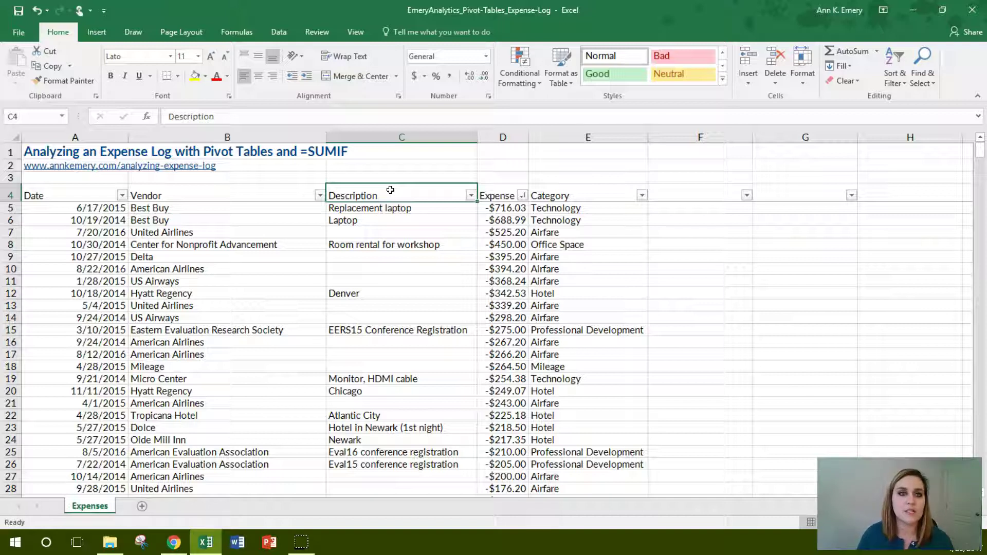
Clear the Date header in cell A4 and undo the deletion.
click(89, 194)
key(Delete)
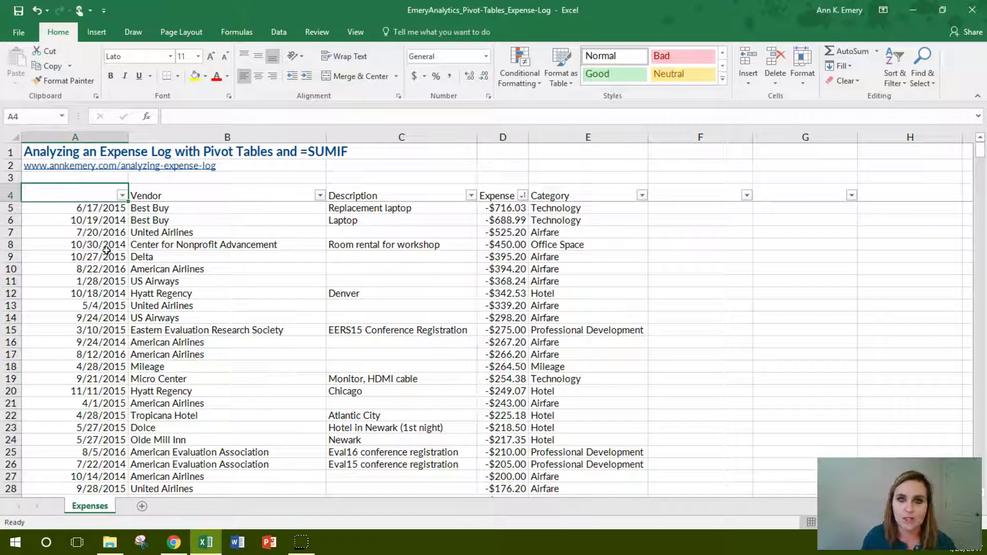
click(35, 12)
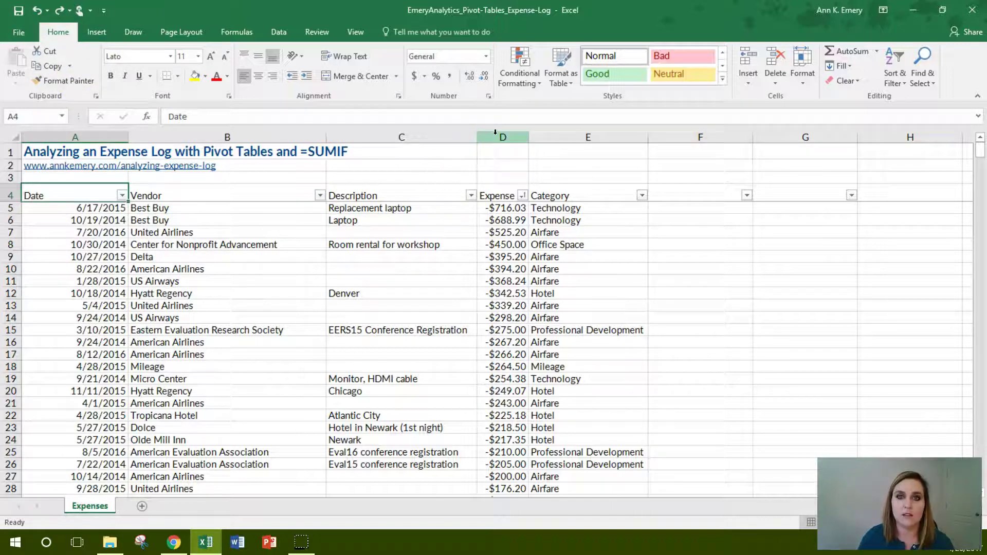
Insert a blank column between the Description and Expense columns.
click(495, 132)
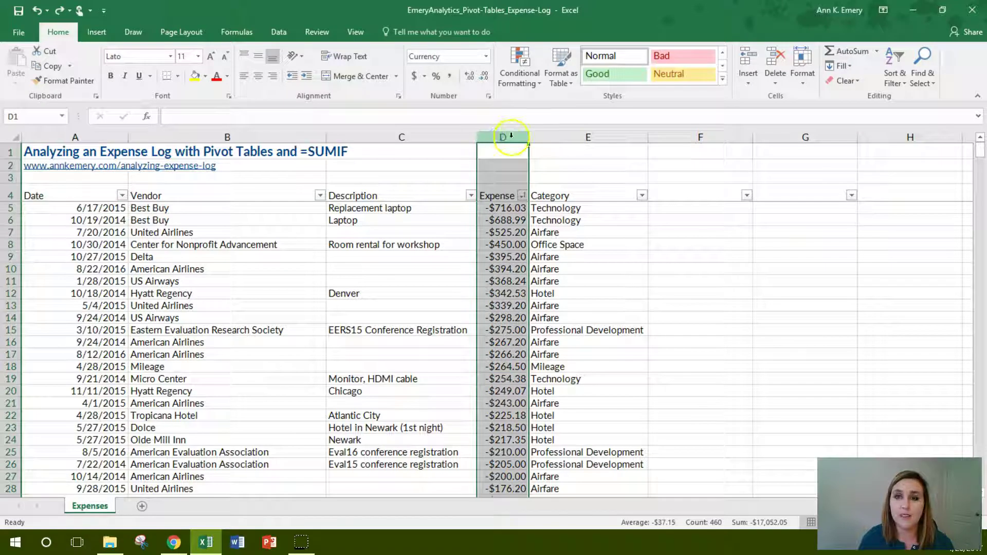
click(748, 58)
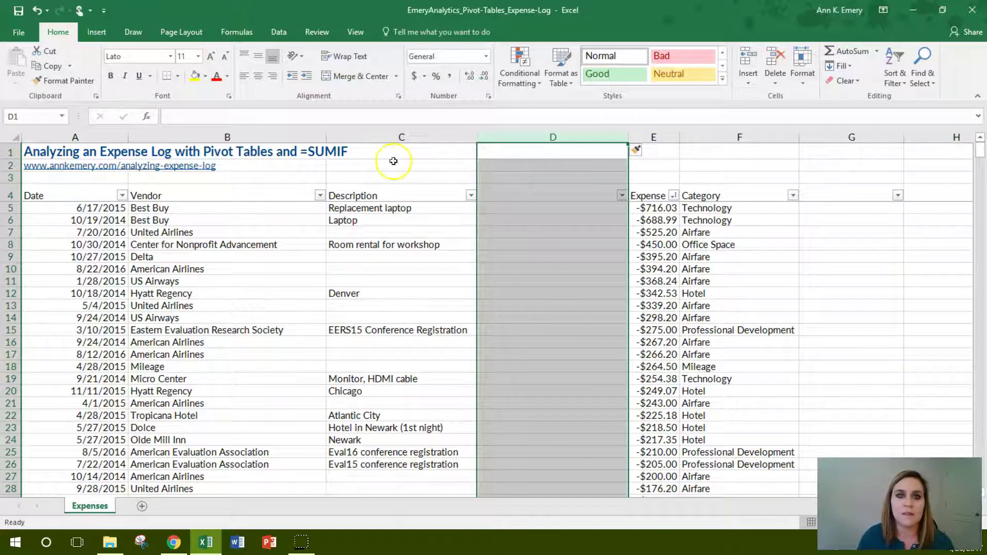
click(71, 193)
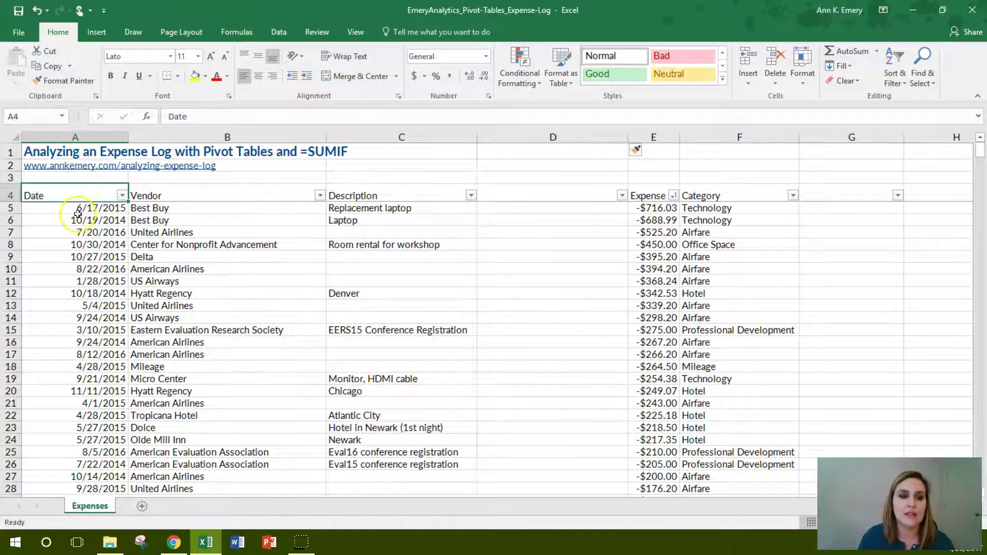
Insert a blank row above row 18, select A4:C17, and undo both the row and column insertions.
click(12, 367)
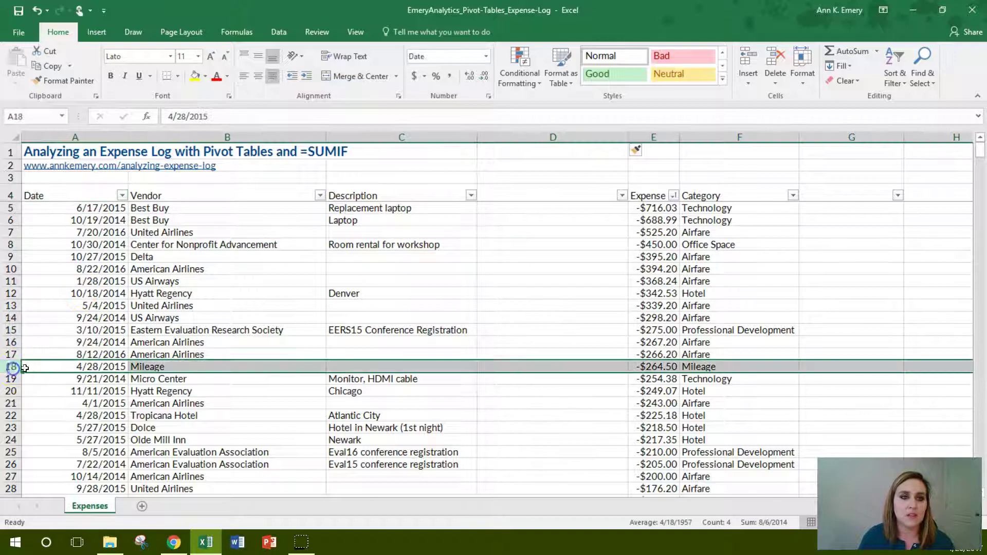
click(751, 59)
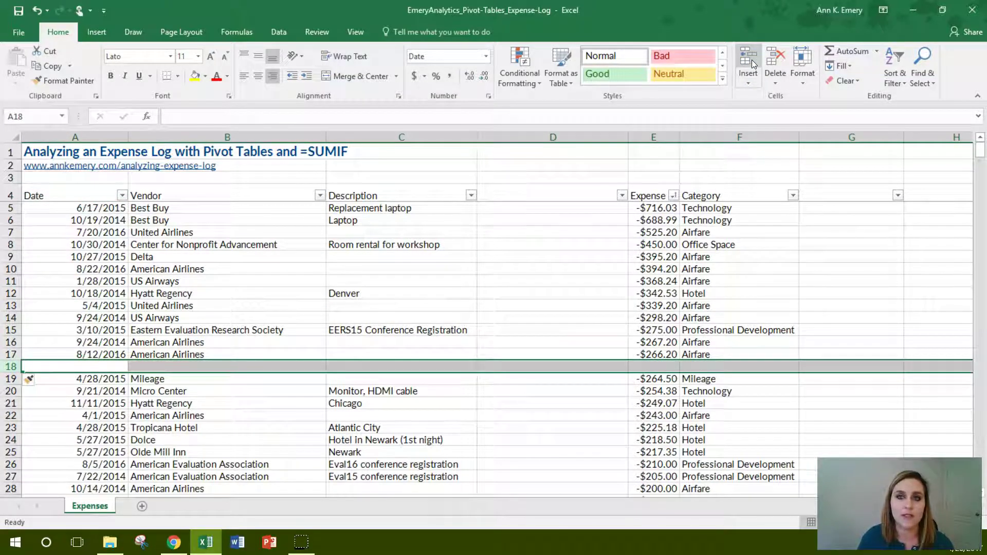
click(88, 196)
drag(349, 199, 367, 360)
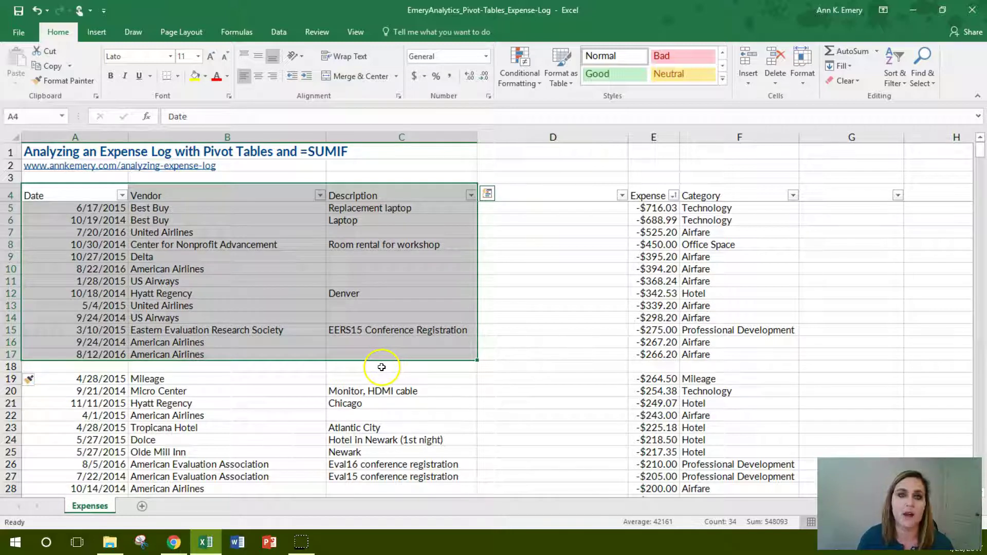
click(41, 14)
click(42, 14)
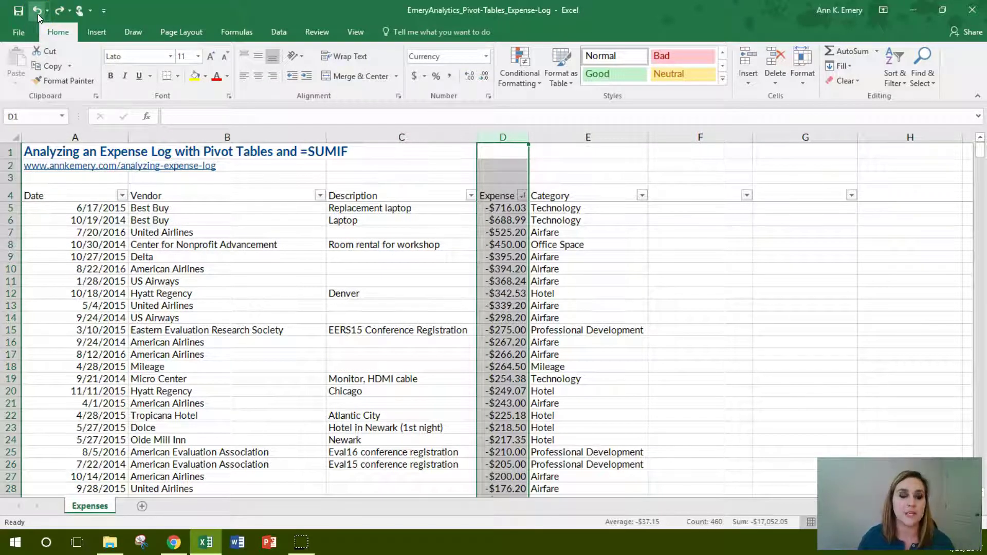
Create a PivotTable from the expense data range A4:E463 on a new worksheet.
click(70, 192)
click(69, 191)
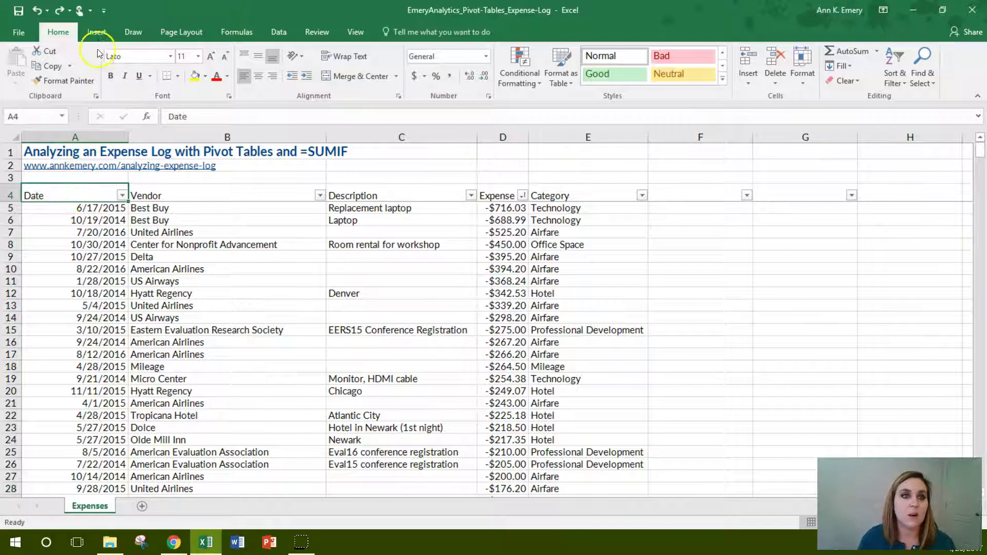
click(98, 34)
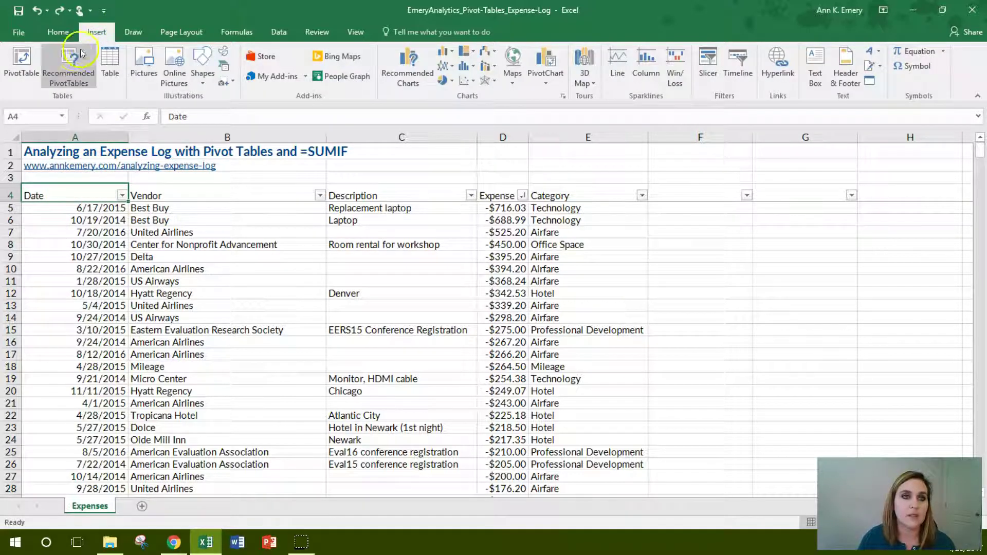
click(33, 58)
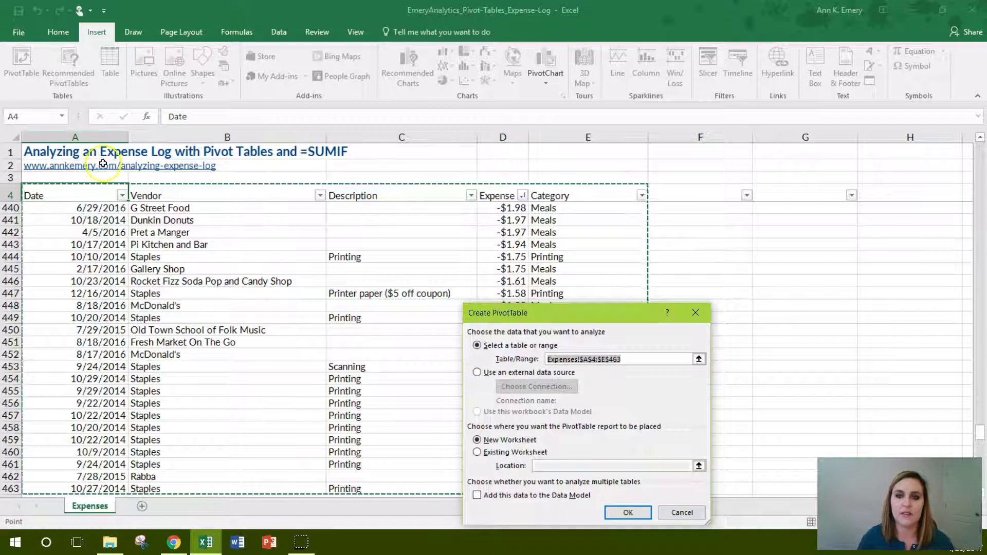
click(627, 512)
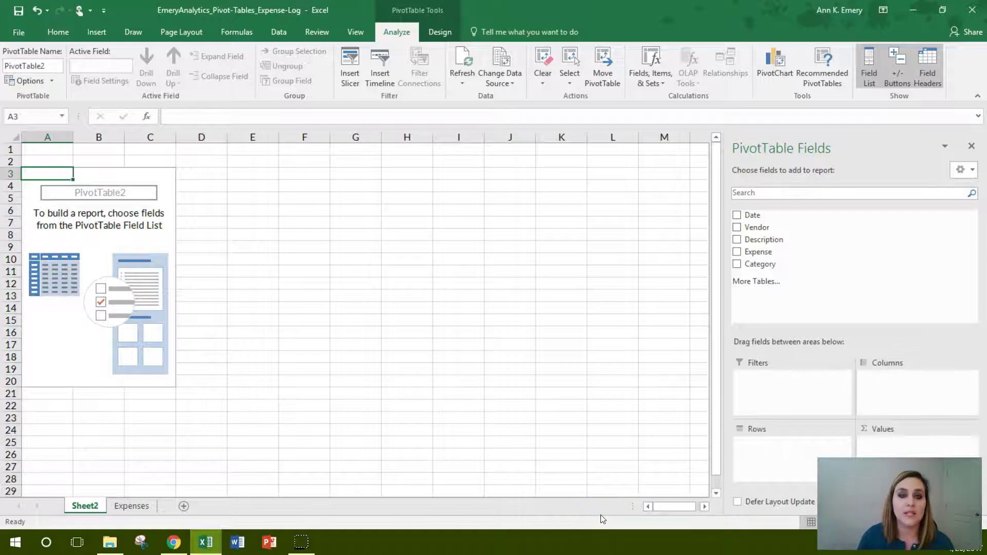
click(591, 517)
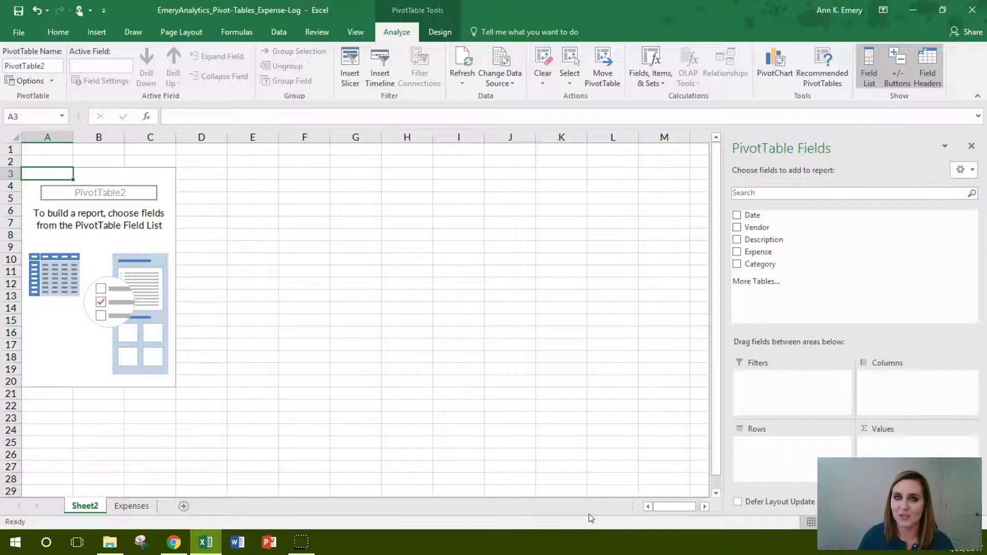
click(584, 516)
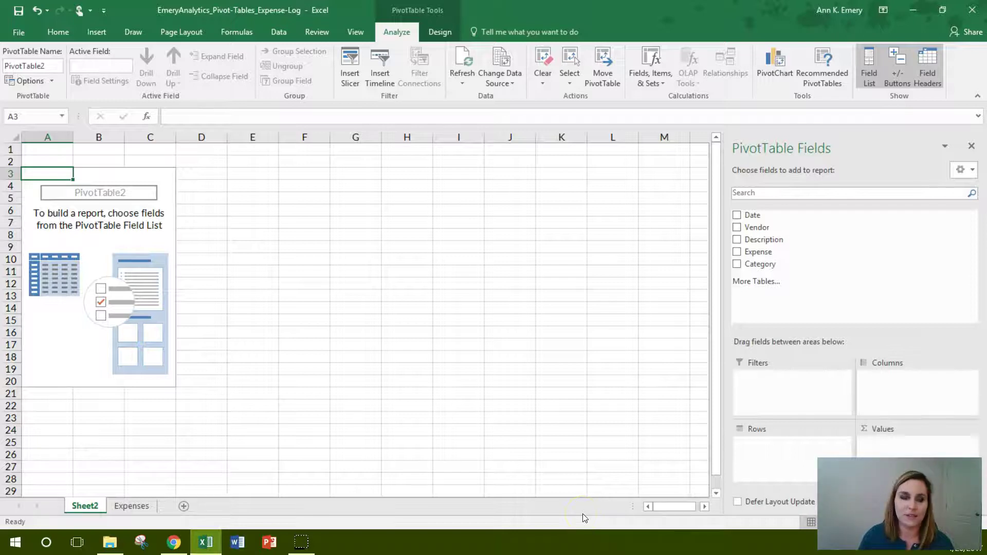
Rename the PivotTable's worksheet as Pivot and move it after the Expenses worksheet.
click(83, 508)
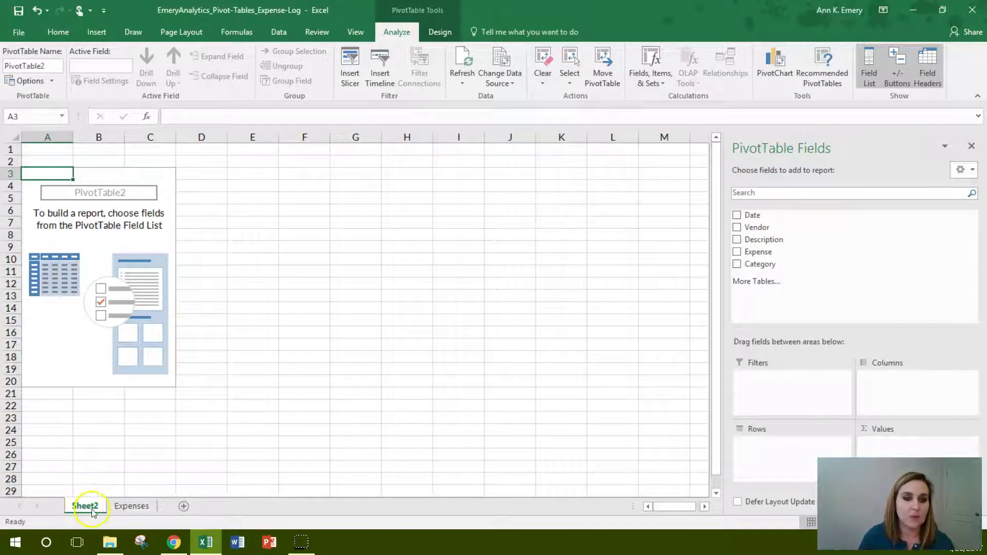
right_click(93, 508)
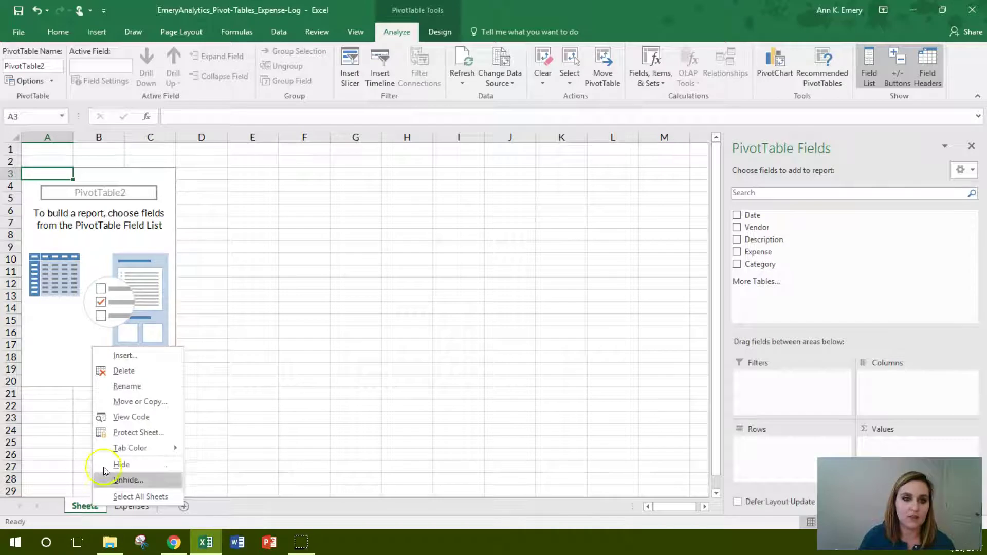
click(125, 387)
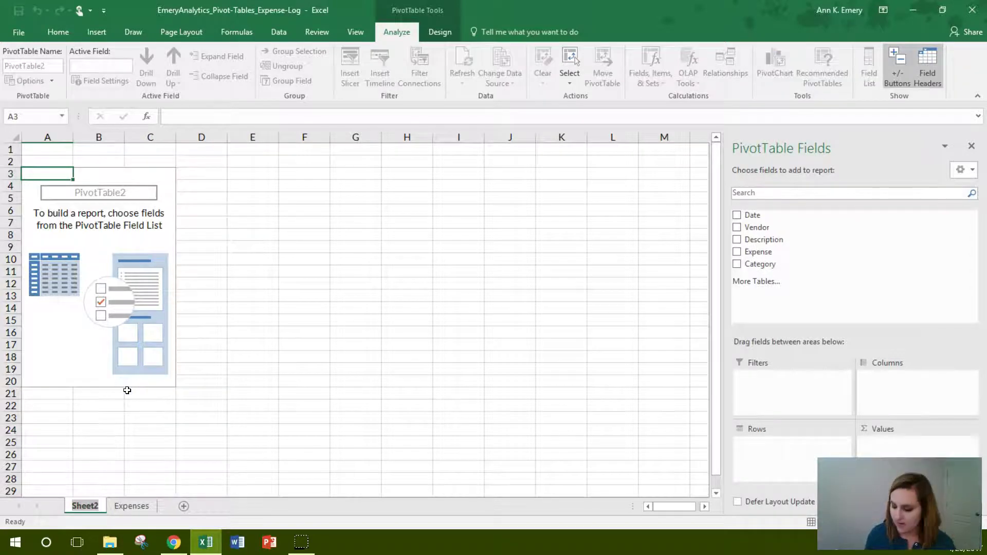
text(Pivot)
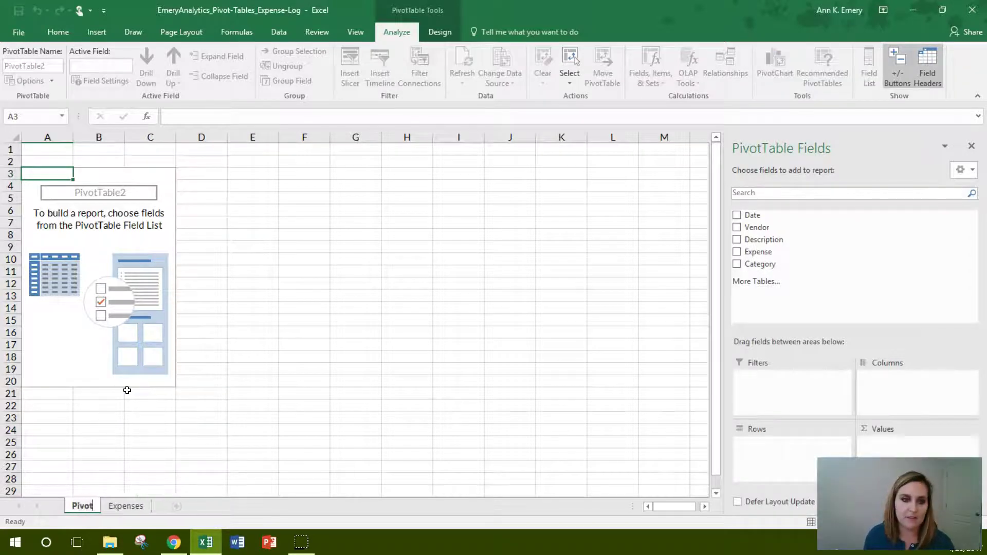
click(97, 454)
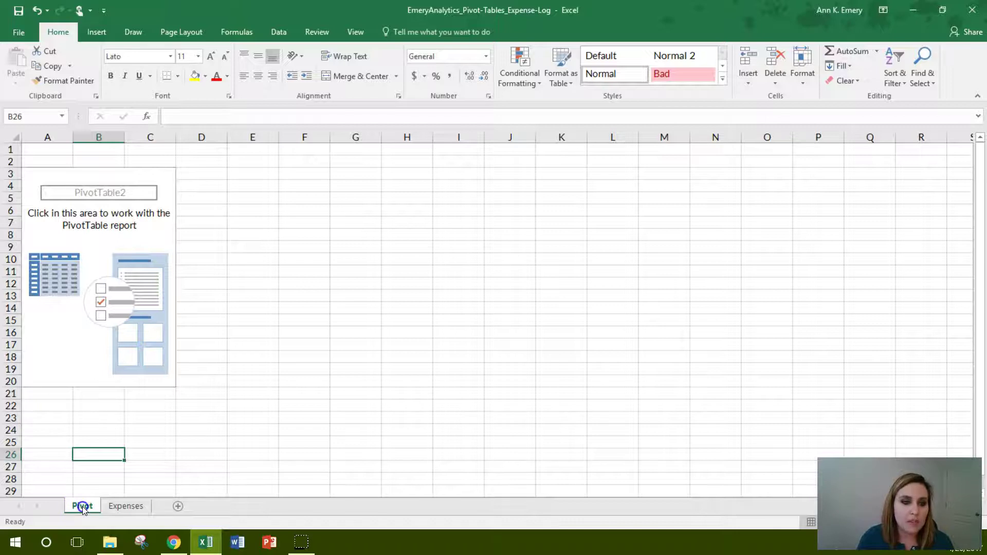
drag(84, 509, 169, 496)
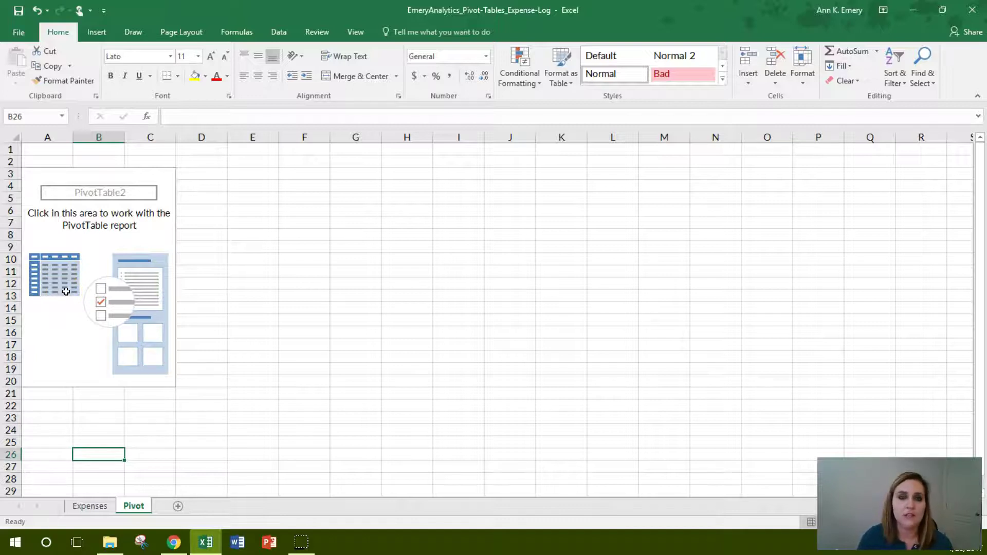
Select cells inside and outside the empty PivotTable area to examine when its field list is available.
click(48, 295)
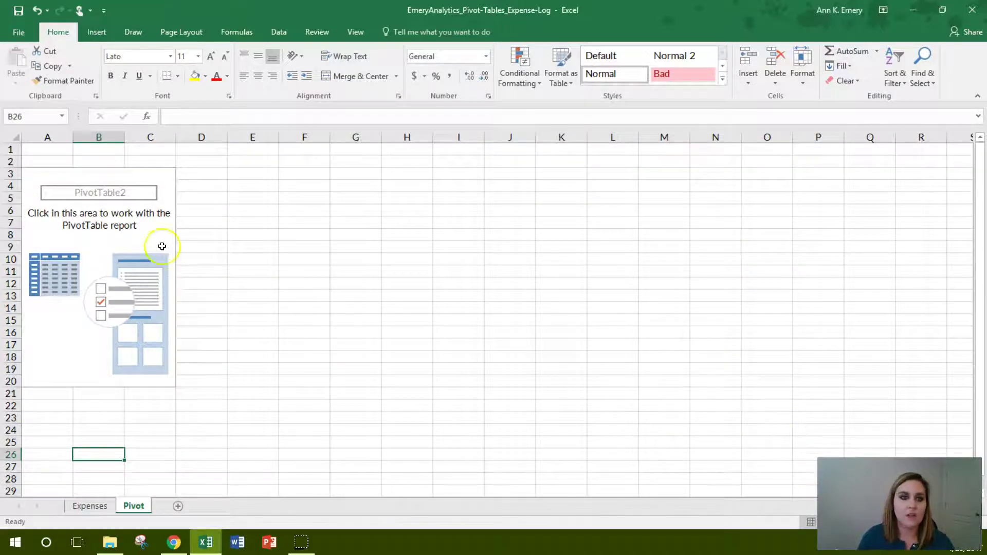
click(76, 226)
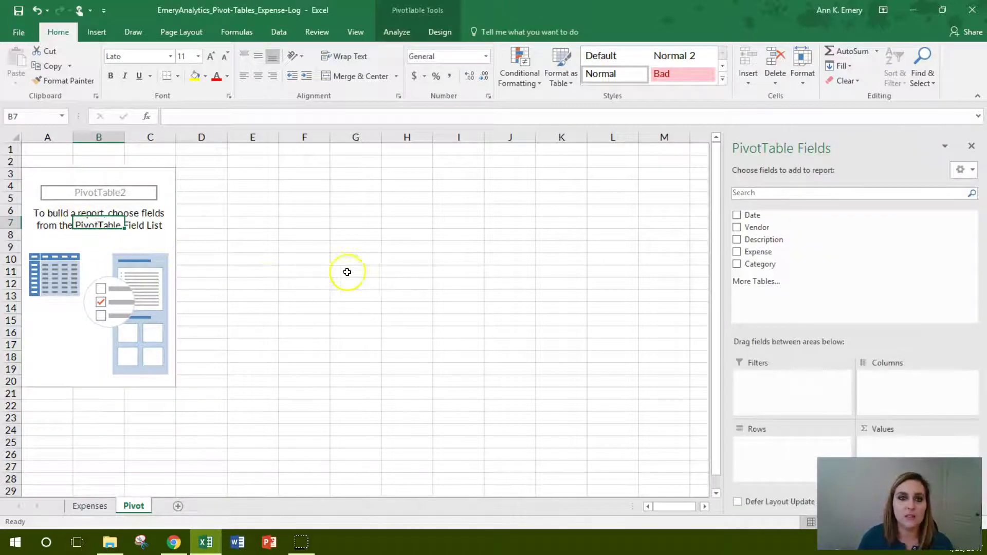
click(349, 245)
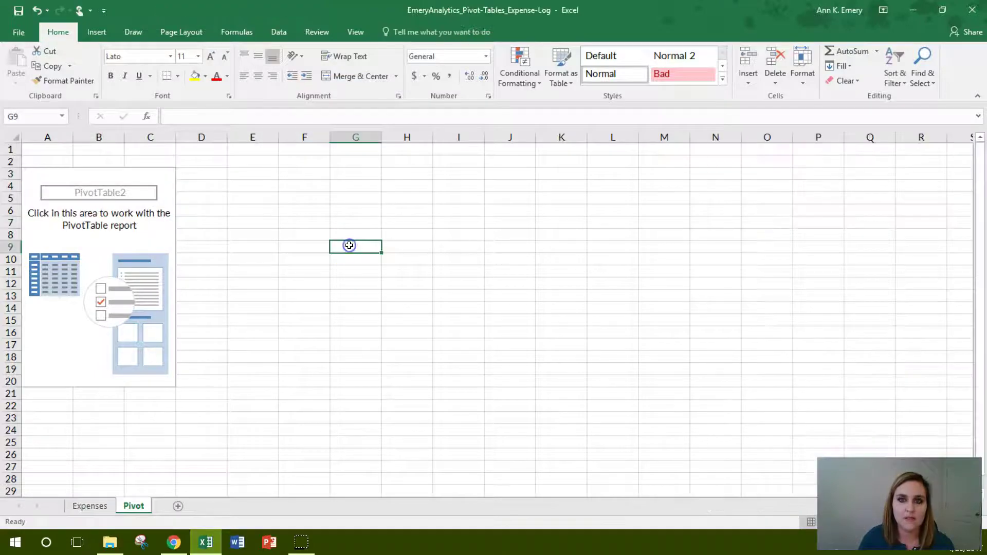
click(148, 254)
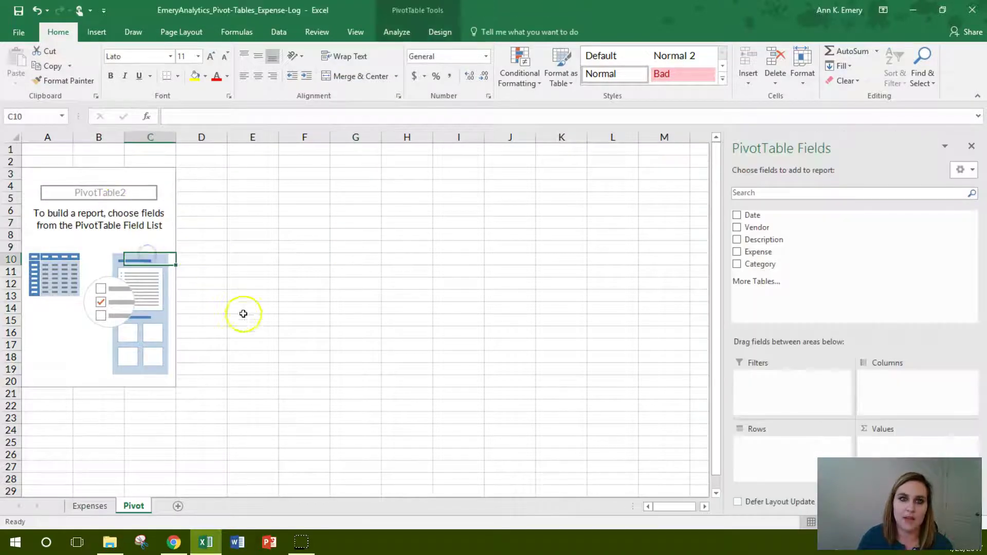
click(262, 321)
click(130, 262)
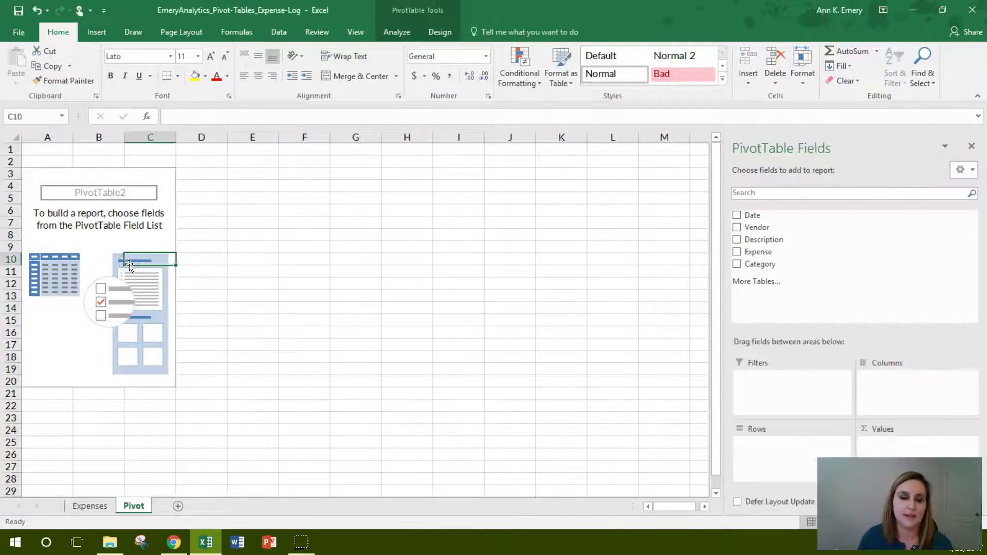
click(132, 261)
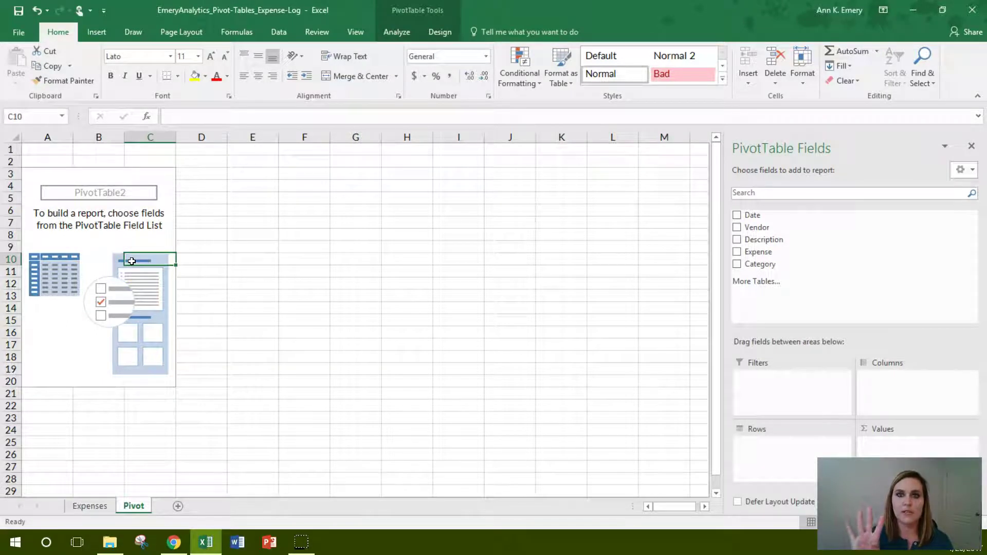
click(139, 262)
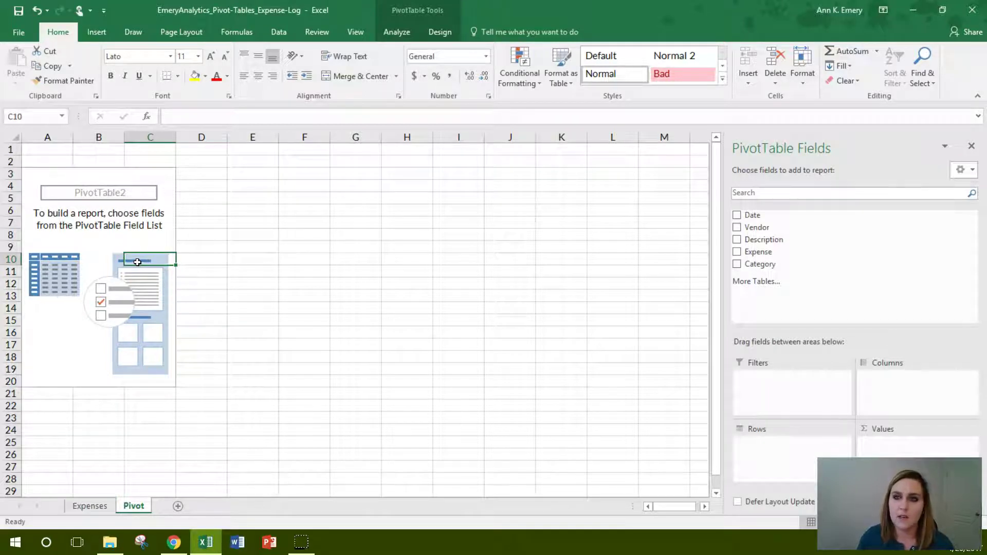
click(386, 276)
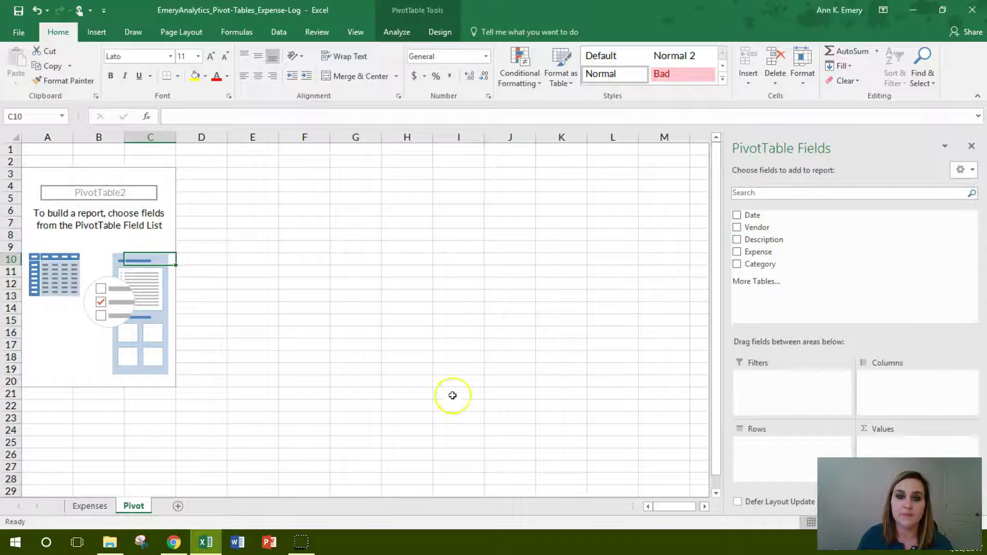
Return to the Expenses worksheet to view the source records.
click(92, 506)
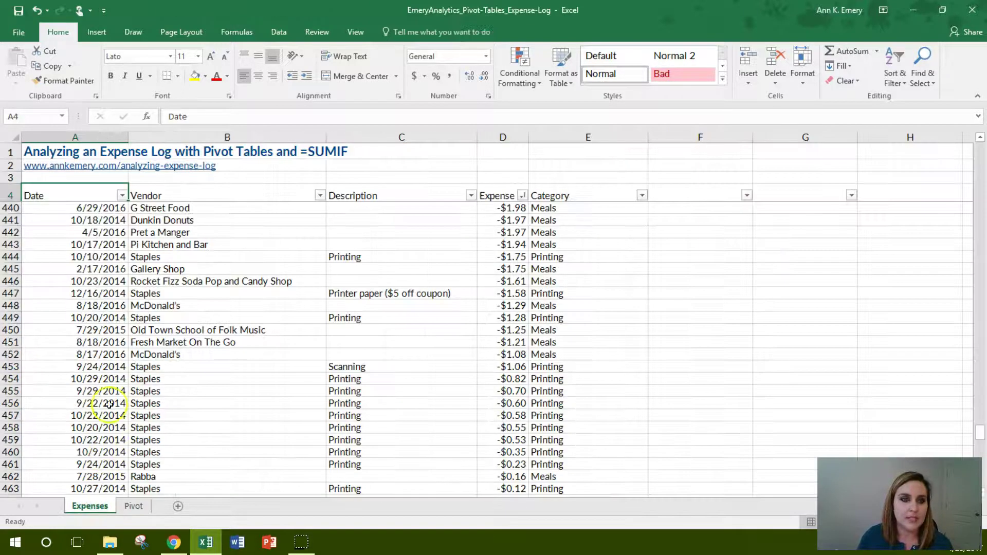
Examine the Date, Vendor, Description, Expense and Category headers that supply the PivotTable's fields.
click(79, 191)
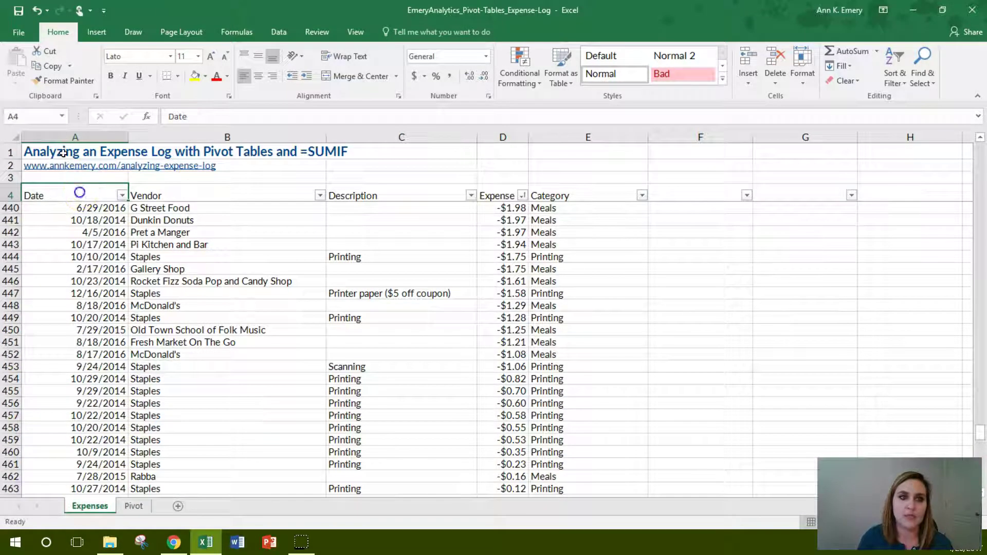
click(167, 195)
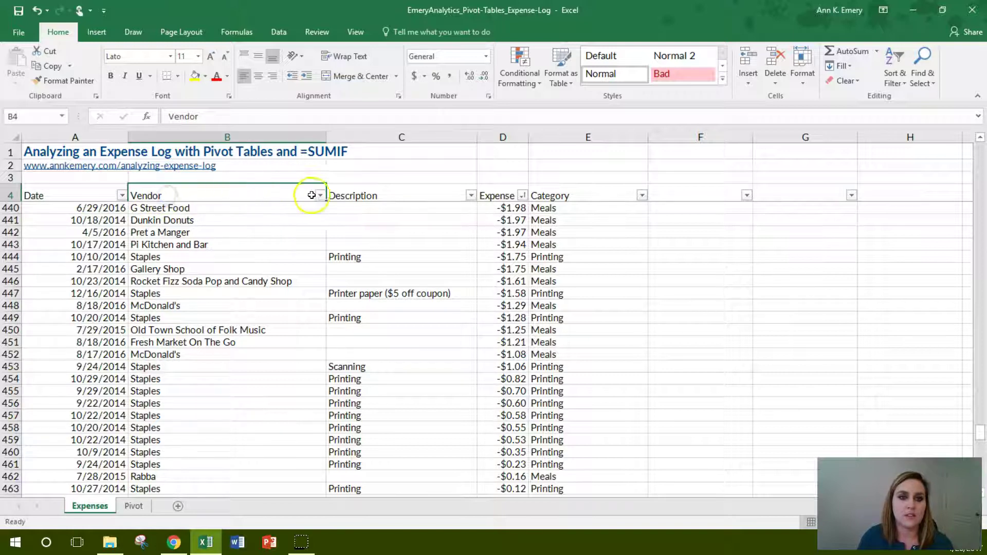
click(347, 195)
click(504, 198)
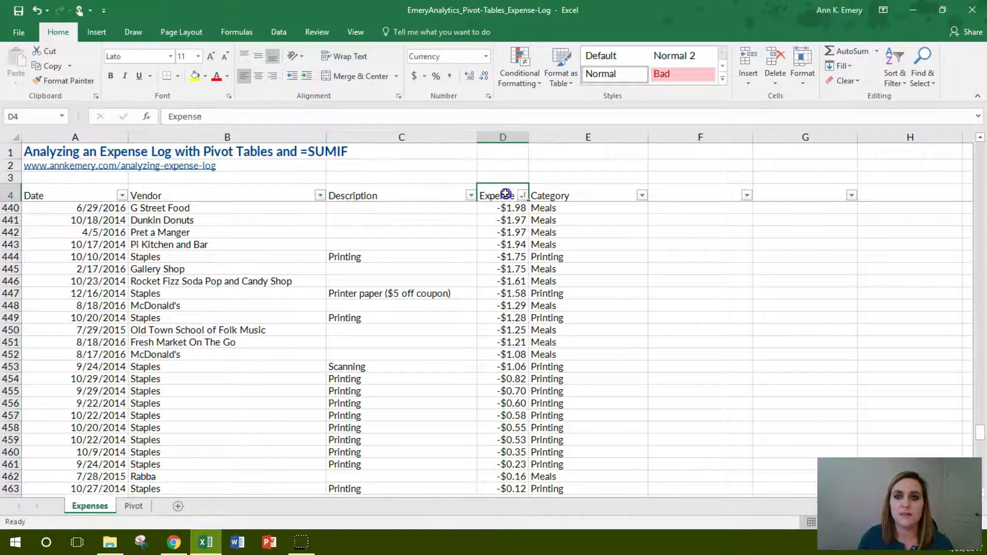
click(611, 195)
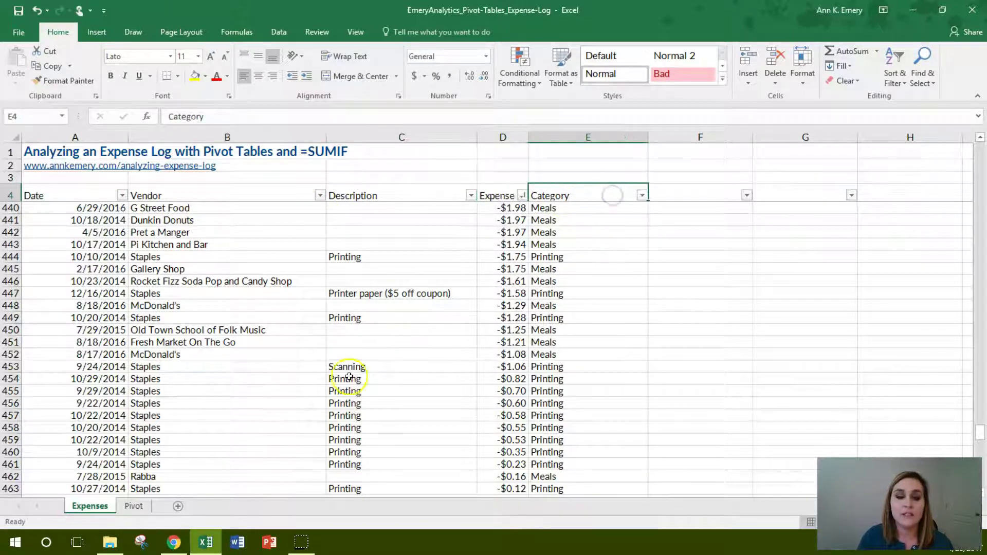
Add the Expense field as a summed value in the PivotTable on the Pivot worksheet.
click(134, 506)
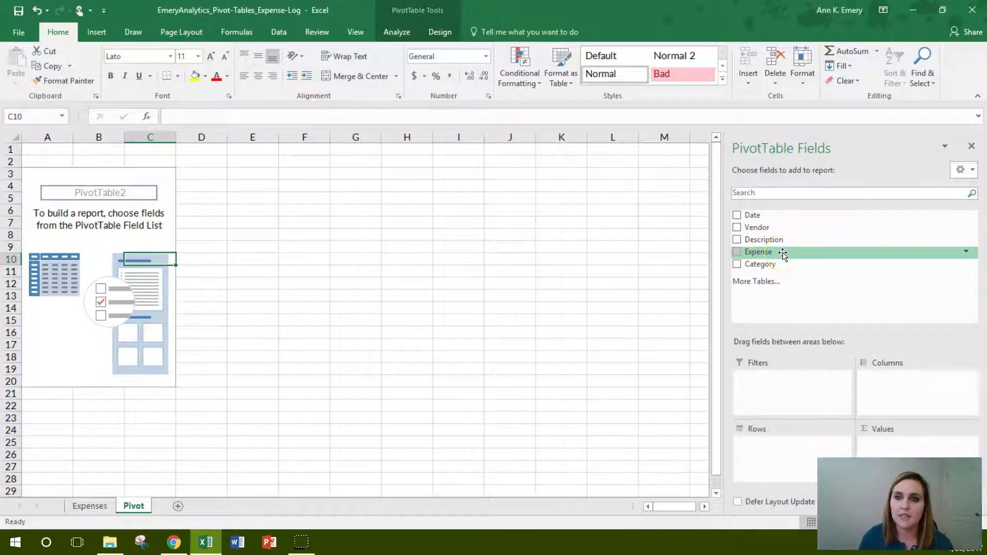
drag(782, 254, 886, 443)
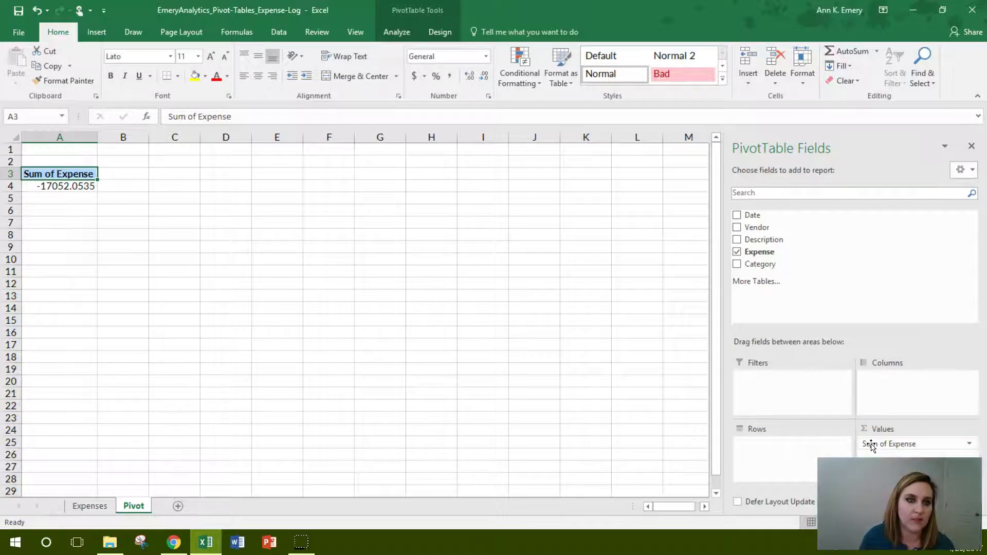
Format the PivotTable's expense total in A4 as Currency with no decimal places.
click(77, 187)
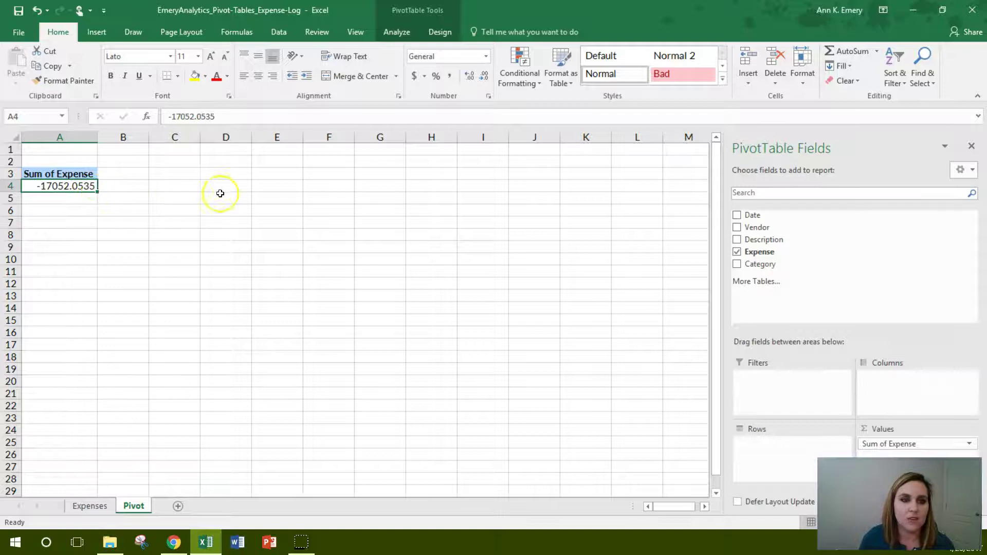
click(486, 56)
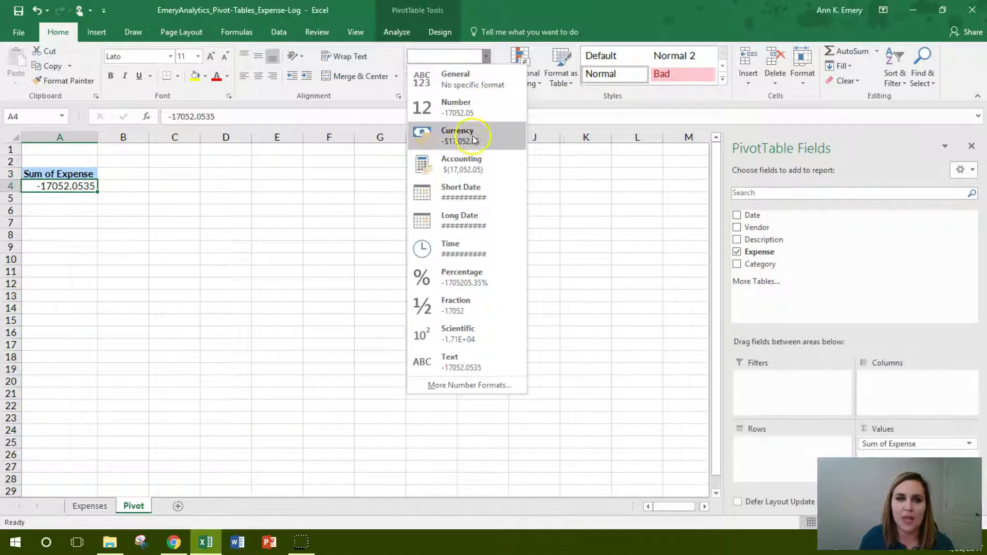
click(471, 168)
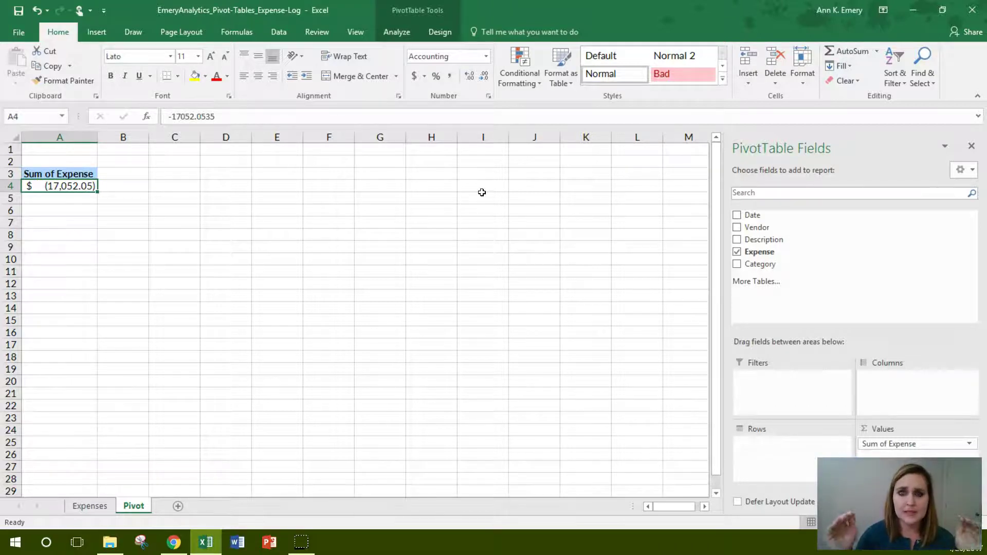
click(486, 56)
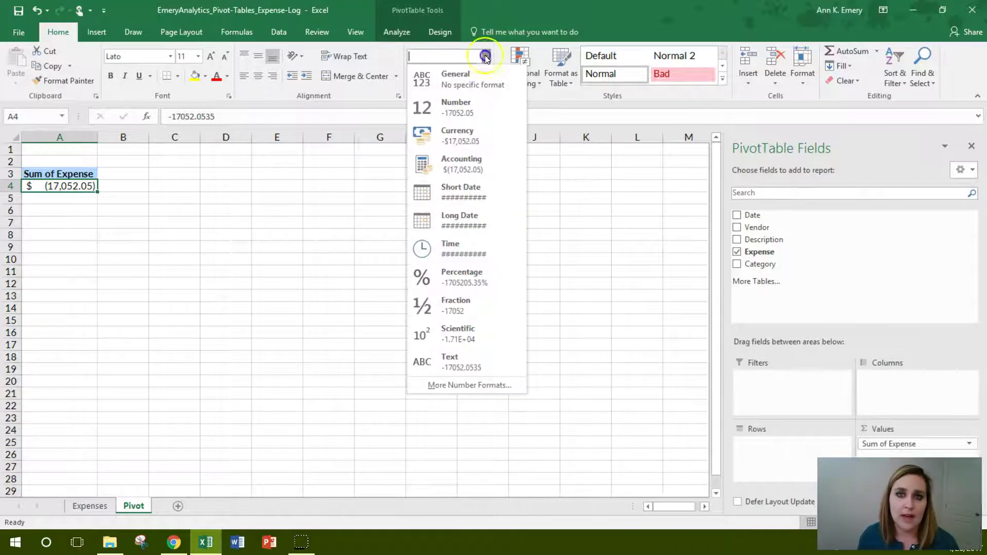
click(460, 136)
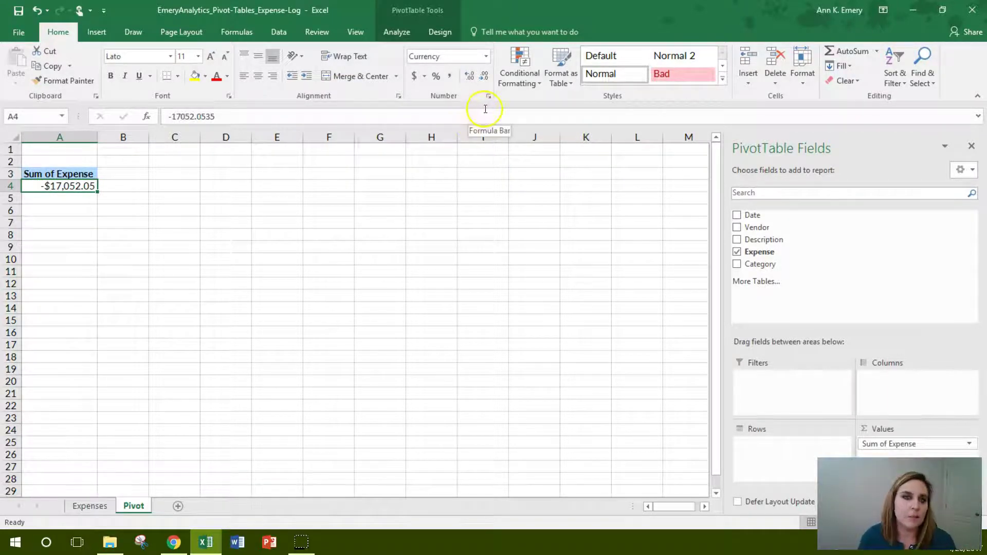
click(484, 82)
click(484, 80)
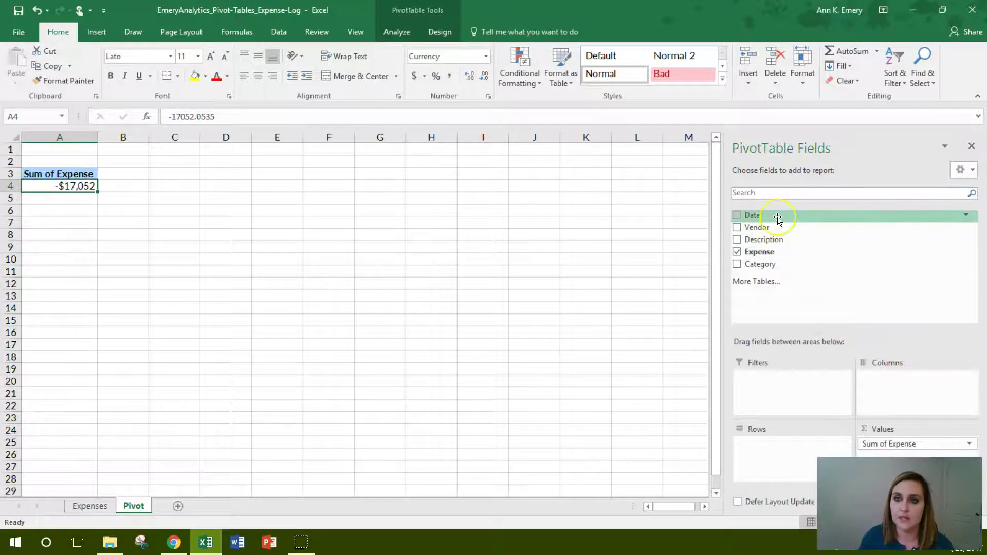
Add the Date field to the PivotTable's rows and compare the grouping with the source dates on the Expenses worksheet.
drag(778, 219, 778, 458)
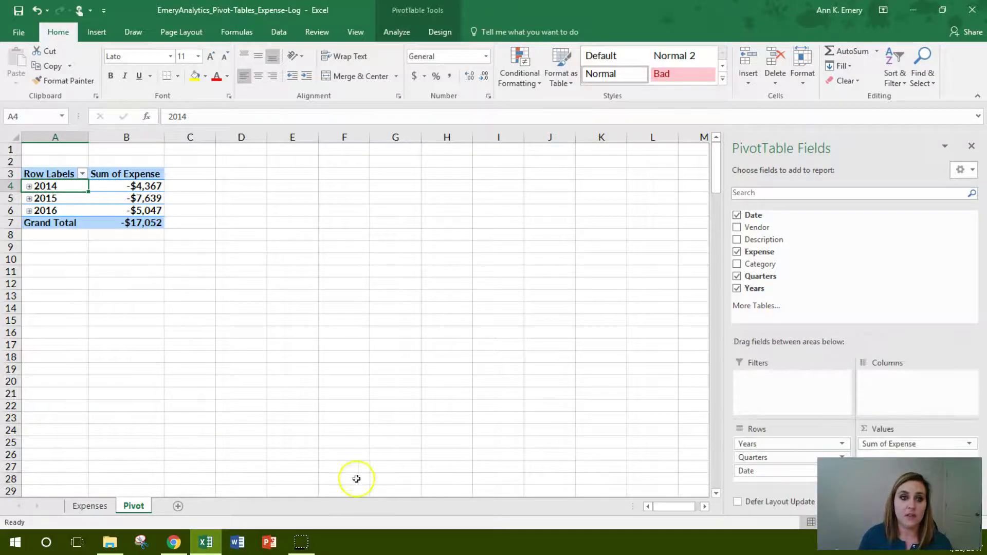
click(89, 505)
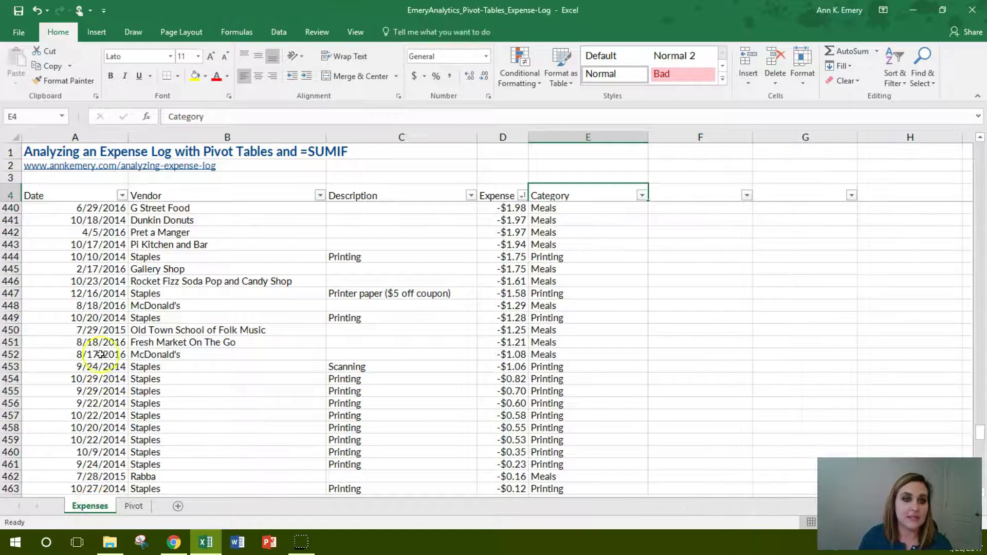
click(120, 355)
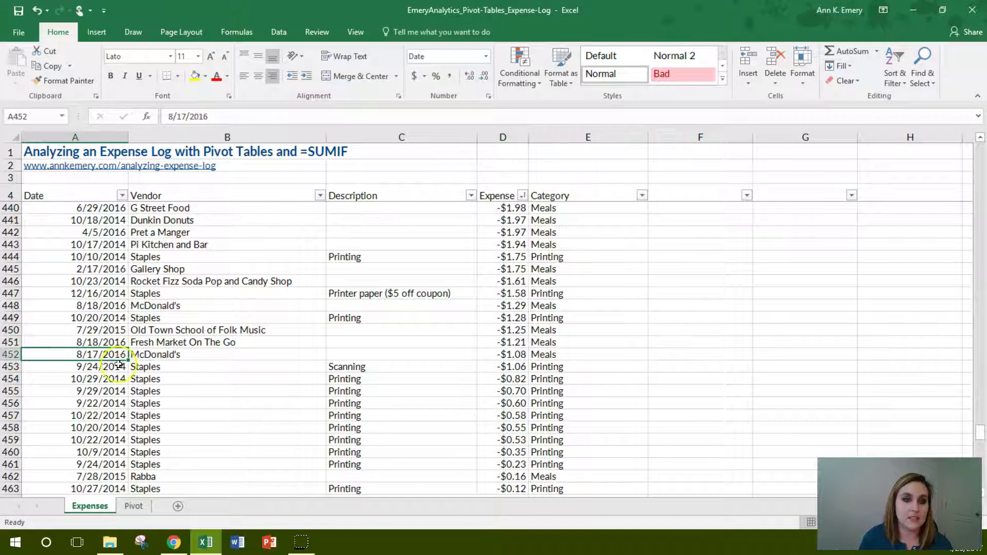
click(120, 368)
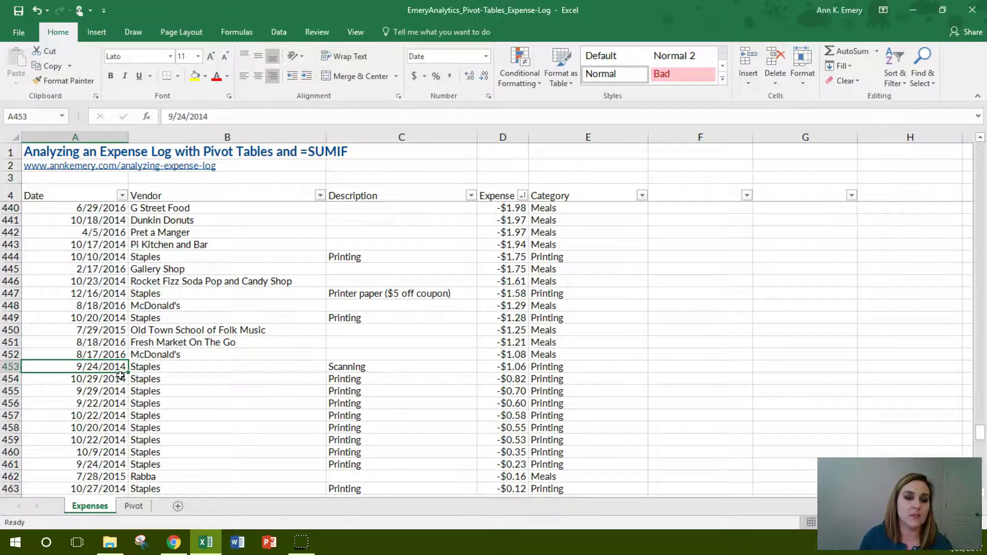
click(134, 505)
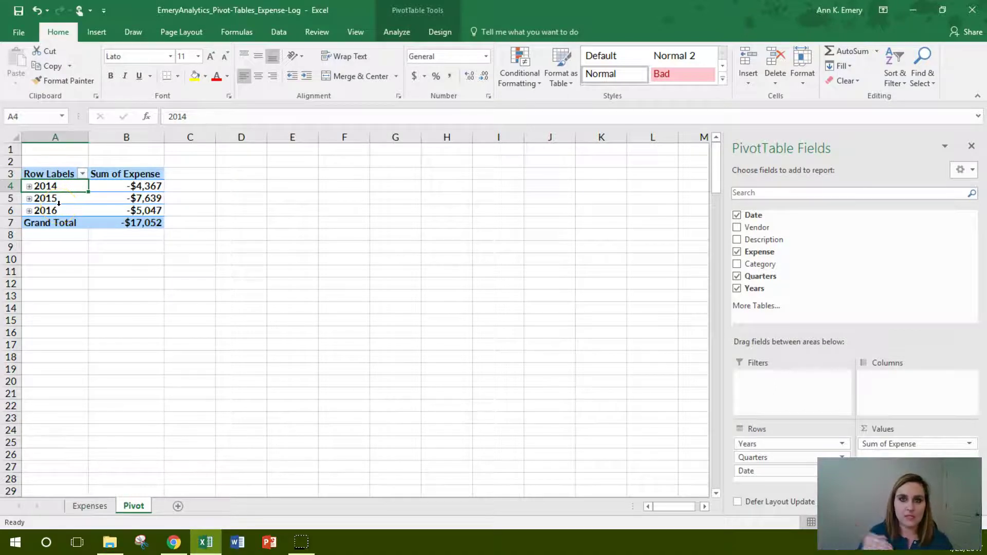
Expand 2016 and its Qtr1 in the PivotTable to examine the January, February and March expenses.
click(30, 211)
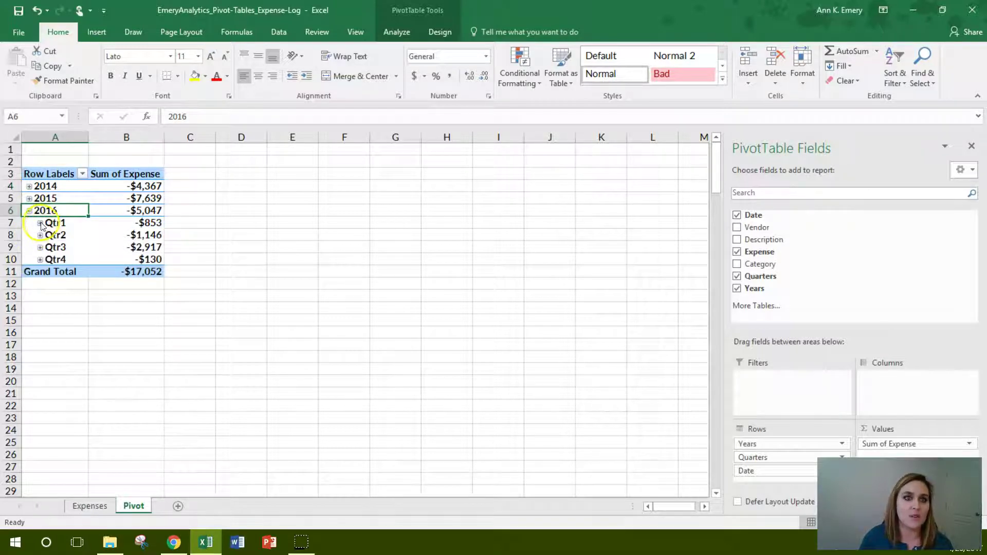
click(40, 224)
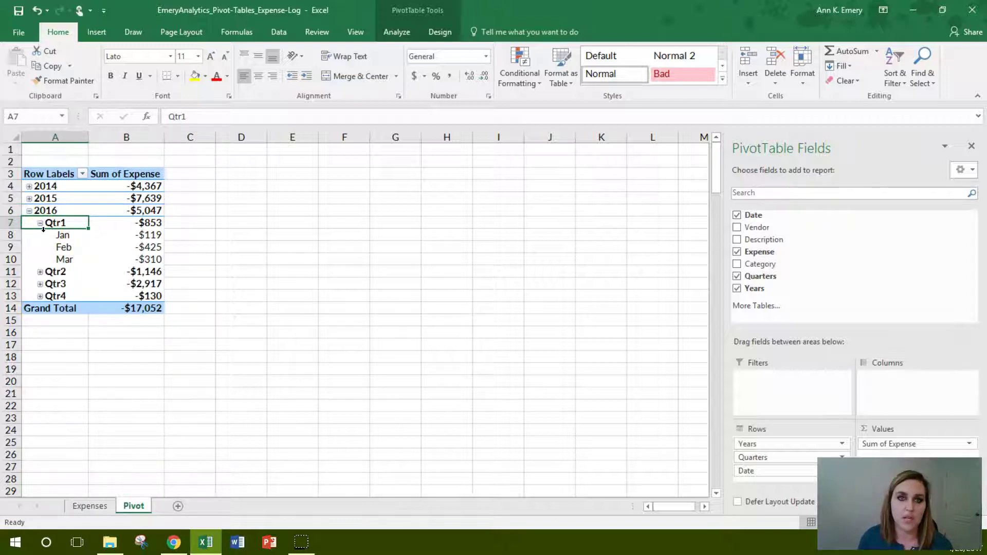
click(9, 235)
click(10, 246)
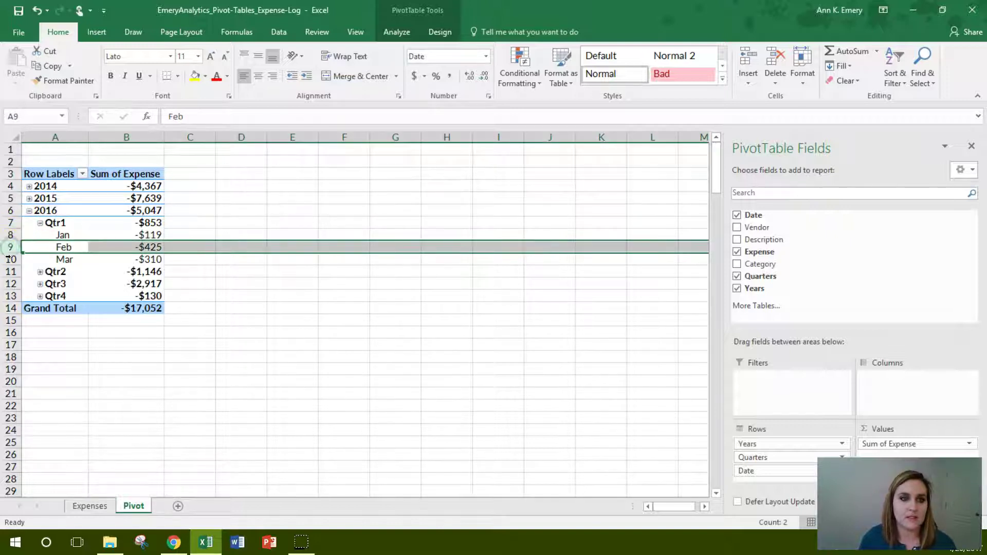
click(10, 259)
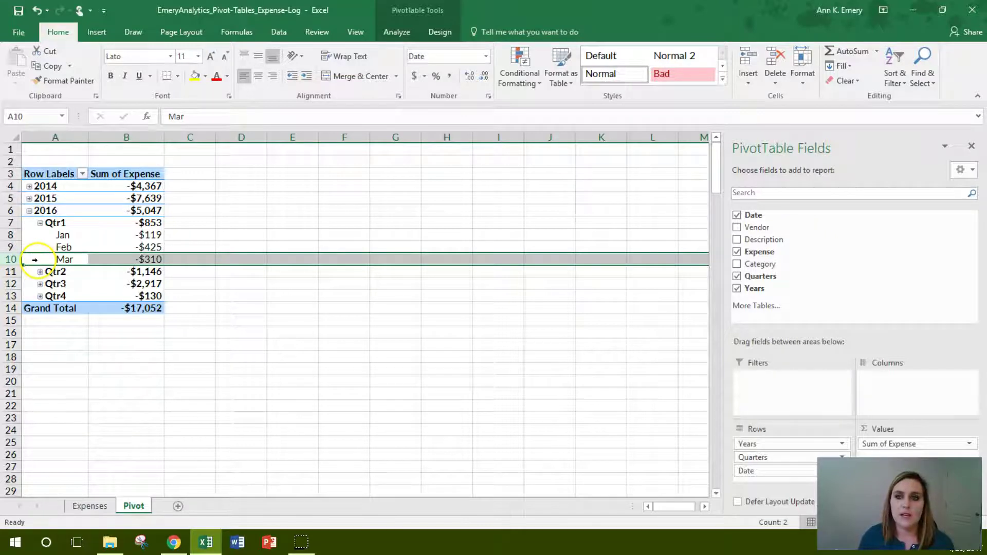
mouse_move(143, 284)
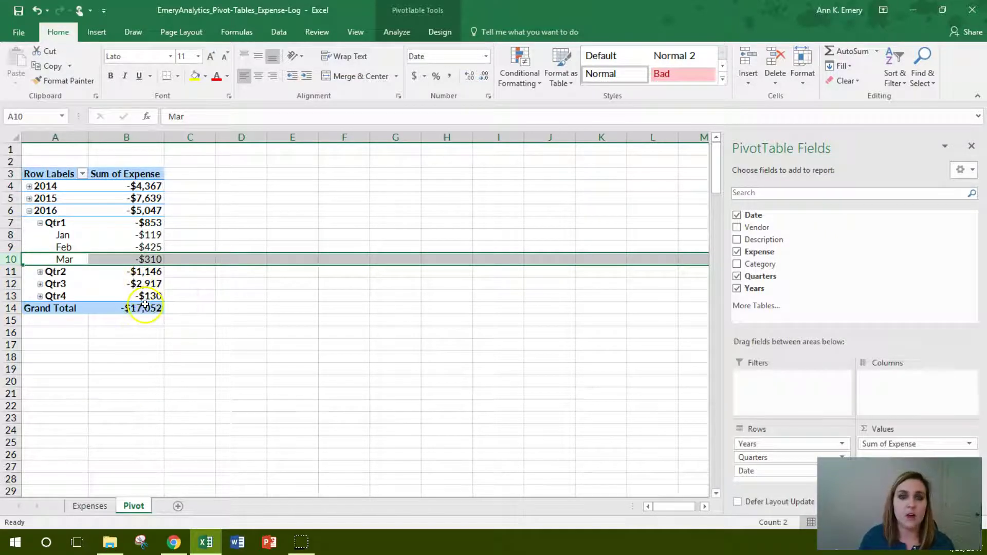
Insert three blank columns before the Vendor column on the Expenses worksheet.
click(90, 506)
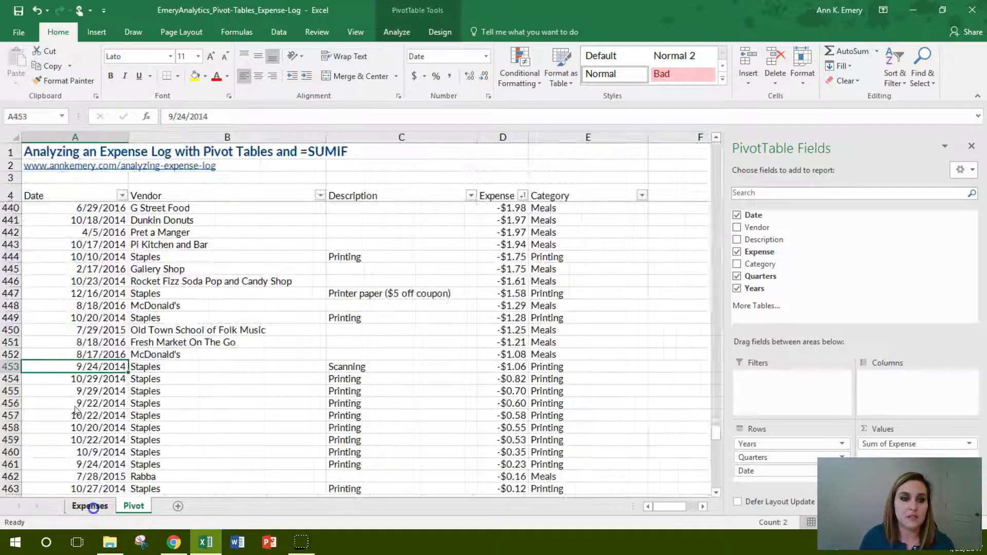
click(195, 137)
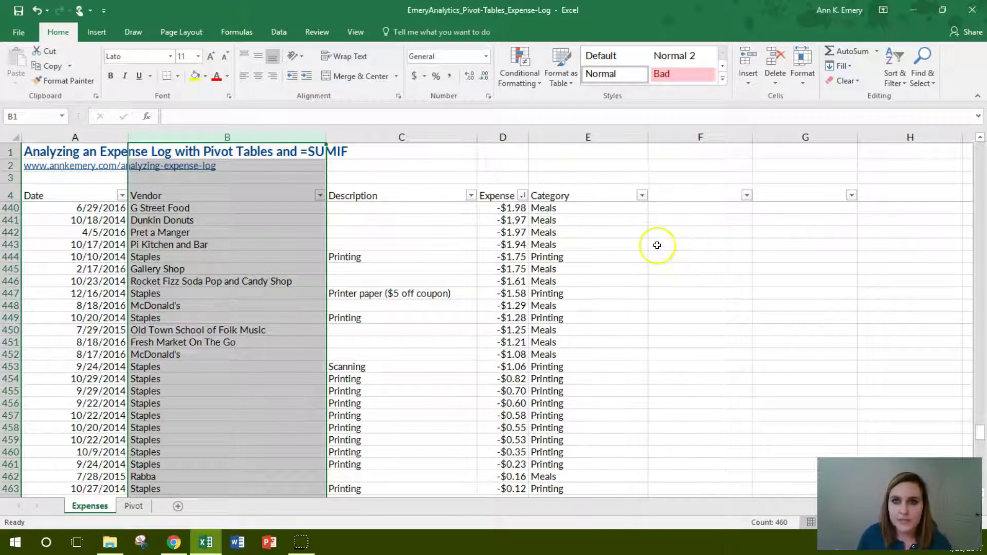
click(753, 57)
click(754, 57)
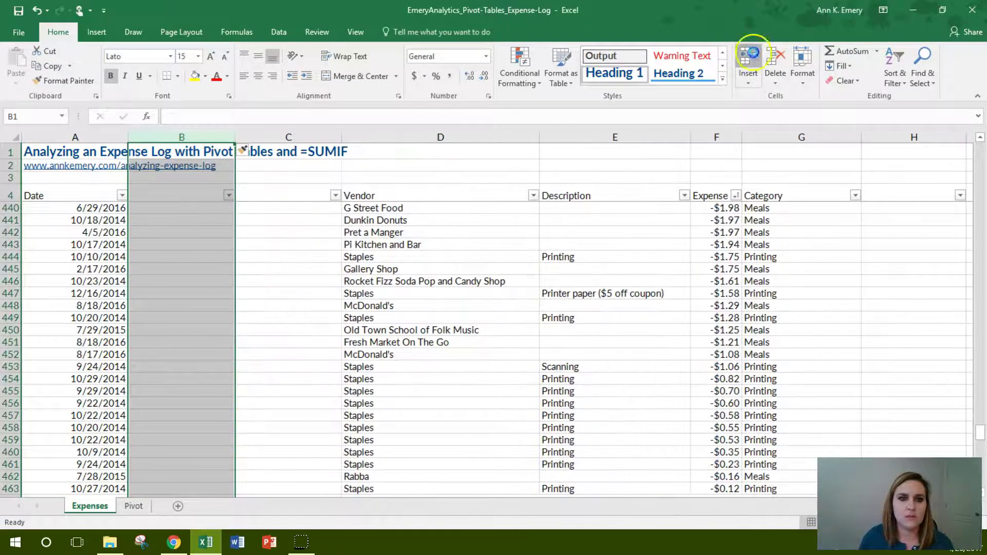
click(754, 56)
Enter the header Year in cell B4 of the first blank column.
click(173, 191)
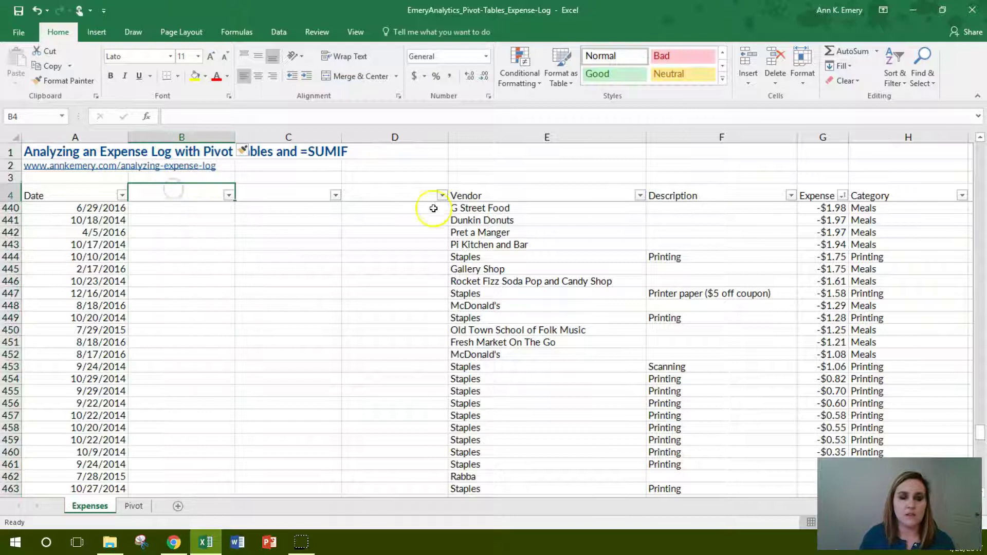
text(Year)
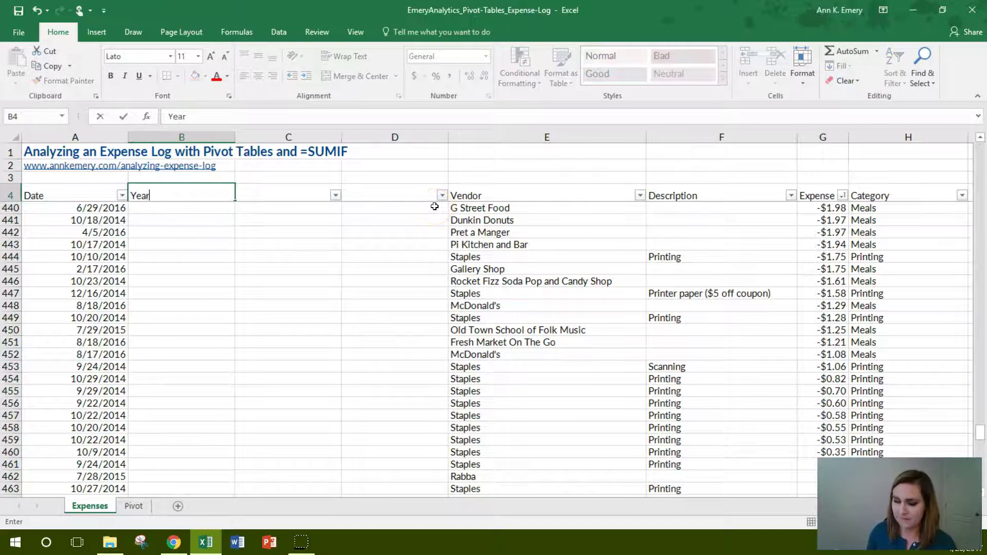
key(Return)
Enter the formula =YEAR(A5) in cell B5 to extract the year from the first expense date.
key(Left)
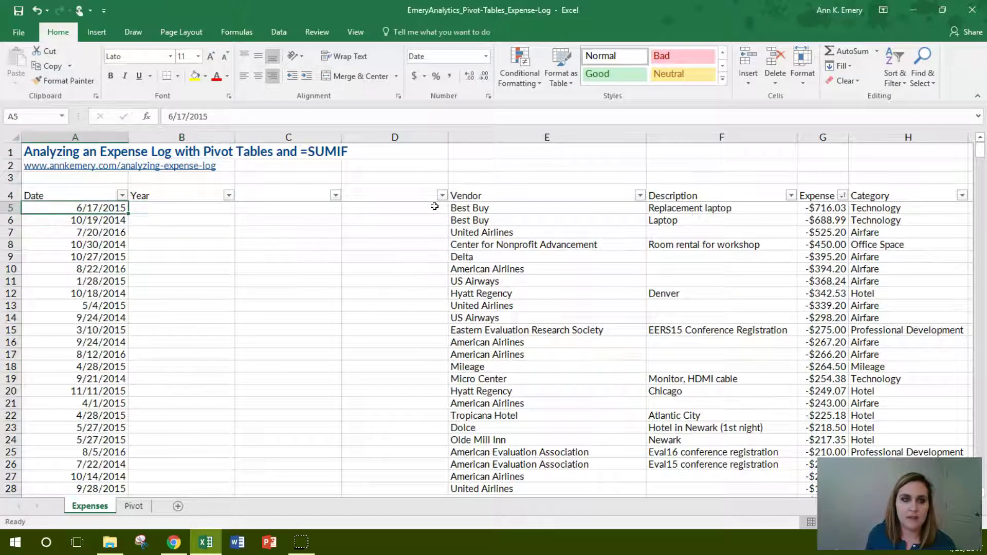
key(Right)
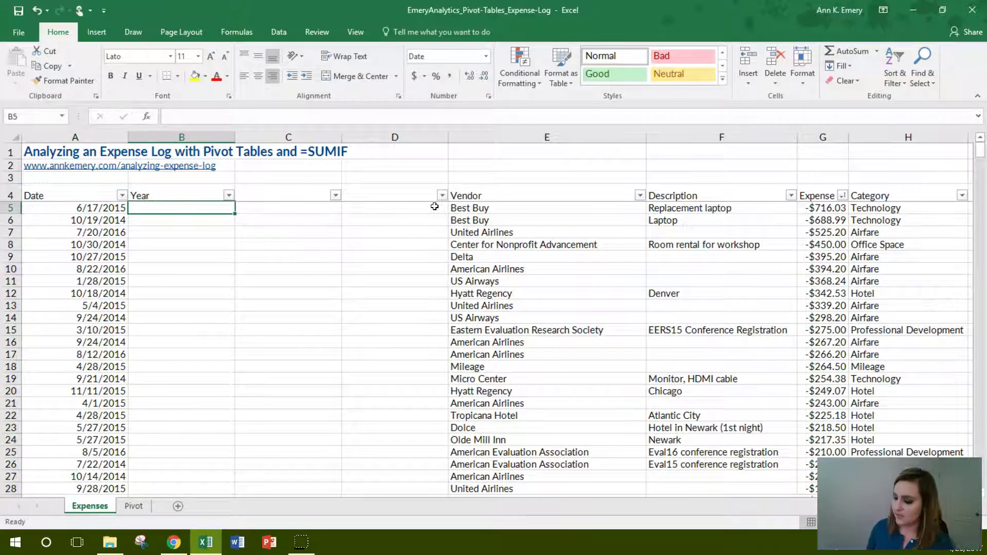
text(=year()
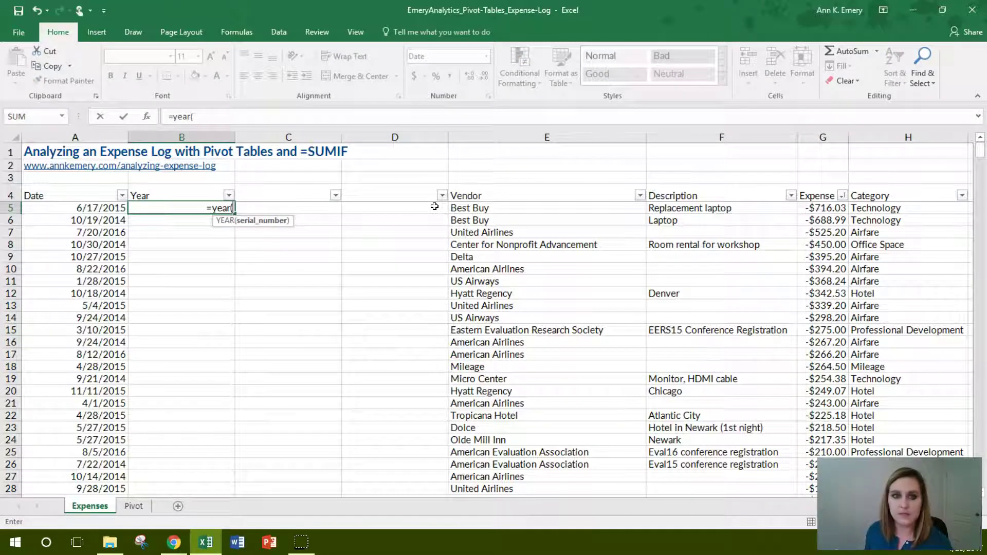
key(Left)
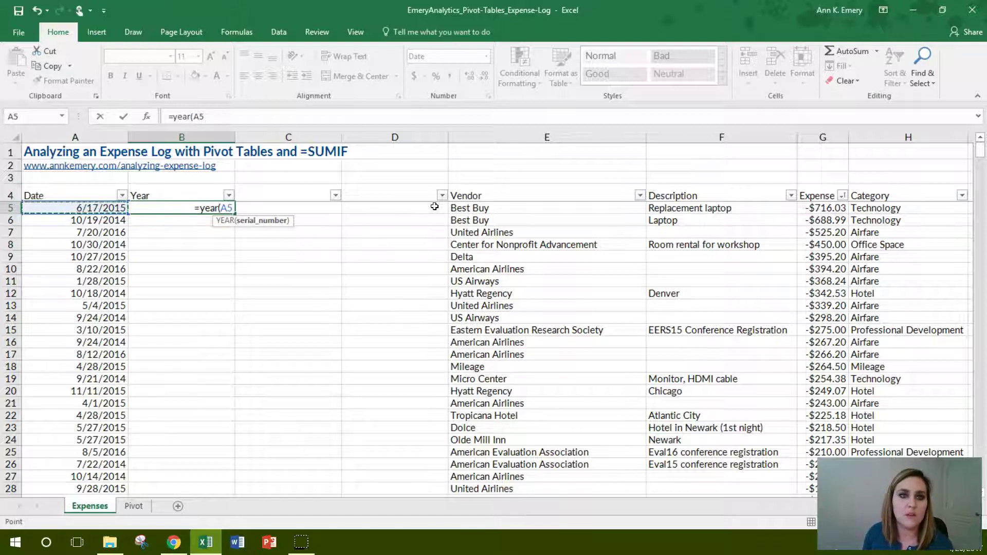
text())
key(Return)
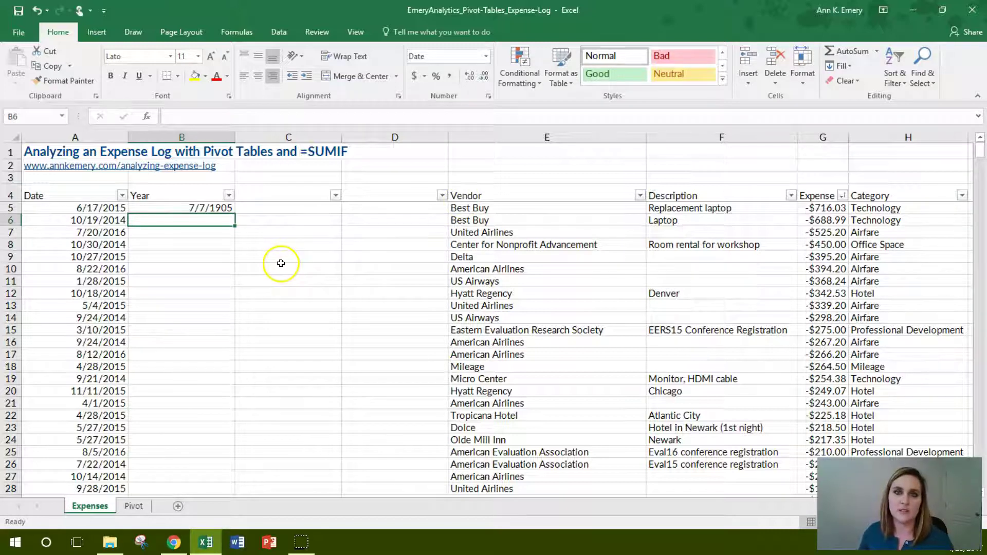
Format cell B5 as a Number with no decimals and fill its formula down the Year column.
click(209, 207)
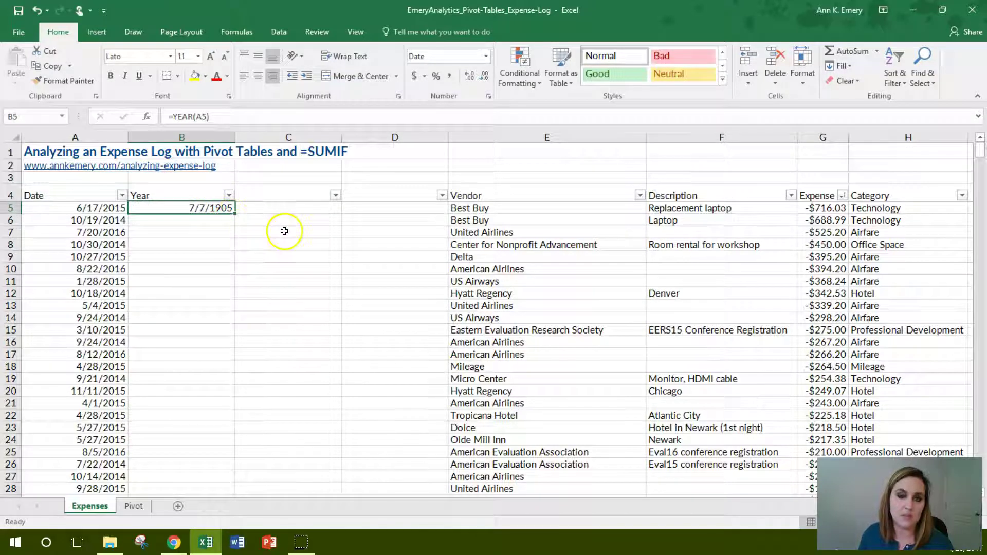
click(487, 56)
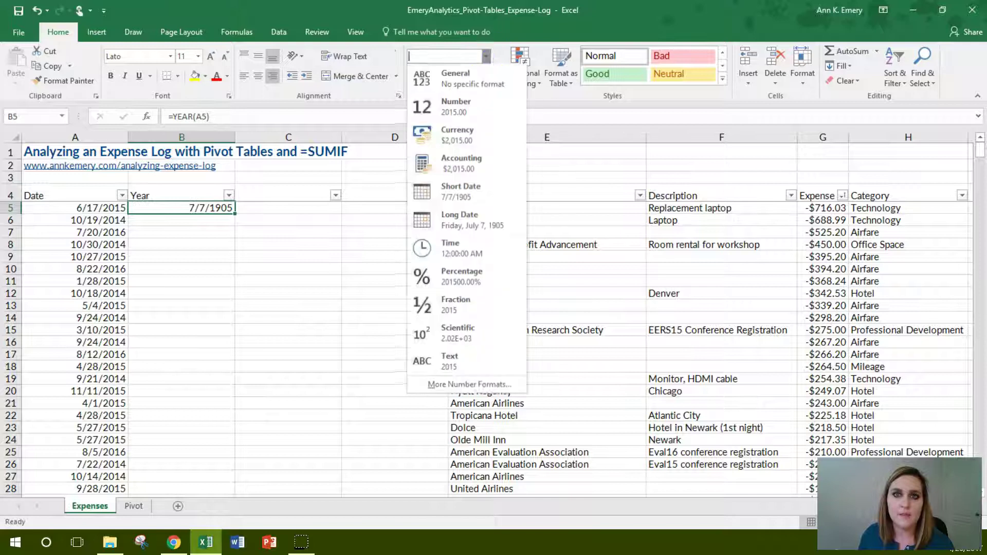
click(477, 109)
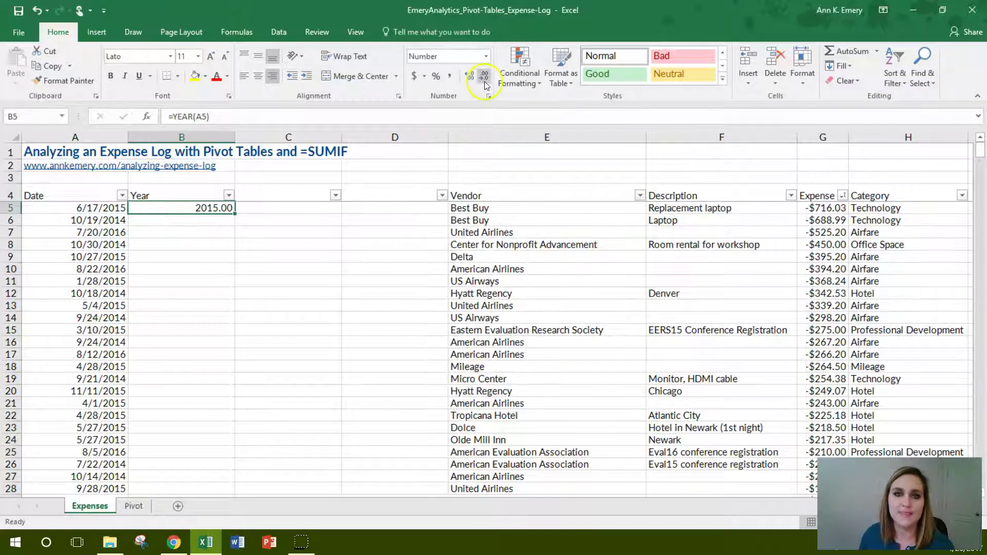
click(484, 77)
click(485, 77)
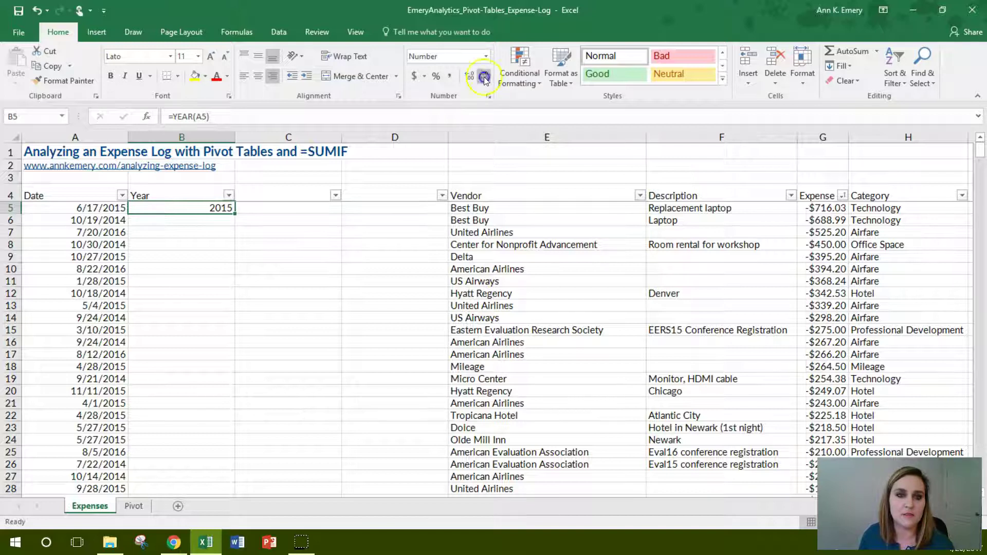
double_click(234, 214)
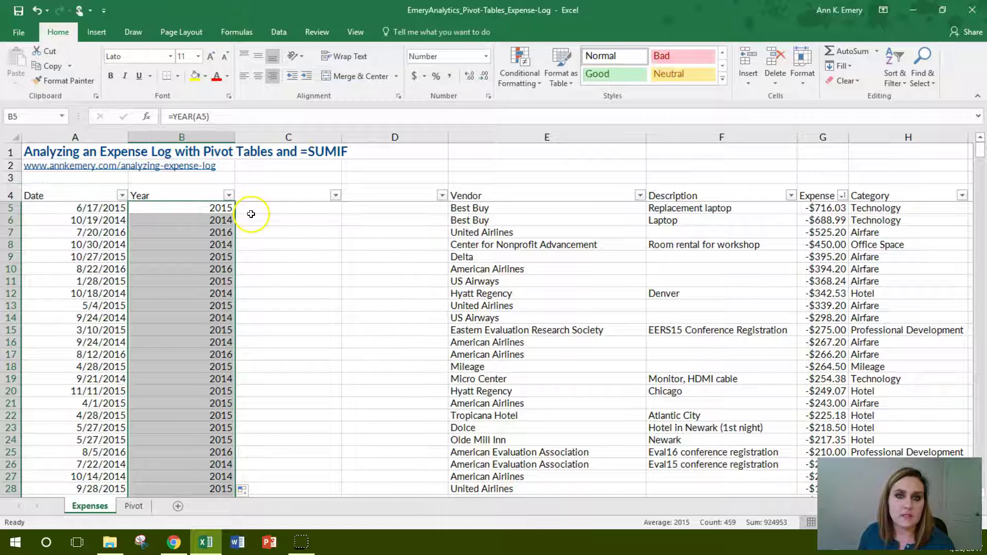
Enter the header Month in cell C4 of the second new column.
click(282, 195)
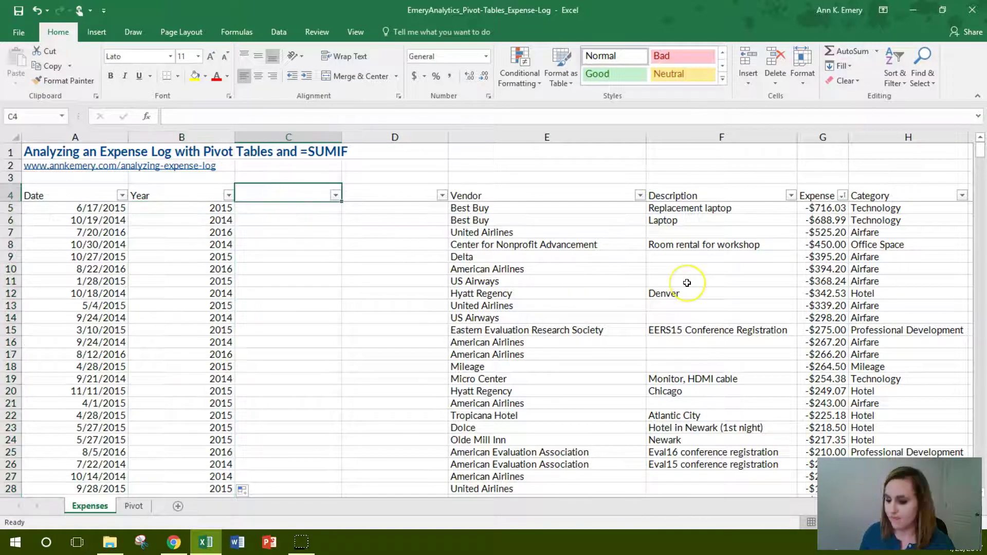
text(Month)
key(Return)
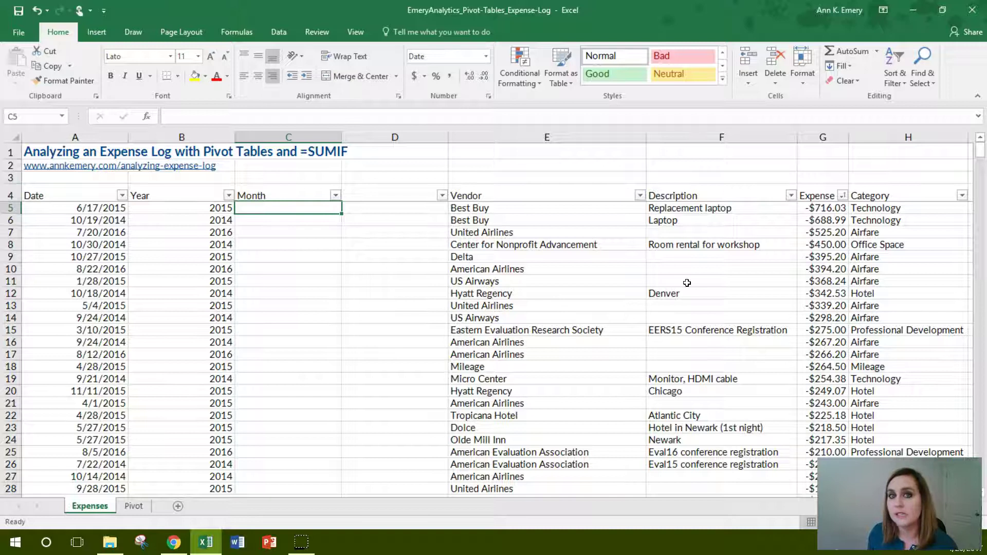
Enter the formula =MONTH(A5) in cell C5 to extract the month from the first expense date.
text(=)
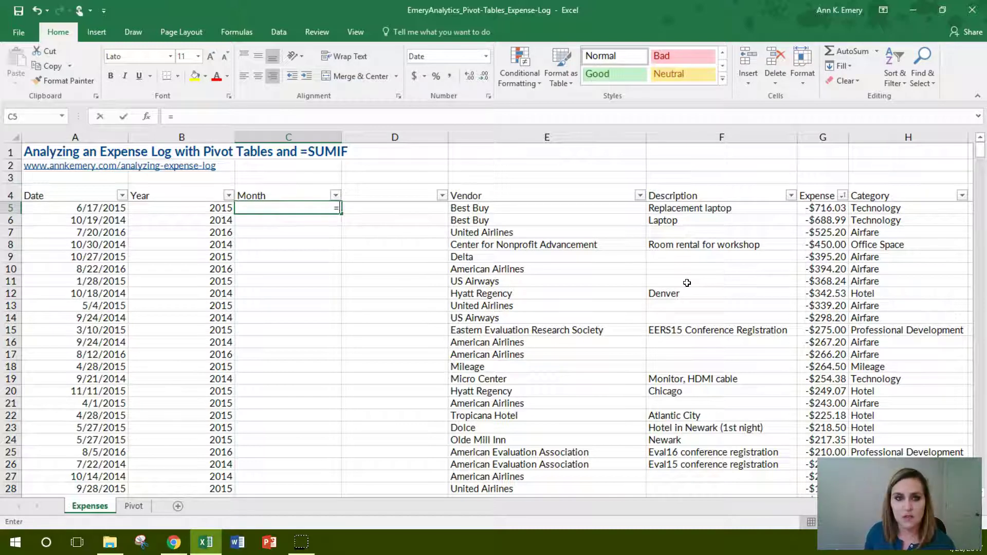
text(mont)
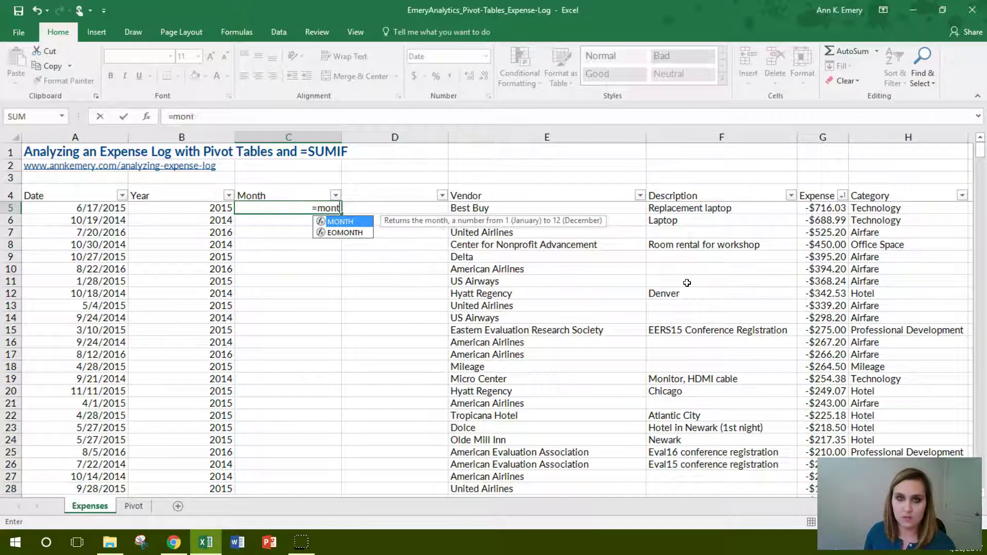
text(h()
key(Left)
key(Left)
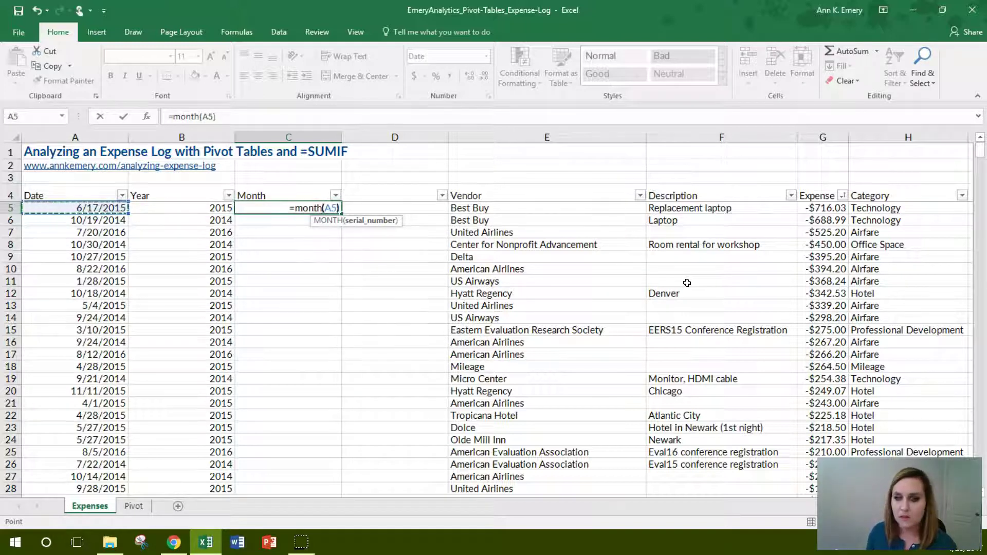
text())
key(Return)
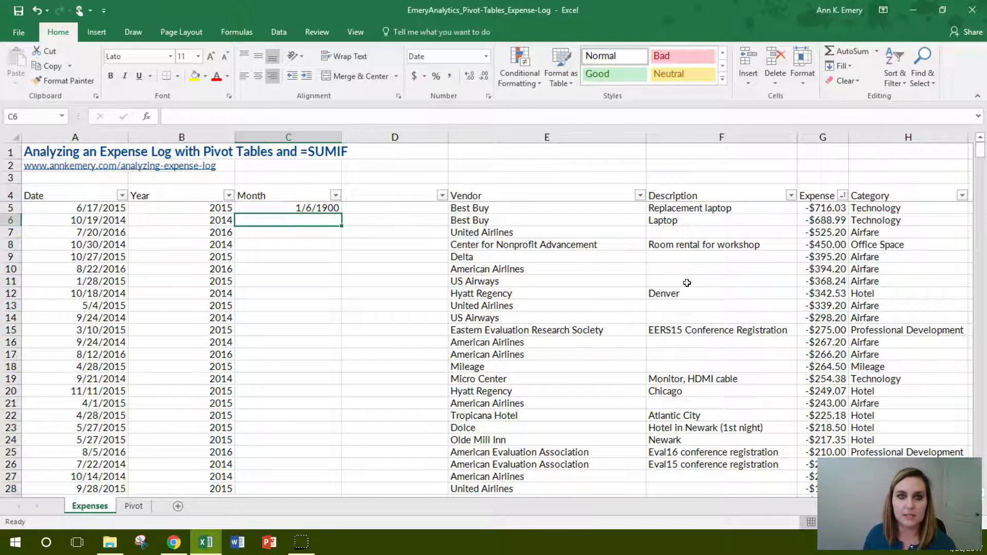
Format cell C5 as a Number with no decimals and fill its formula down the Month column.
click(301, 207)
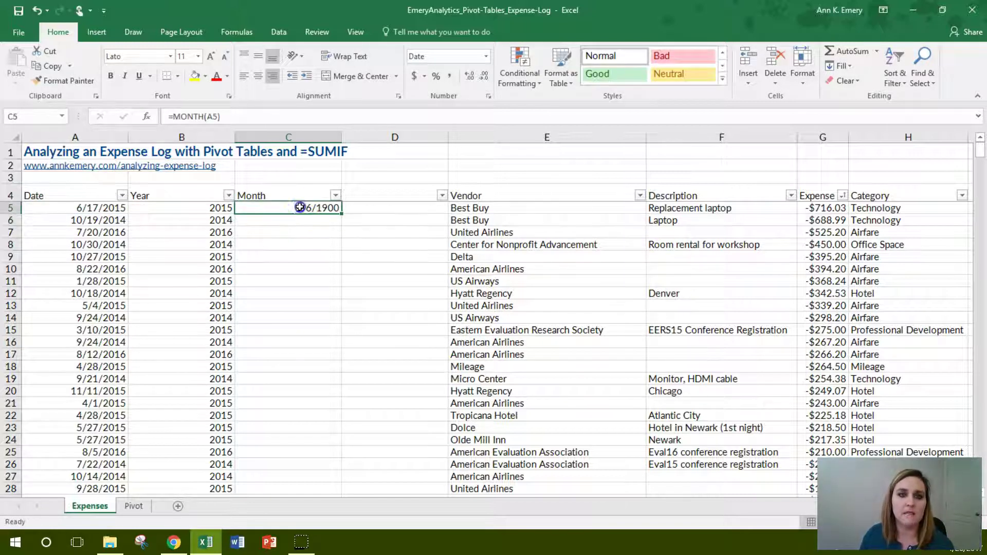
click(486, 56)
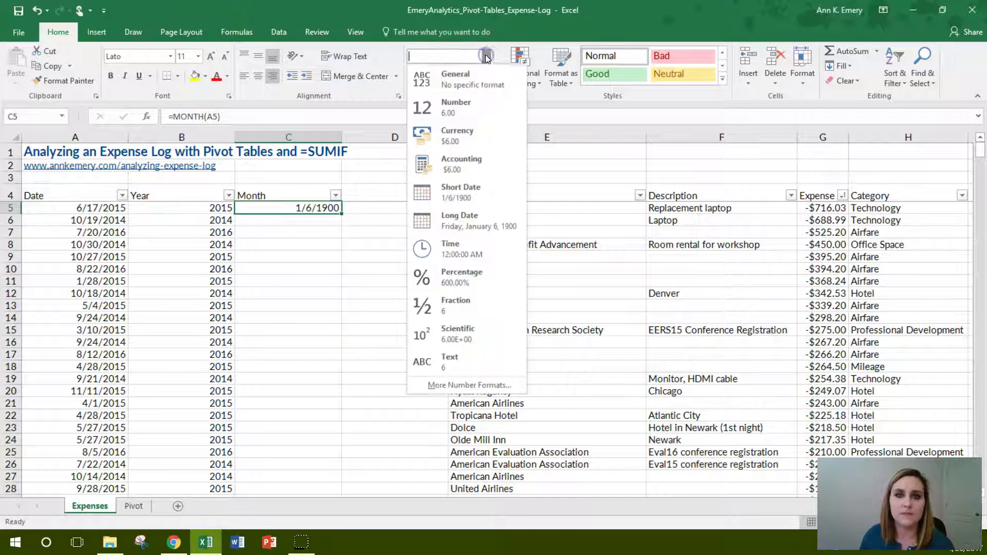
click(483, 109)
click(485, 77)
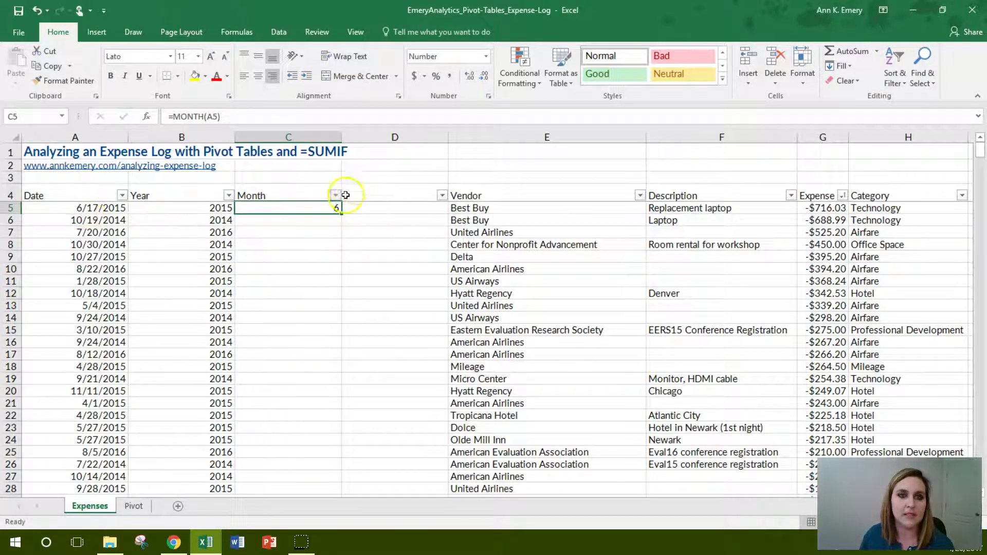
double_click(341, 212)
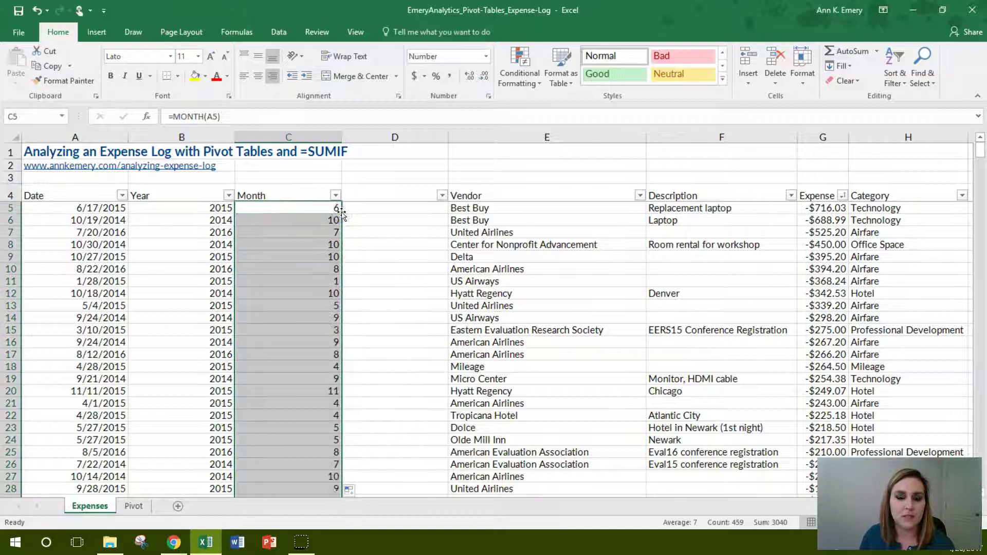
Enter the header Year-Month in cell D4 of the third new column.
click(384, 195)
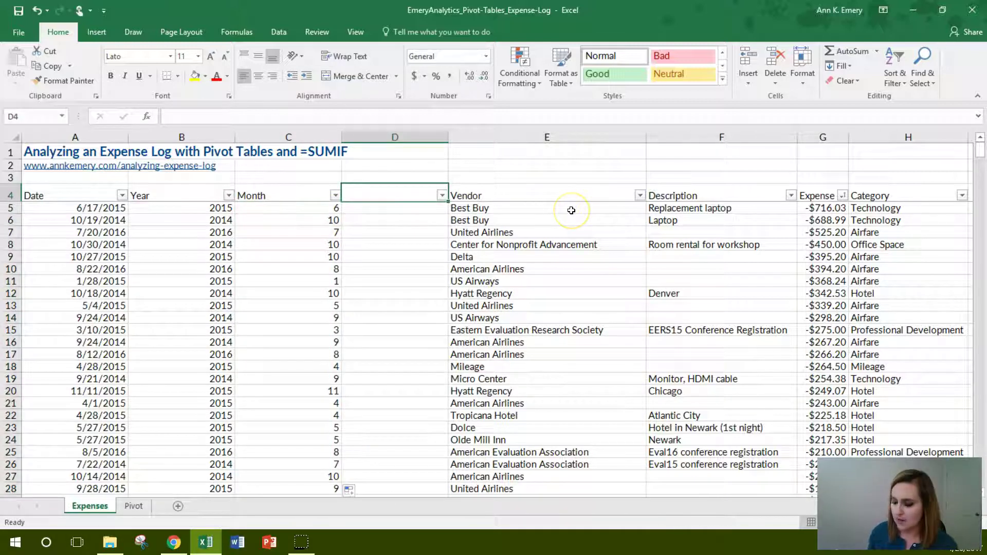
text(Year)
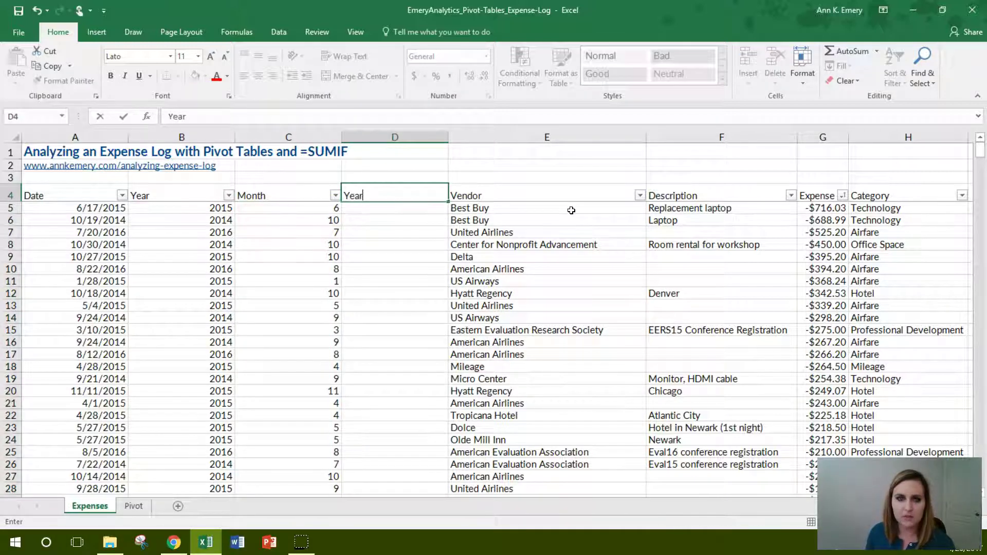
text(=)
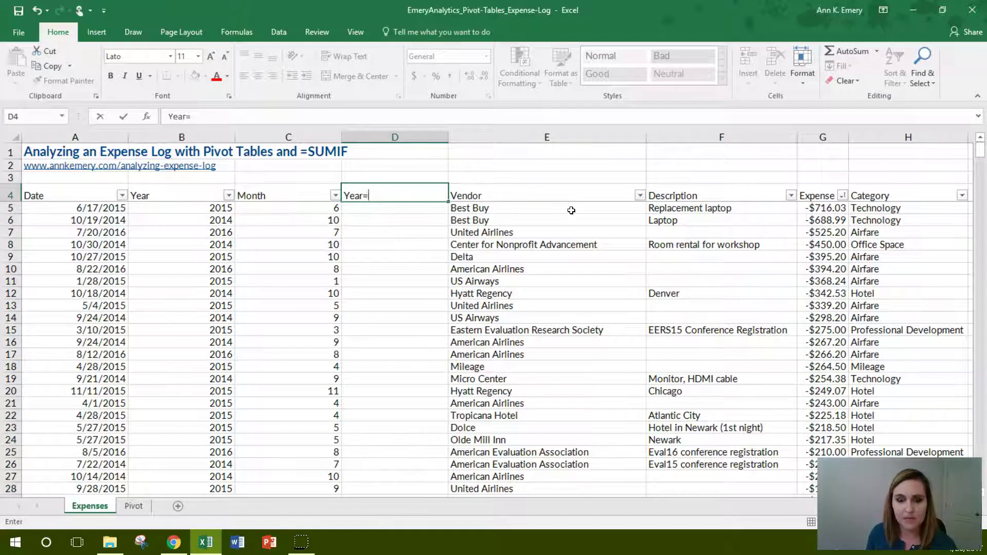
key(BackSpace)
text(-Month)
key(Return)
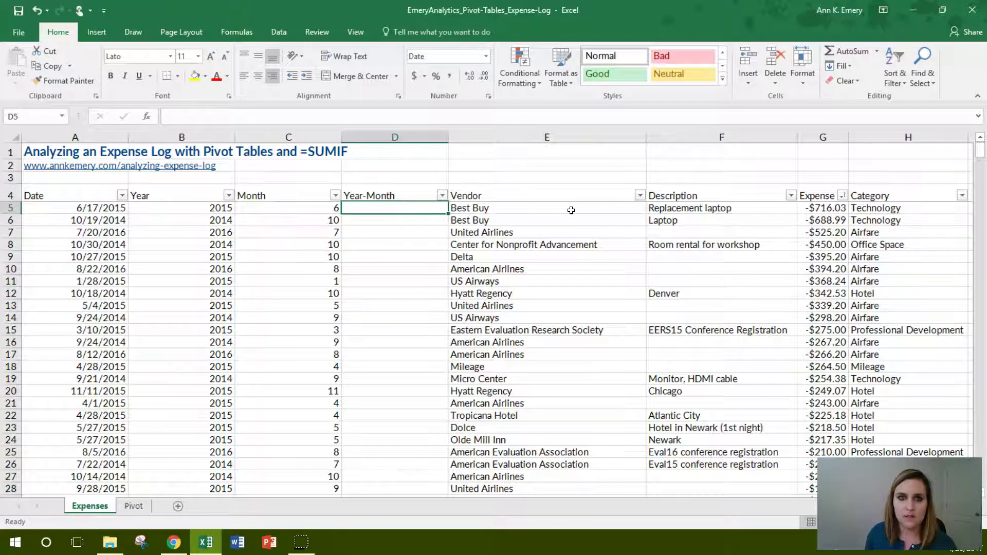
Enter the formula =B5&C5 in cell D5 to join the year and month of the first expense.
text(=)
key(Left)
key(Left)
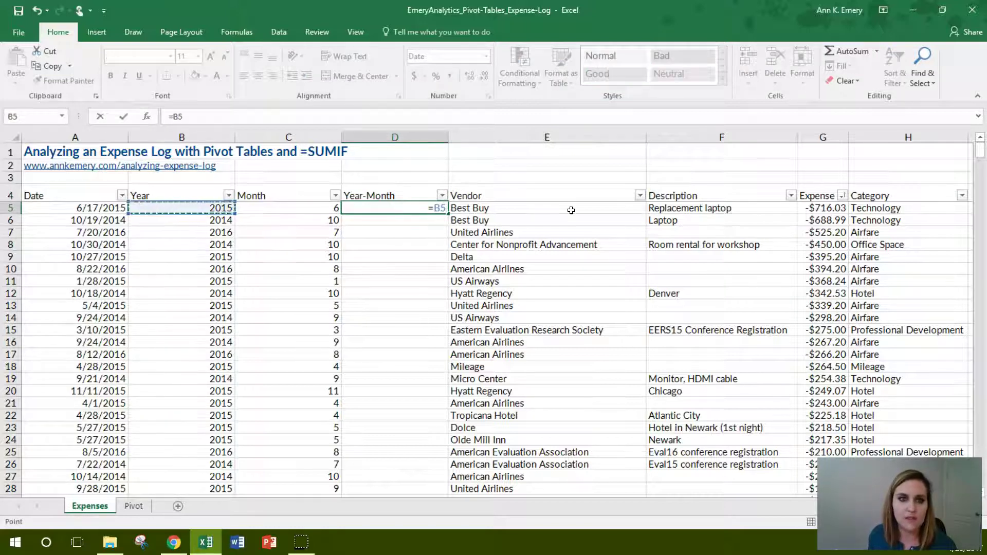
text(&)
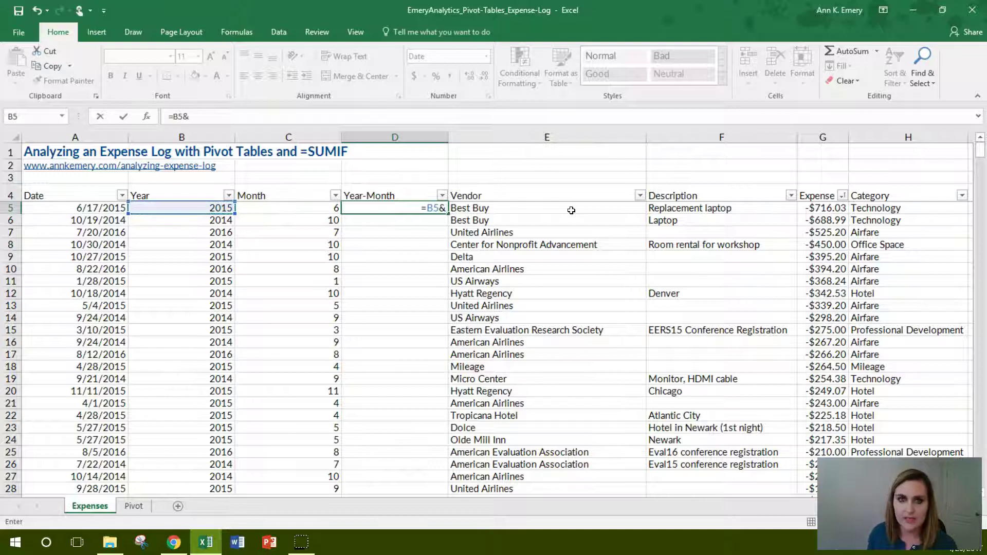
key(Left)
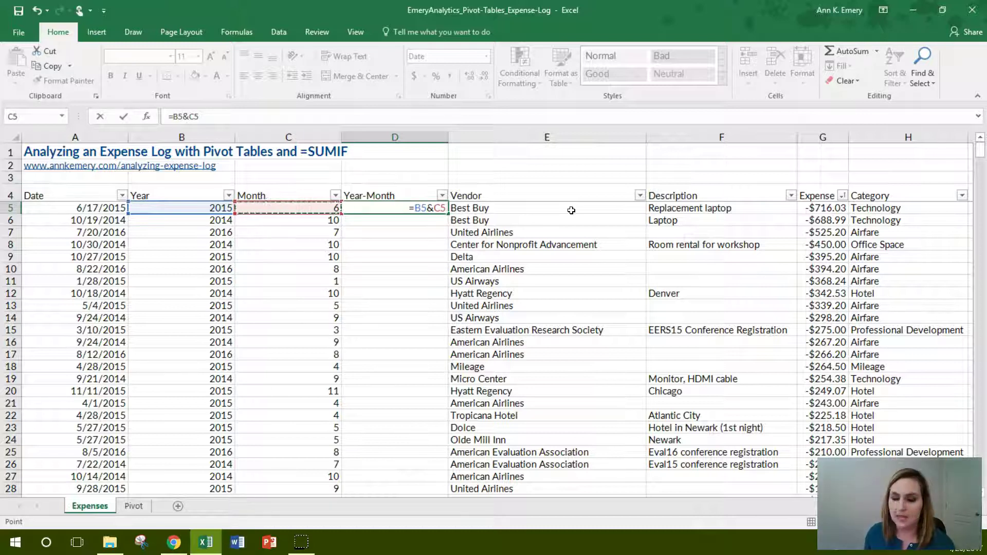
key(Return)
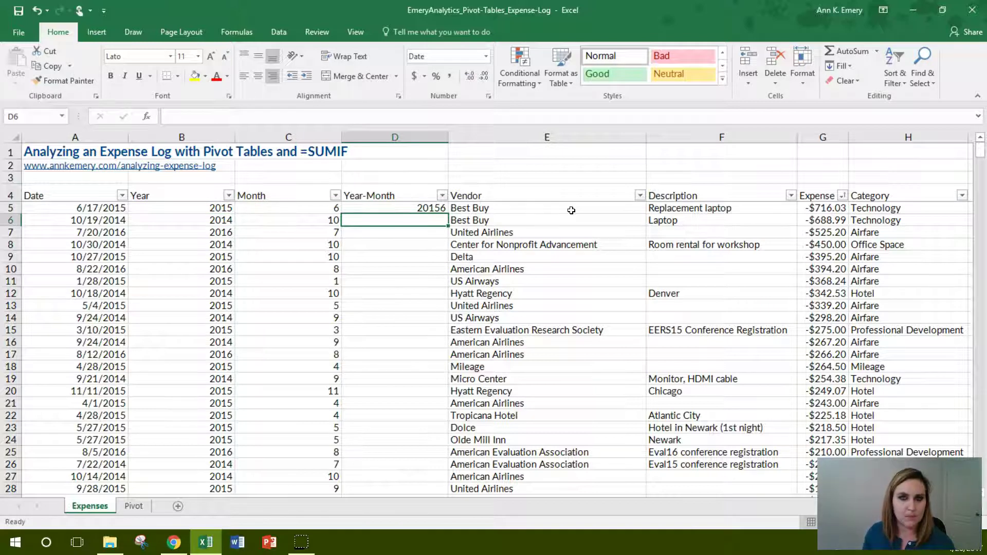
Add a hyphen separator to the D5 formula, making it =B5&"-"&C5, and fill it down the Year-Month column.
key(Up)
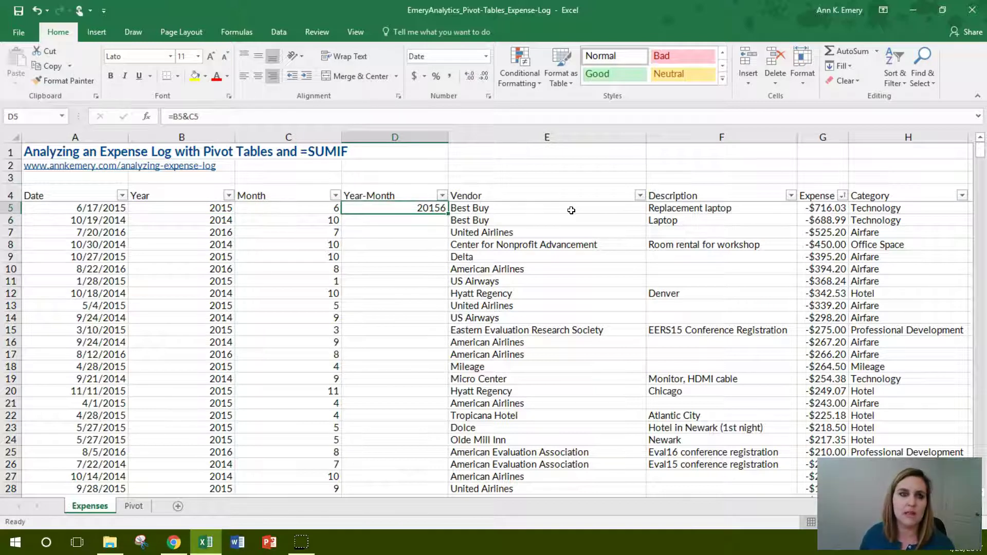
click(191, 121)
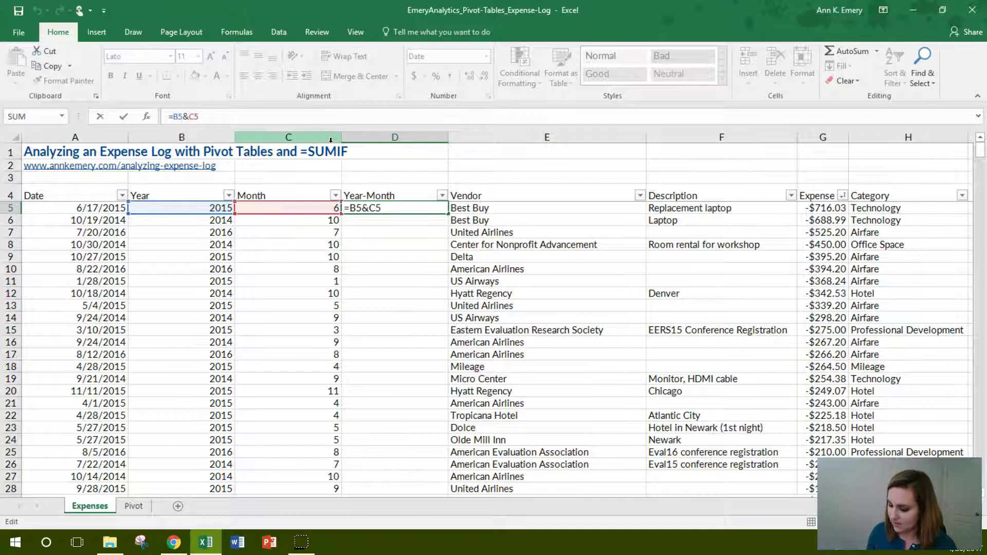
text("-")
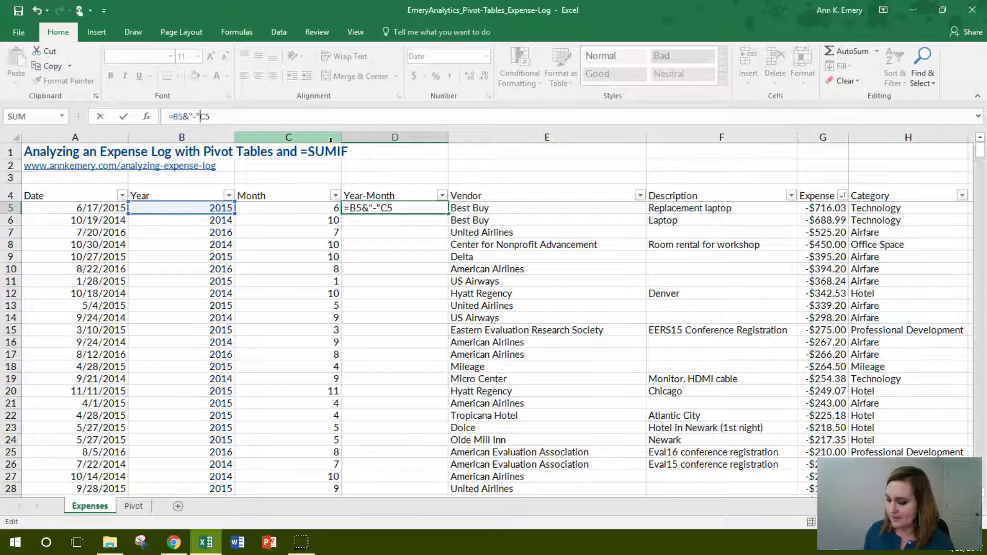
text(&)
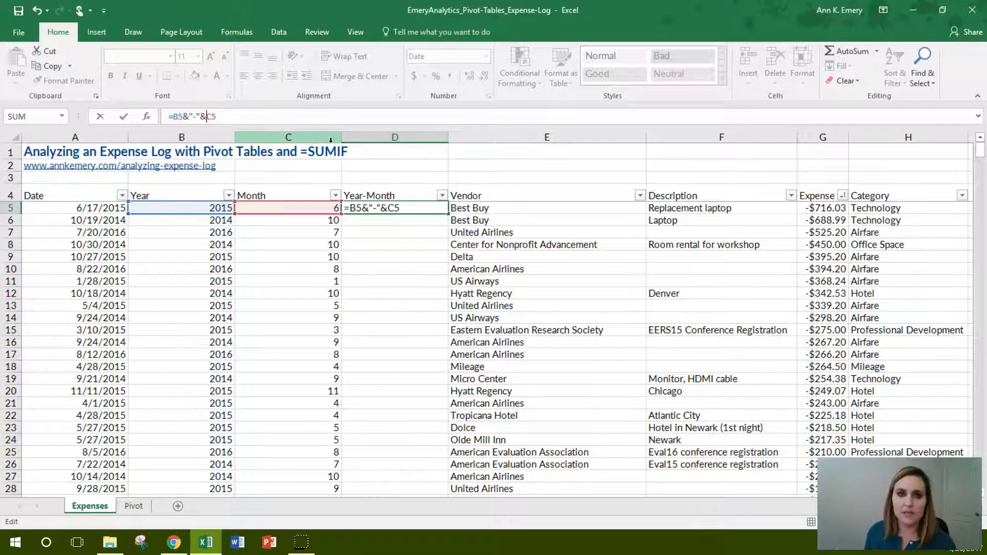
key(Return)
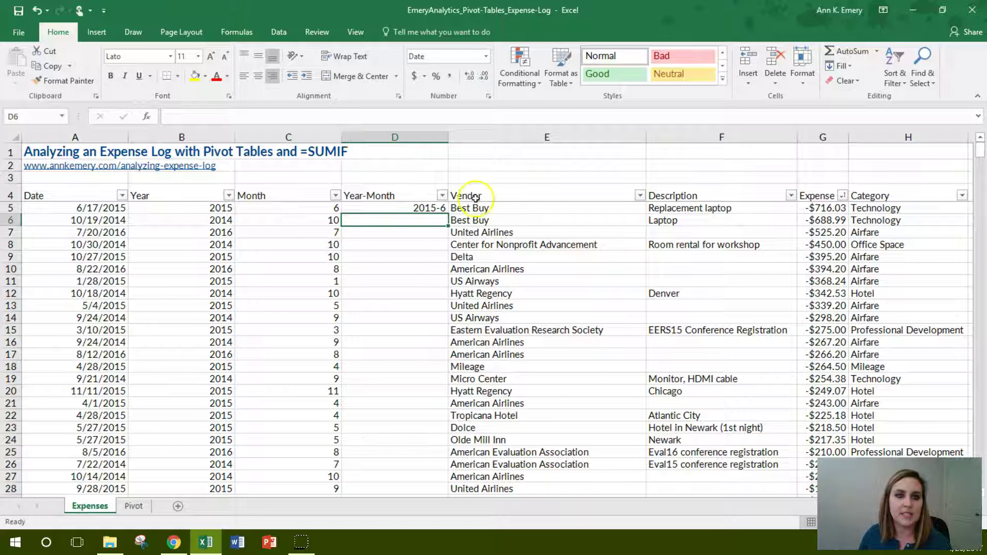
click(431, 206)
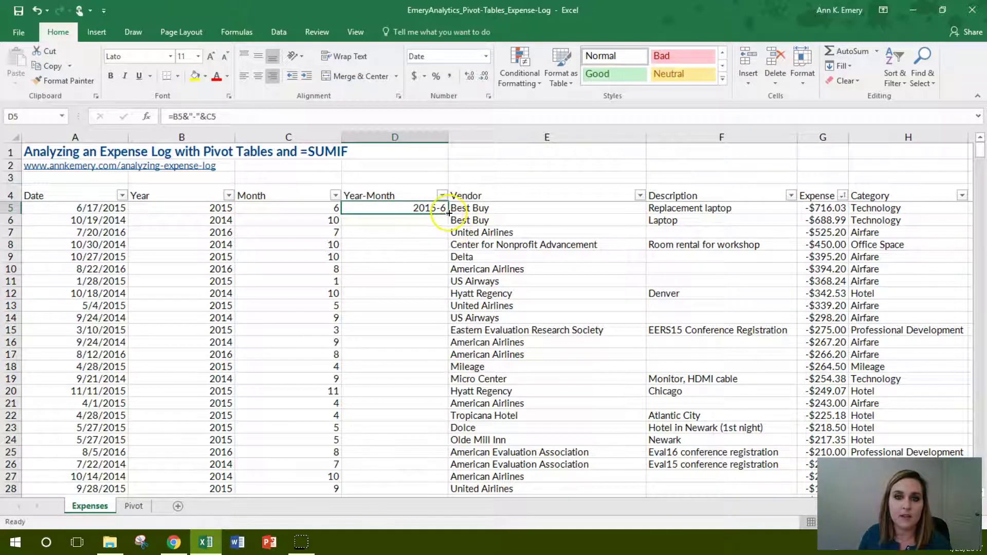
double_click(449, 213)
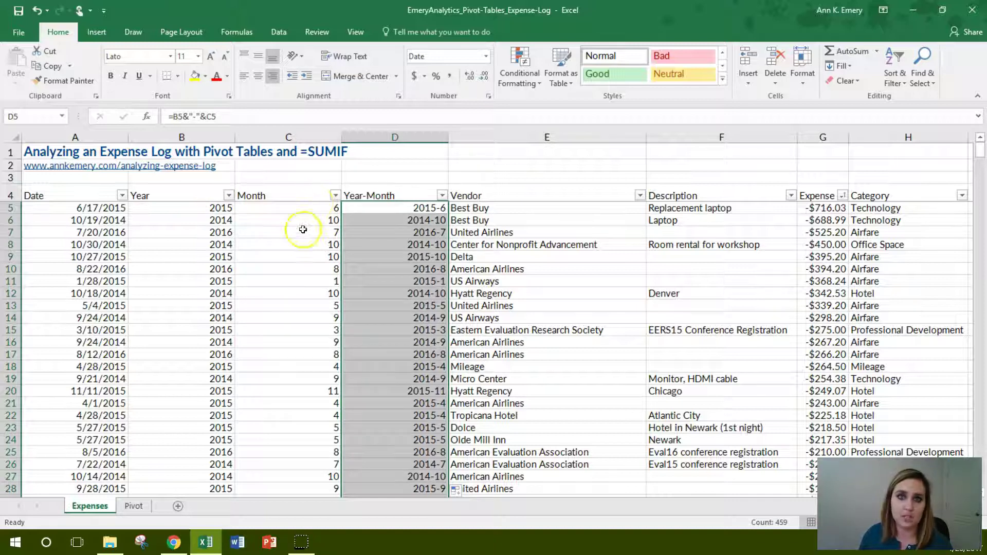
Refresh the PivotTable on the Pivot worksheet to bring the Year, Month and Year-Month columns into its field list.
click(134, 506)
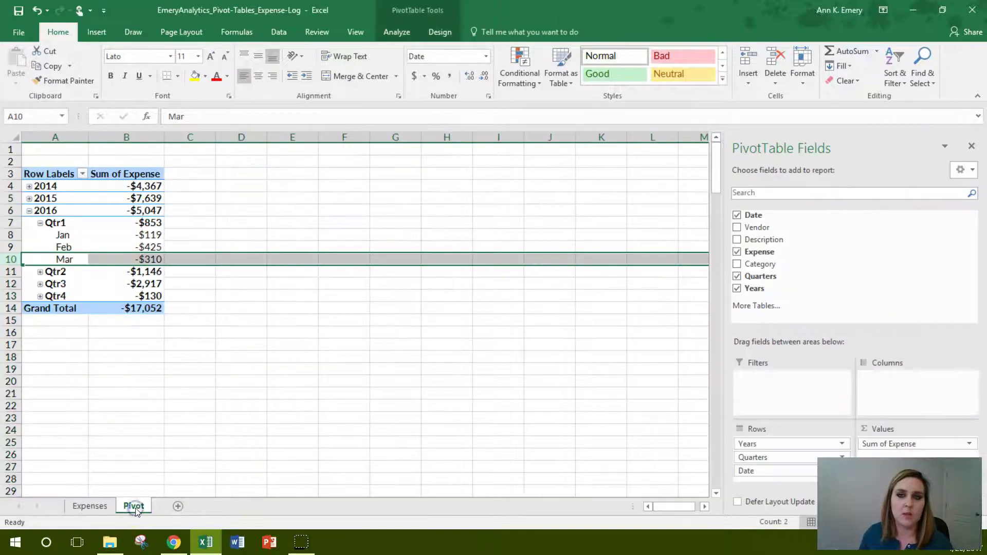
click(399, 32)
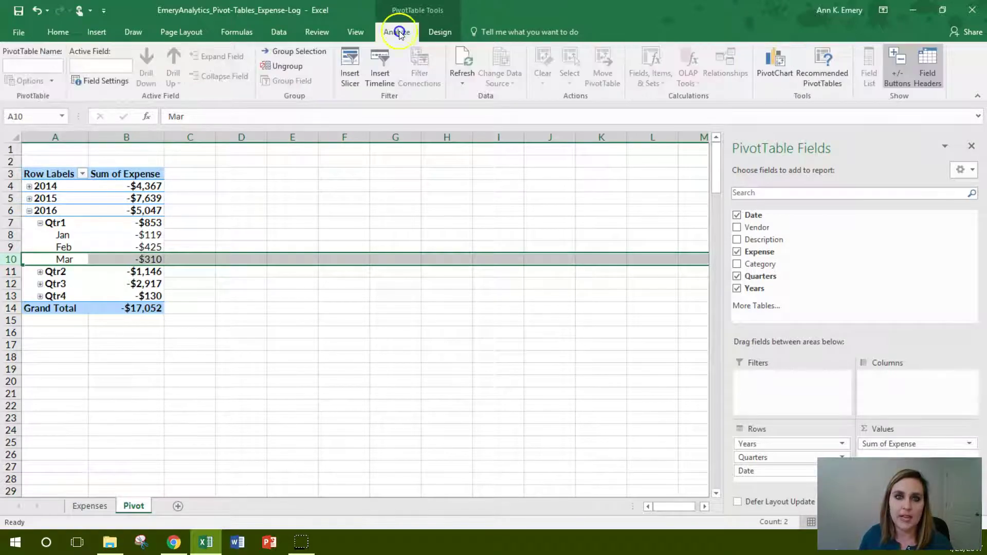
click(467, 61)
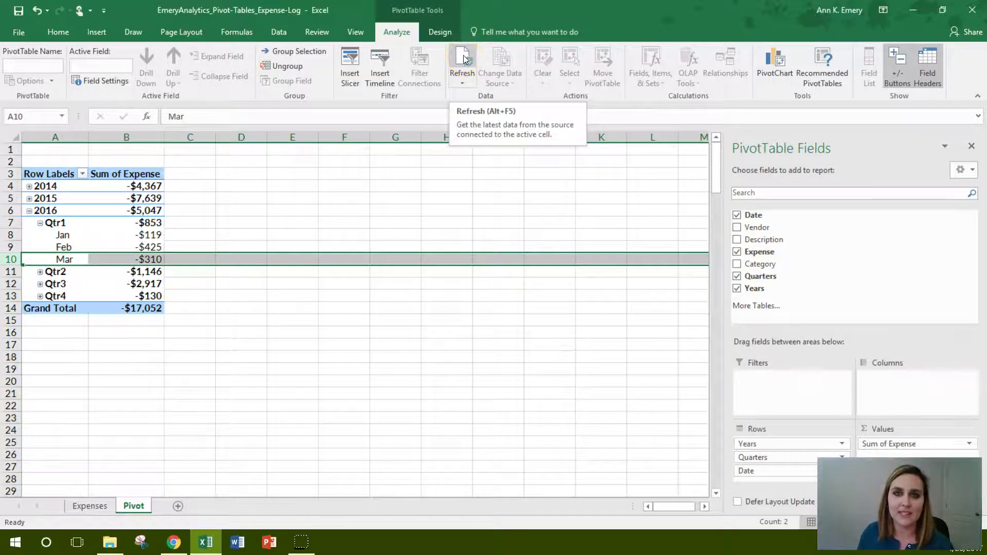
click(464, 59)
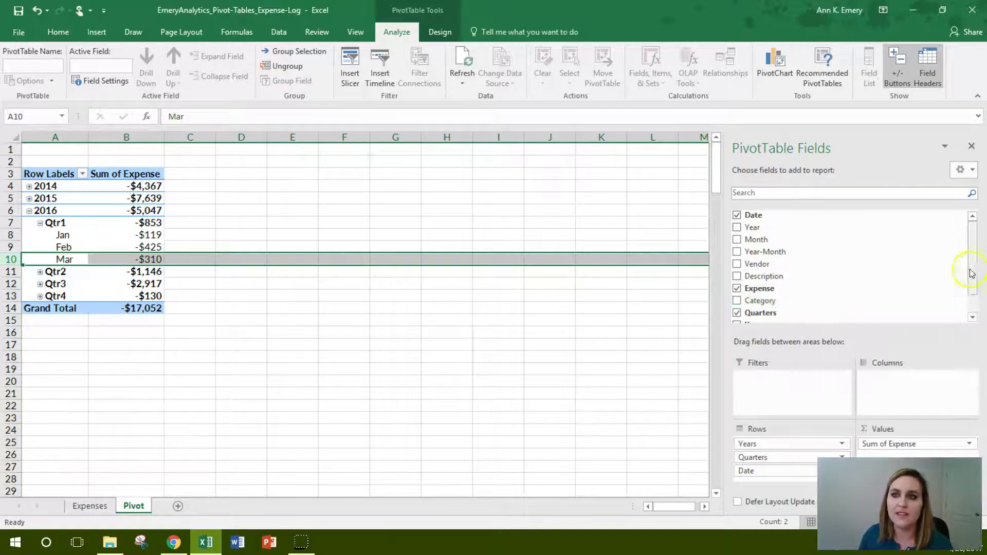
drag(974, 257, 975, 286)
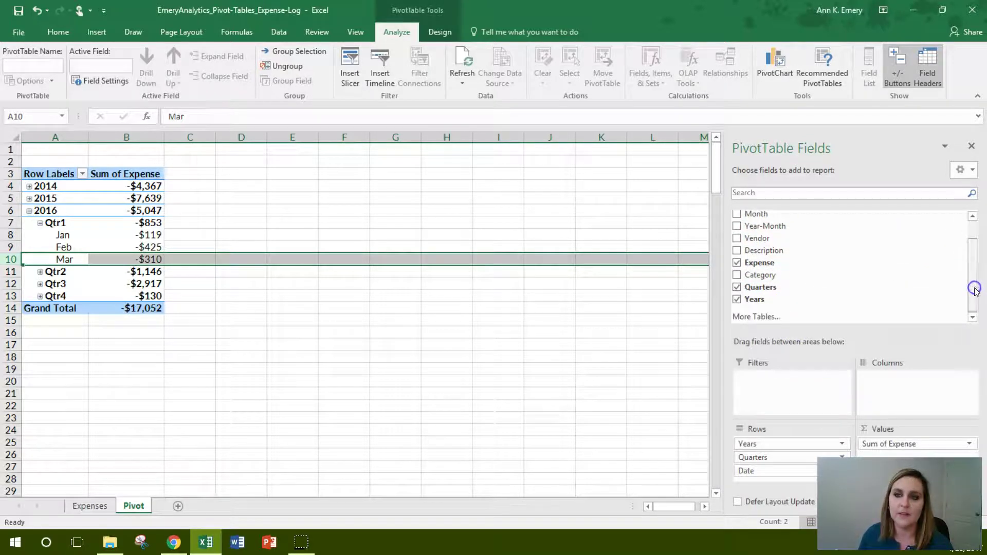
Remove the Quarters, Years and Date fields from the PivotTable, keeping only Expense in the values.
click(738, 288)
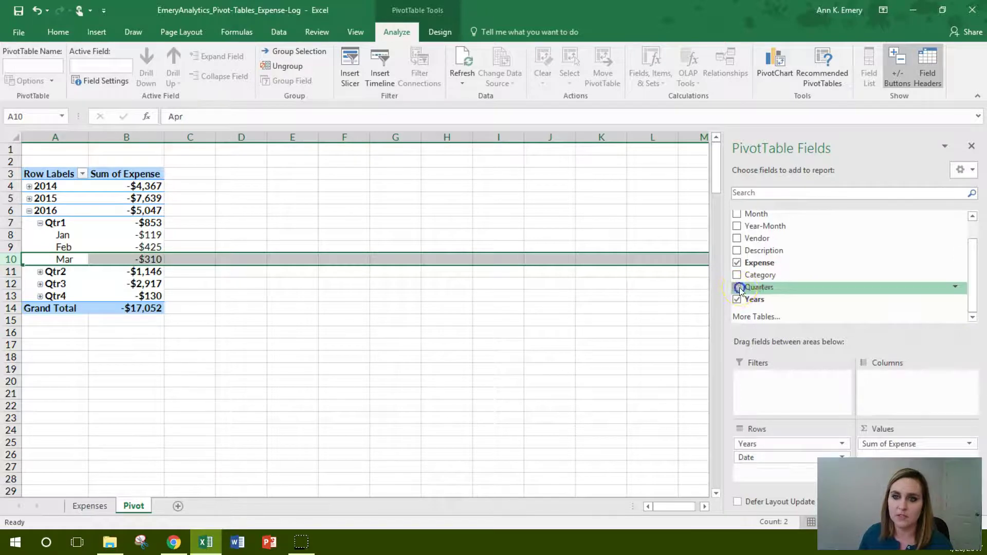
click(737, 299)
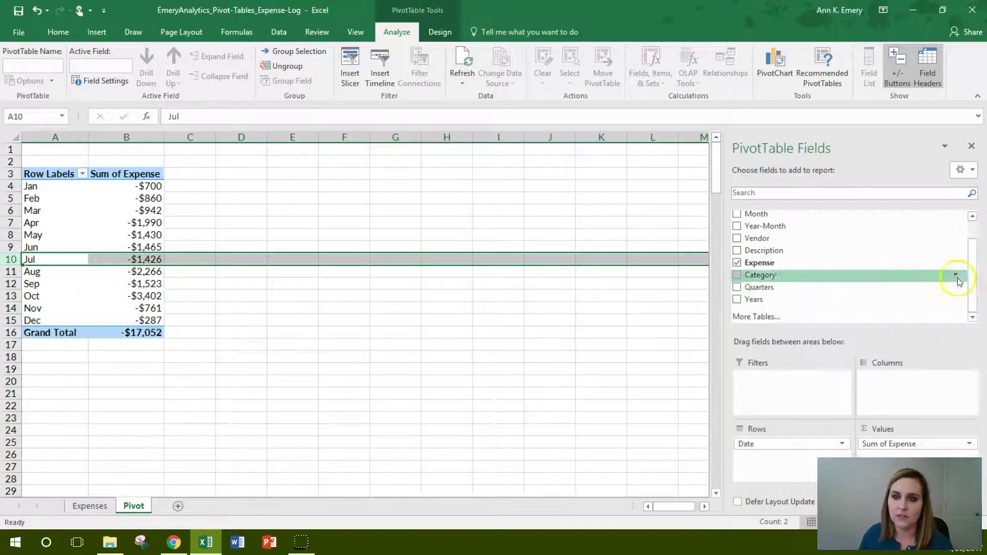
drag(972, 286, 969, 248)
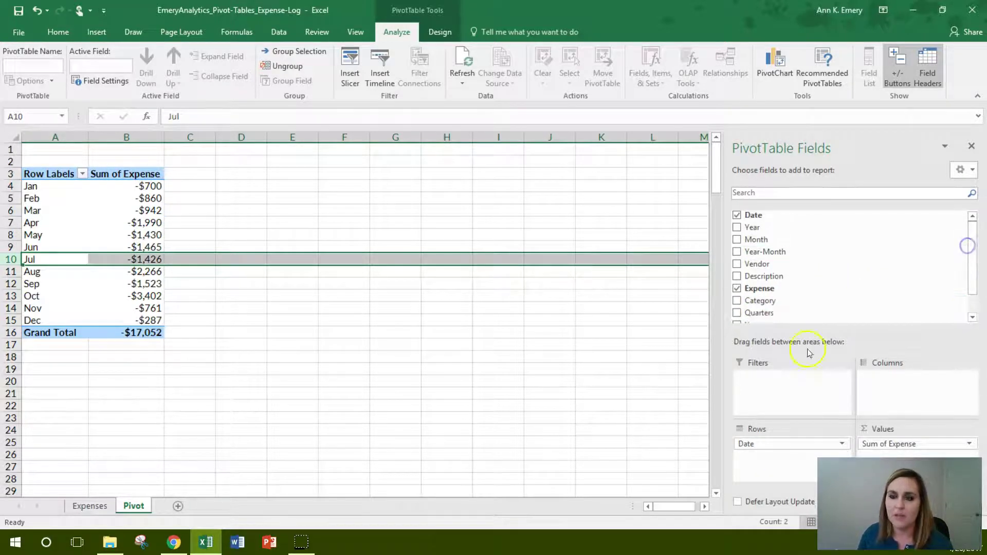
drag(747, 443, 820, 269)
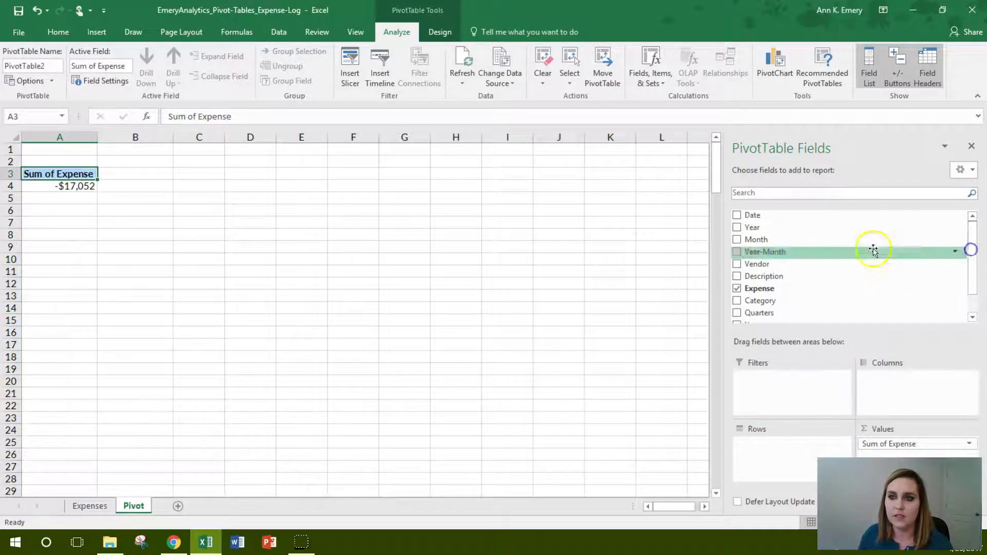
Add the Month field to the PivotTable rows to total the expenses by month number.
drag(782, 224, 815, 275)
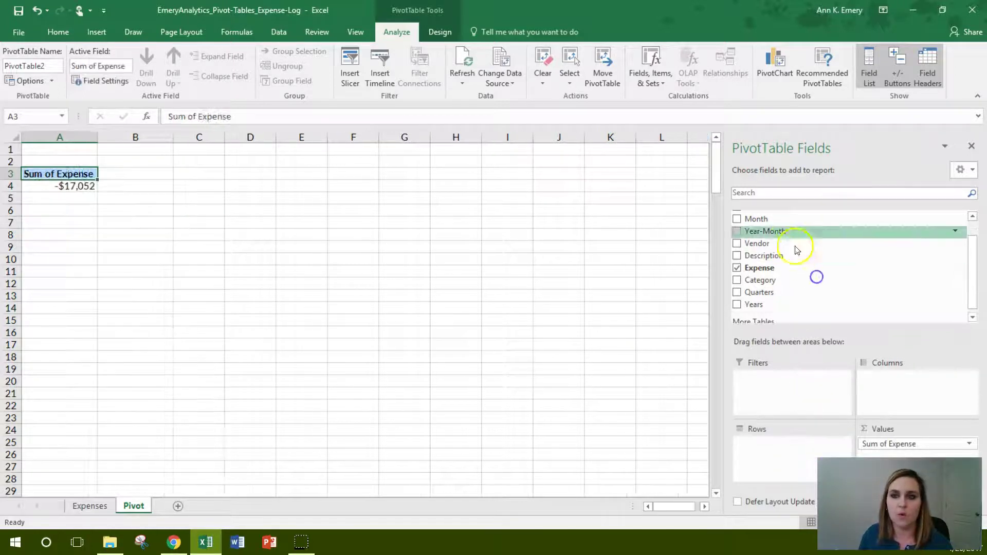
scroll(874, 231, up, 1)
drag(833, 237, 787, 473)
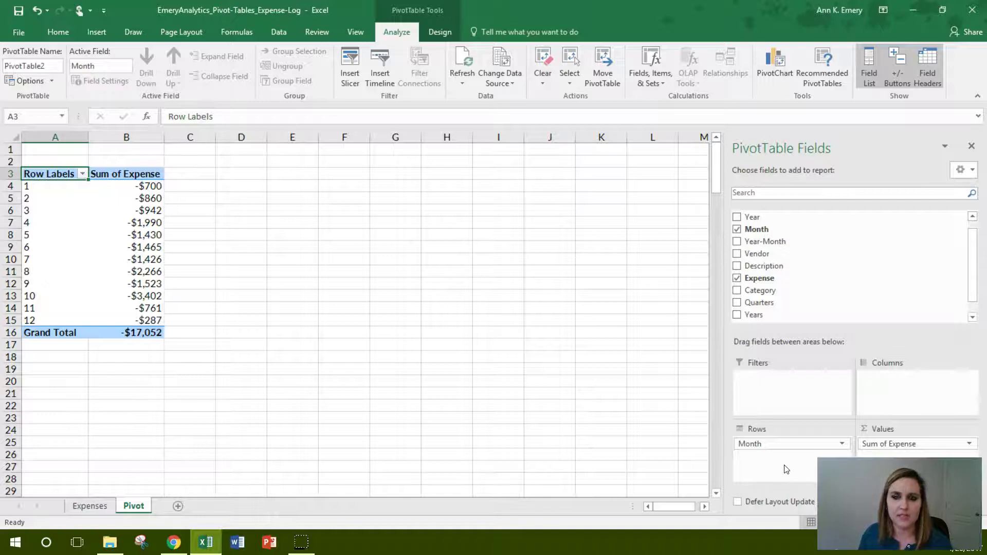
Replace Month with Year-Month in the PivotTable rows and check the first and last year-month entries.
click(738, 229)
drag(763, 243, 780, 471)
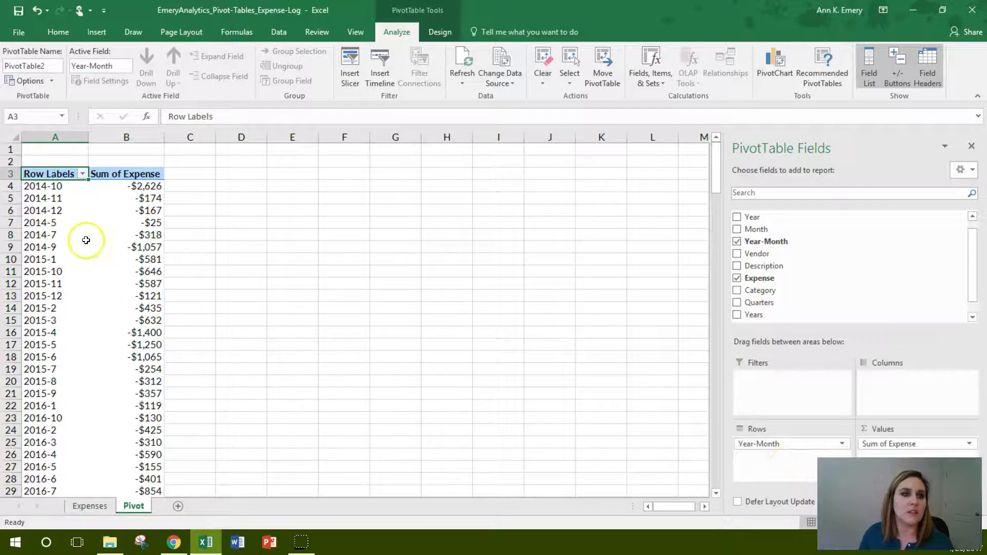
click(10, 185)
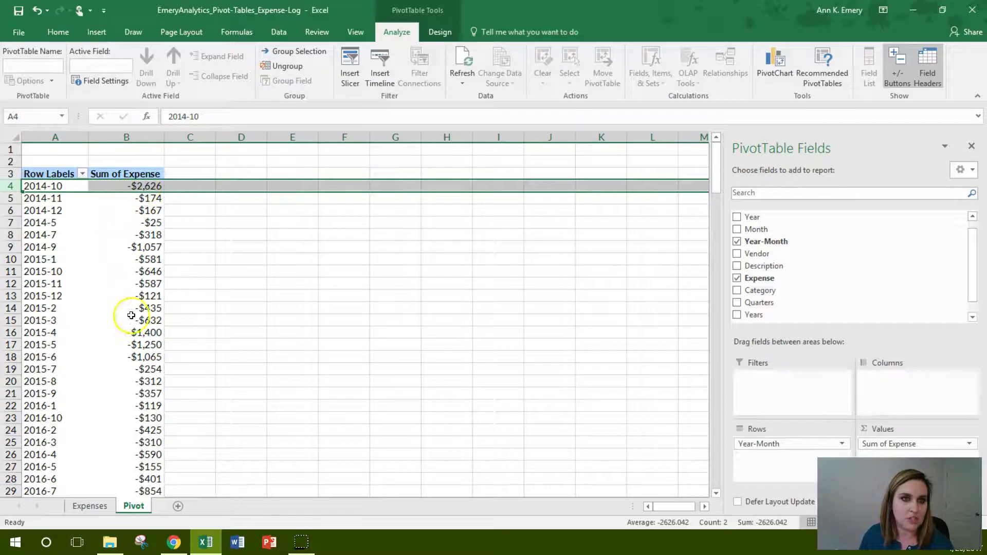
scroll(132, 315, down, 3)
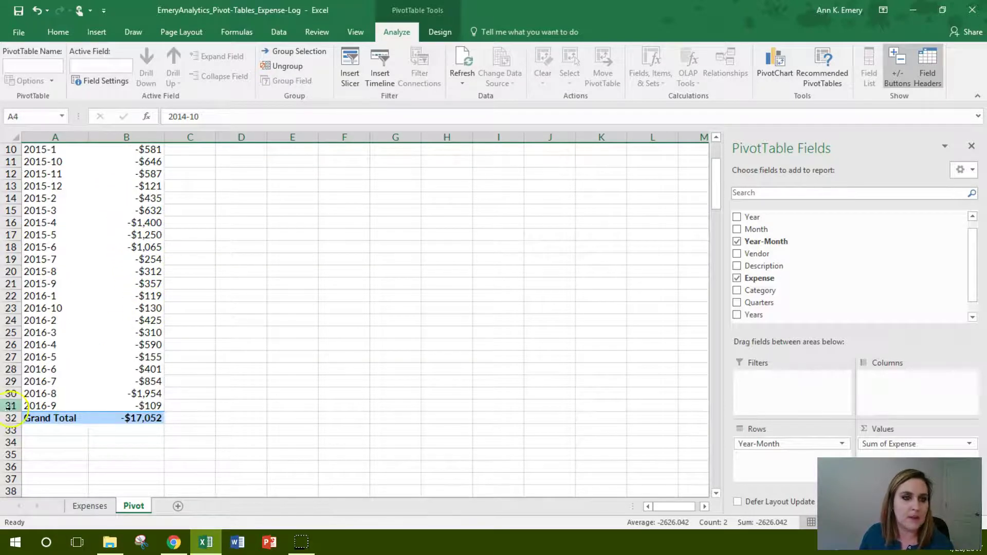
click(10, 406)
click(8, 404)
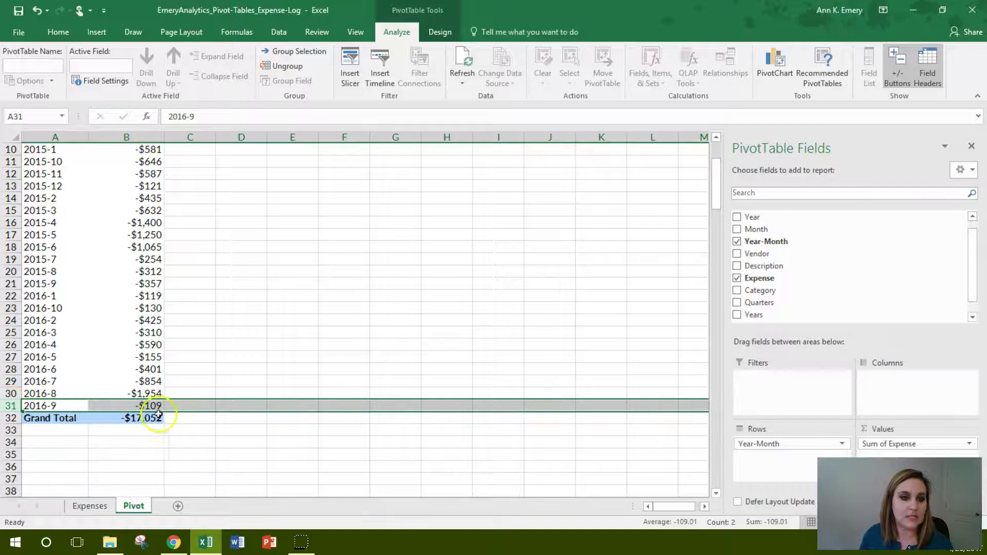
Replace Year-Month with the Vendor field in the PivotTable rows to total the expenses by vendor.
click(738, 243)
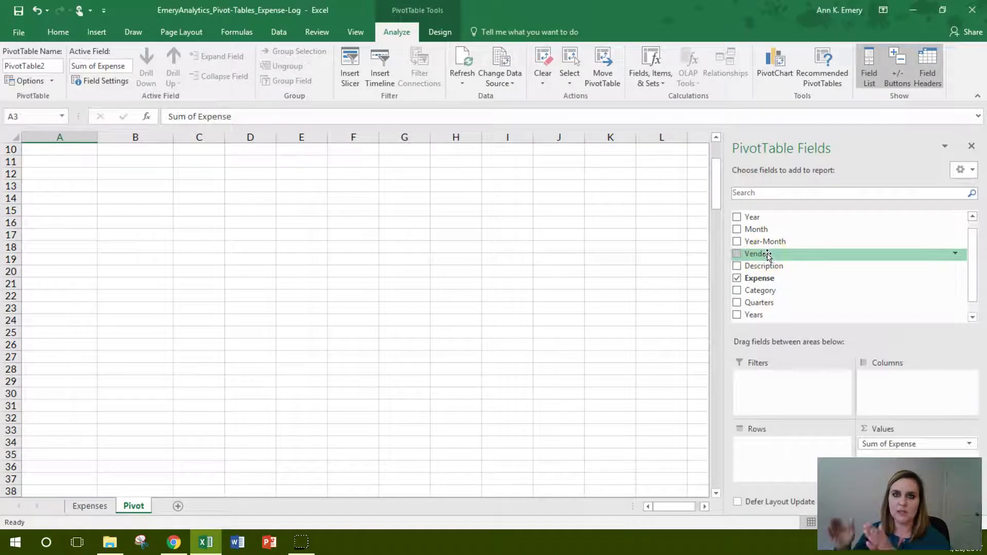
drag(768, 256, 786, 452)
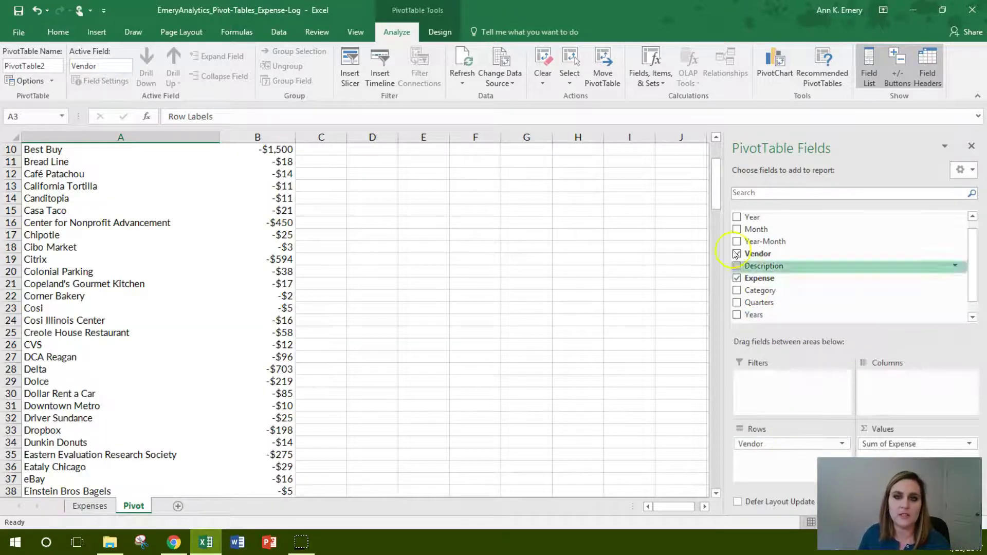
drag(716, 199, 716, 172)
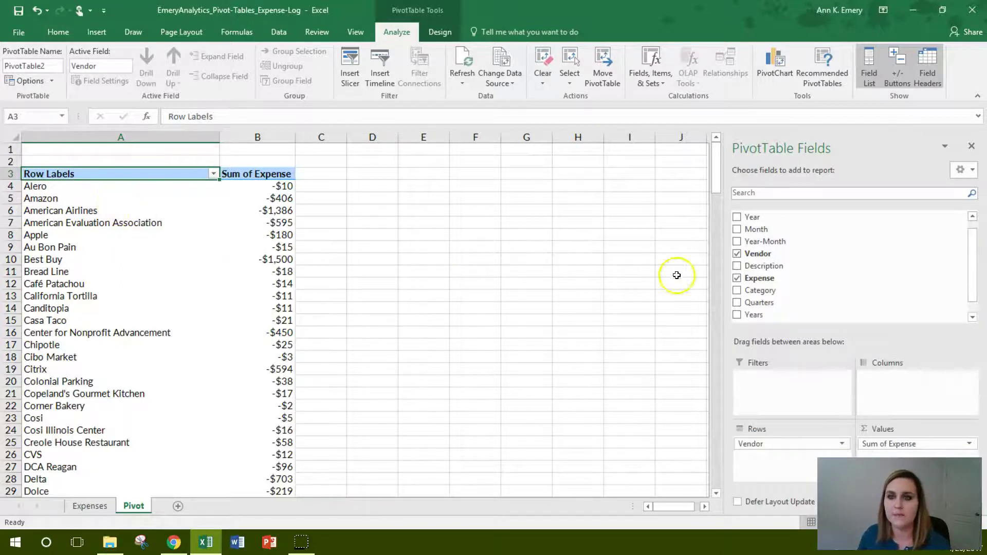
Replace Vendor with the Description field in the PivotTable rows and look through the whole list of descriptions.
click(737, 253)
click(738, 265)
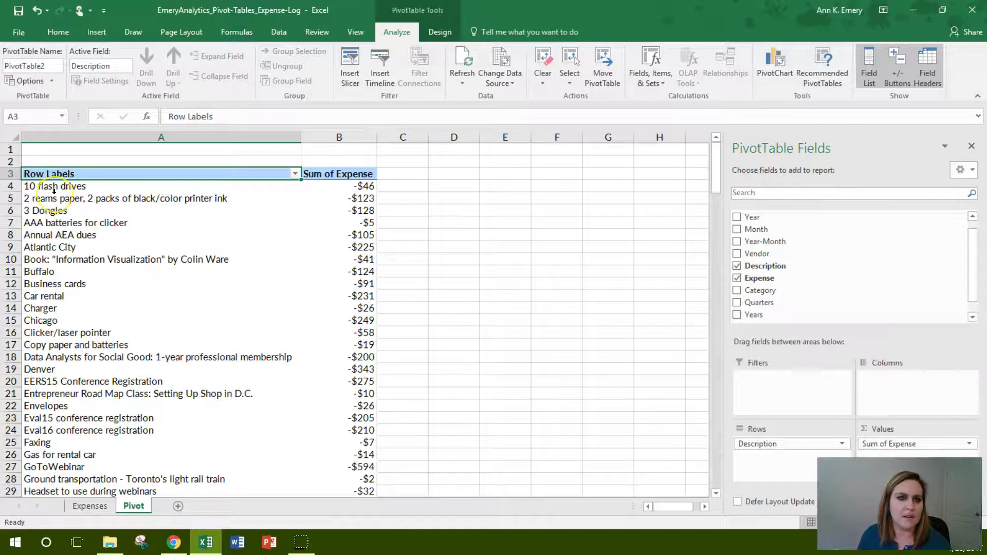
click(39, 186)
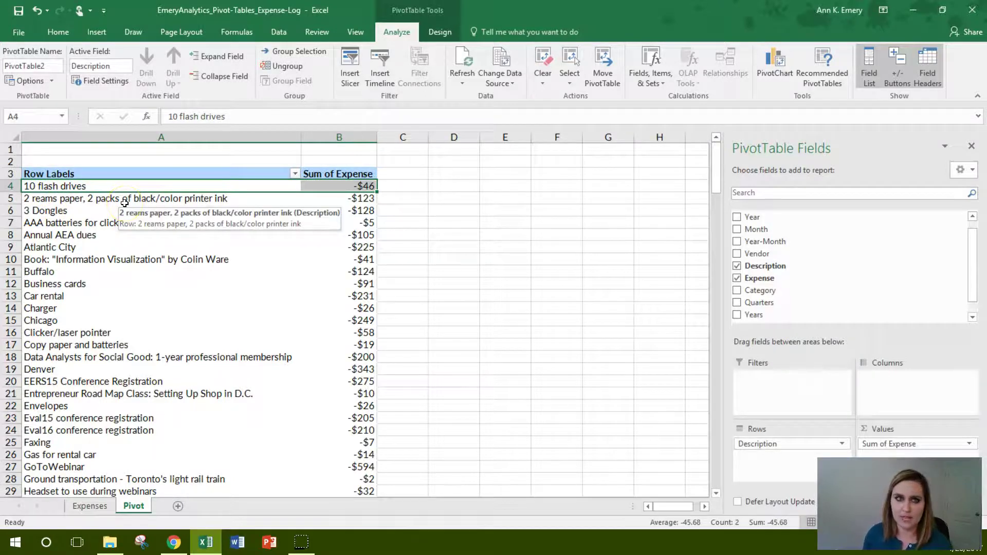
scroll(94, 322, down, 2)
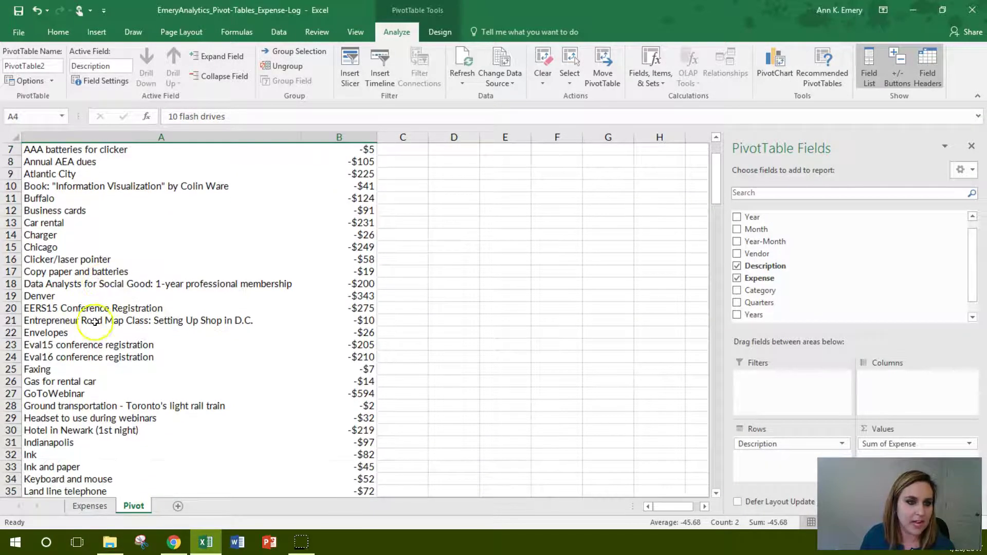
scroll(52, 308, down, 2)
scroll(52, 308, down, 7)
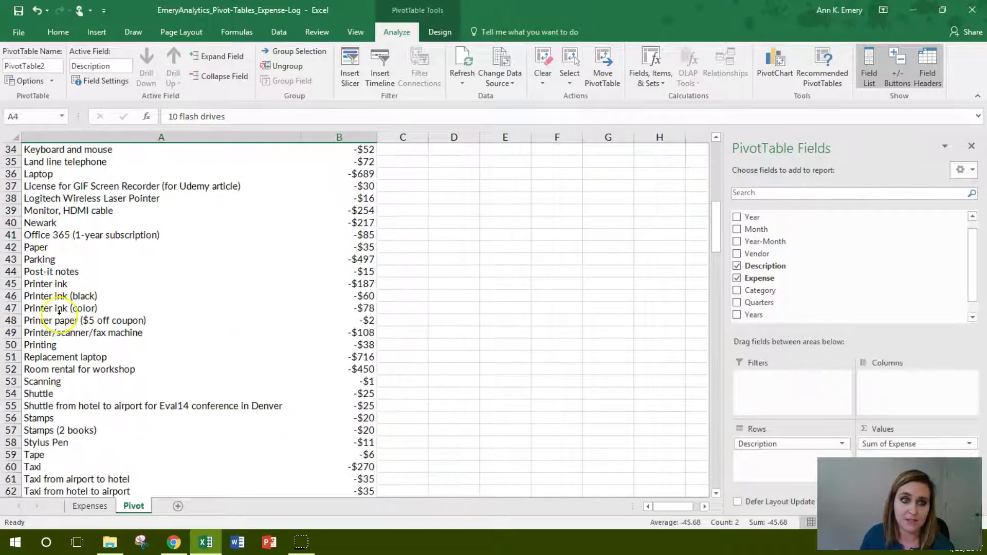
scroll(65, 309, down, 2)
scroll(64, 309, down, 2)
scroll(103, 385, up, 15)
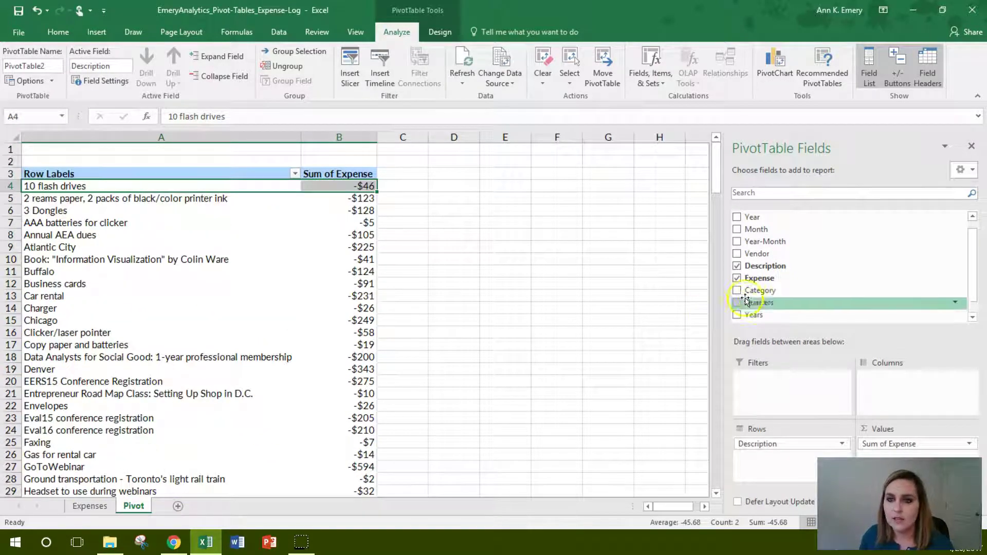
Replace Description with a cross-tab layout that has Category in rows, Year in columns and Expense in values.
click(739, 266)
drag(760, 291, 771, 472)
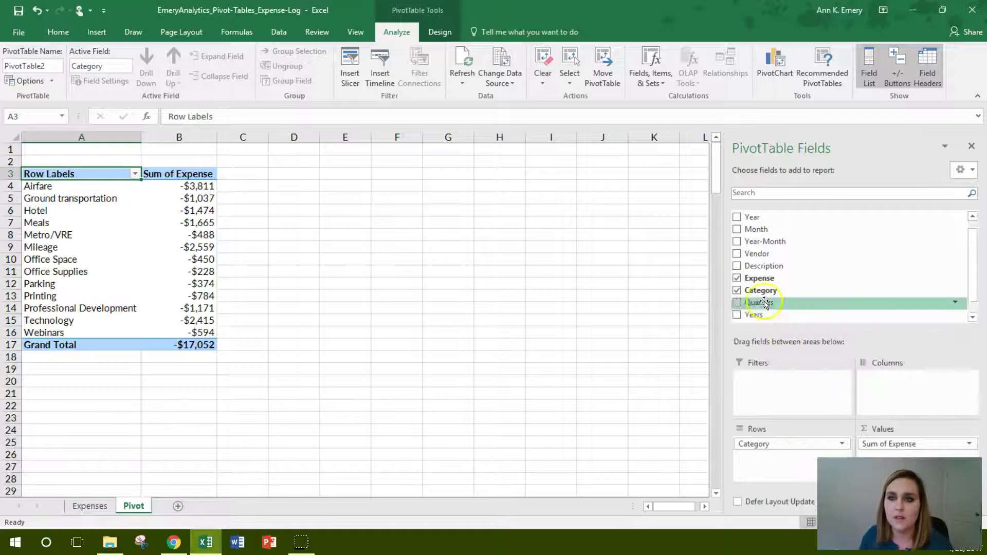
click(737, 278)
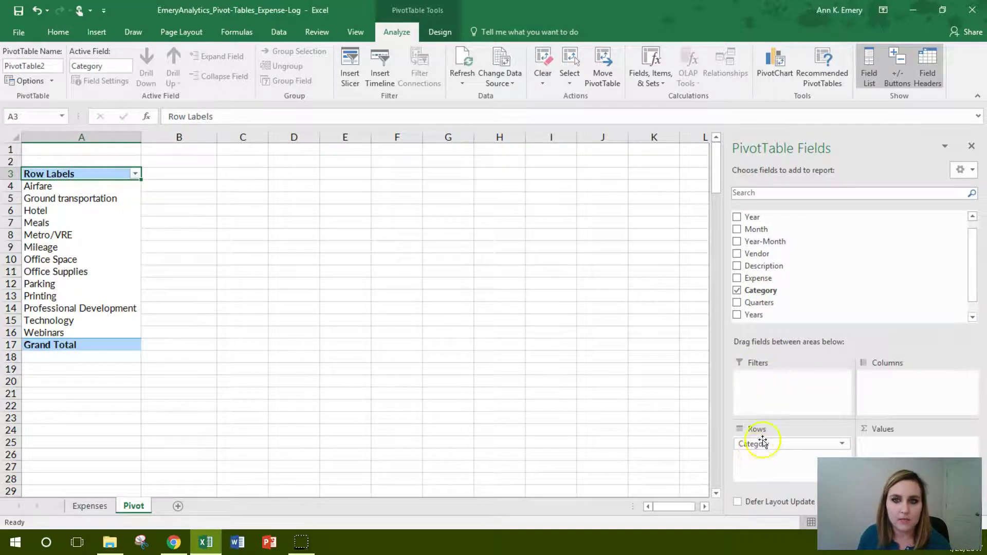
drag(750, 216, 888, 385)
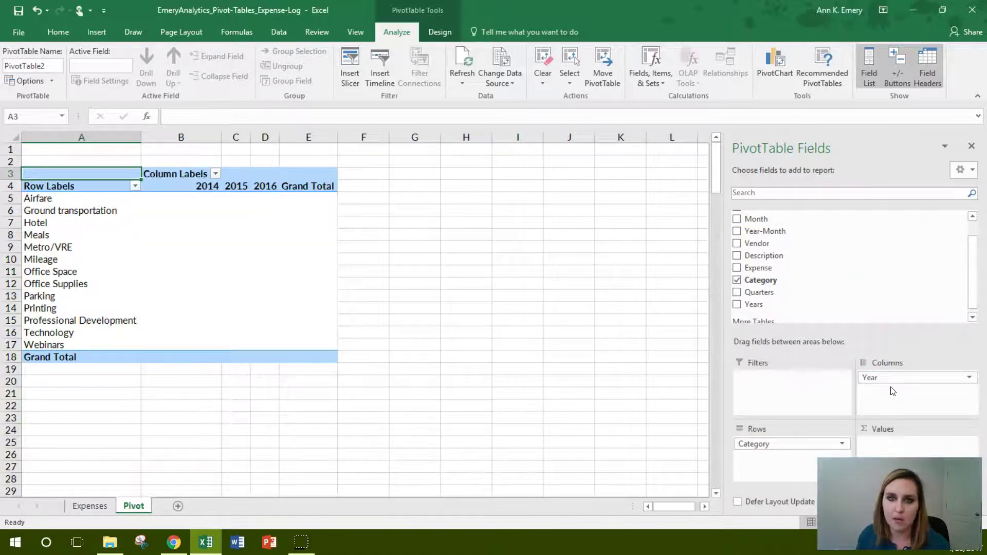
drag(754, 268, 884, 441)
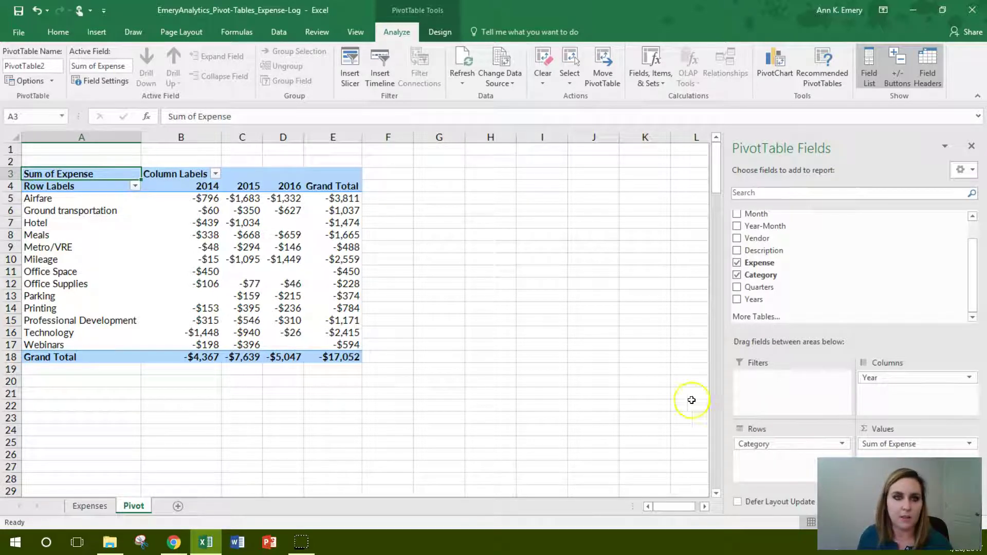
Preview data bars and color scales, including White - Green, on the category-by-year expenses in B5:D17 without applying any.
drag(192, 200, 278, 345)
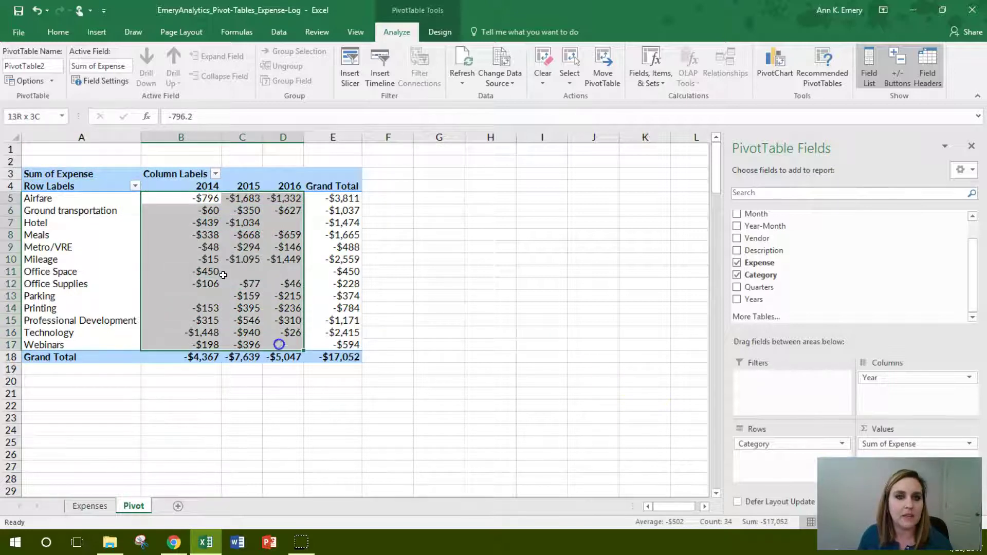
click(58, 33)
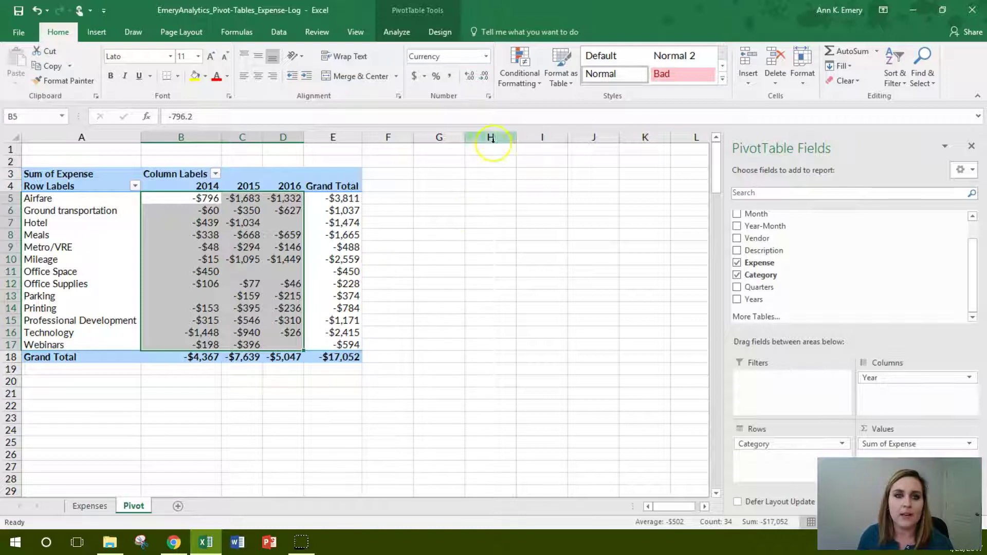
click(534, 79)
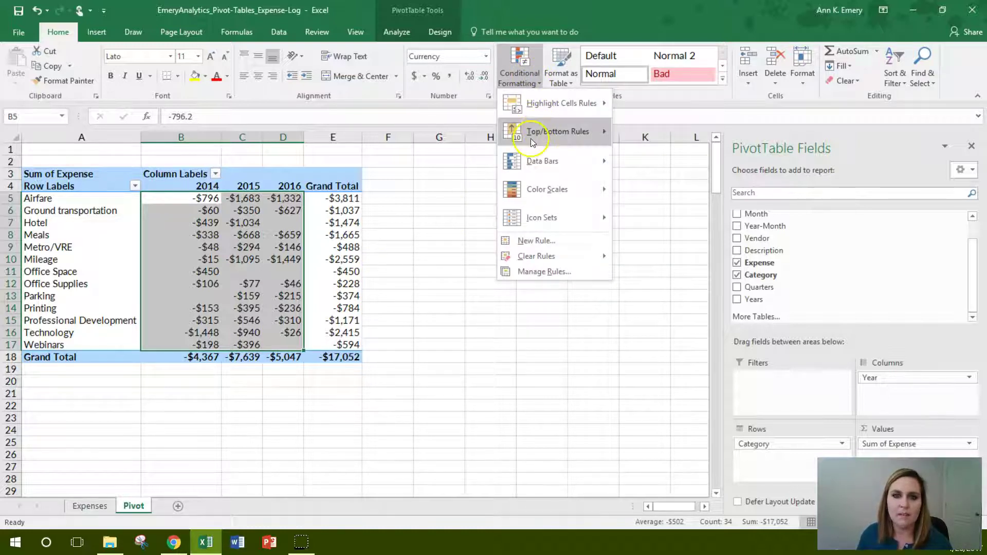
mouse_move(533, 156)
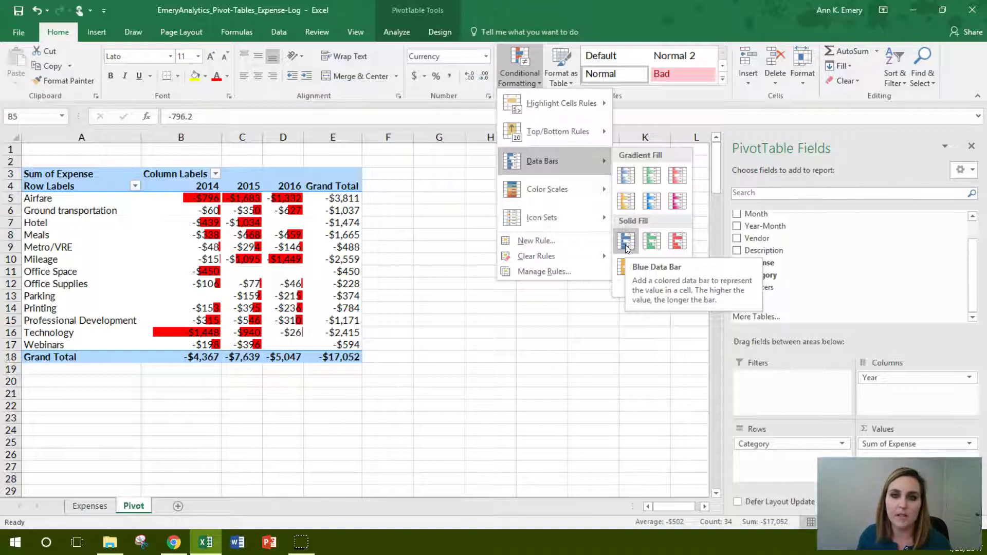
mouse_move(576, 193)
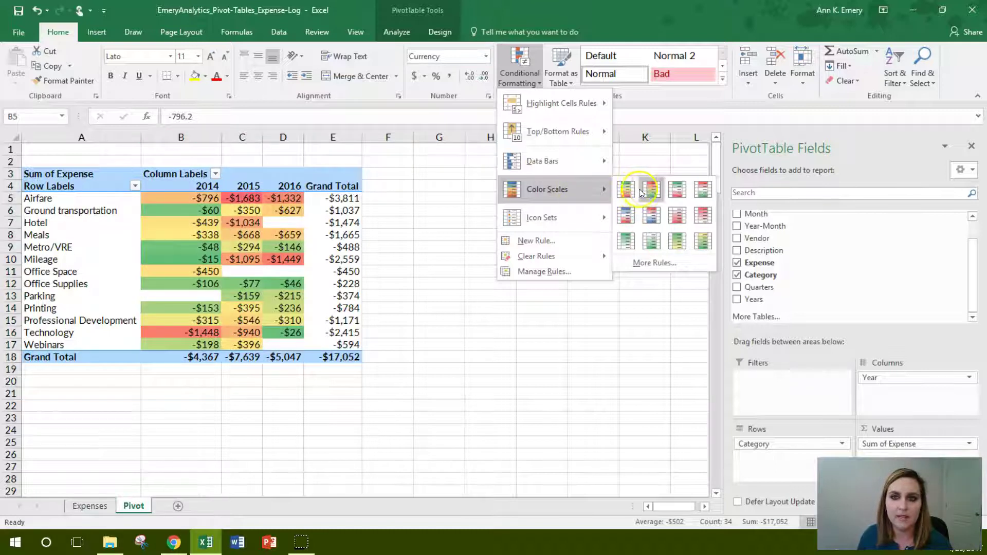
click(651, 242)
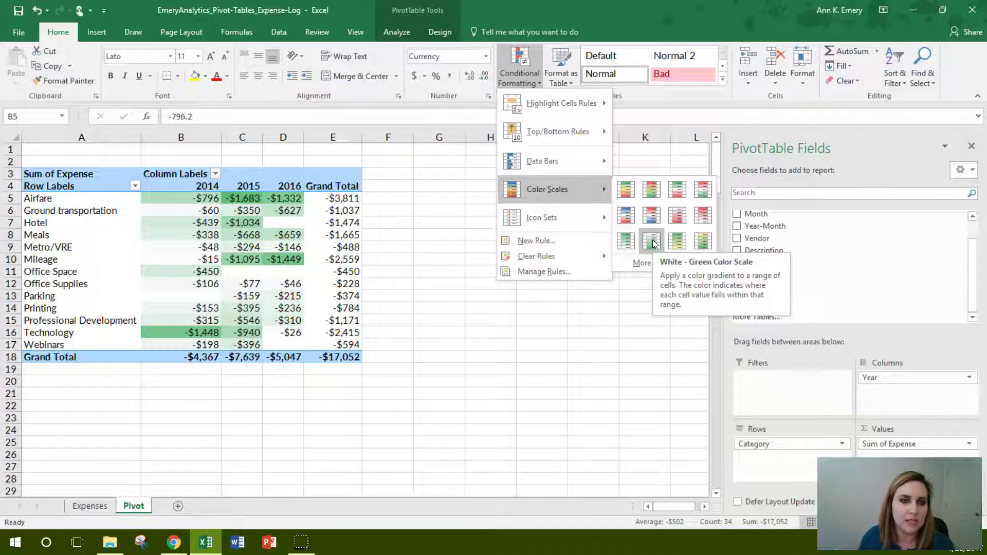
click(651, 242)
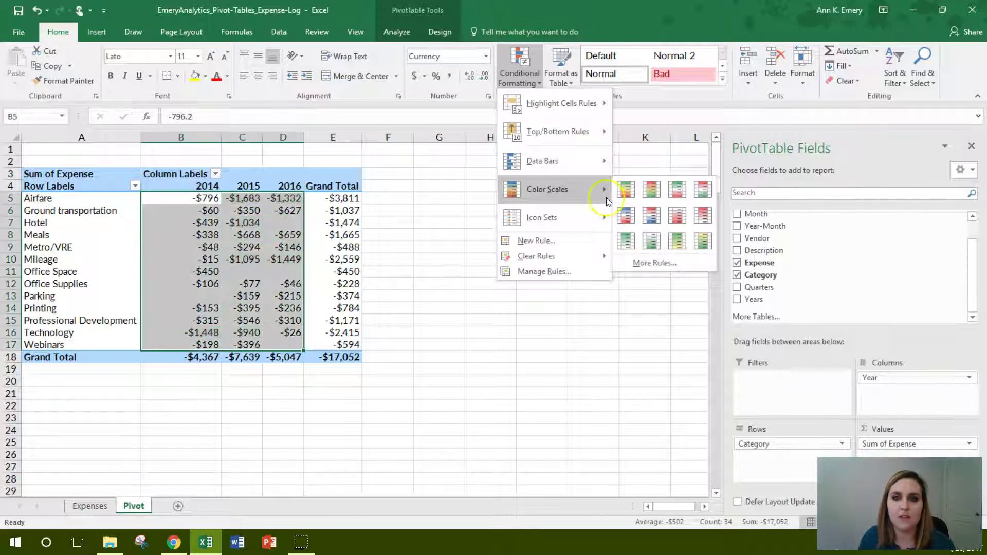
click(561, 175)
mouse_move(559, 188)
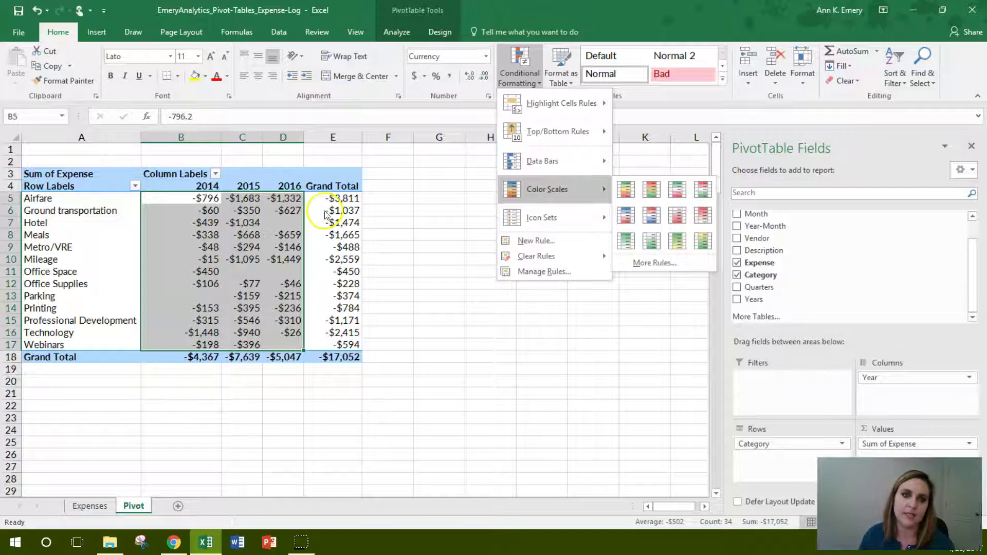
click(80, 186)
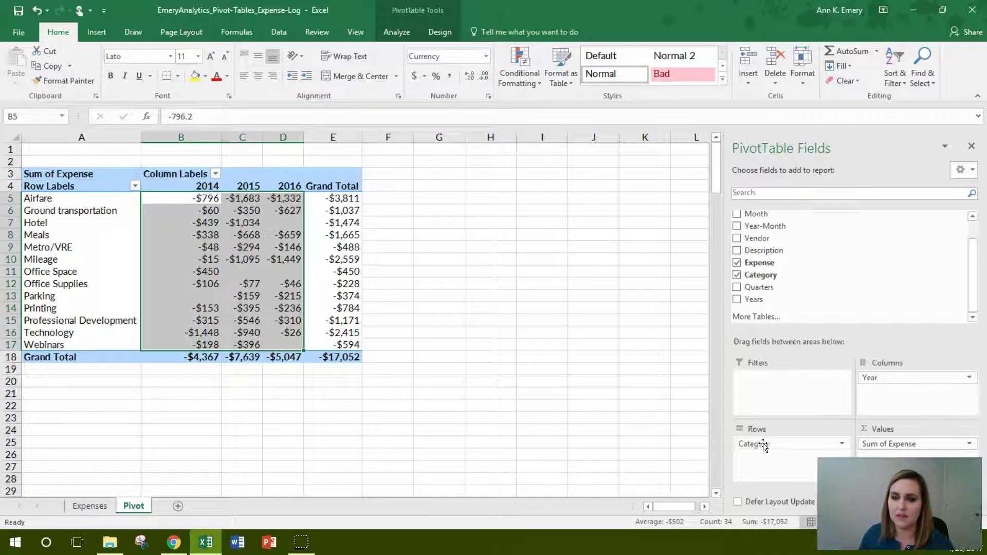
Swap the PivotTable layout so that Year is in the rows and Category is in the columns.
click(885, 383)
drag(886, 379, 910, 385)
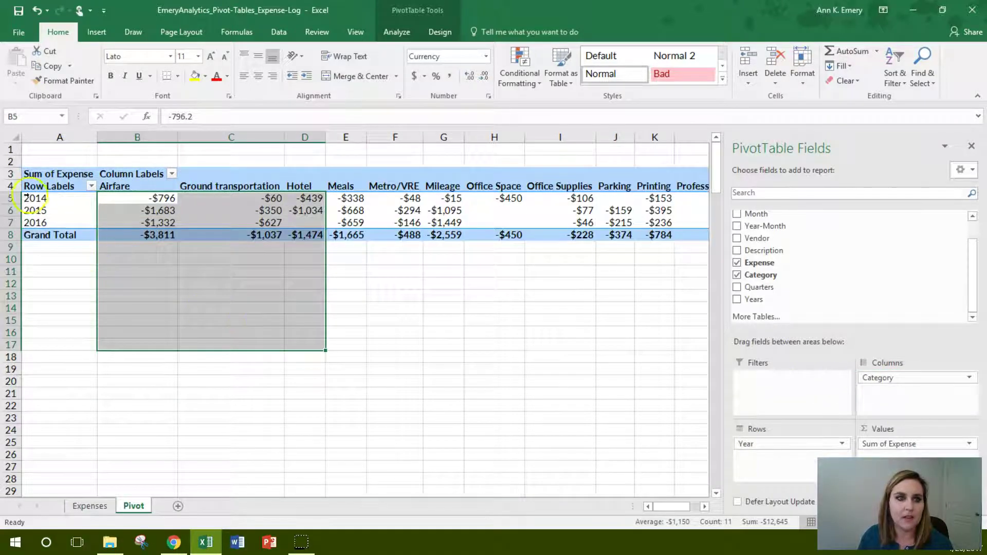
click(57, 186)
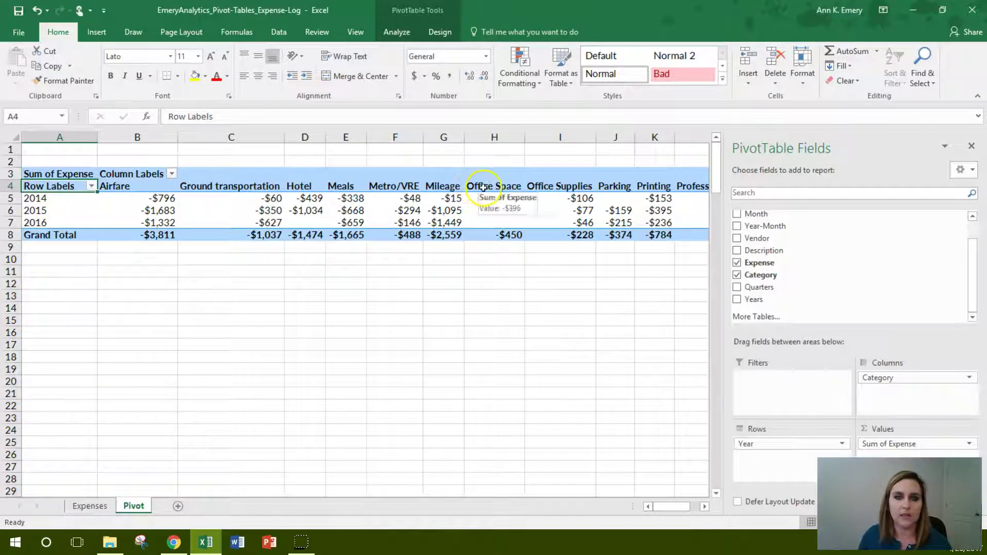
Move Category from the columns into the rows beneath Year to nest the categories within each year.
mouse_move(663, 507)
mouse_down()
mouse_move(678, 507)
mouse_move(661, 509)
mouse_up()
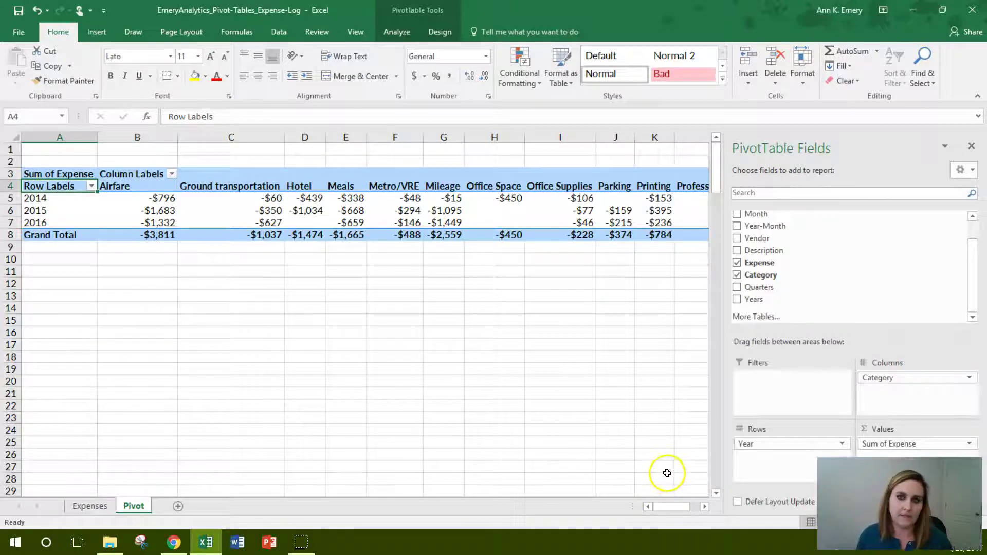
drag(890, 378, 755, 459)
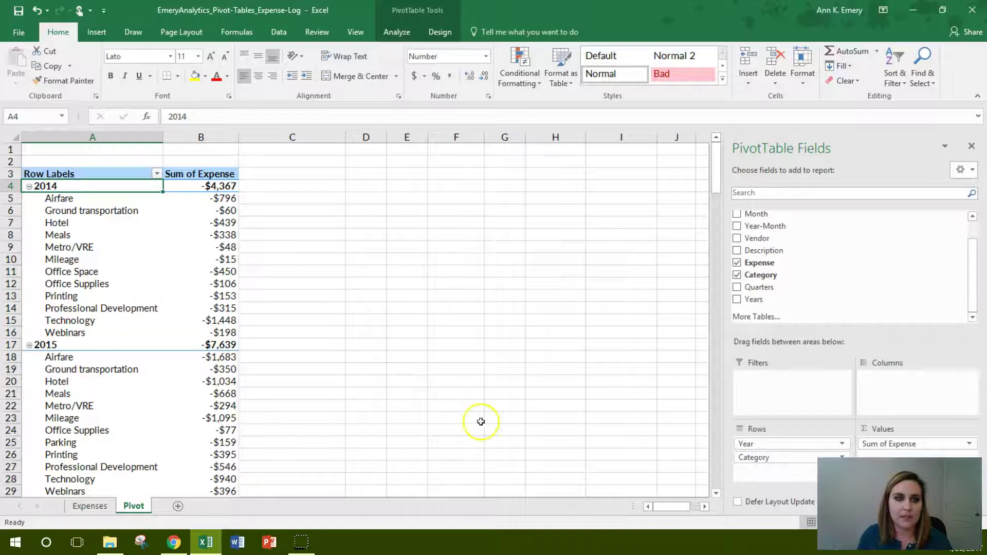
Examine the category rows nested under 2014 and the 2015 heading in the PivotTable.
click(12, 186)
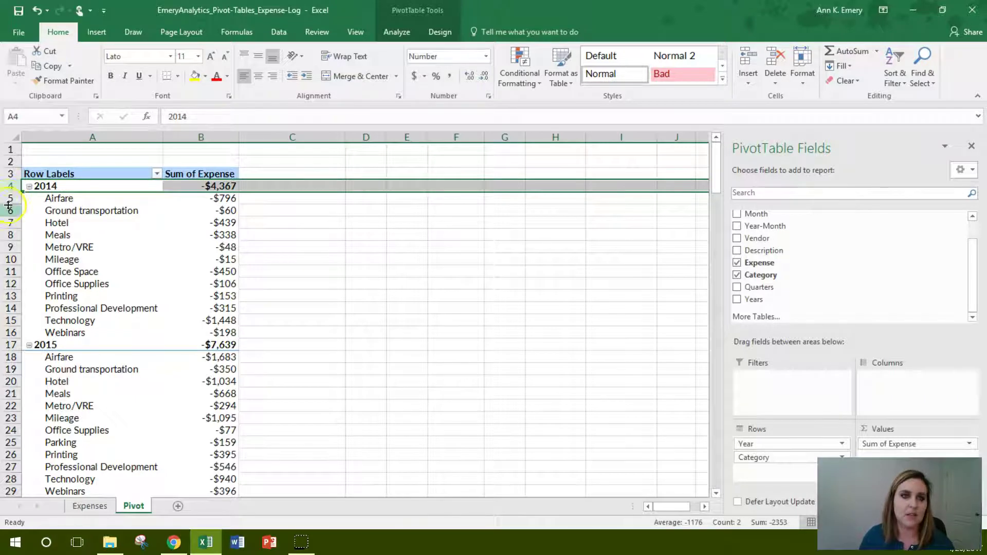
click(10, 199)
click(8, 211)
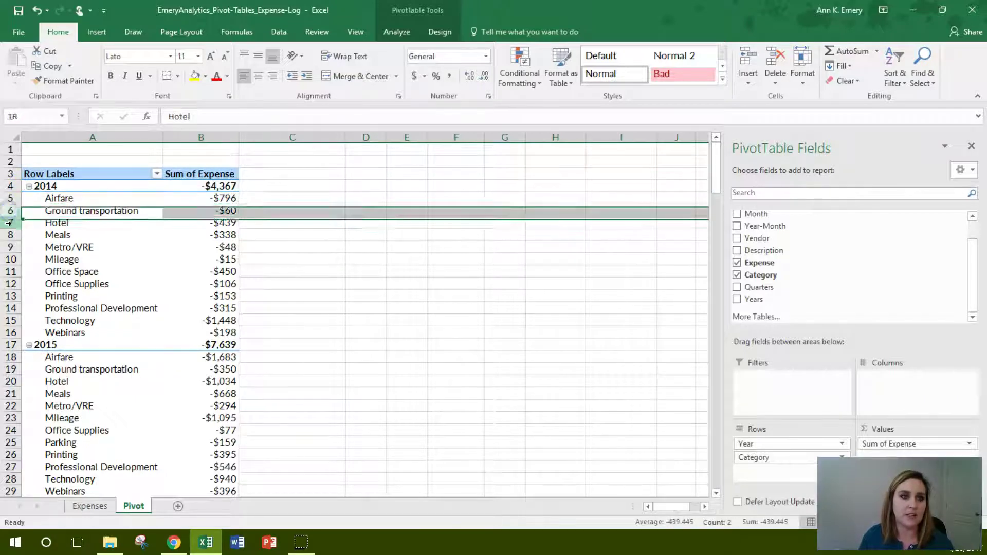
click(9, 223)
click(46, 346)
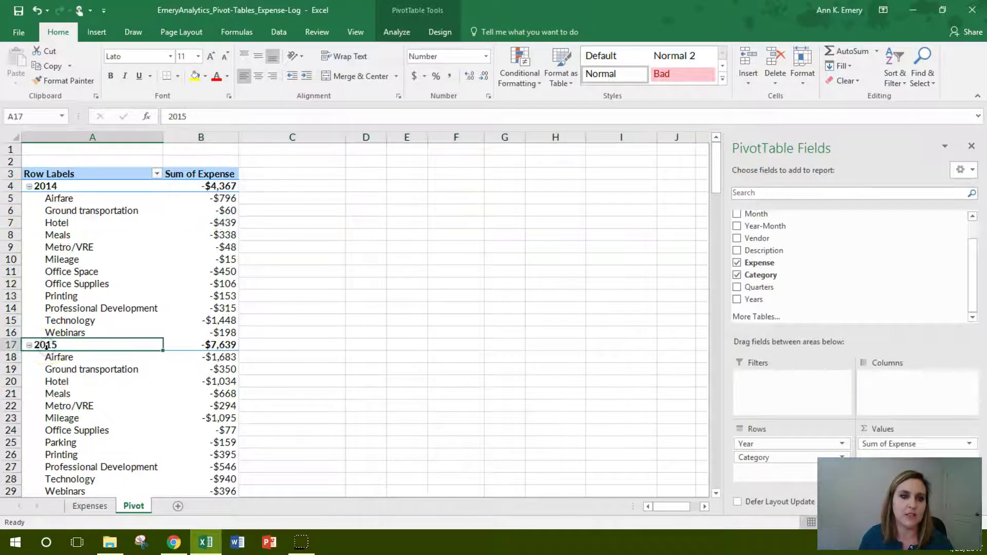
Place Category above Year in the PivotTable rows and review the yearly Airfare and Ground transportation rows with their totals.
drag(776, 442, 785, 465)
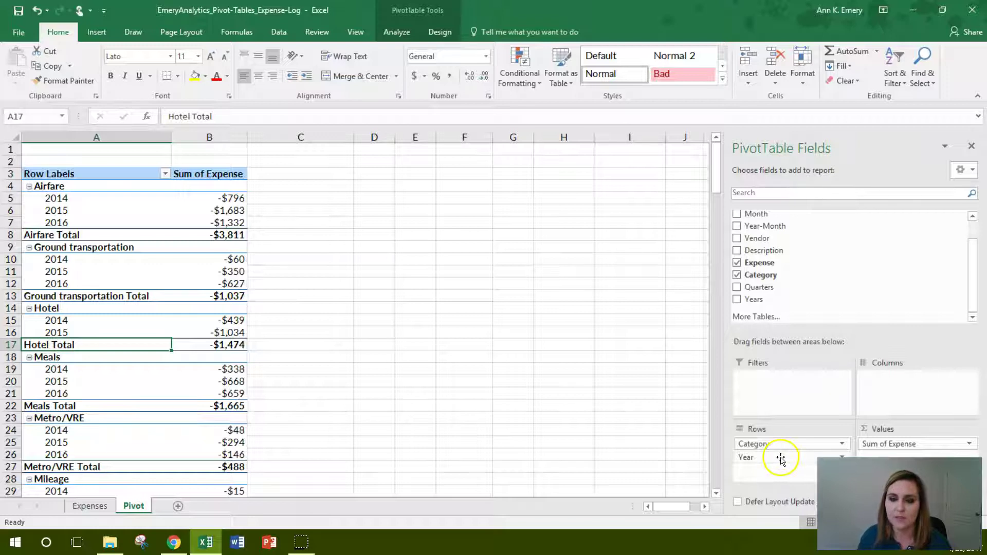
click(8, 185)
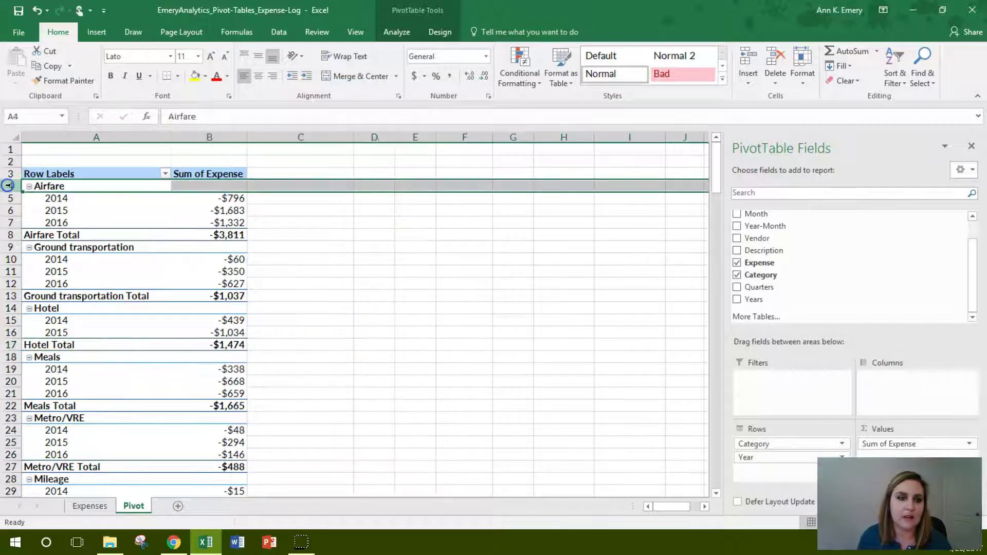
click(8, 198)
click(9, 210)
click(9, 222)
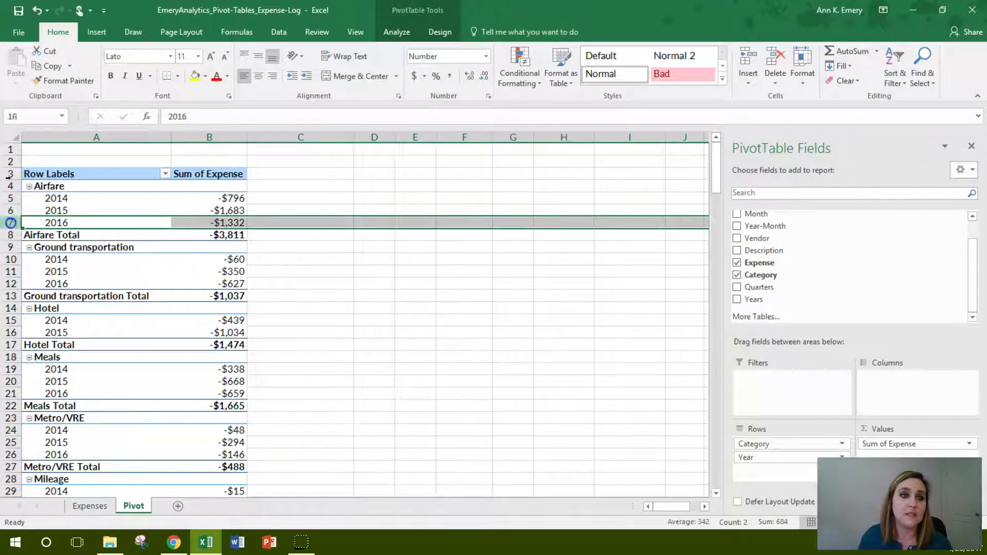
click(10, 234)
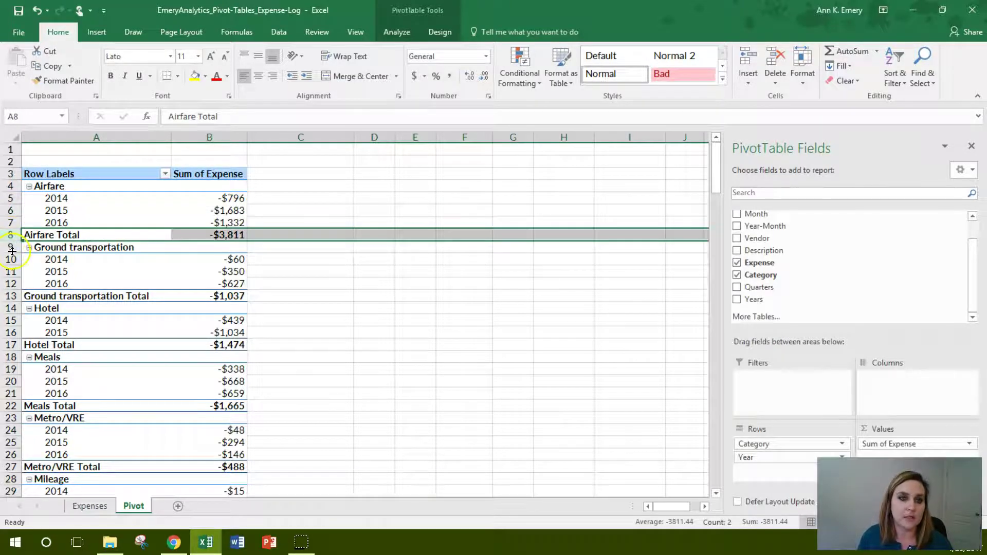
click(10, 247)
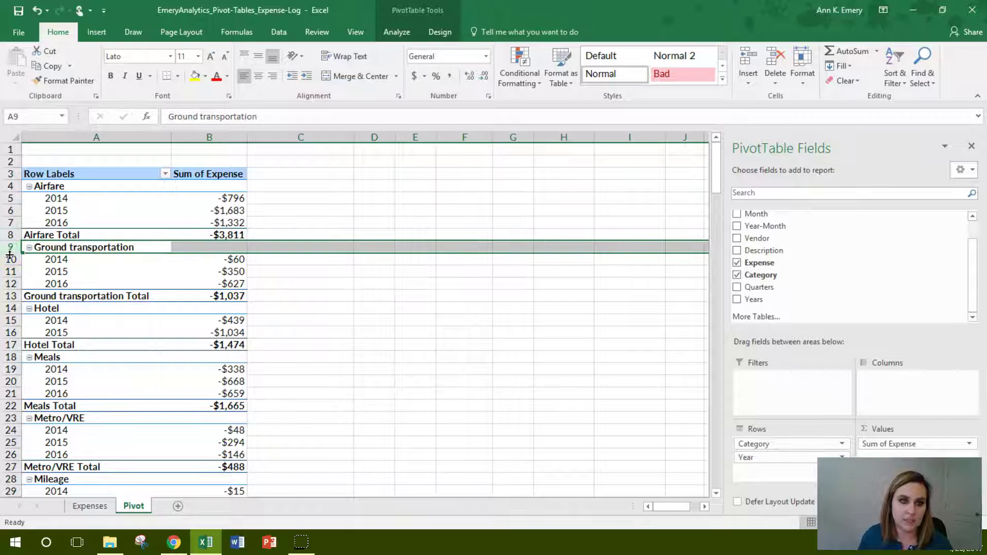
click(8, 260)
click(10, 271)
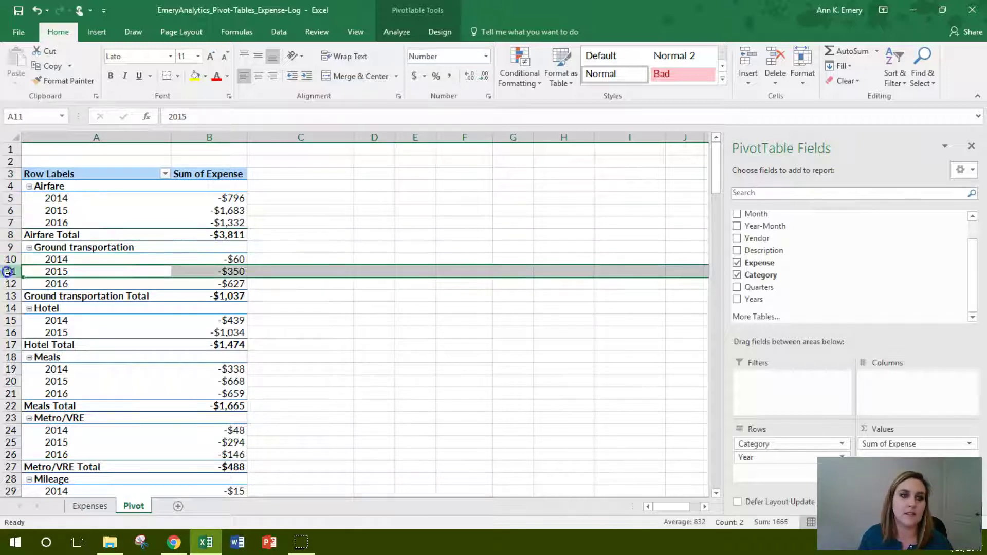
click(10, 284)
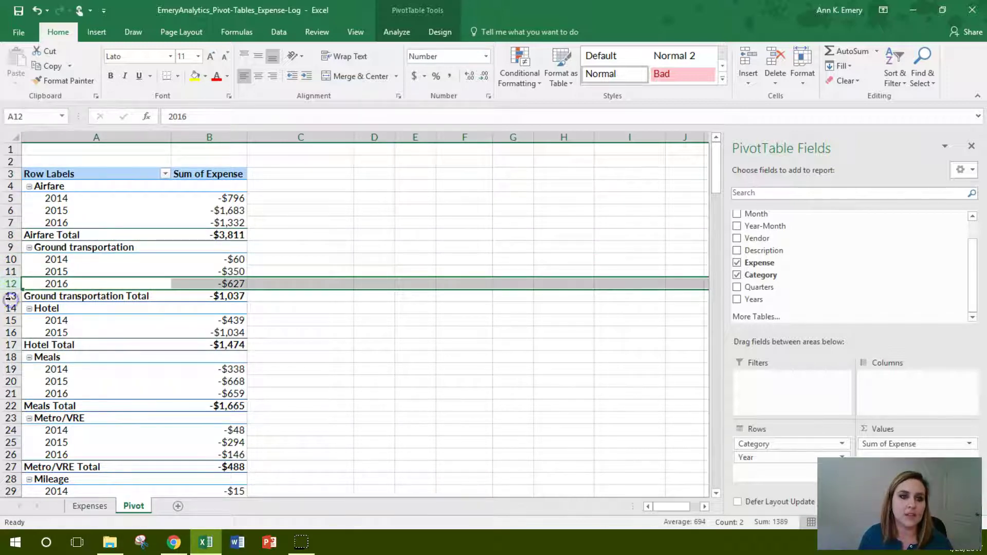
click(11, 296)
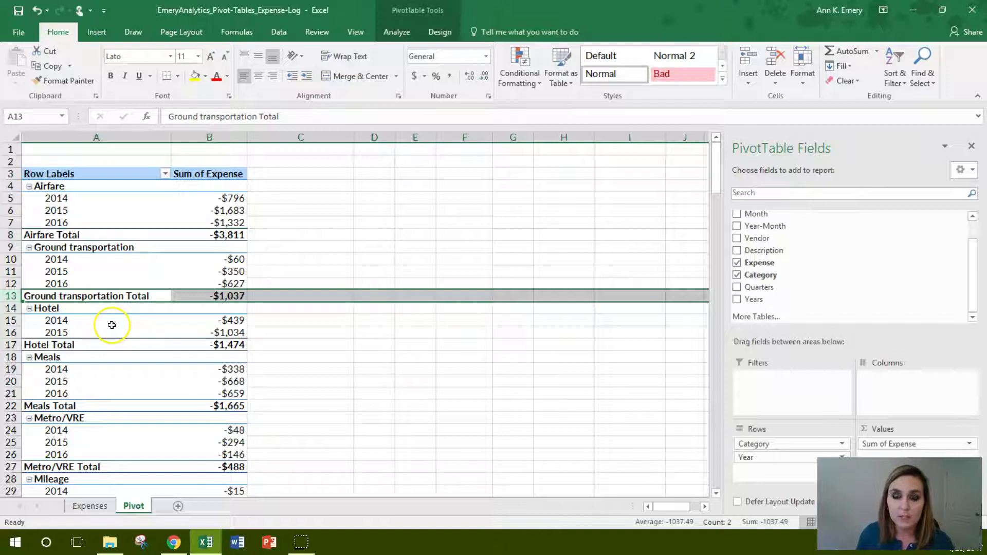
Try Year above Category in the PivotTable rows, and restore the order with Category above Year.
drag(757, 447, 776, 458)
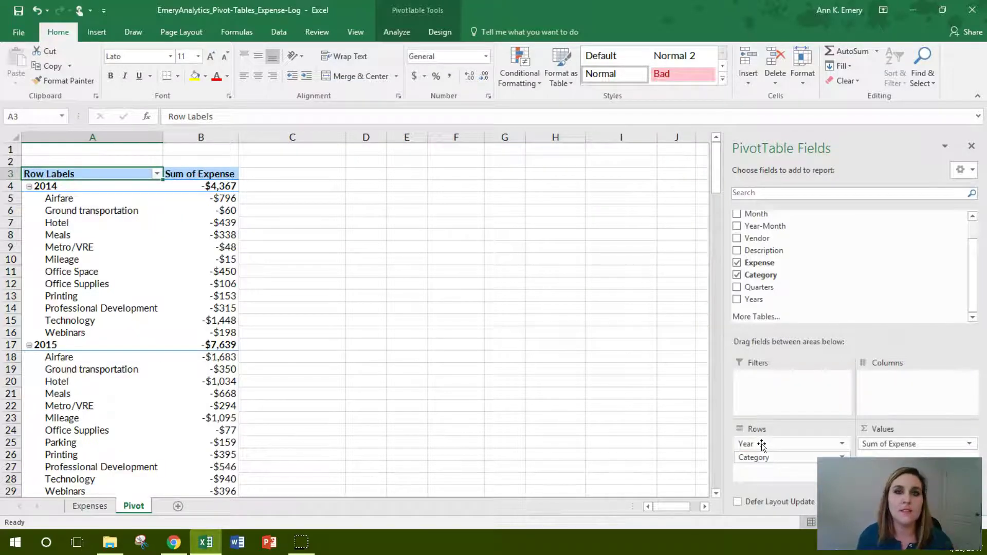
drag(762, 446, 883, 368)
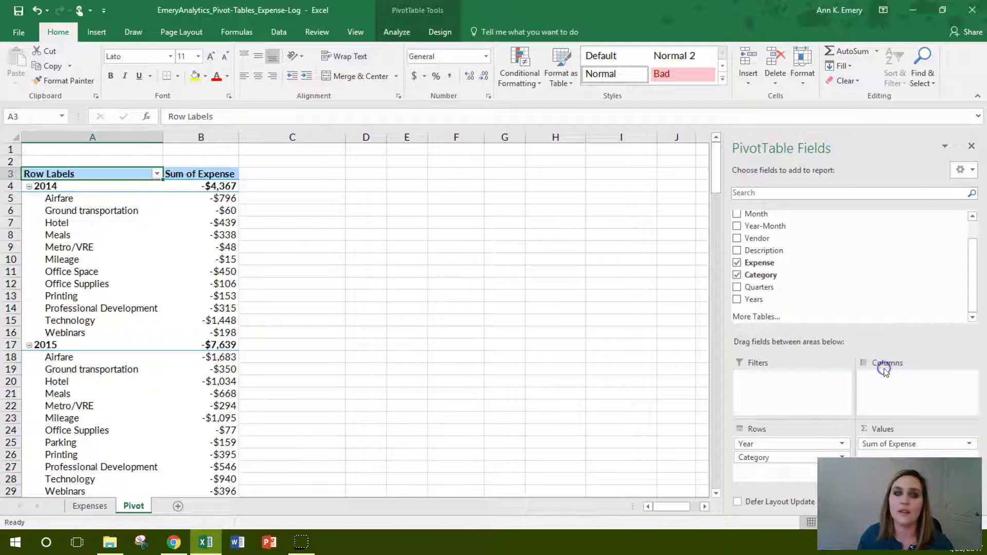
drag(802, 446, 776, 468)
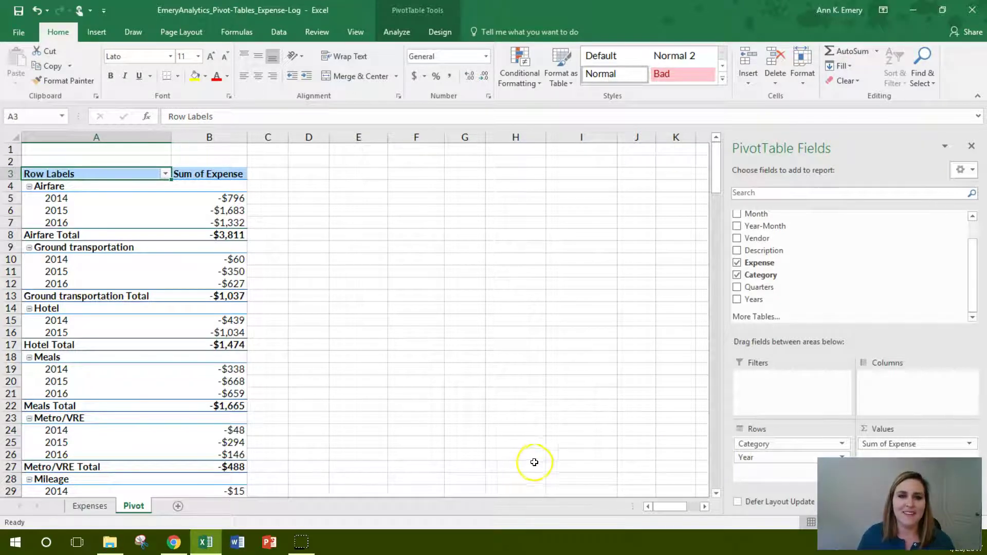
On the Expenses sheet, add the headers $ in B465 and % in C465 beside Expenses by year.
click(89, 507)
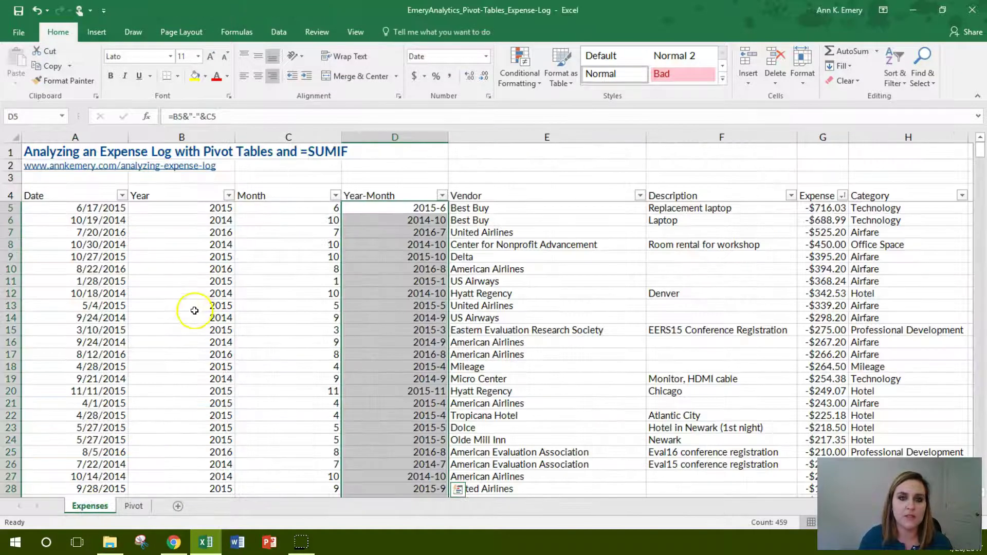
scroll(193, 313, down, 4)
scroll(192, 316, down, 20)
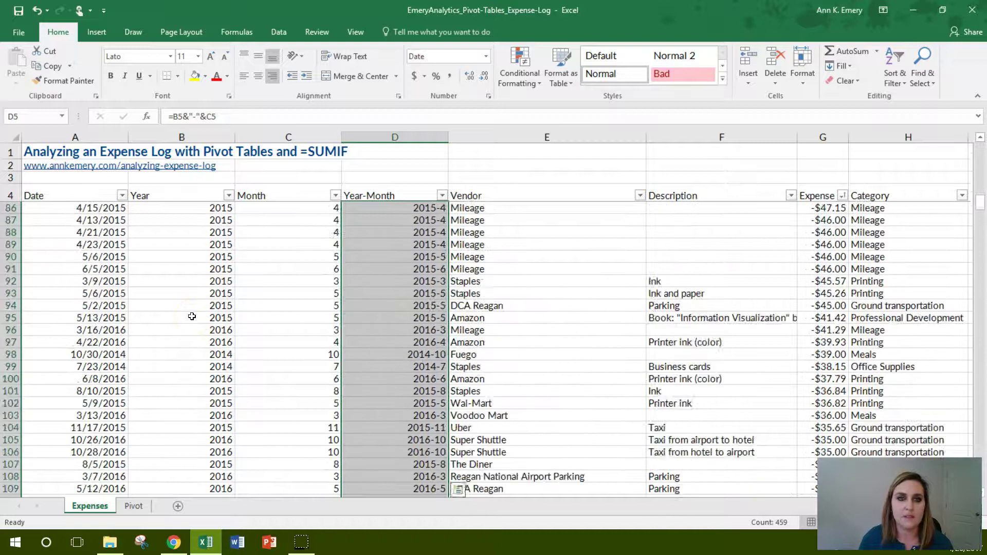
scroll(192, 316, down, 20)
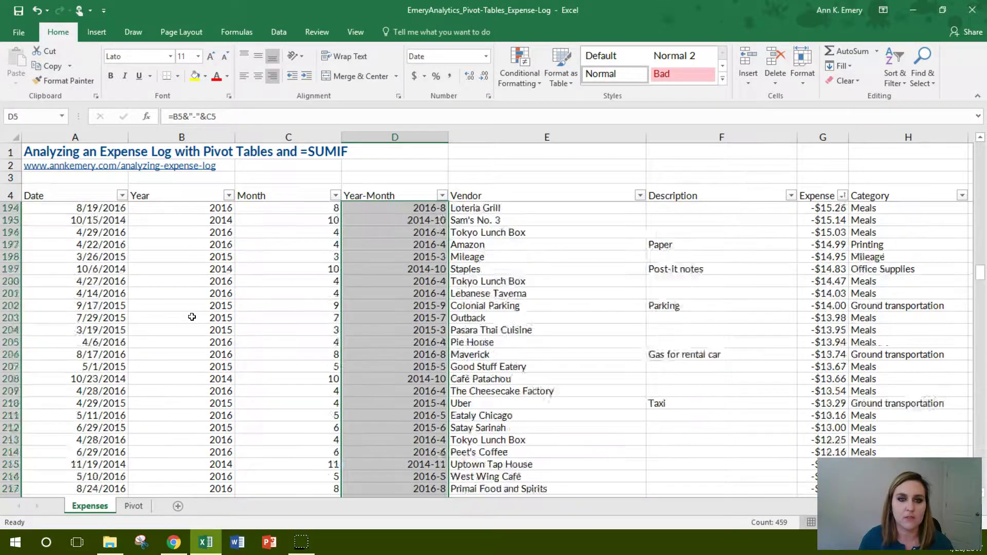
scroll(192, 317, down, 20)
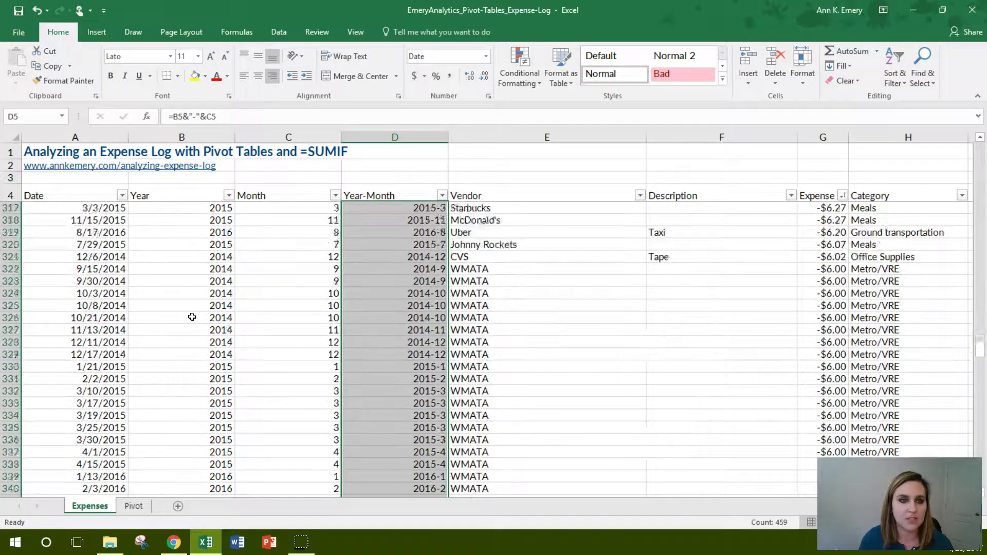
scroll(192, 317, down, 20)
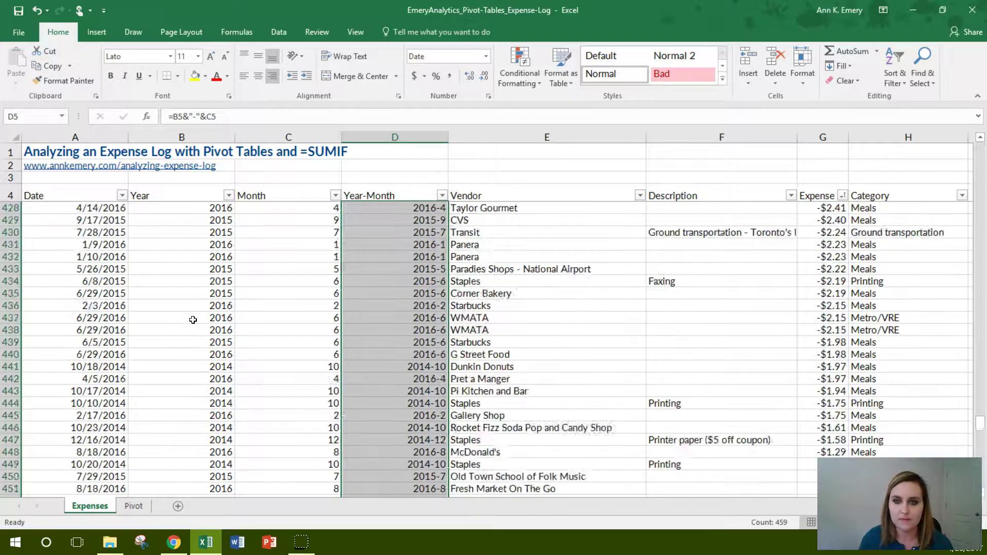
scroll(192, 320, up, 1)
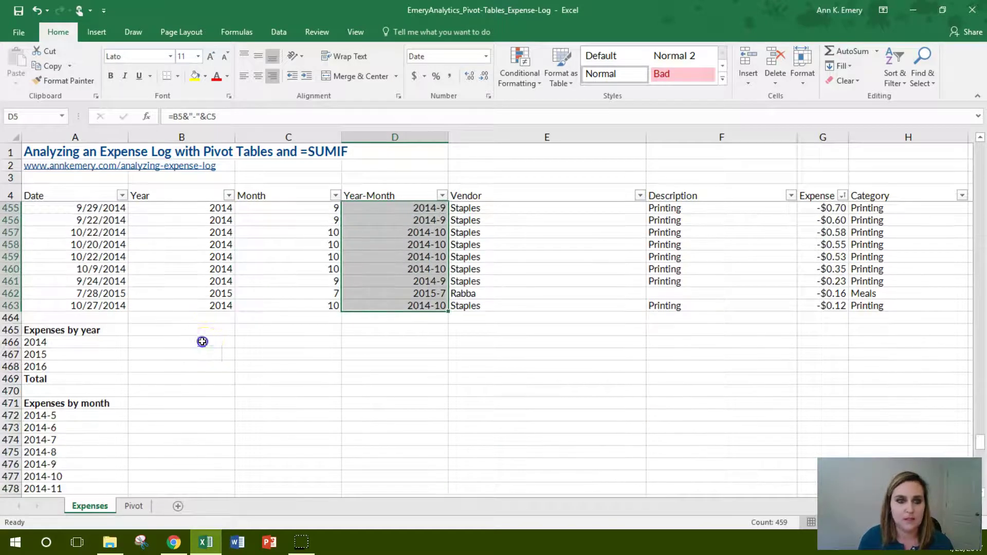
click(202, 341)
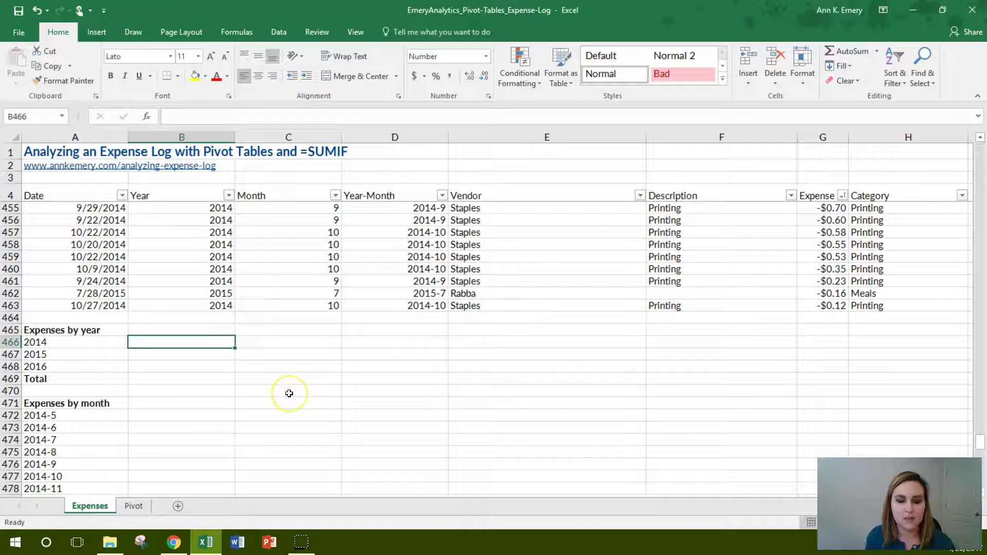
key(Up)
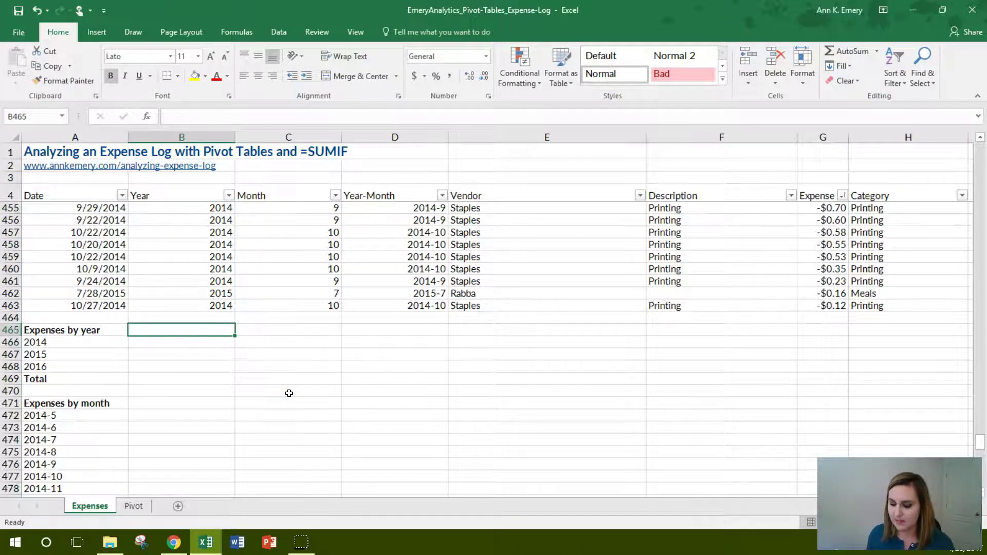
text($)
key(Tab)
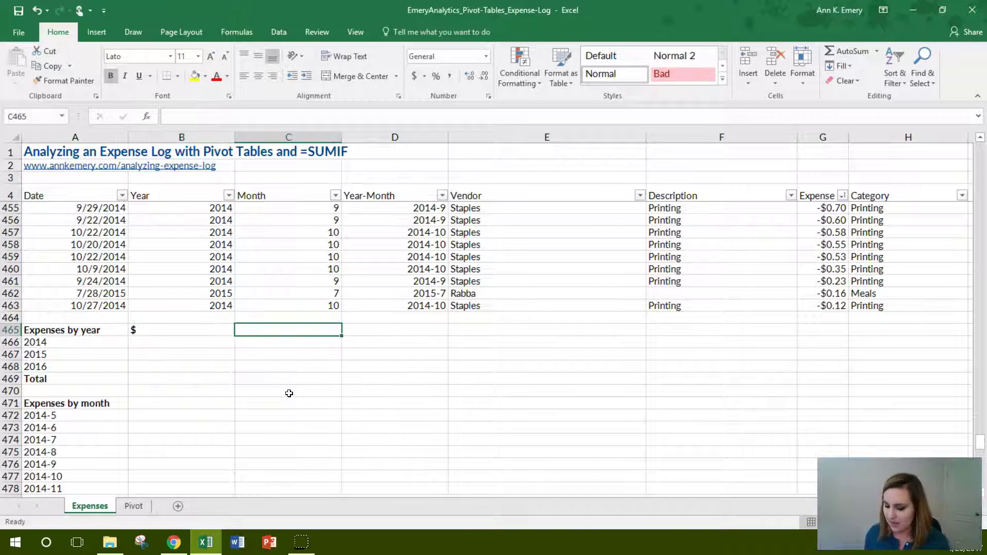
text(%)
key(Return)
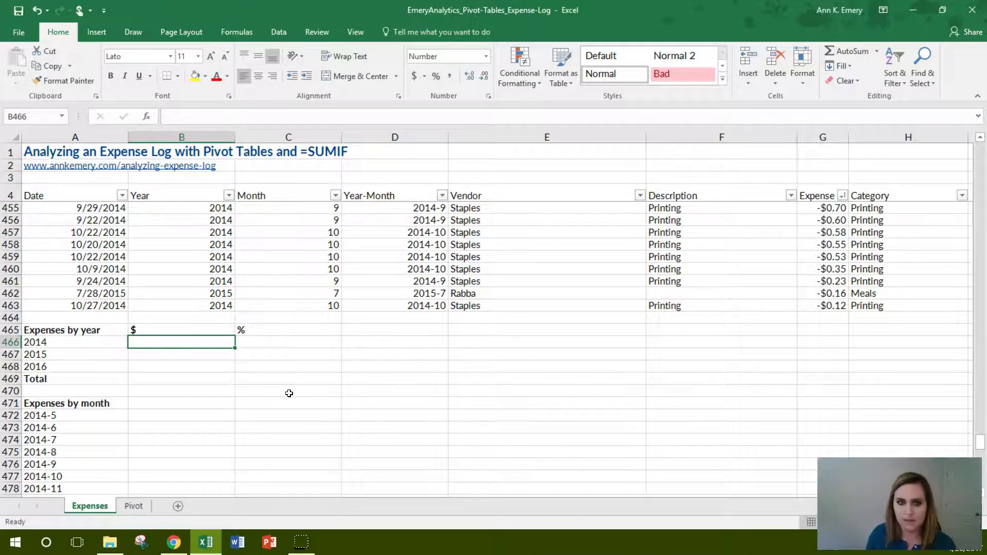
text(=sumif()
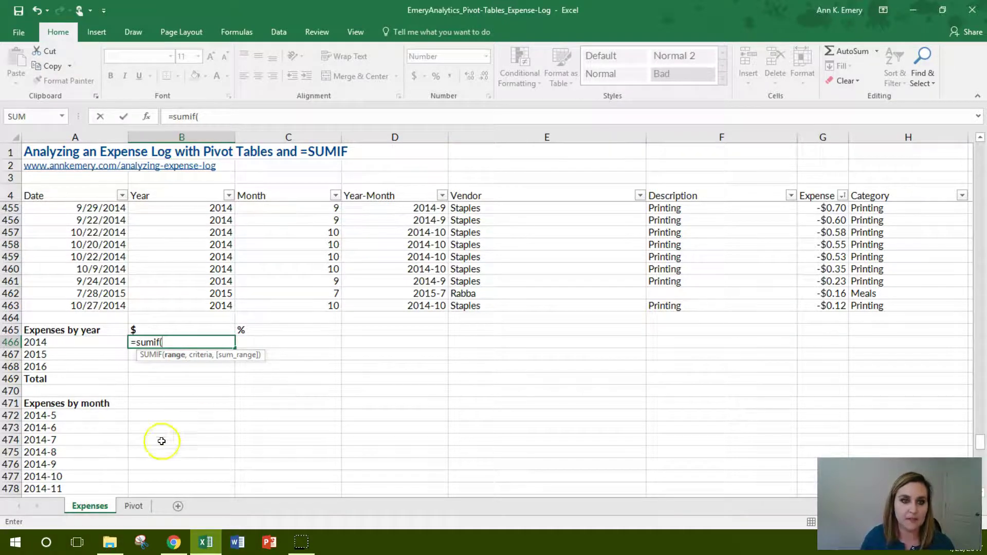
click(133, 506)
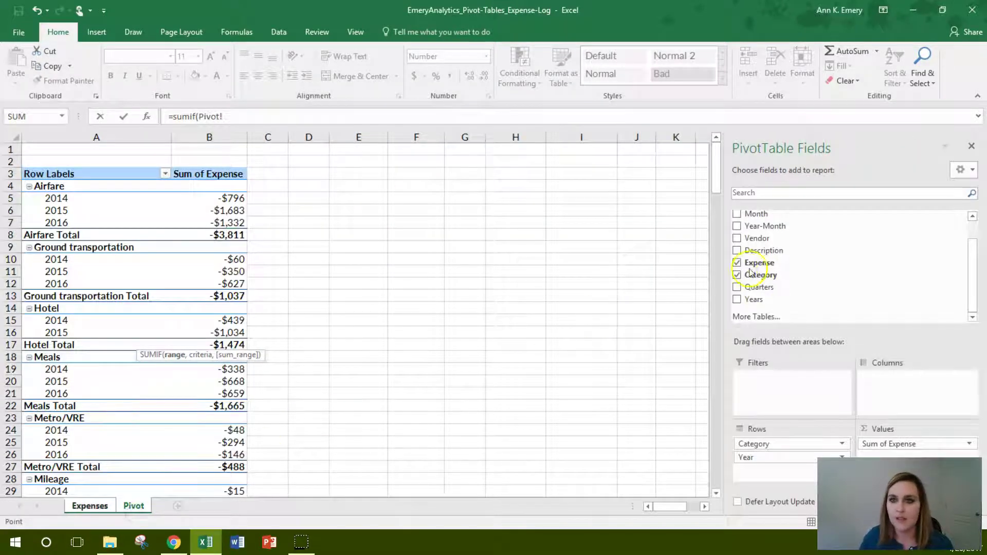
click(737, 278)
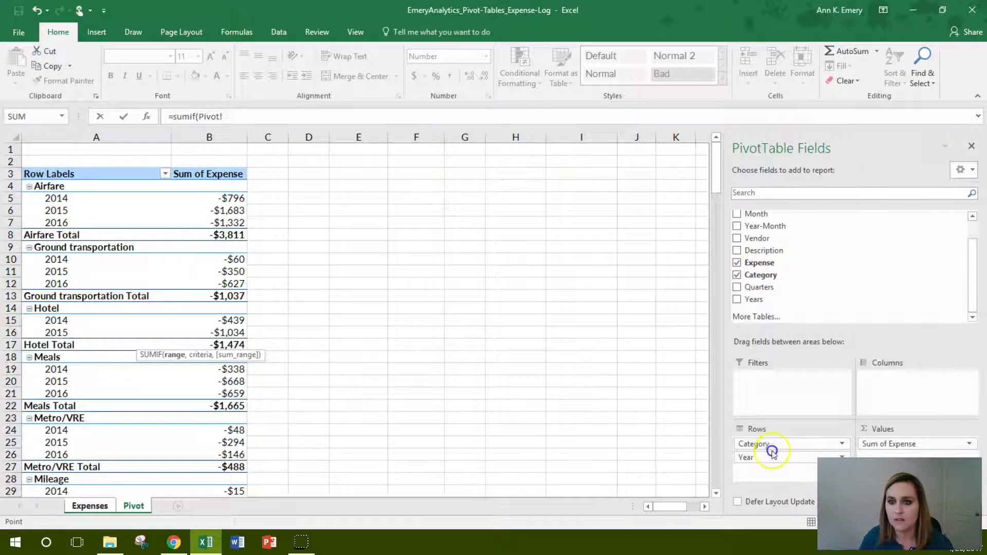
click(103, 508)
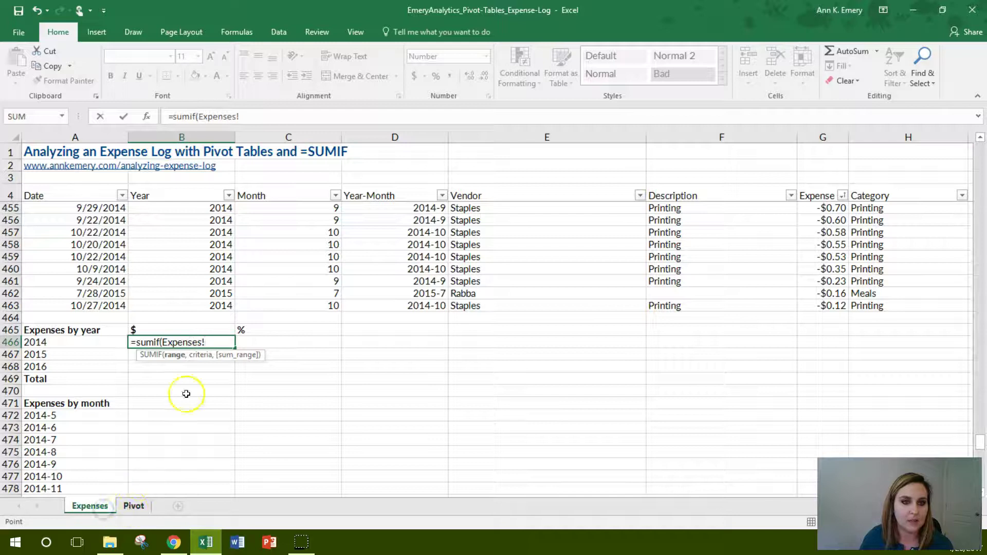
drag(218, 342, 119, 337)
key(BackSpace)
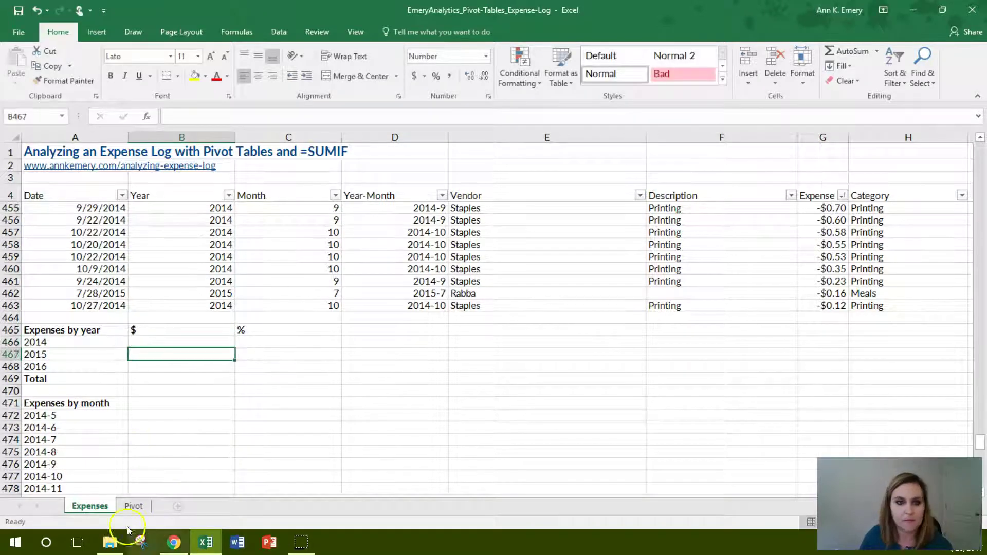
Remove Category from the PivotTable on the Pivot sheet, keeping only Year in the rows, and return to the Expenses sheet.
click(133, 506)
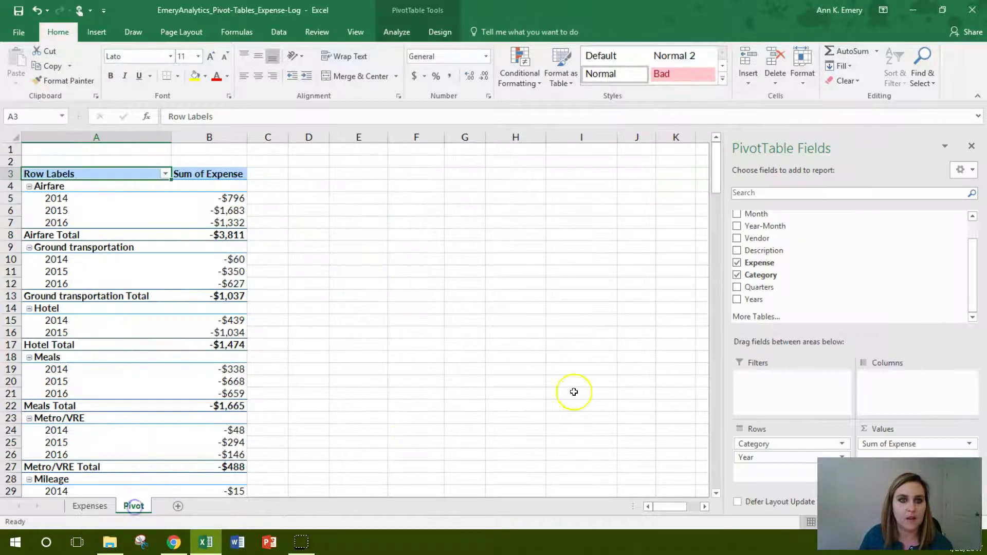
click(737, 275)
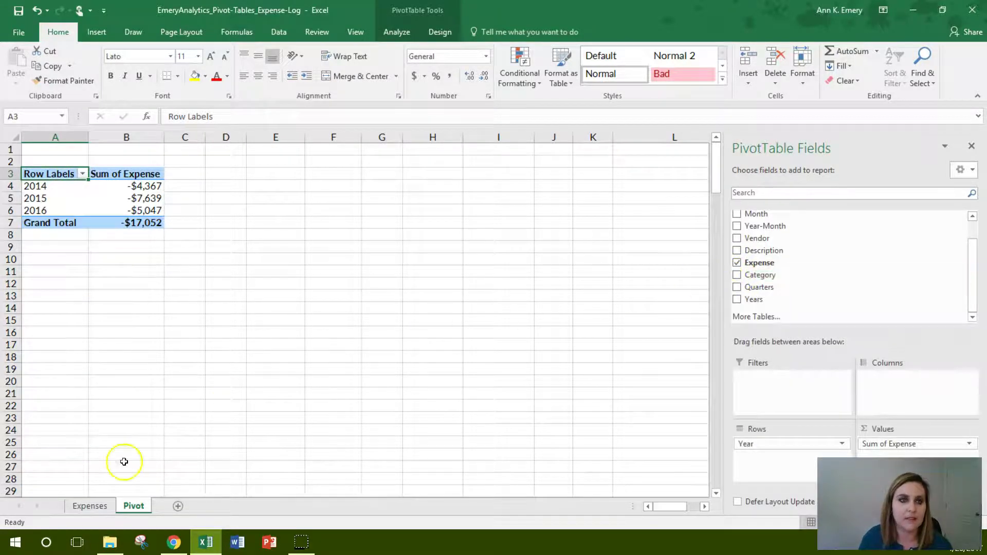
click(89, 506)
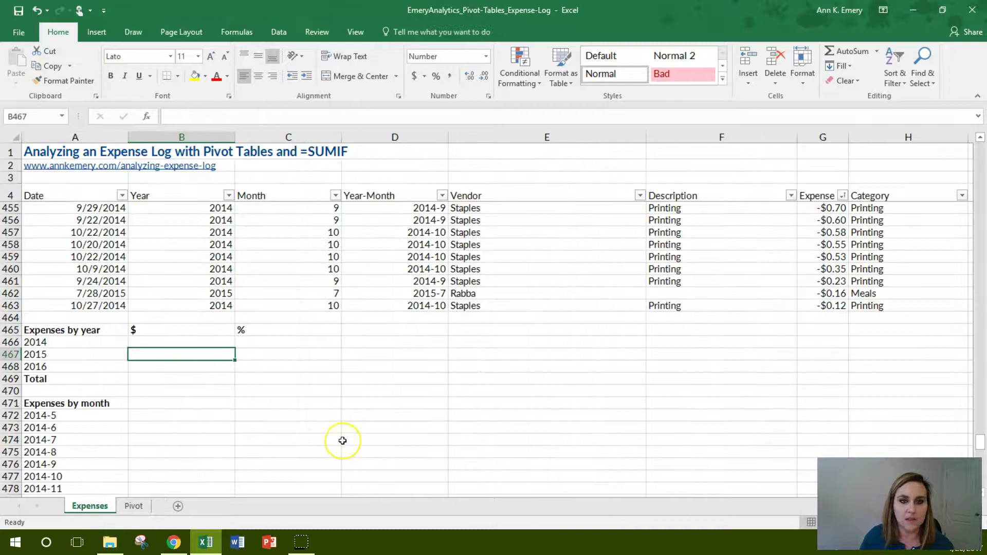
In B466, total the 2014 expenses with the formula =SUMIF(B5:B463,"2014",G5:G463).
key(Up)
text(=)
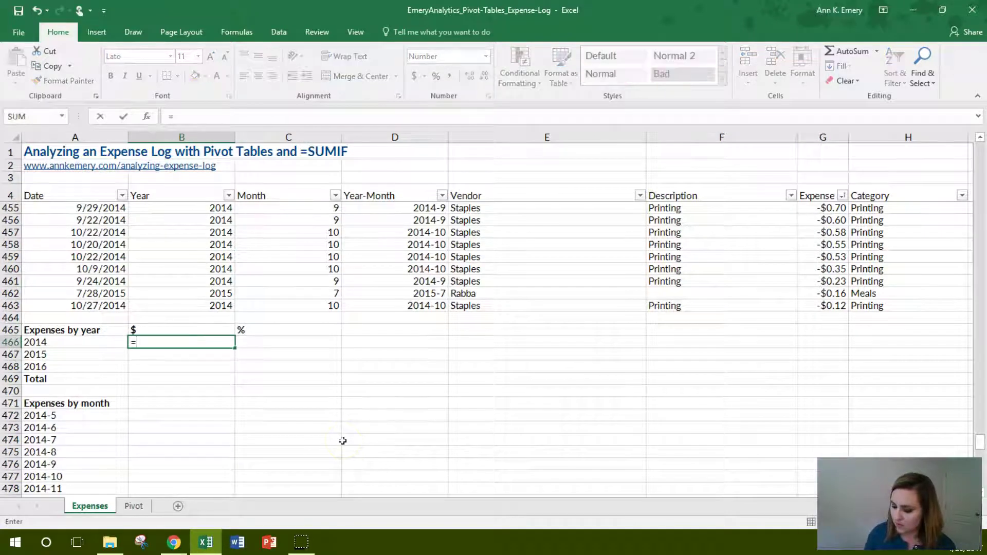
text(sumif)
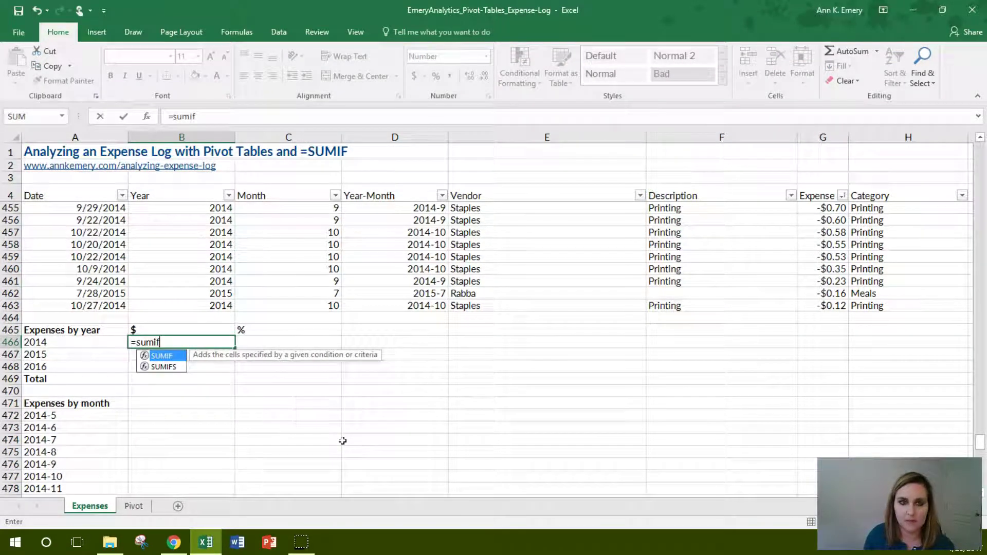
text(()
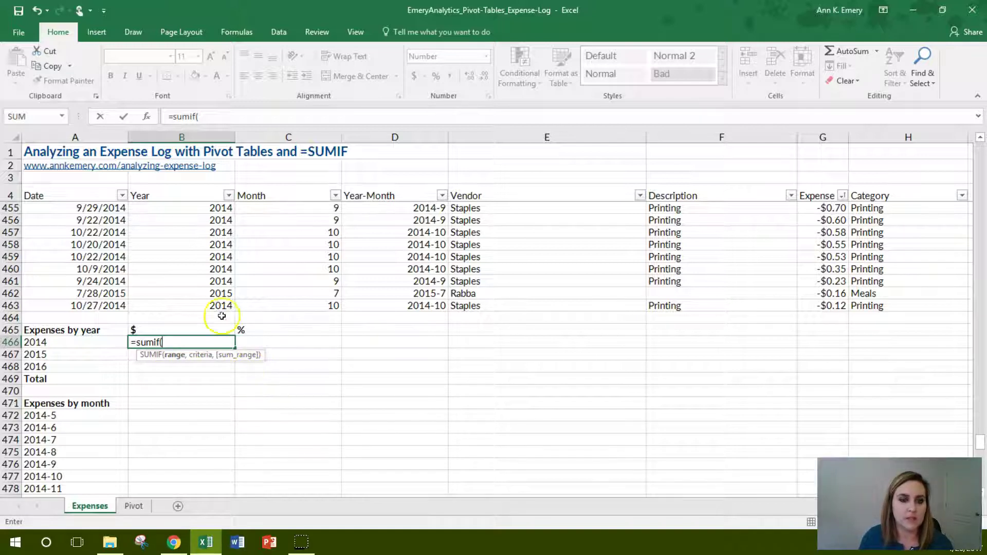
click(203, 304)
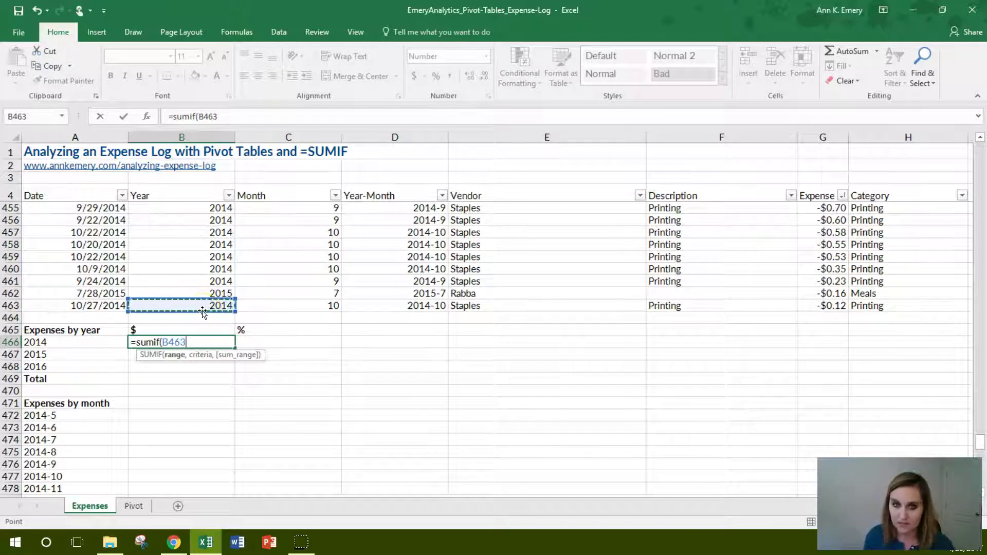
key(ctrl+shift+Up)
key(shift+Down)
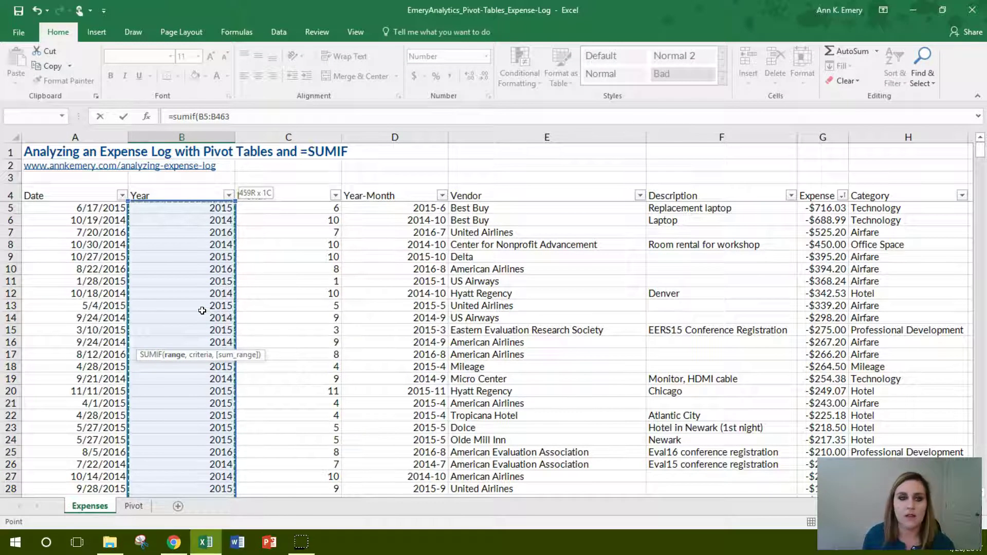
text(,)
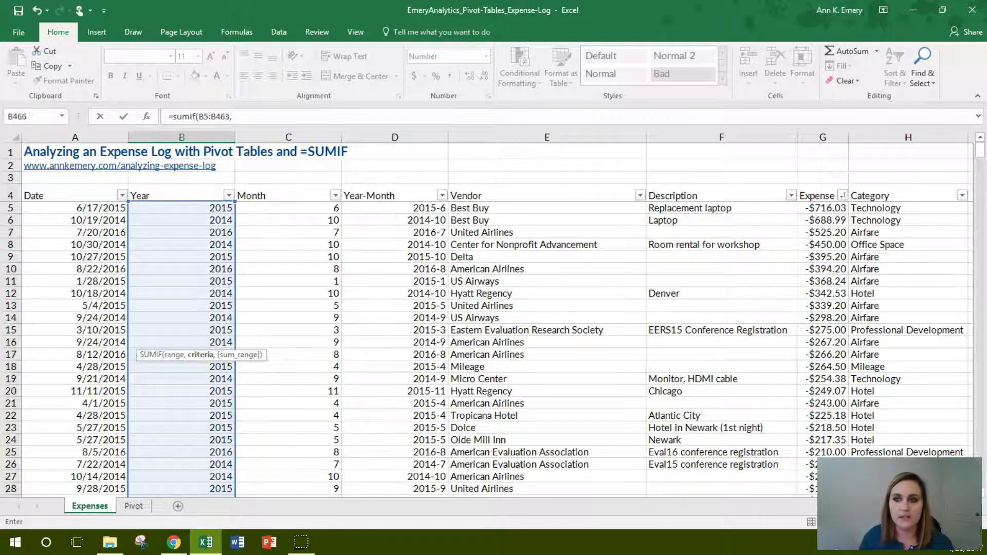
drag(981, 151, 983, 443)
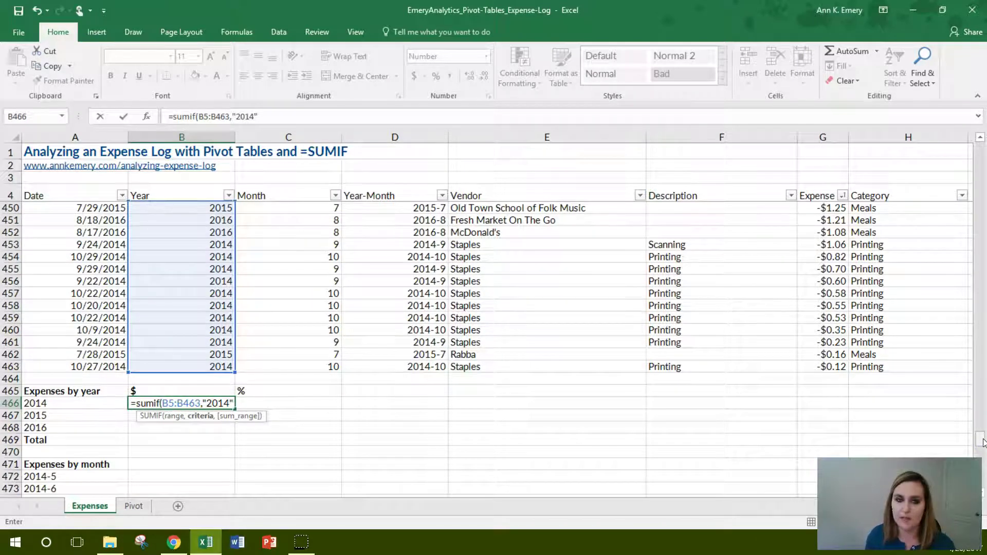
text(,)
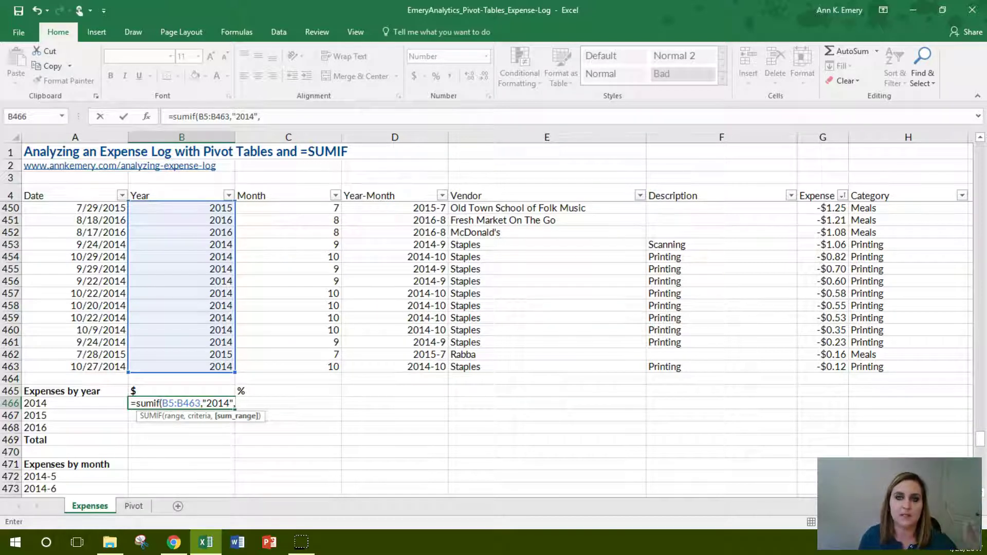
click(834, 365)
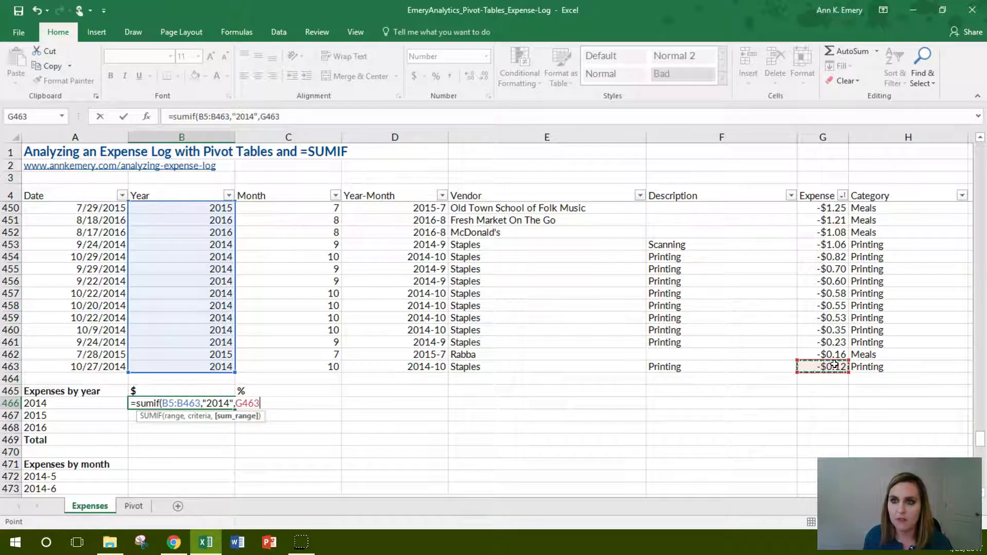
key(ctrl+shift+Up)
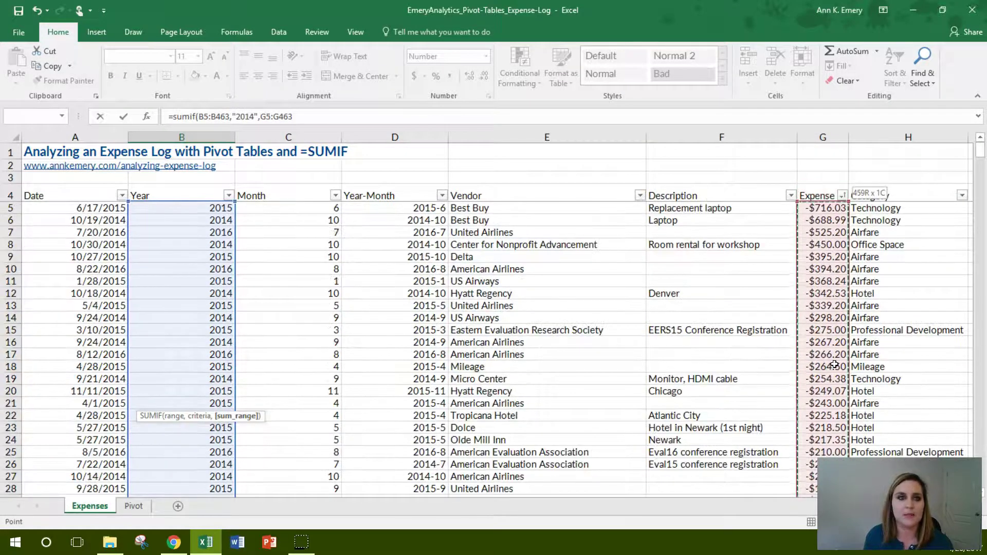
text())
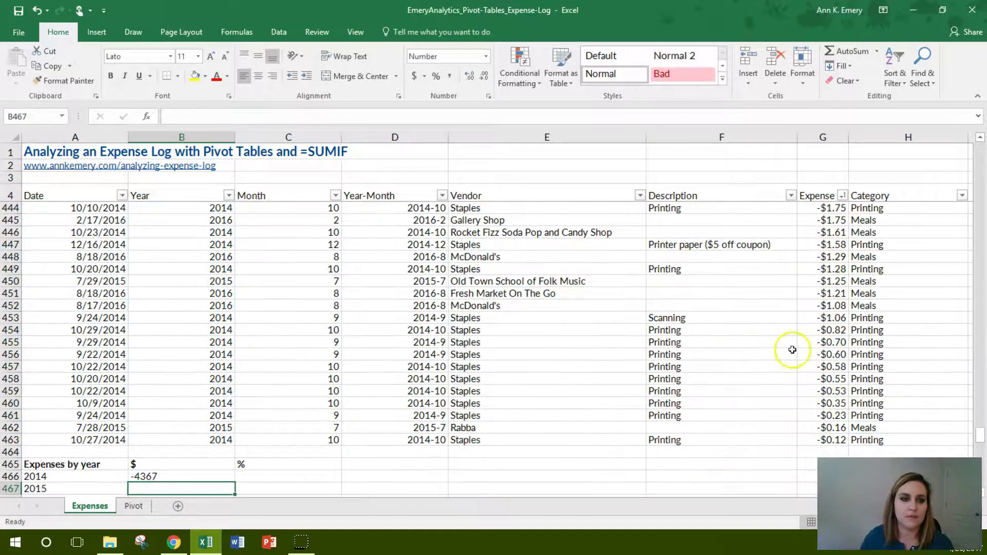
Format the 2014 expense total in B466 as Currency.
scroll(270, 378, down, 3)
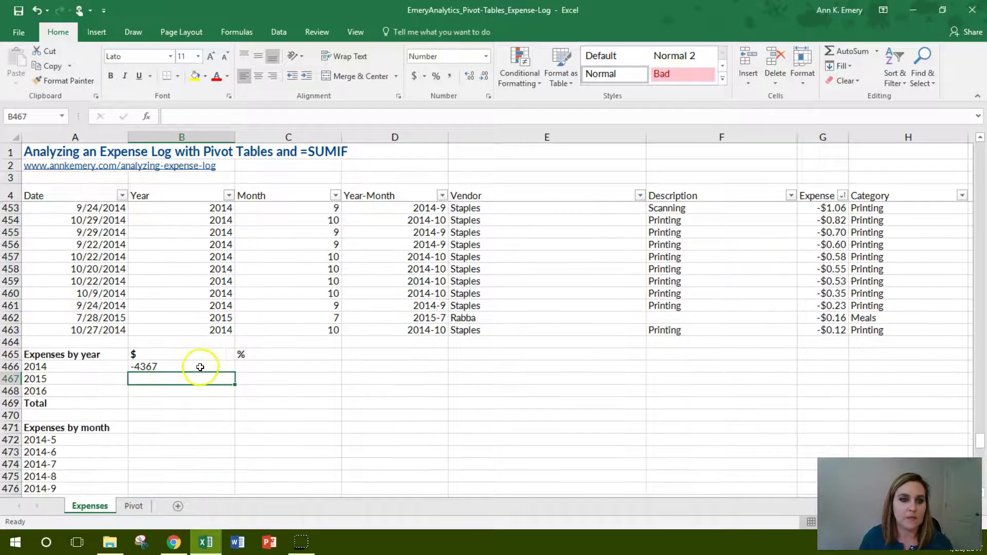
click(196, 367)
click(487, 61)
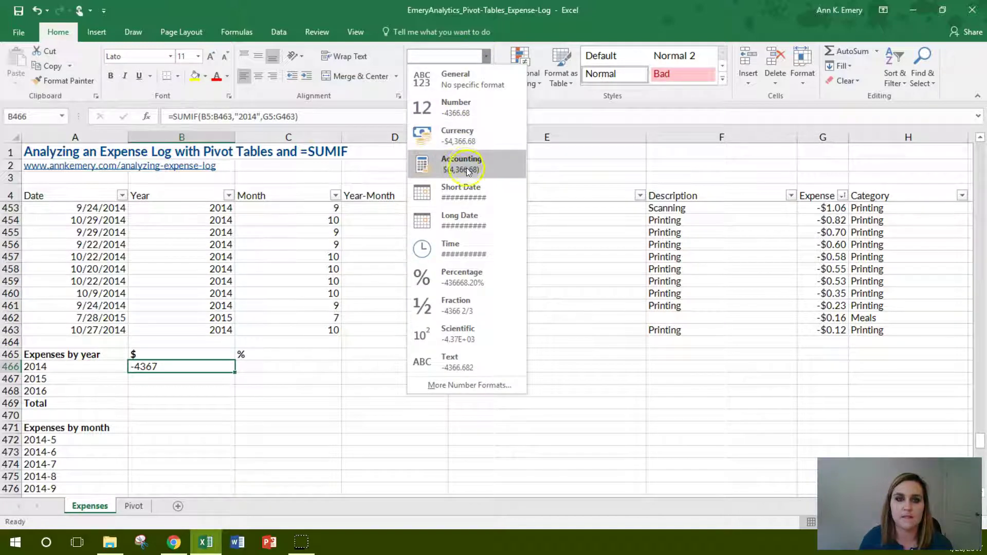
click(465, 137)
Right-align the Expenses by year cells B465:C469 and show the 2014 total in B466 without decimals.
drag(233, 355, 289, 407)
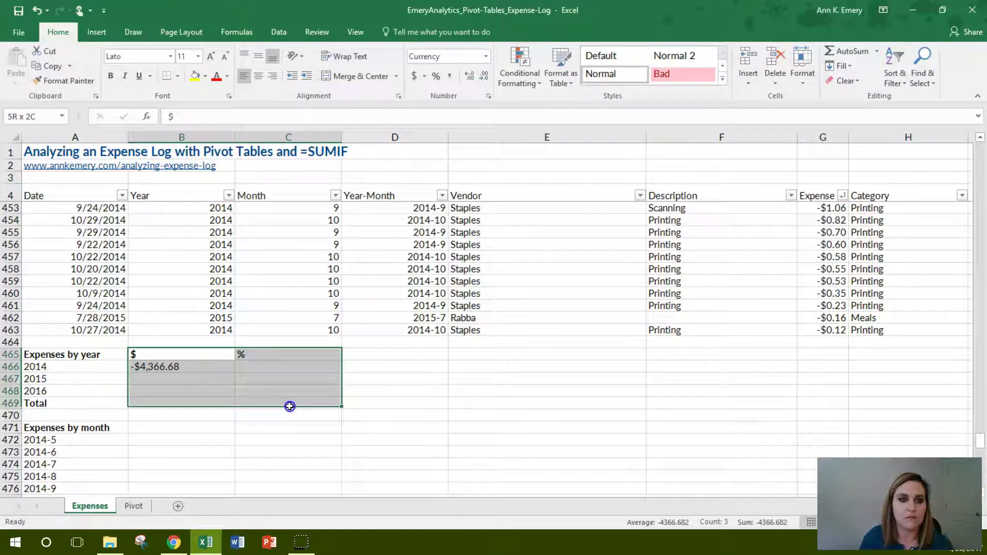
click(272, 76)
click(226, 366)
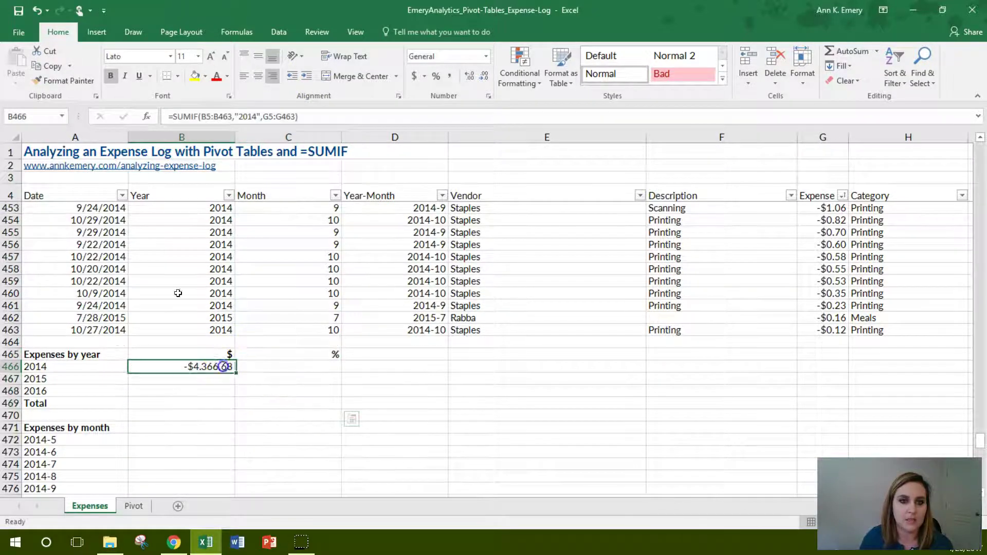
click(487, 75)
click(487, 76)
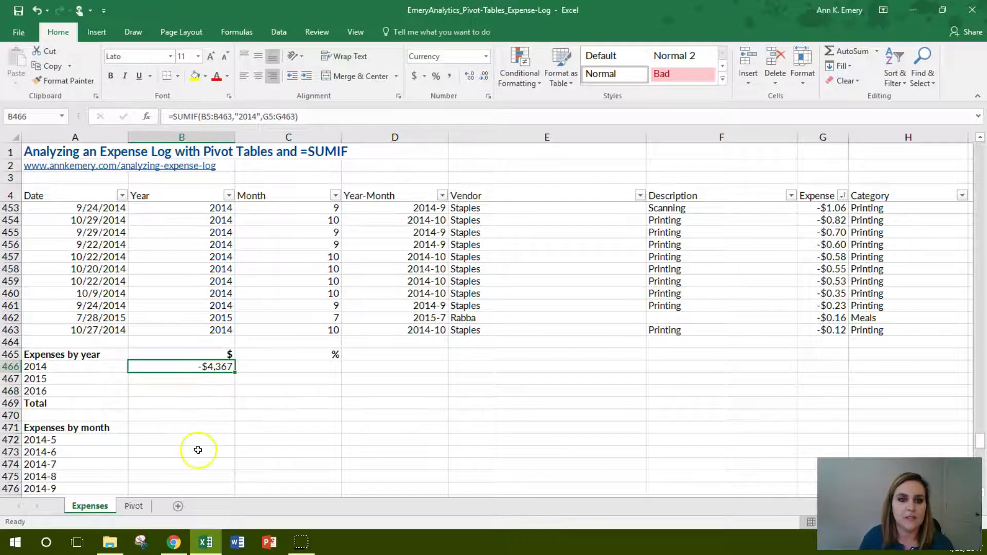
Compare the 2014 total with the PivotTable's 2014 row on the Pivot sheet, and return to cell B467 on the Expenses sheet.
click(133, 506)
click(142, 183)
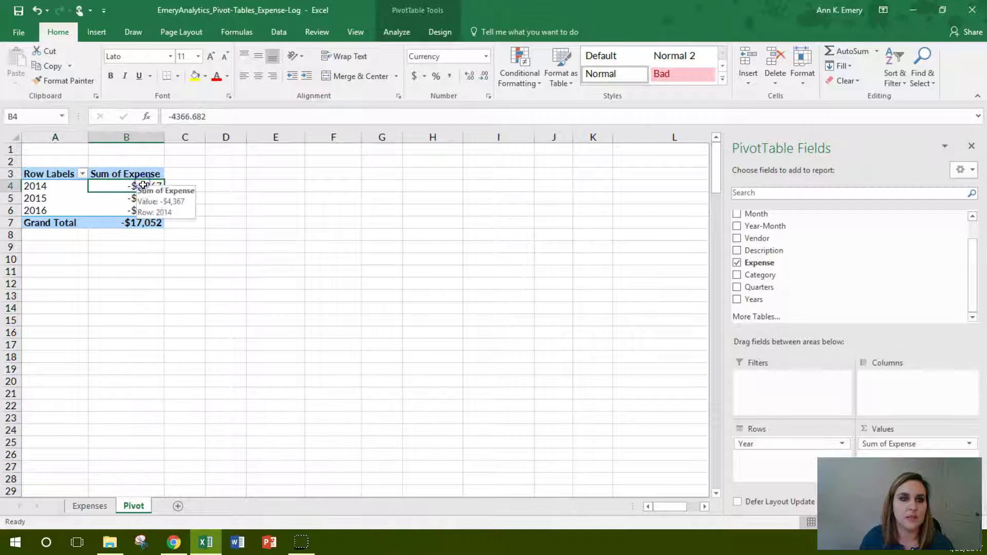
click(89, 506)
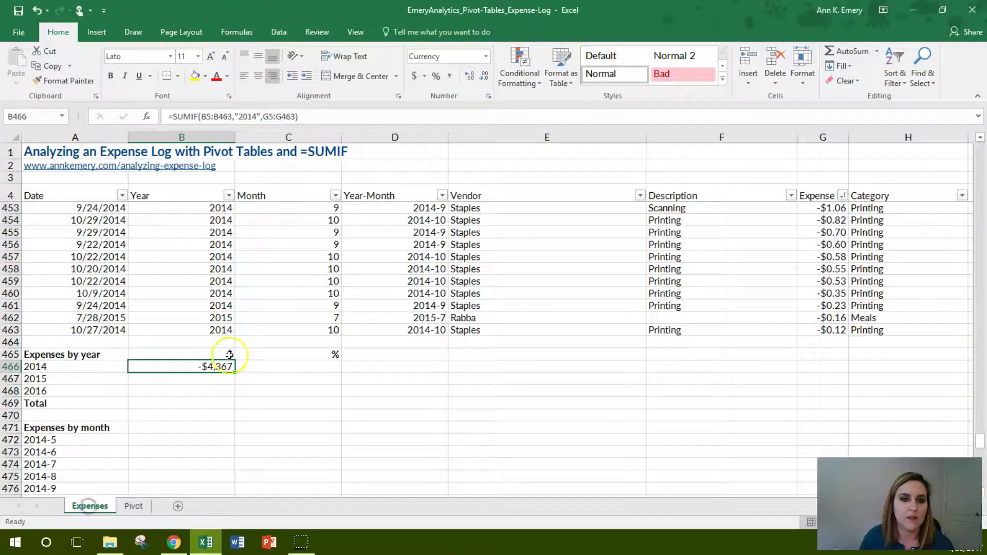
click(220, 378)
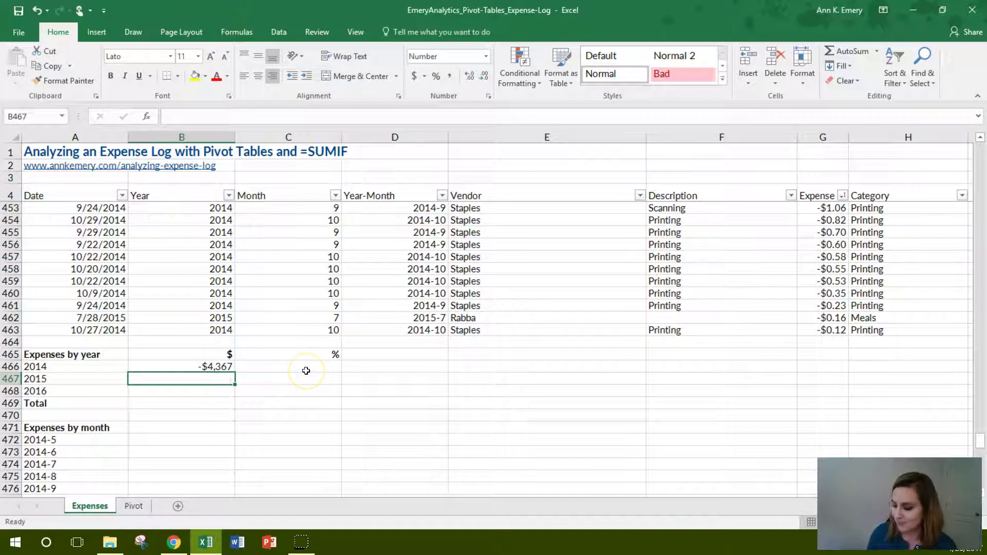
text(=sumi)
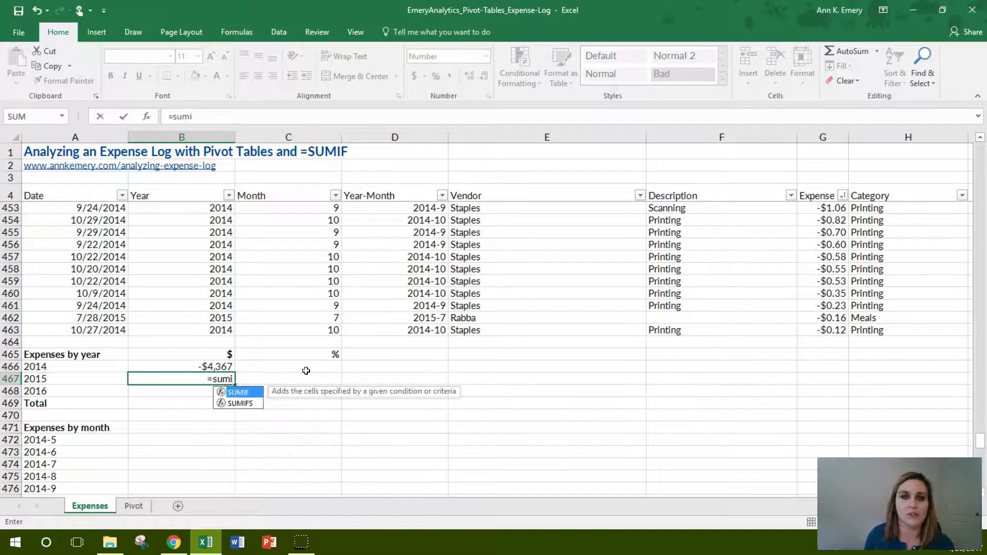
key(BackSpace)
key(BackSpace)
key(BackSpace)
key(BackSpace)
key(BackSpace)
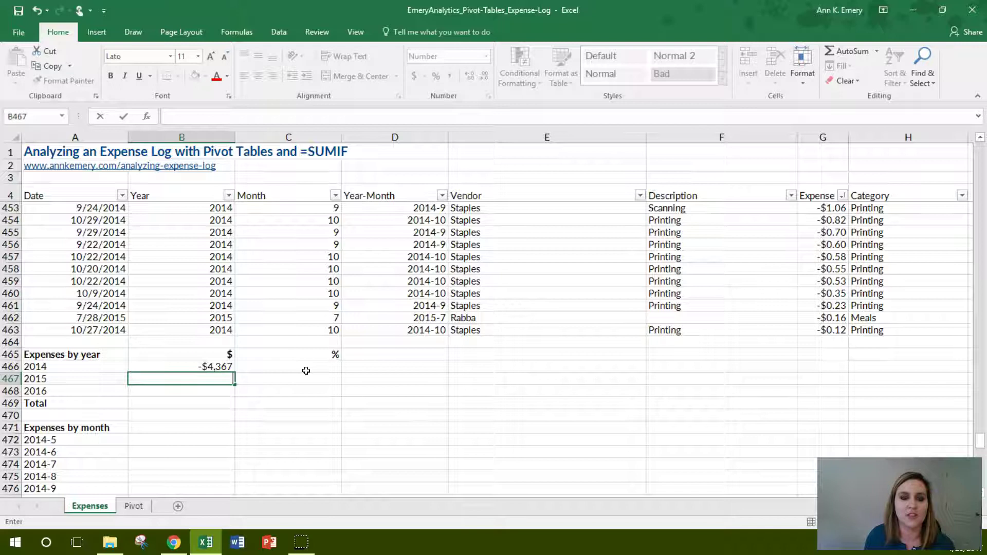
key(Return)
Fill the 2014 SUMIF formula from B466 down through the 2015 and 2016 rows and inspect the copies.
key(Up)
key(Up)
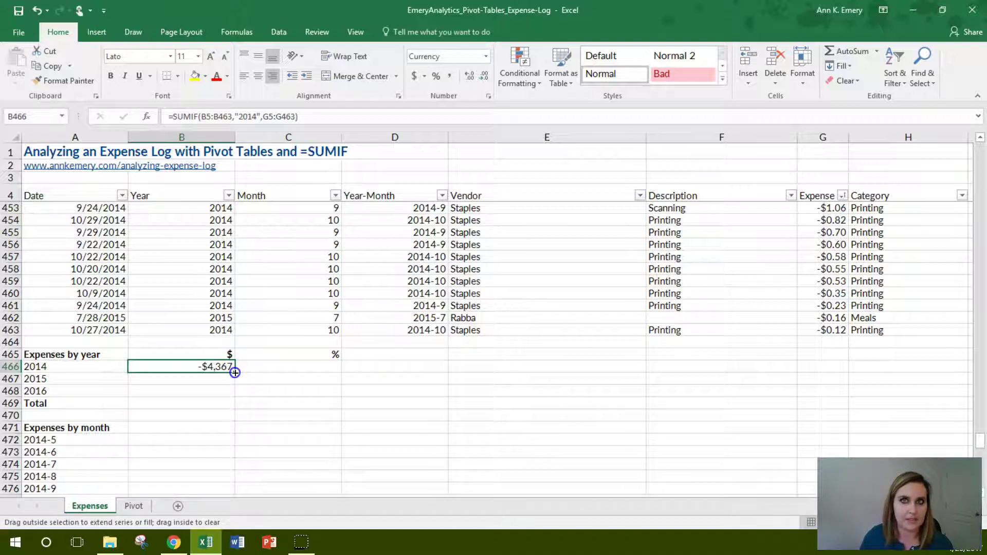
drag(235, 372, 236, 397)
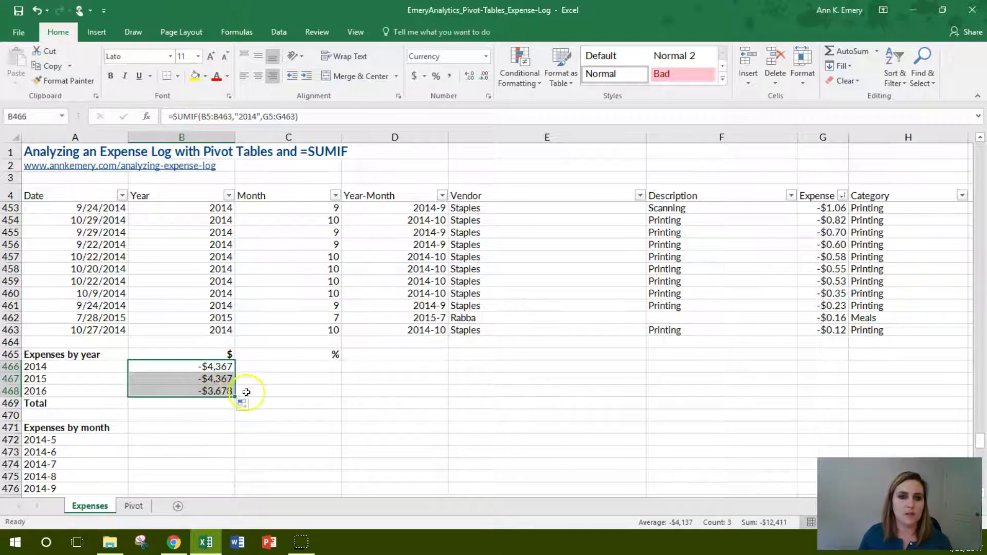
click(219, 380)
click(225, 392)
click(220, 379)
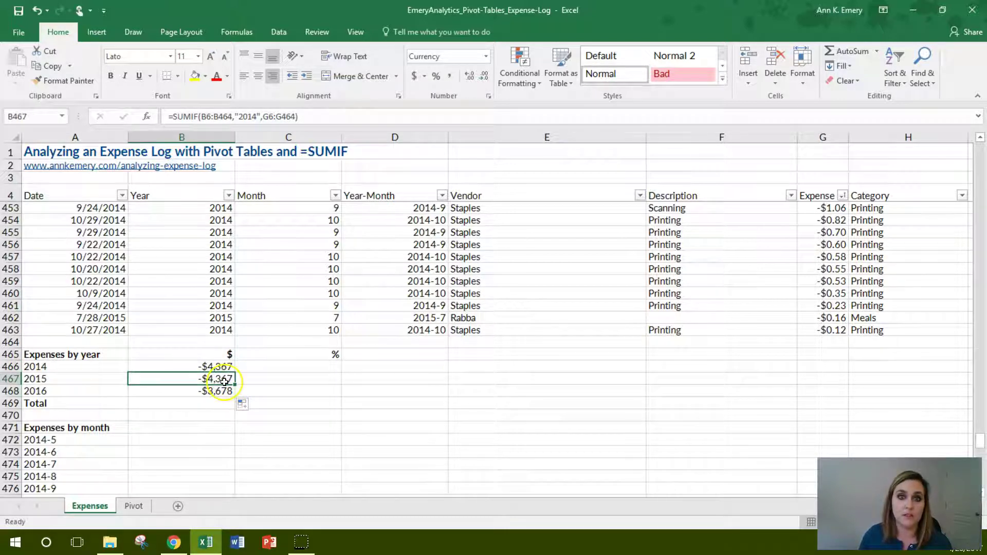
Check which ranges the copied SUMIF formula in B467 covers and set its criterion to "2015".
click(309, 114)
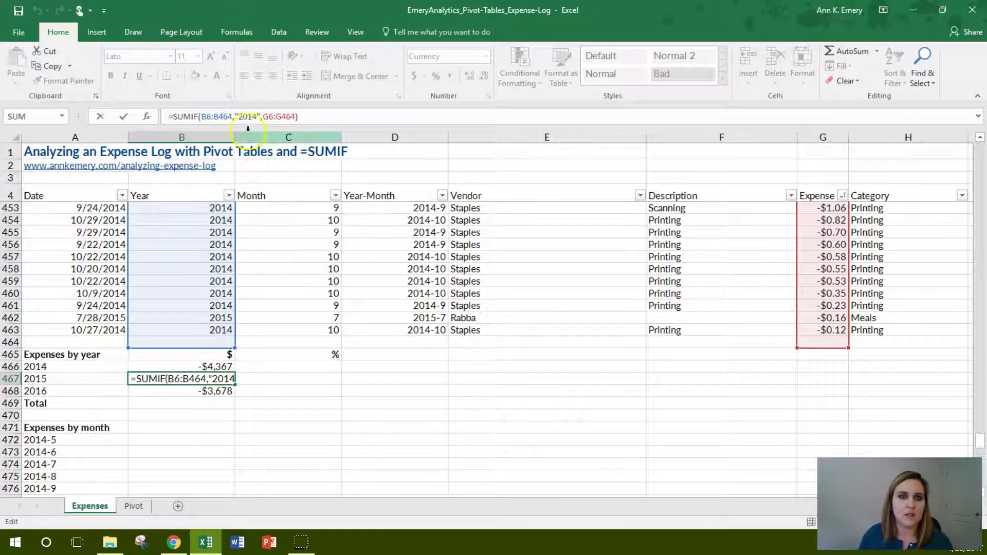
click(209, 125)
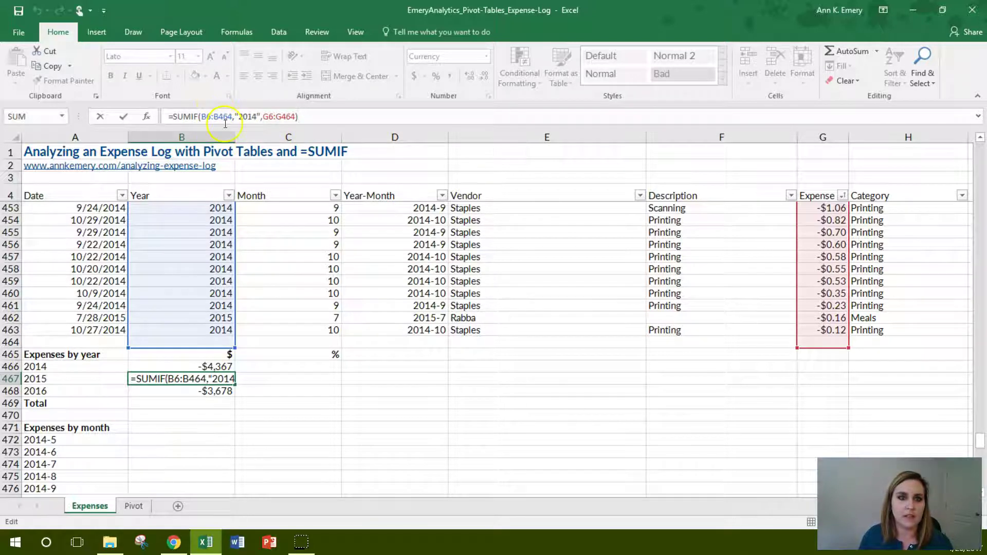
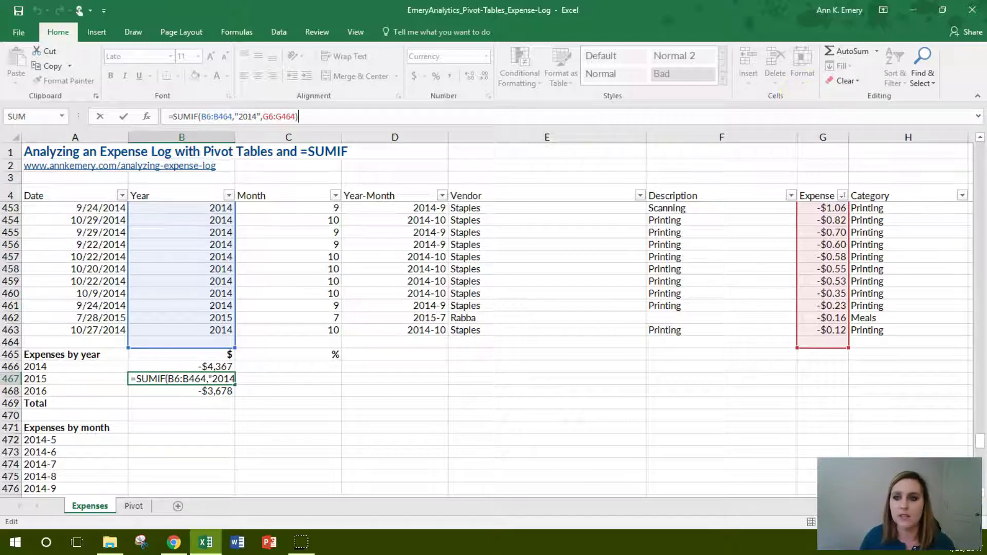
drag(979, 447, 975, 126)
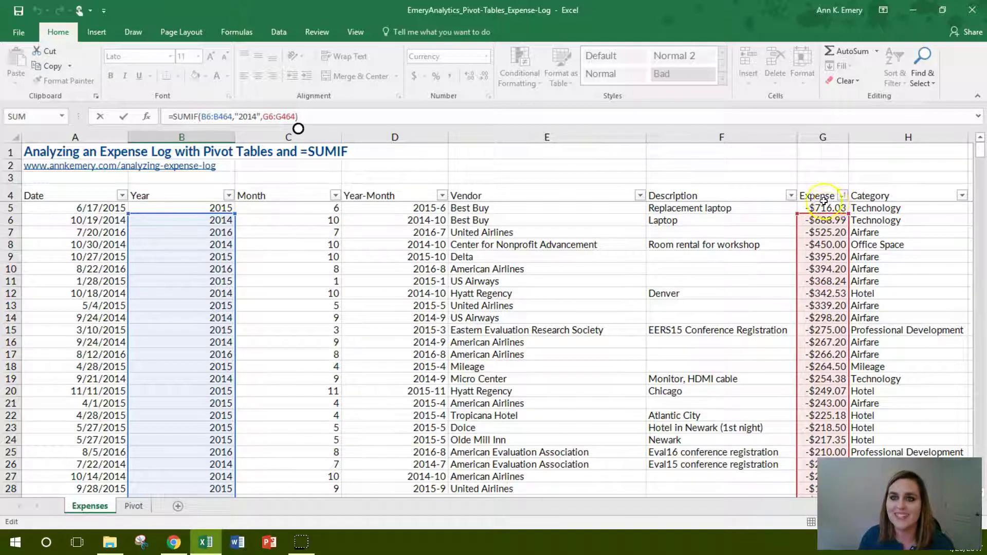
click(258, 117)
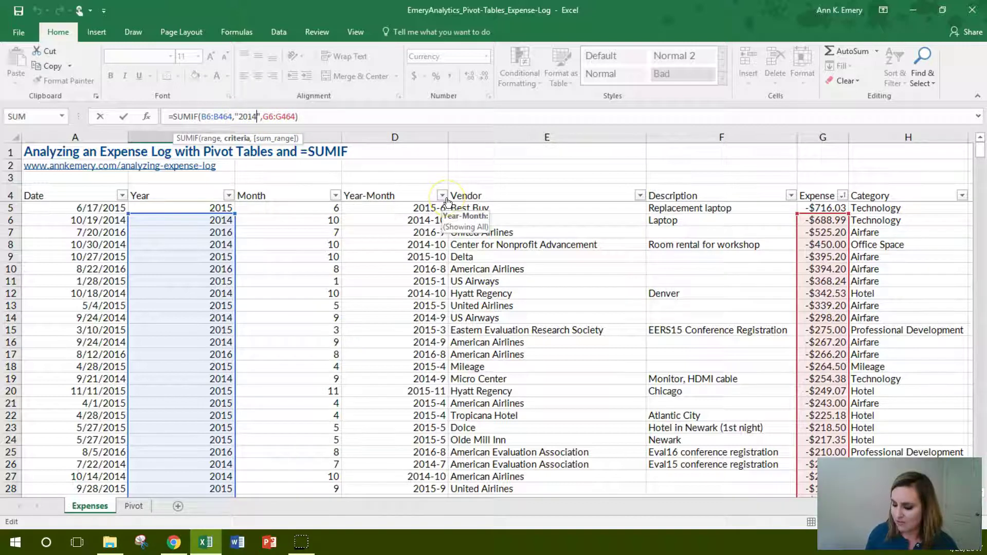
key(BackSpace)
text(5)
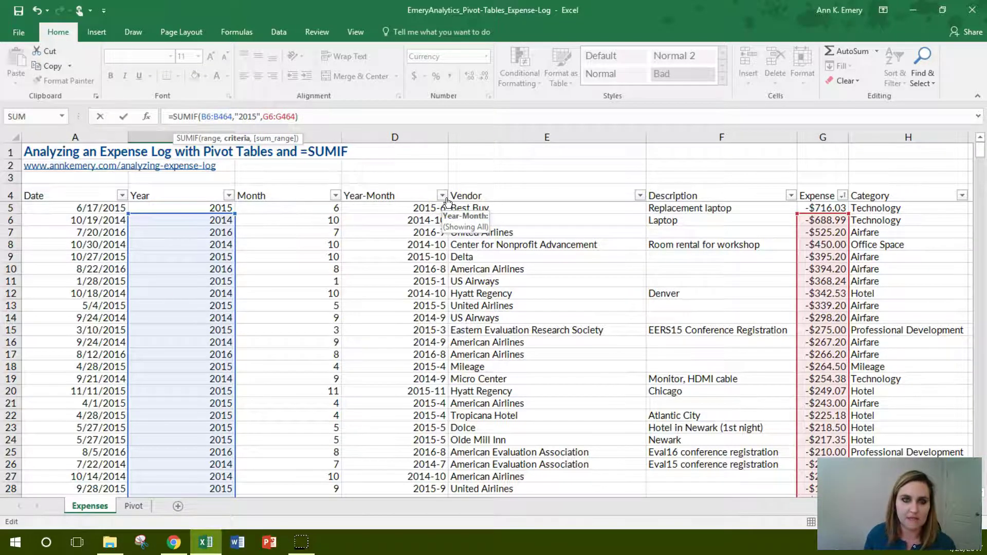
key(Return)
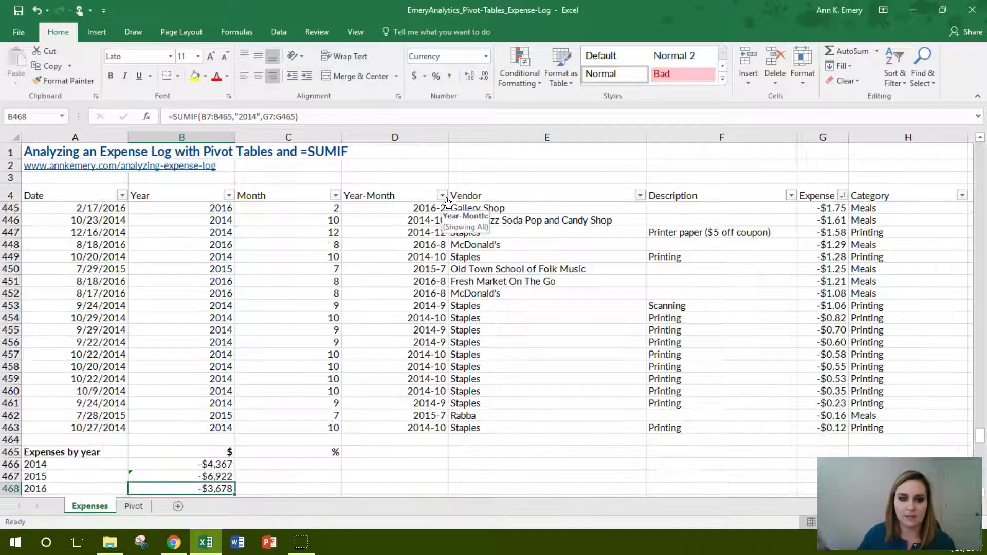
Clear the copied formulas from the 2015 and 2016 cells, B467:B468.
scroll(315, 342, down, 1)
drag(215, 440, 214, 452)
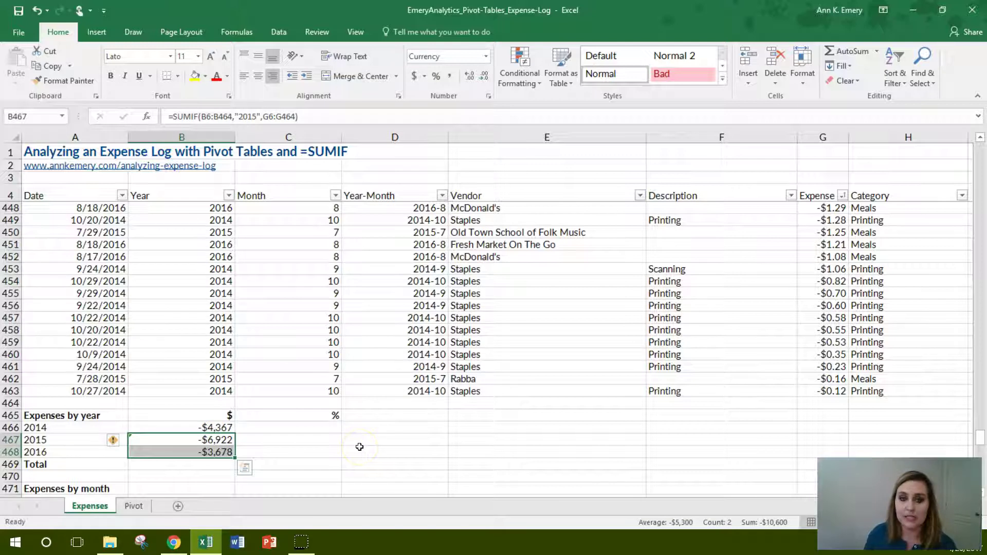
key(Delete)
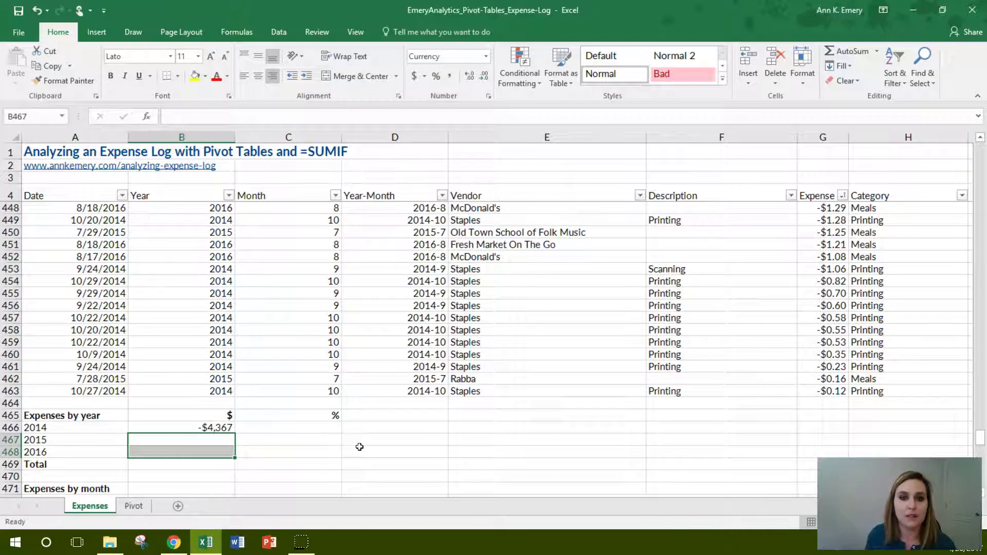
Lock the row references in the 2014 SUMIF formula in B466, making the ranges B$5:B$463 and G$5:G$463.
key(Up)
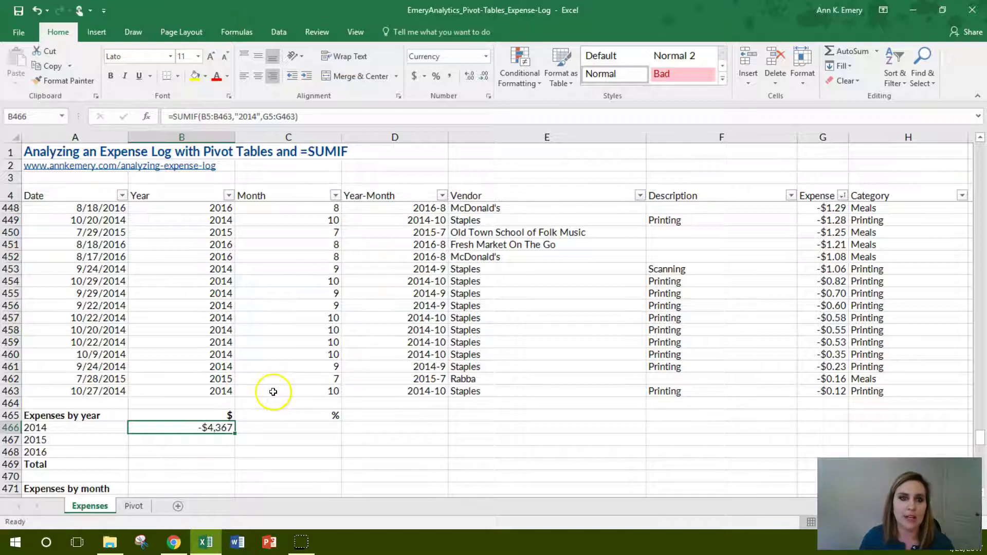
scroll(280, 413, down, 1)
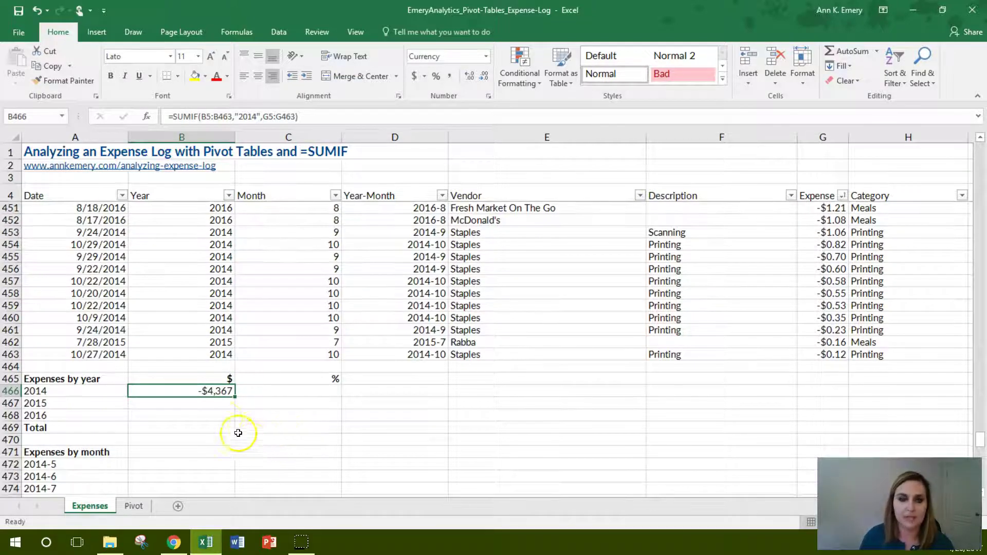
click(206, 118)
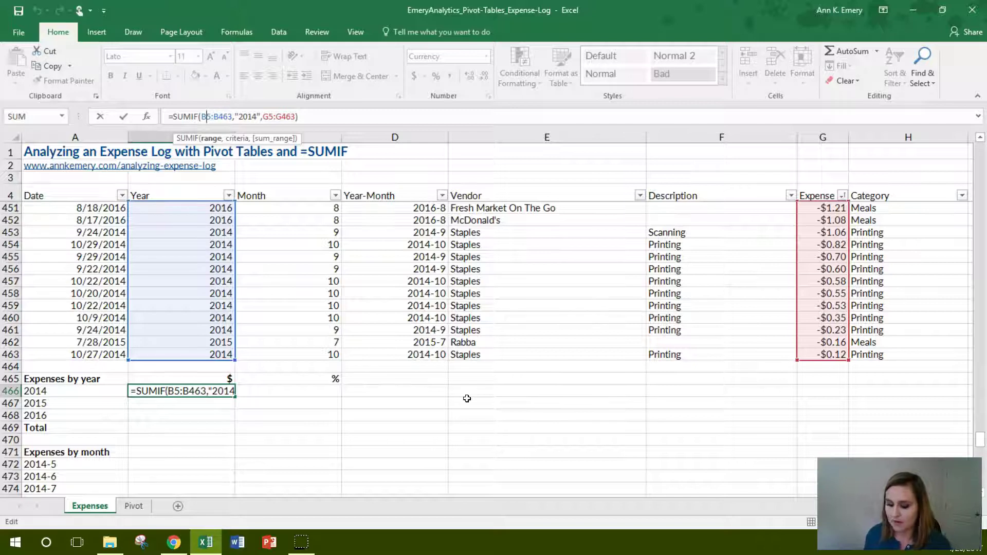
text($5:B)
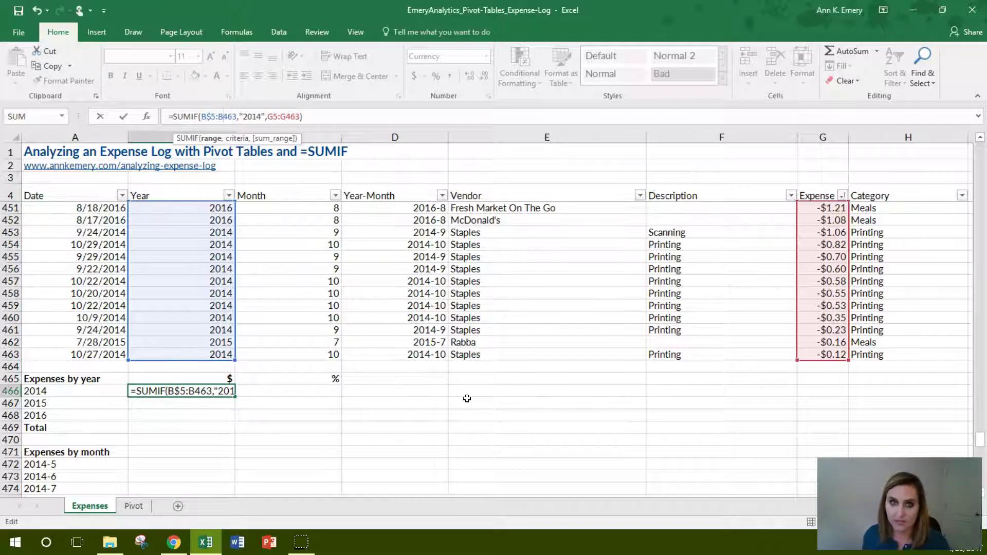
text($)
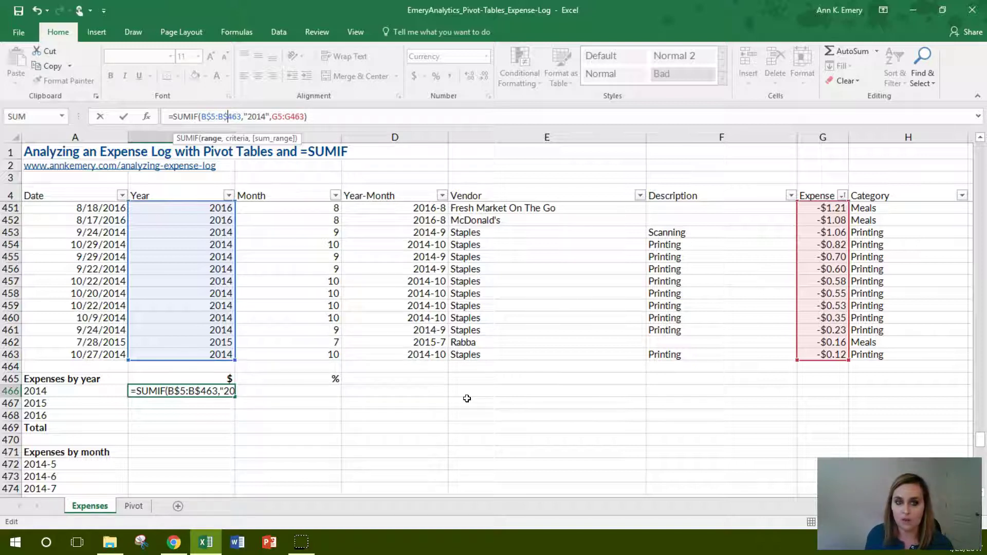
click(278, 116)
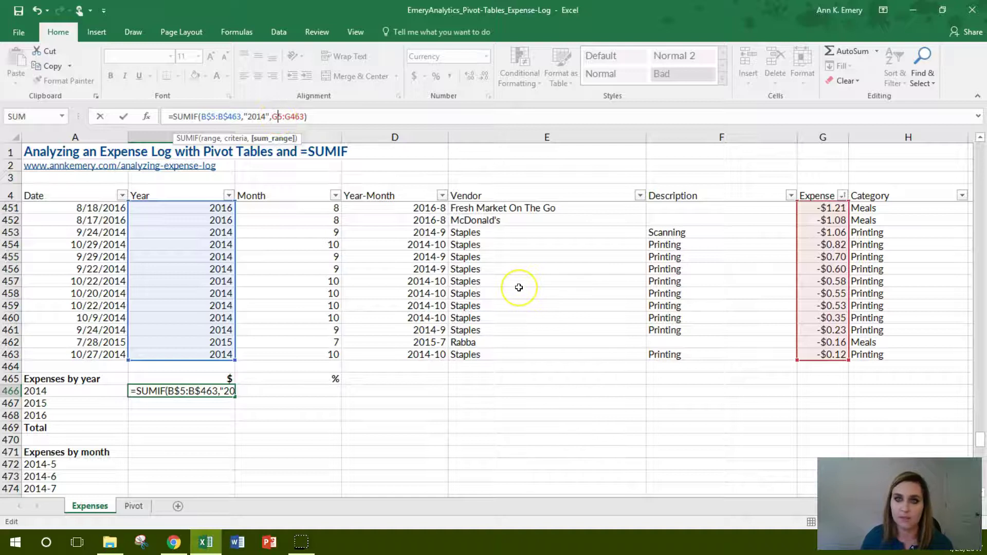
text($5:B)
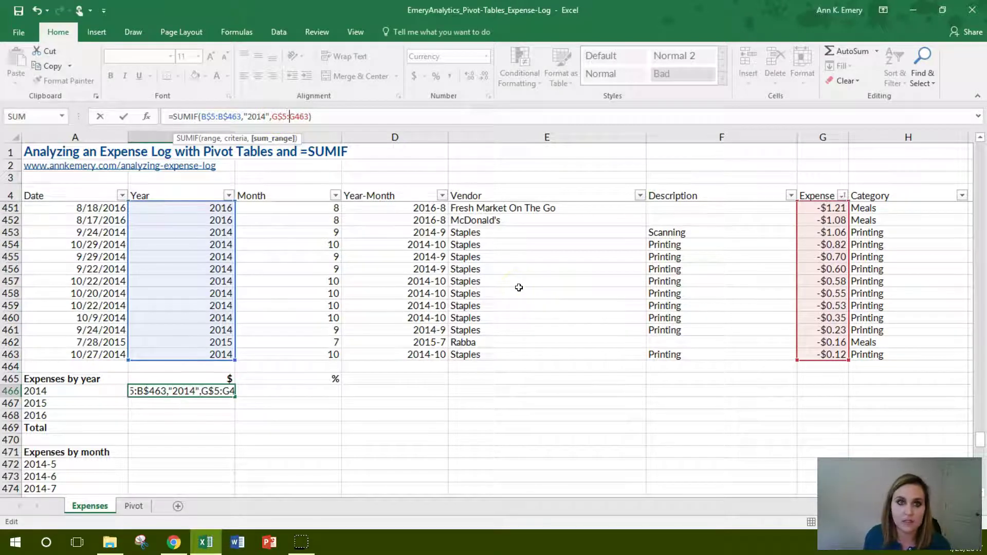
text($)
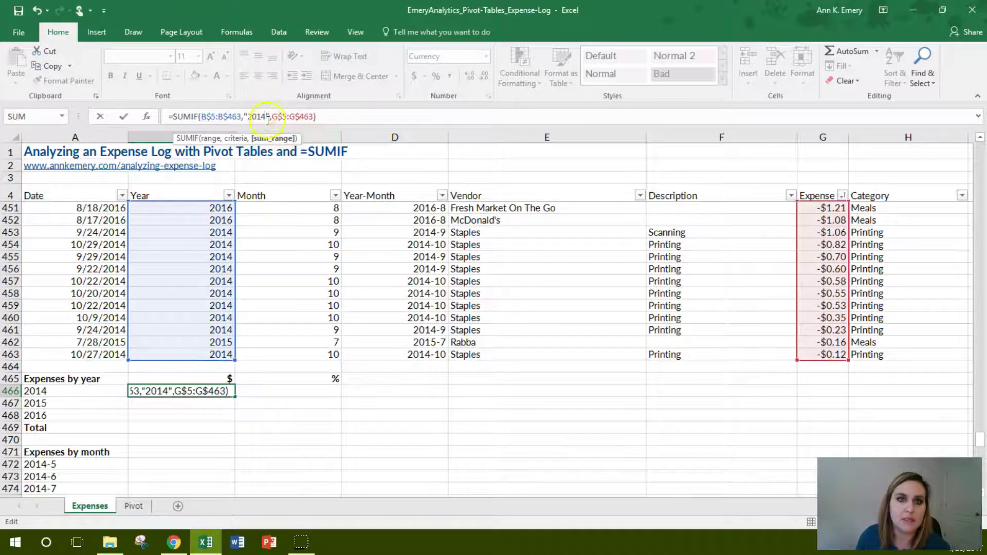
Replace the "2014" criterion in the B466 formula with a relative reference to the year label in A466.
drag(270, 117, 244, 117)
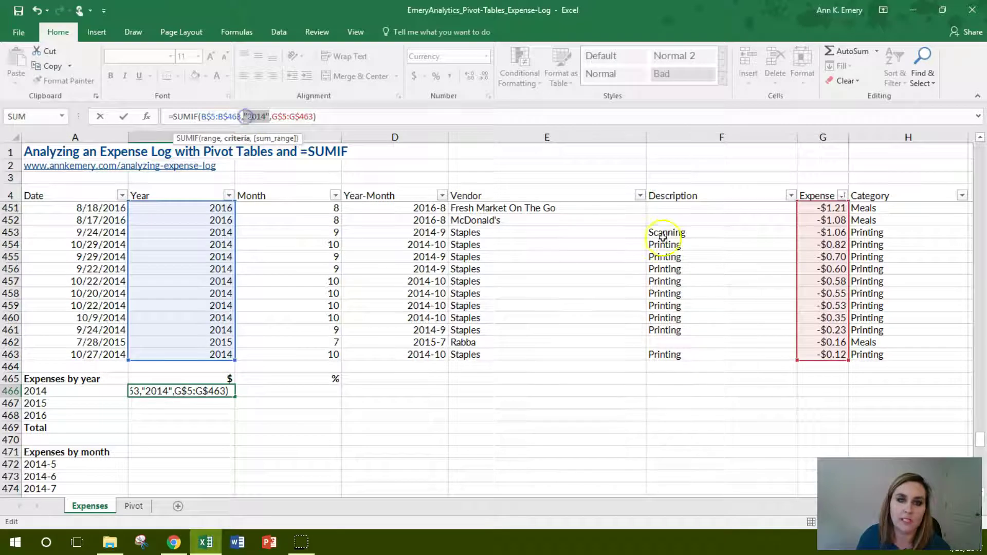
key(BackSpace)
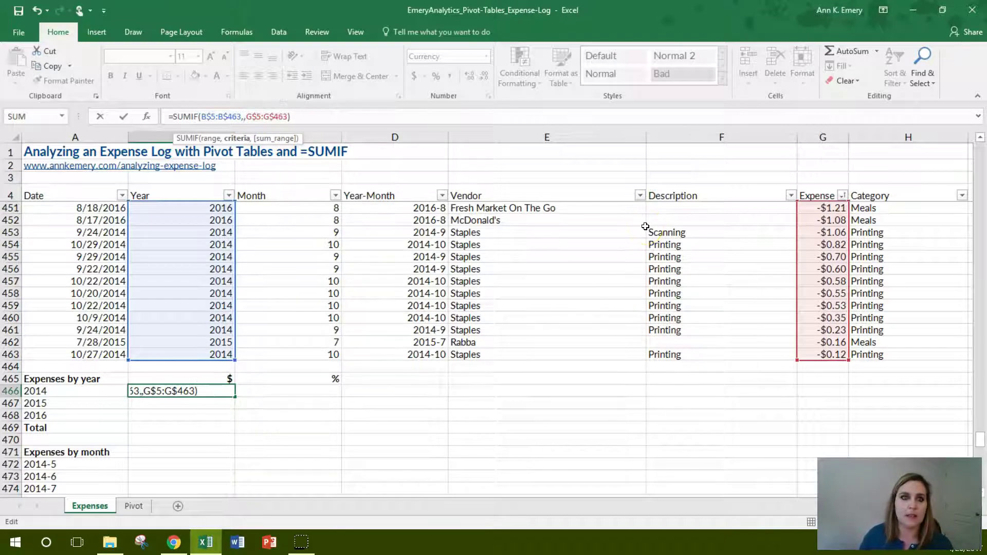
click(82, 392)
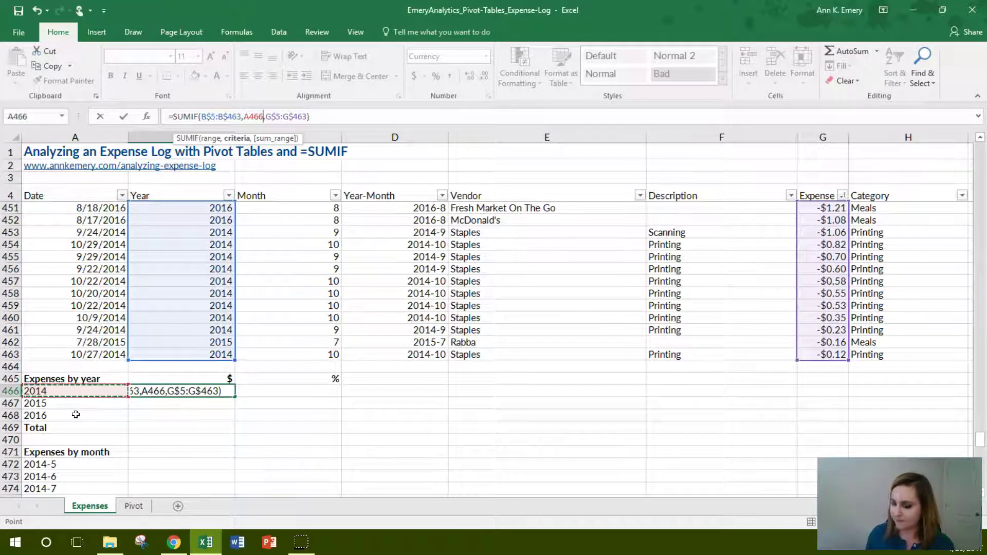
key(Return)
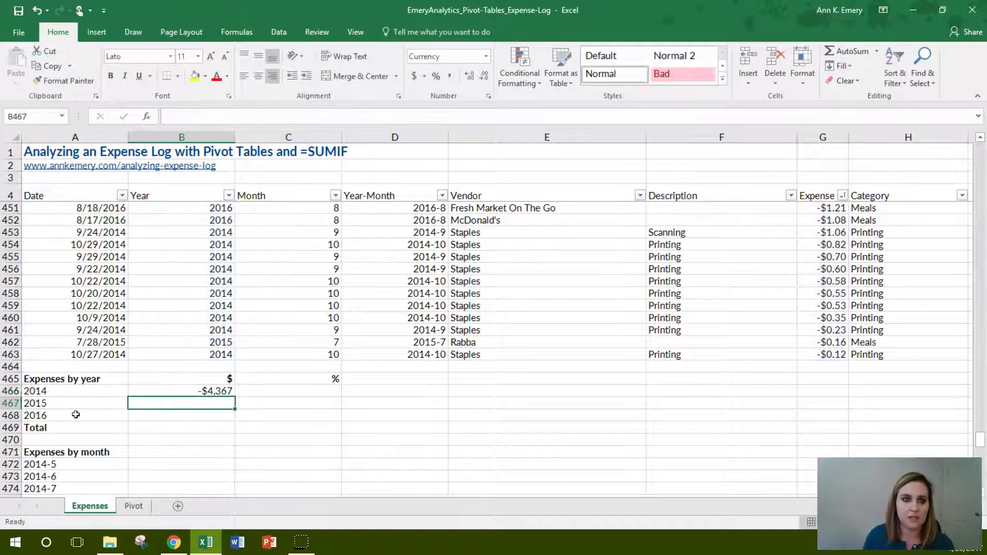
Fill the B466 formula down to the 2015 and 2016 rows and check the references in the 2015 formula.
click(207, 389)
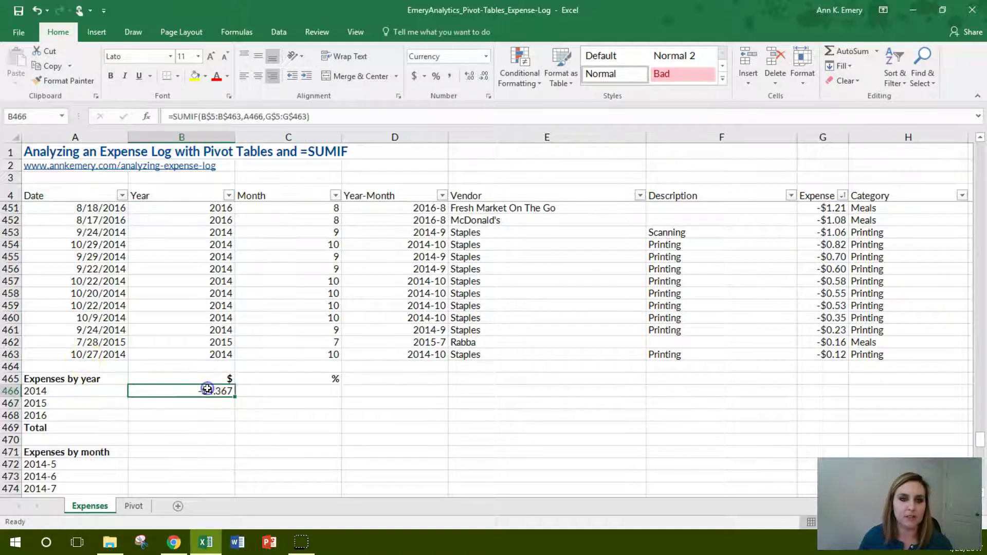
drag(235, 396, 238, 418)
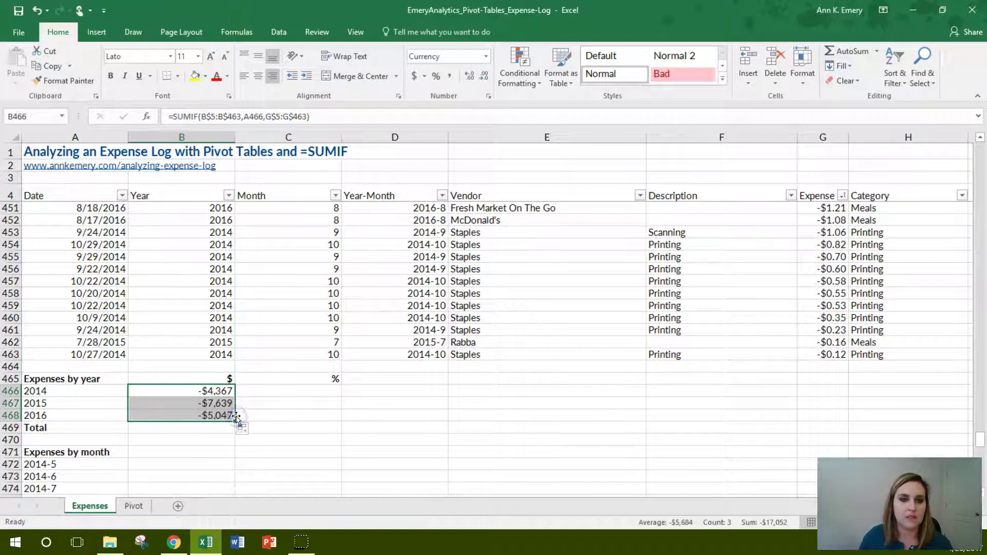
click(222, 404)
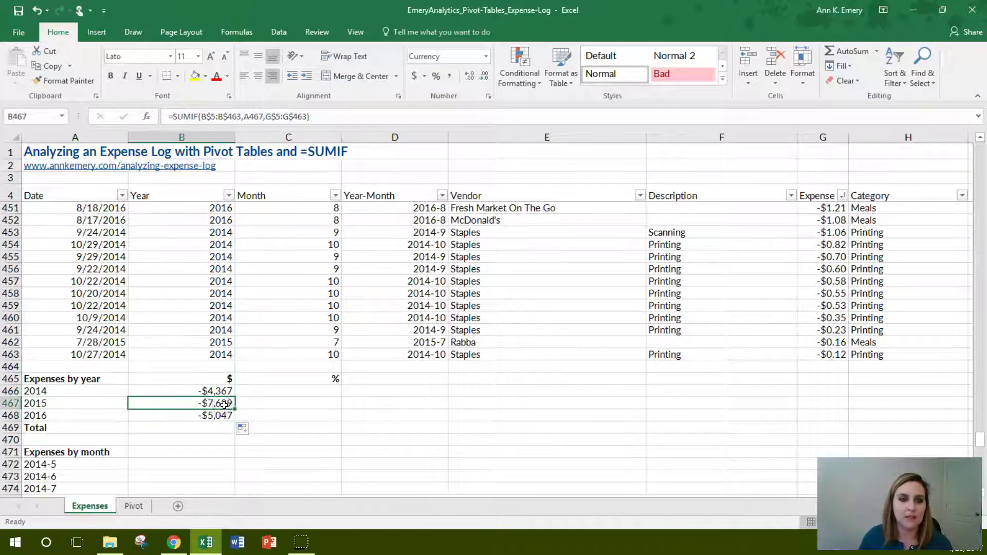
click(326, 118)
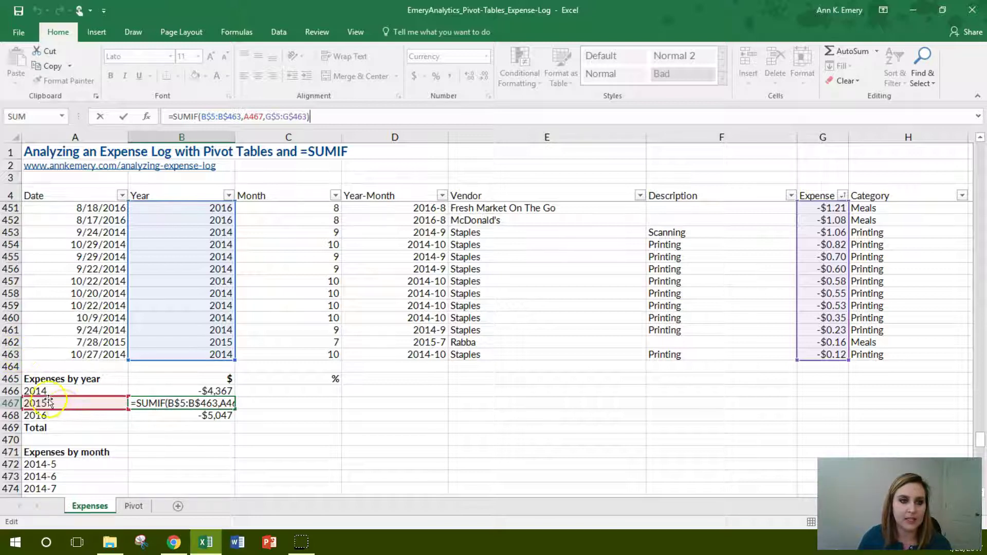
drag(979, 441, 978, 149)
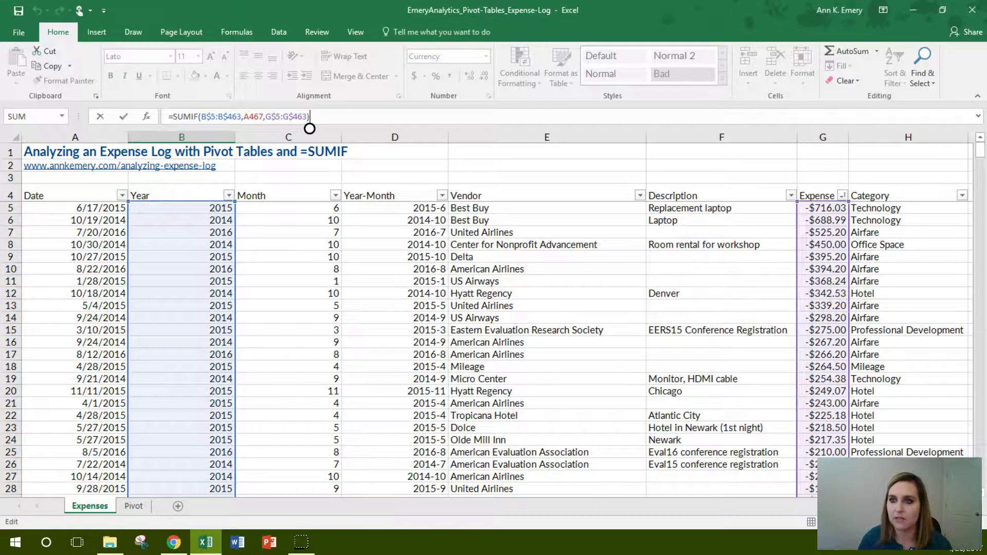
drag(979, 152, 980, 458)
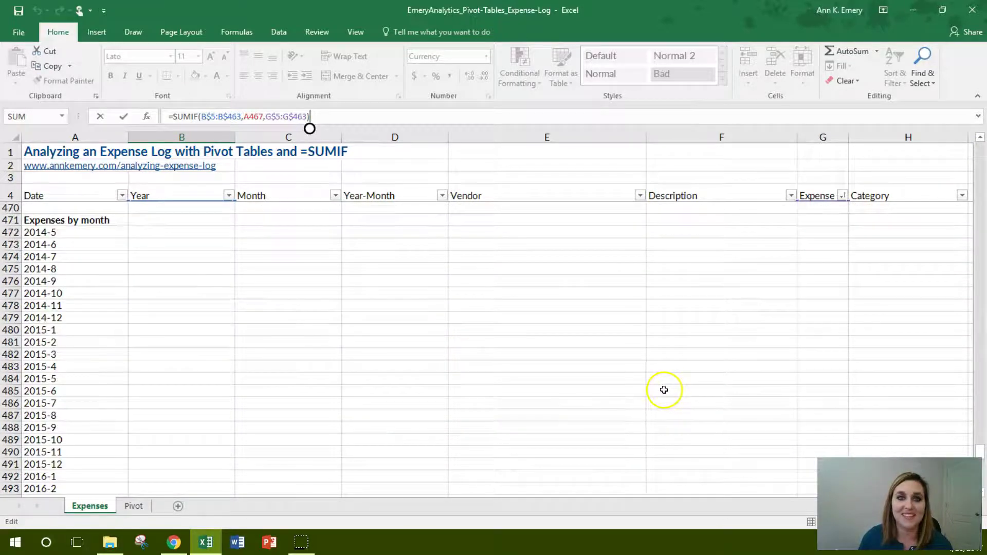
click(203, 280)
Enter a SUM formula in the yearly Total cell B469 that adds the three yearly amounts in B466:B468.
scroll(205, 281, up, 3)
click(214, 303)
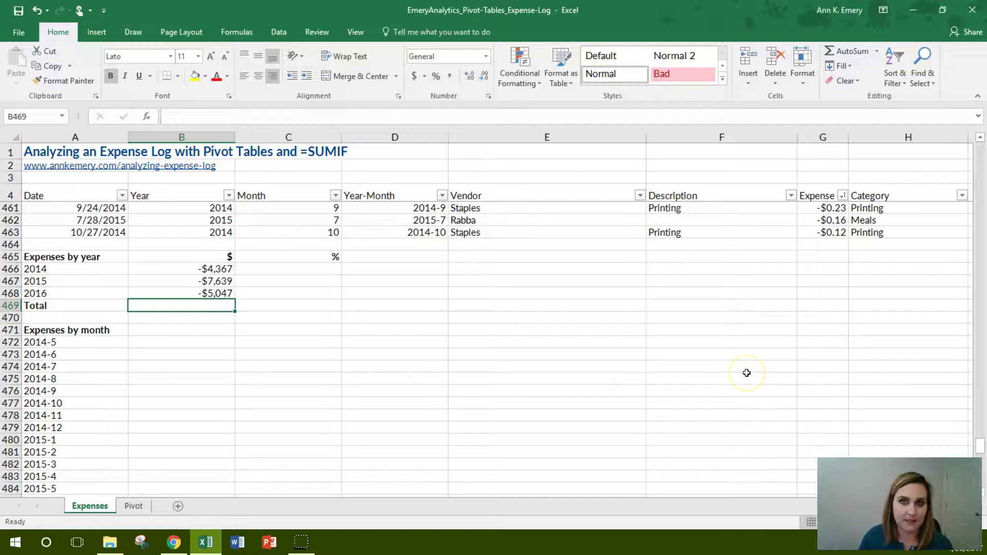
text(=)
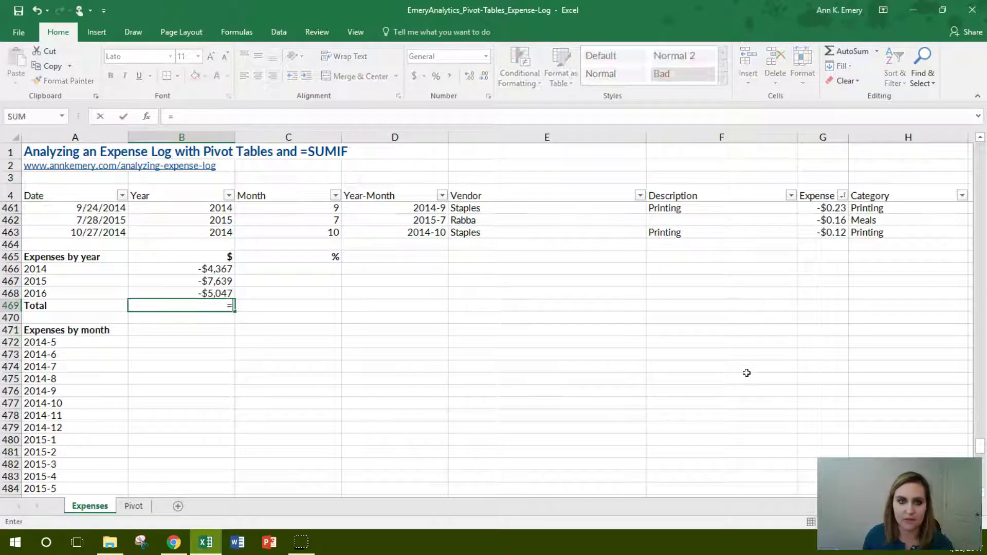
text(su)
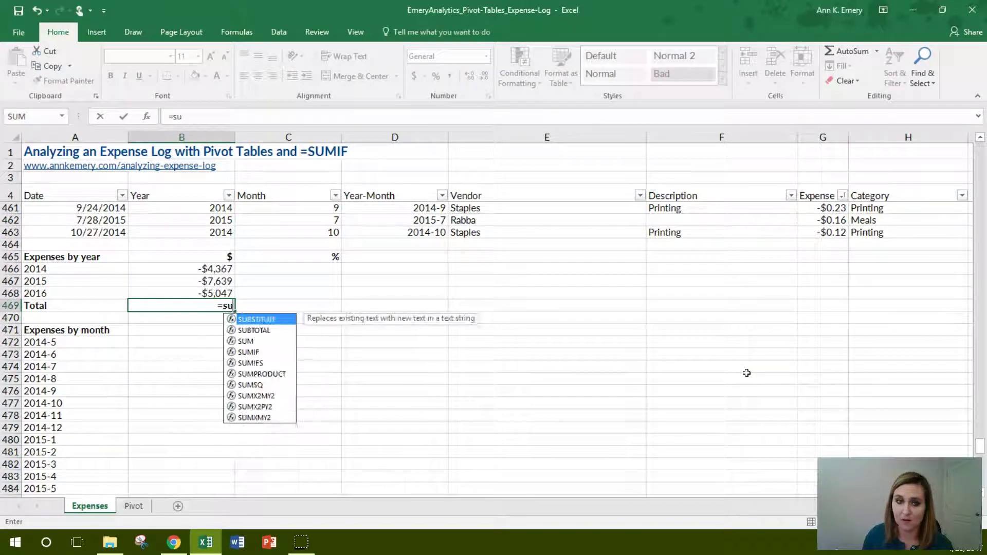
text(m()
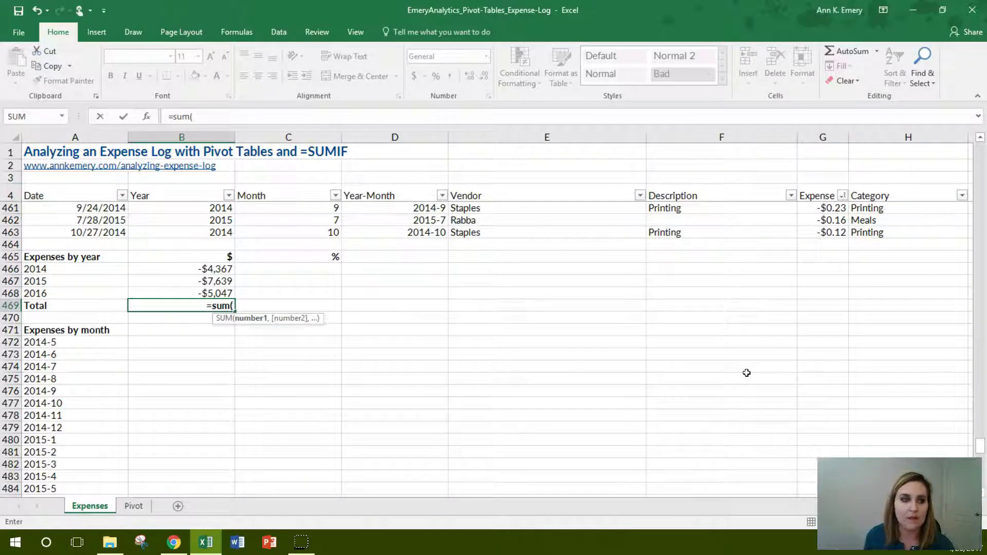
key(Up)
key(shift+Up)
key(shift+Up)
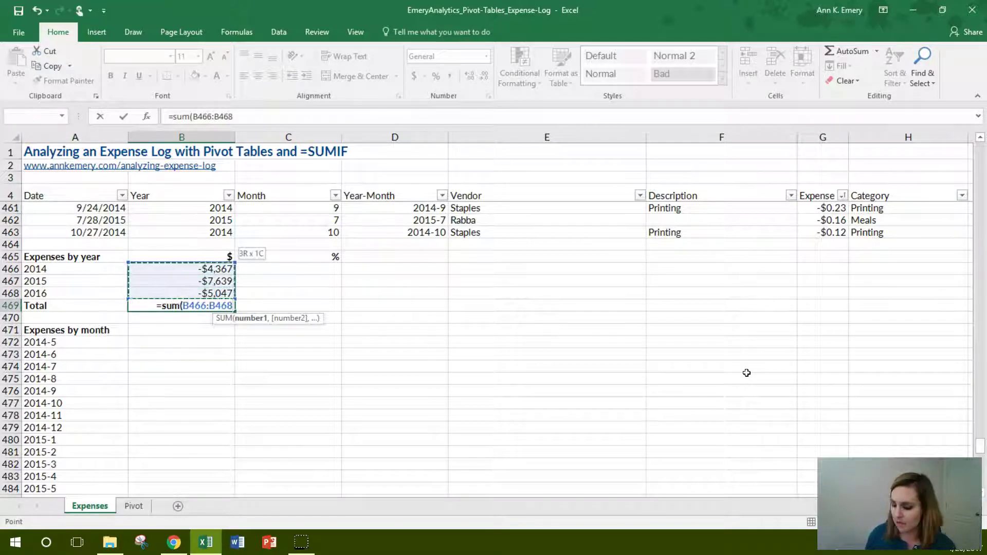
key(Return)
Start a percentage formula in C466 that divides the 2014 amount in B466 by the yearly total in B469.
key(Up)
key(Right)
key(Up)
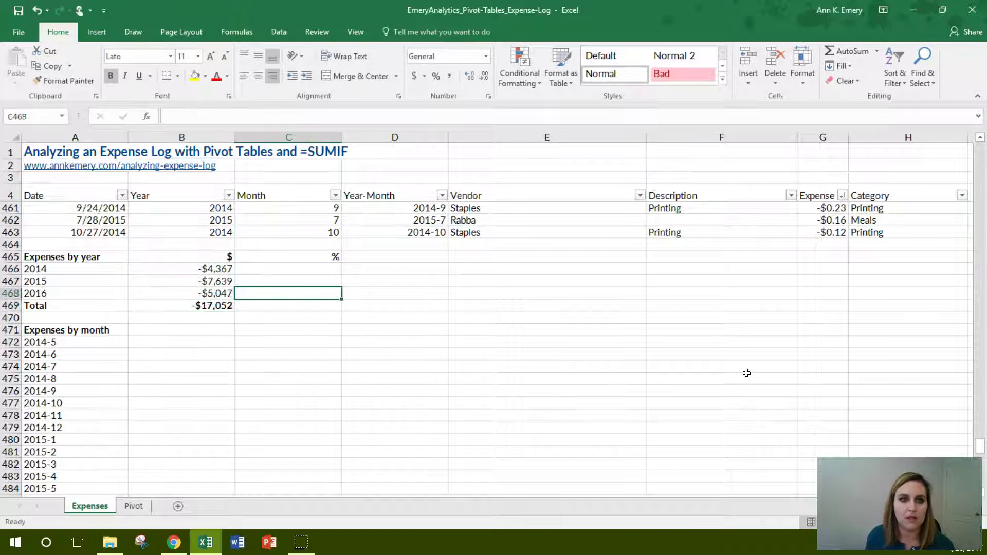
key(Up)
key(Up)
text(=)
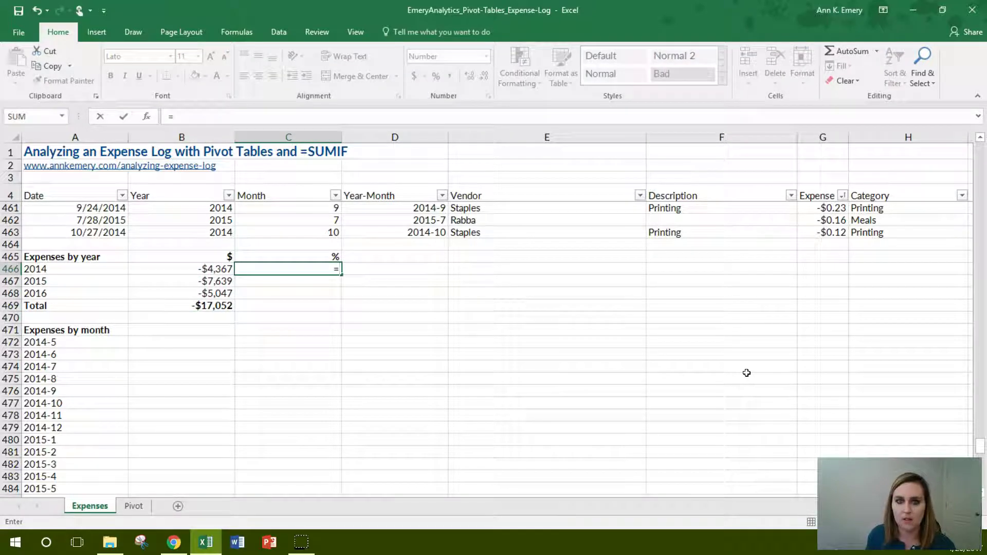
key(Left)
text(/)
key(Down)
key(Down)
key(Down)
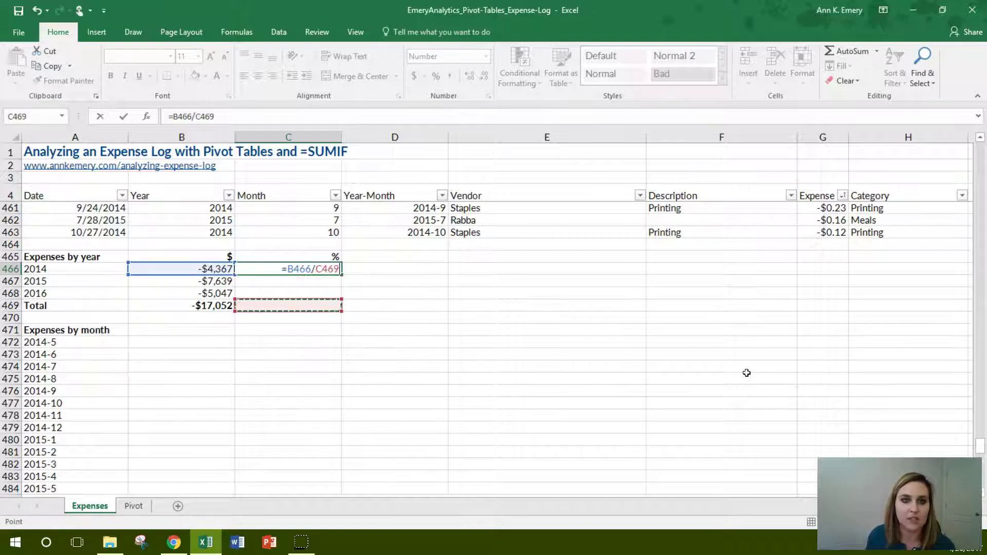
key(Left)
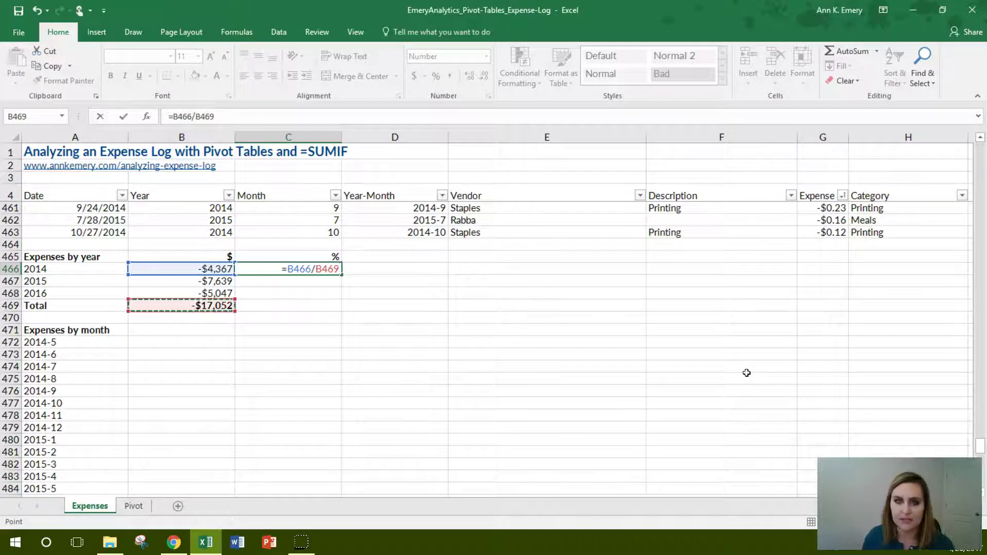
Lock the row of the total reference so the C466 formula is =B466/B$469, and commit it.
click(202, 117)
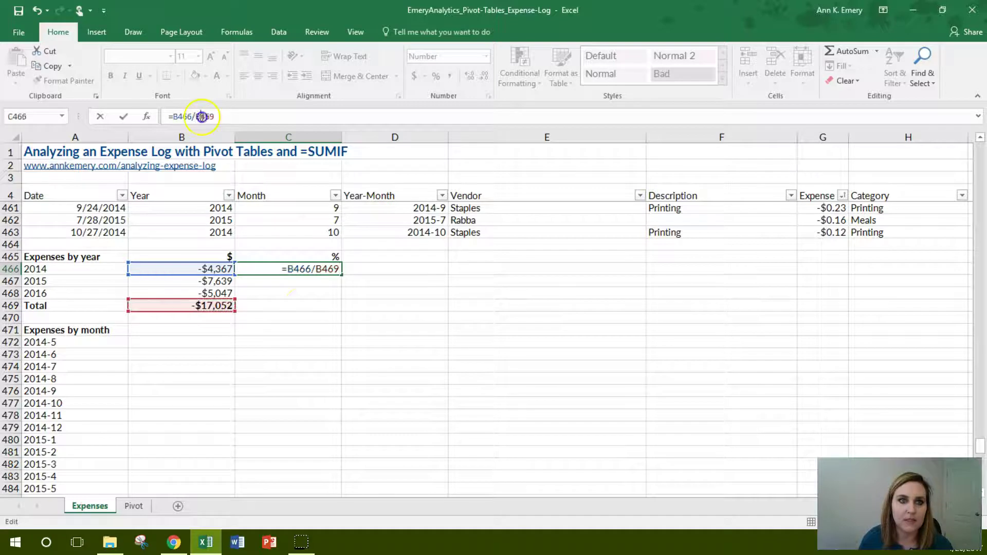
text($)
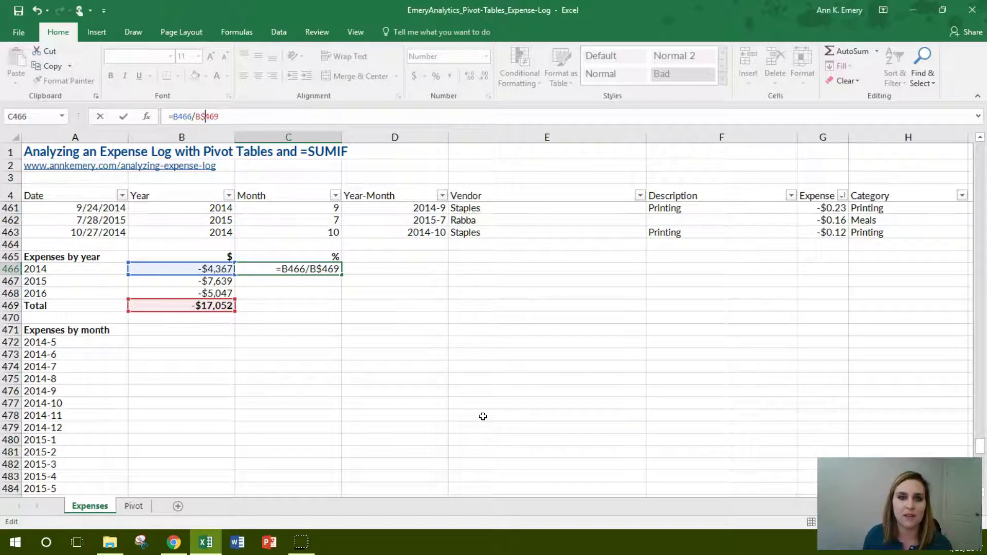
key(Return)
Format C466 as a percentage, fill its formula down through the Total row, and check the formula in C469.
click(291, 268)
click(435, 77)
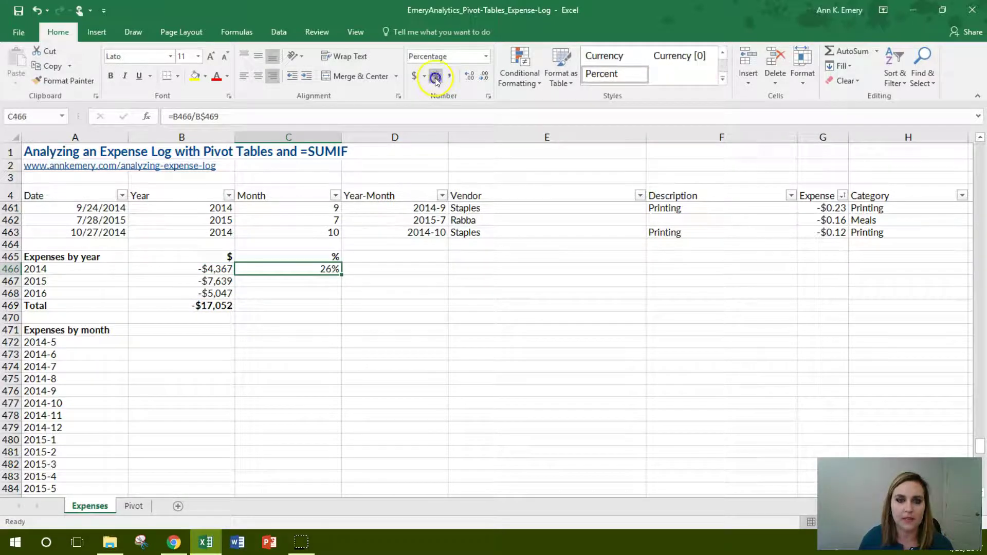
drag(343, 276, 341, 312)
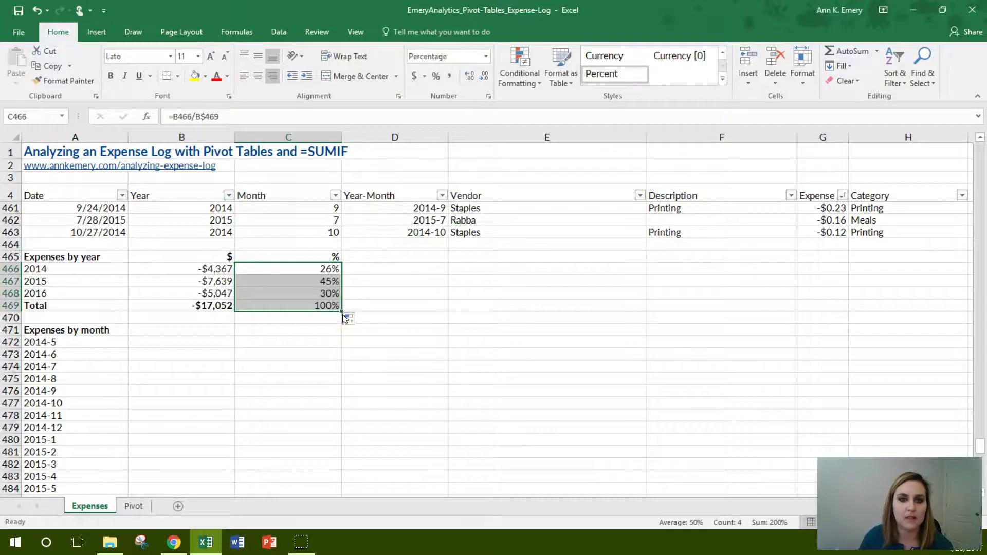
click(326, 306)
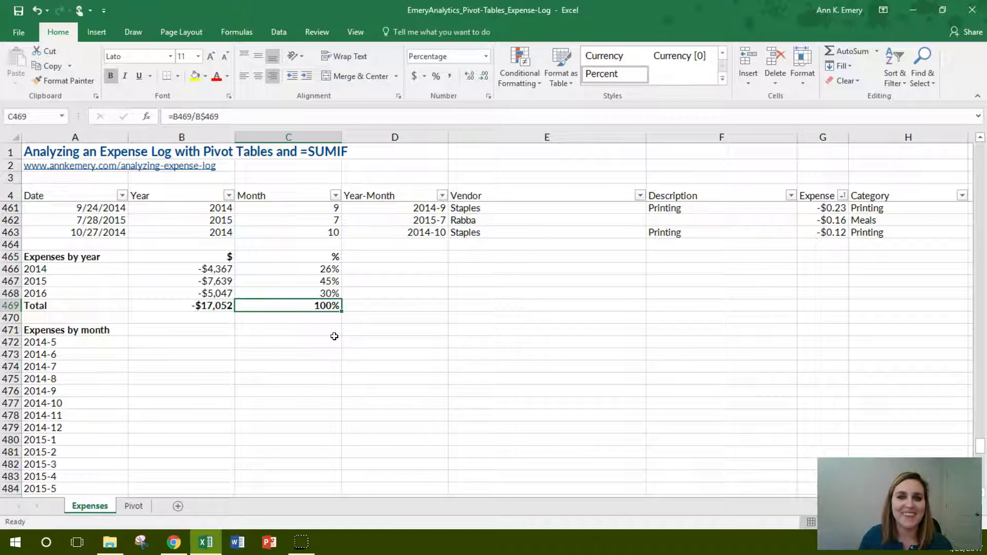
Copy the $ and % headings from B465:C465 to the Expenses by month heading row at B471:C471.
drag(222, 257, 289, 254)
key(ctrl+c)
click(214, 329)
key(ctrl+v)
Start a SUMIF formula in B472 for 2014-5 with the row-locked Year-Month range D$5:D$463 as its criteria range.
click(221, 342)
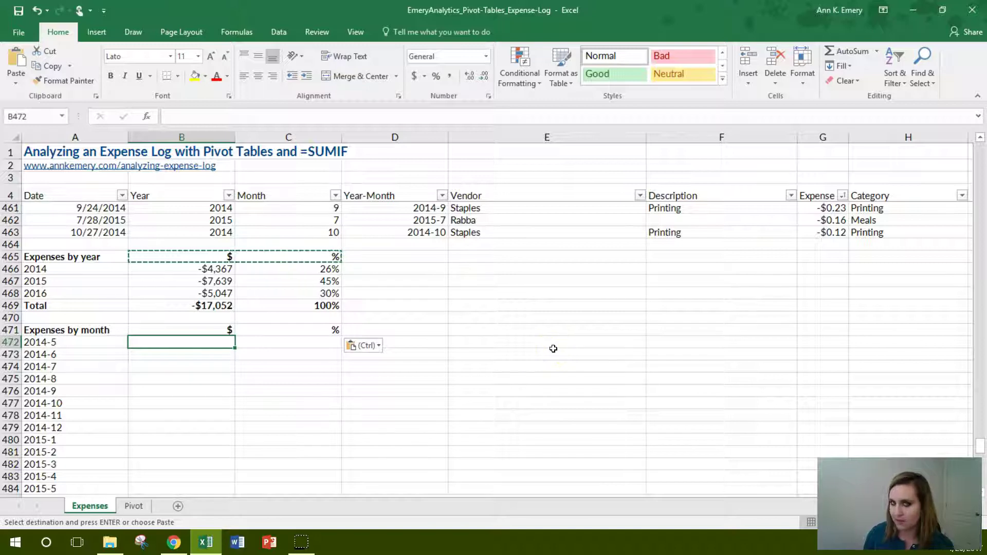
text(=)
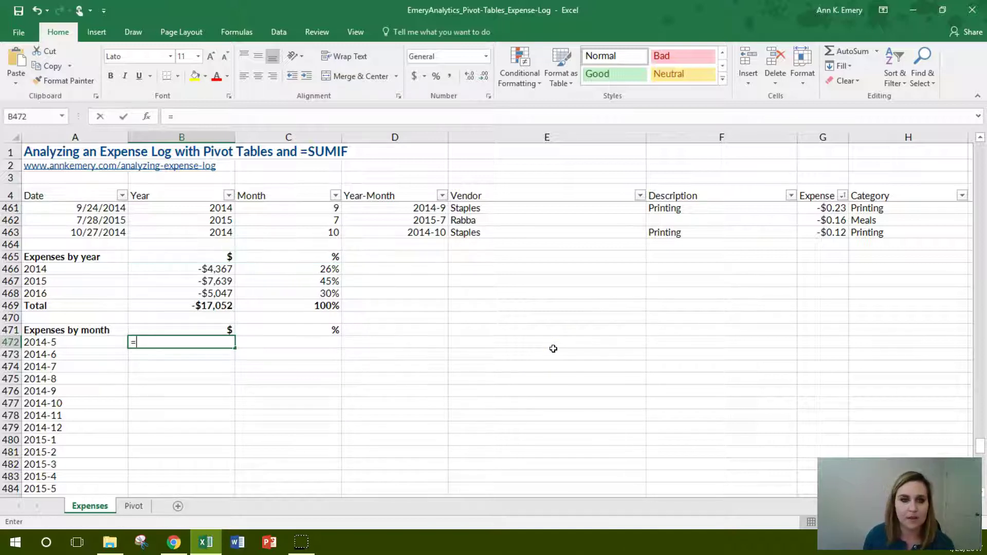
text(sumif()
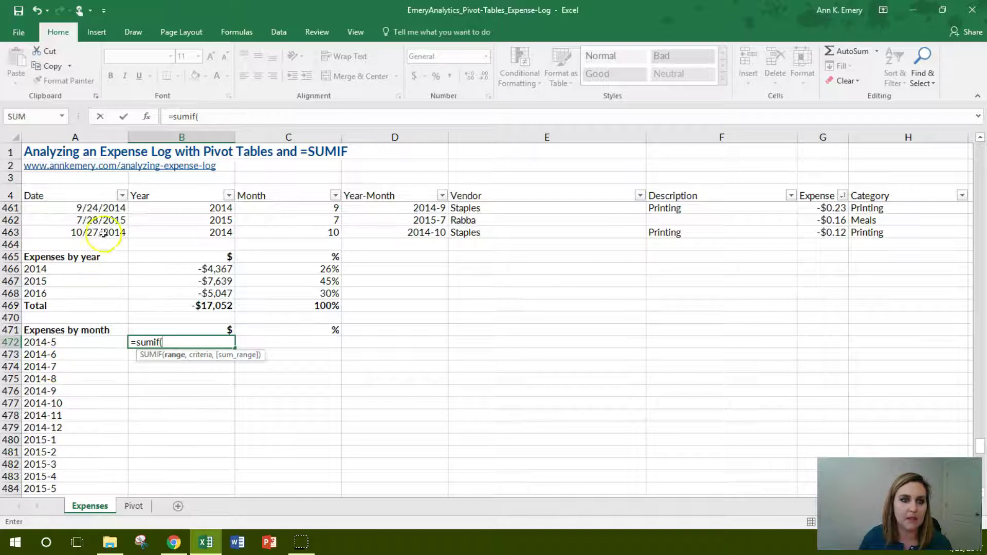
click(378, 233)
key(ctrl+shift+Up)
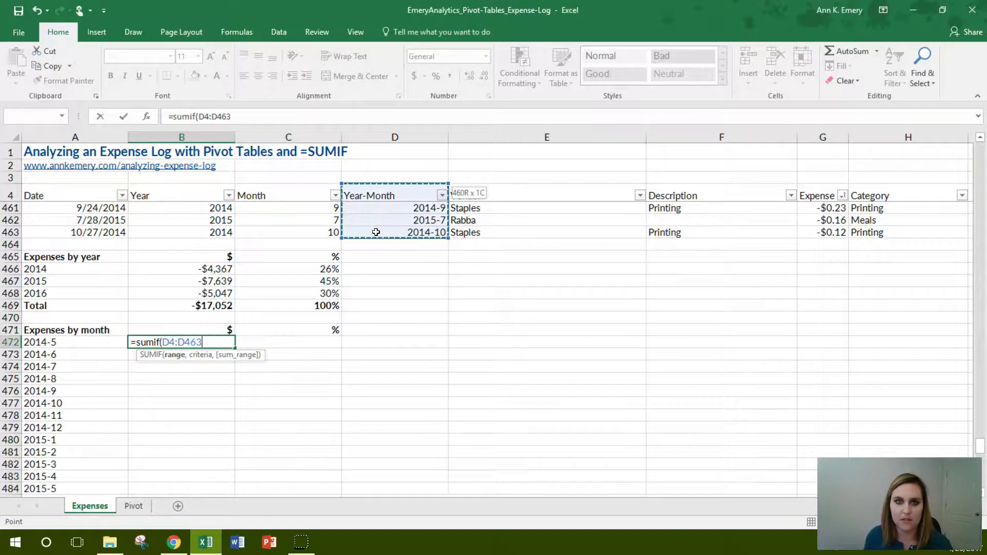
key(shift+Down)
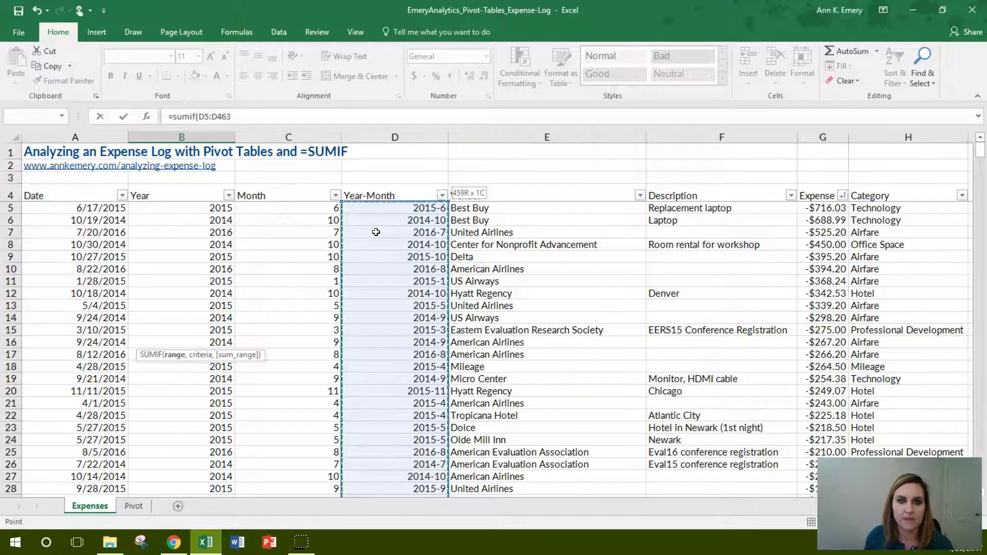
click(205, 115)
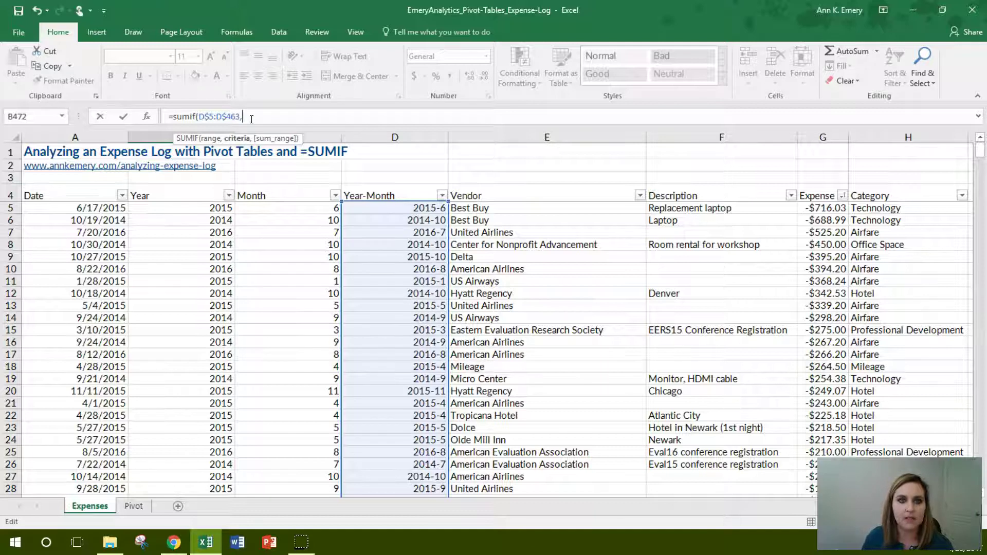
Complete the B472 SUMIF with criterion A472 and the row-locked Expense range G$5:G$463.
drag(980, 149, 981, 443)
click(100, 404)
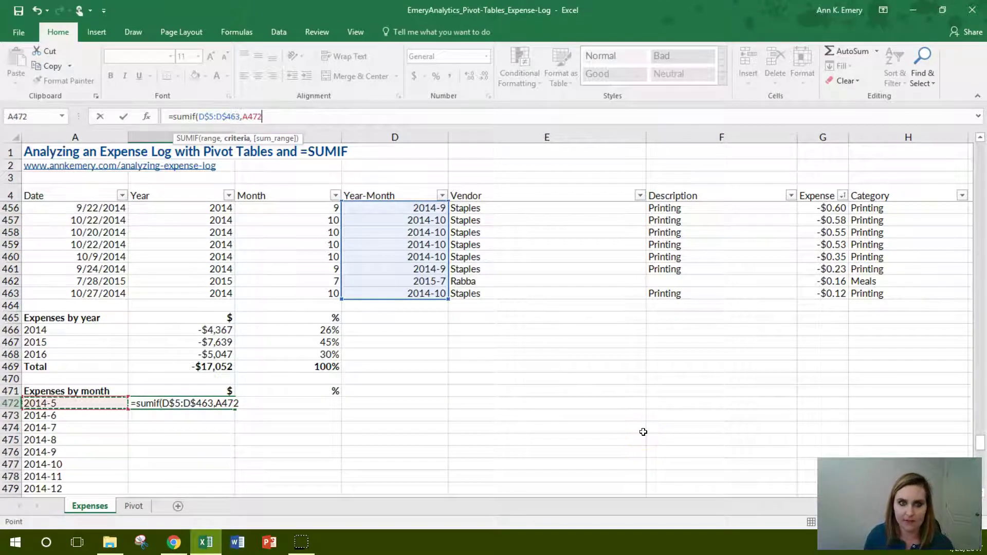
text(,)
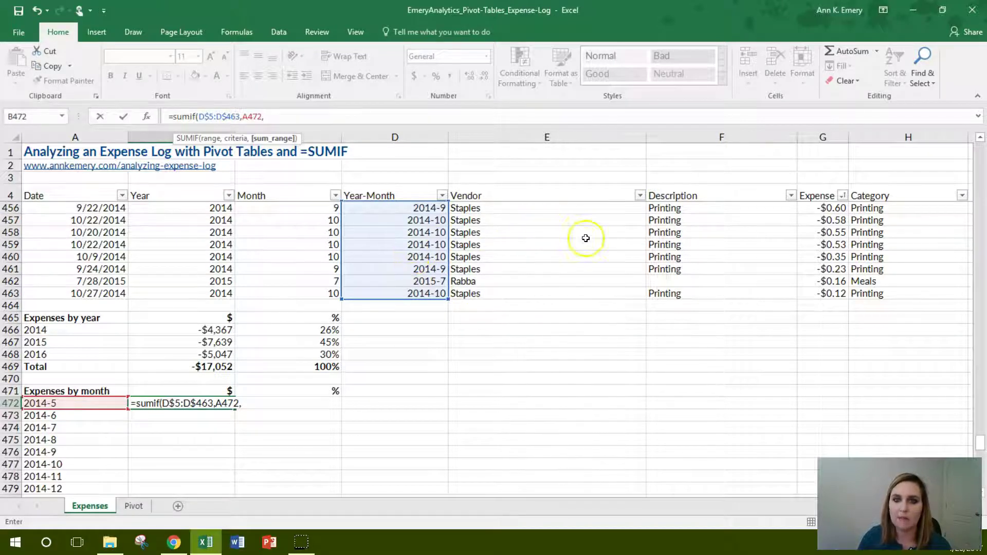
drag(808, 292, 821, 207)
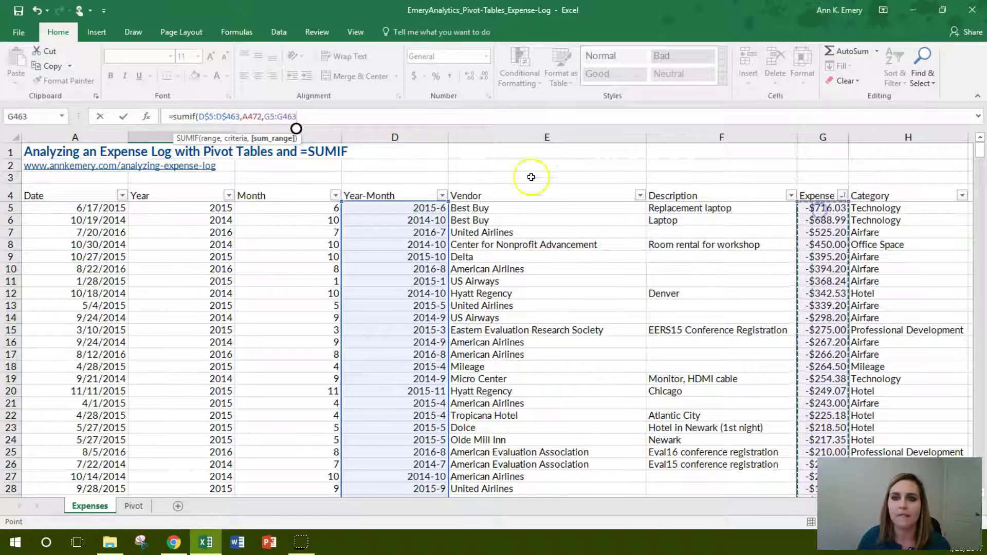
click(272, 116)
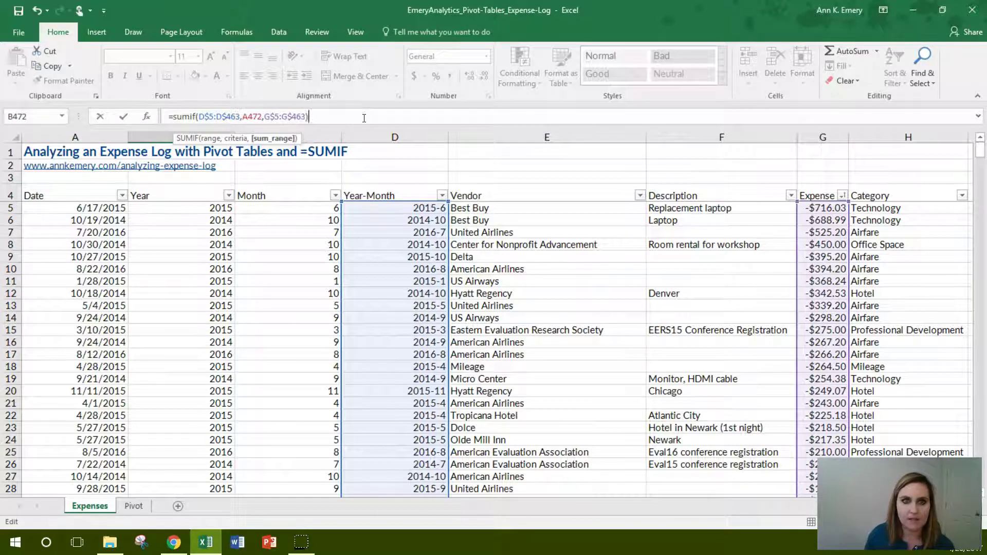
key(Return)
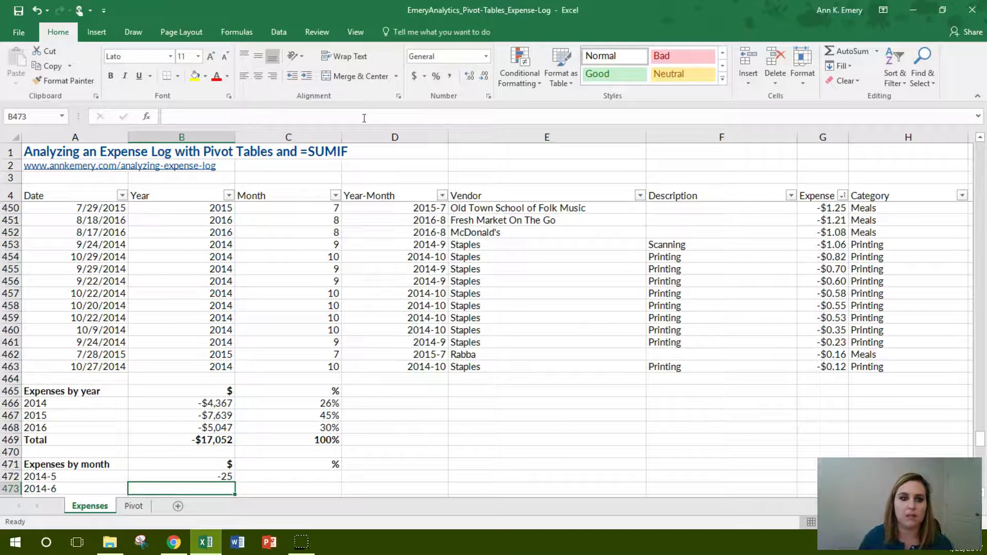
Format B472 as currency without decimals and fill its formula down the month list through B504.
scroll(248, 406, down, 1)
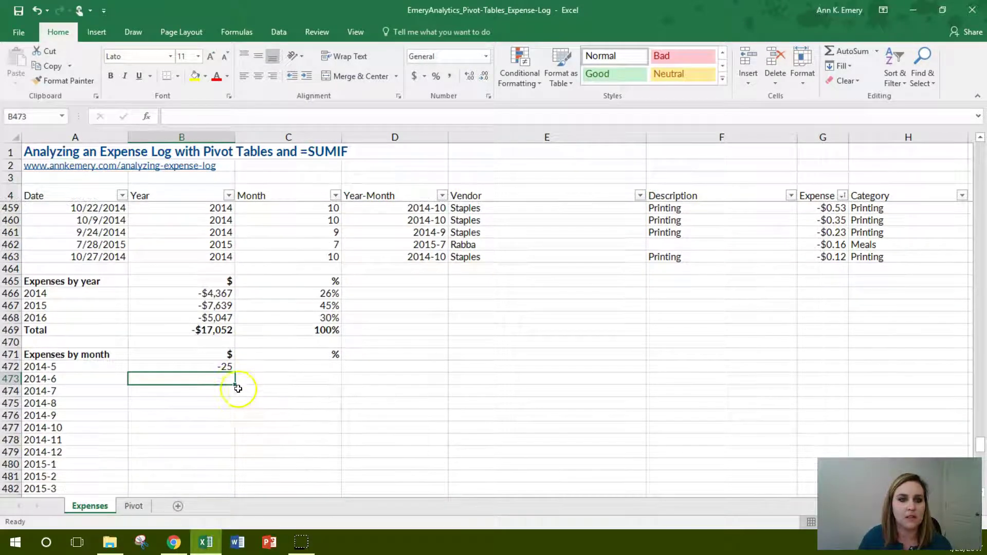
click(206, 366)
click(486, 56)
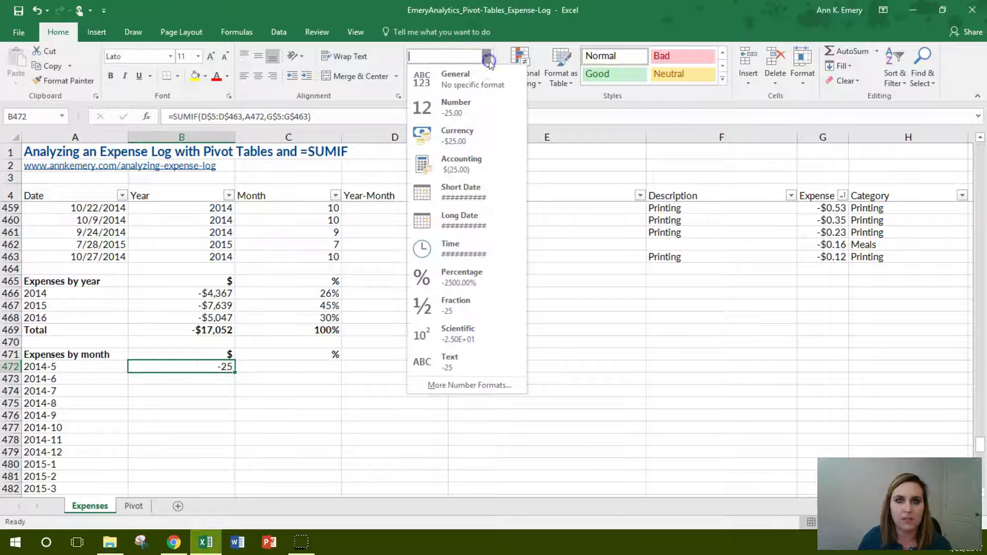
click(459, 136)
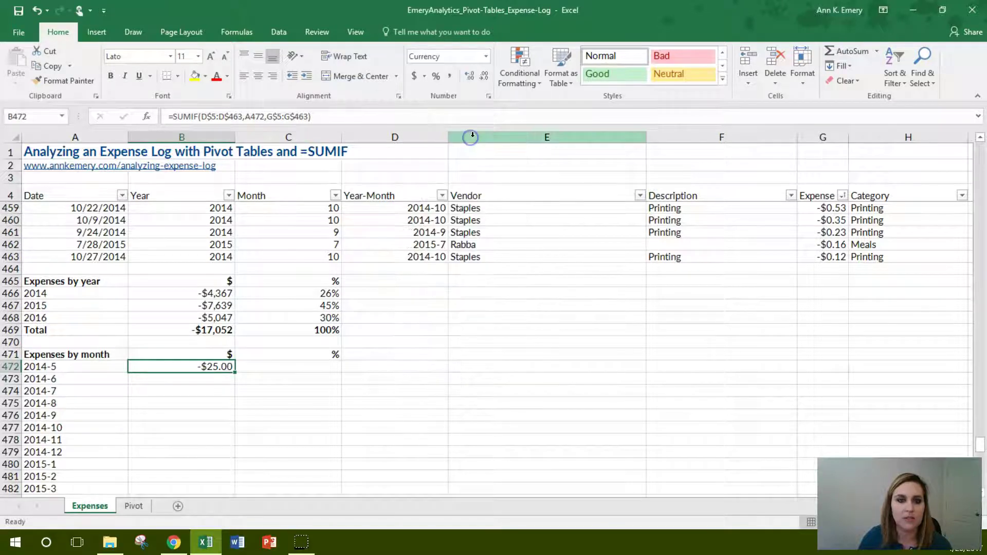
click(487, 77)
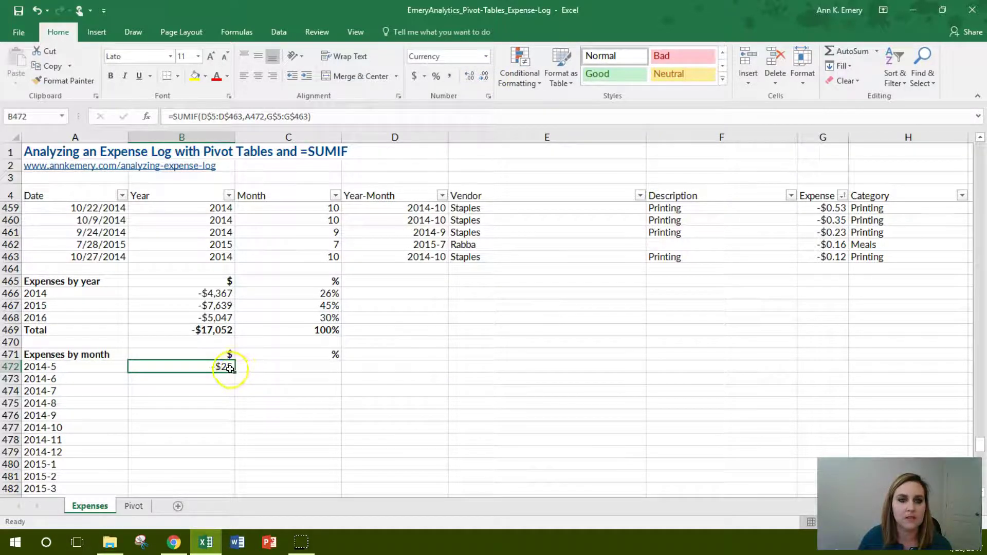
double_click(235, 371)
Replace the formula in the monthly Total cell B504 with a SUM of the monthly amounts in B472:B503.
scroll(234, 368, down, 9)
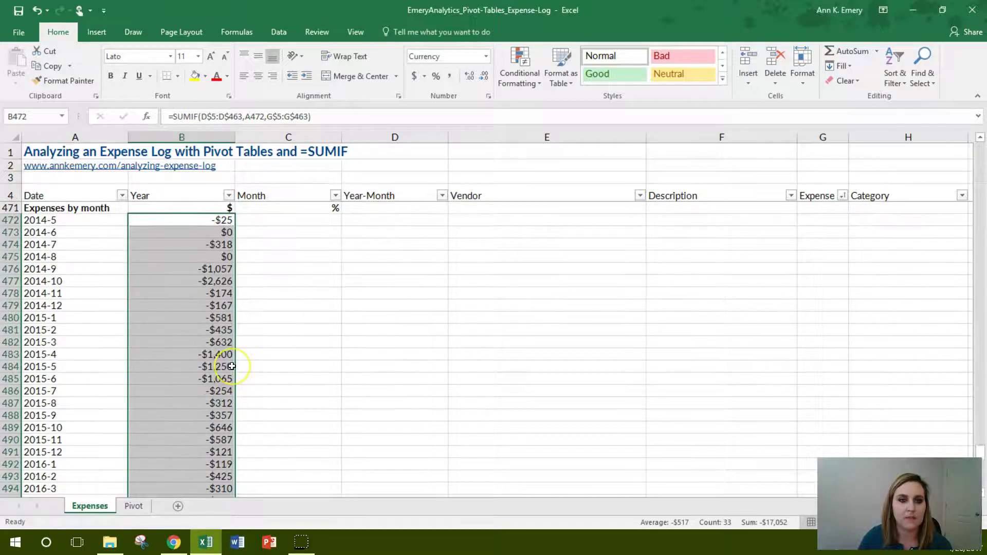
scroll(232, 366, down, 1)
click(226, 392)
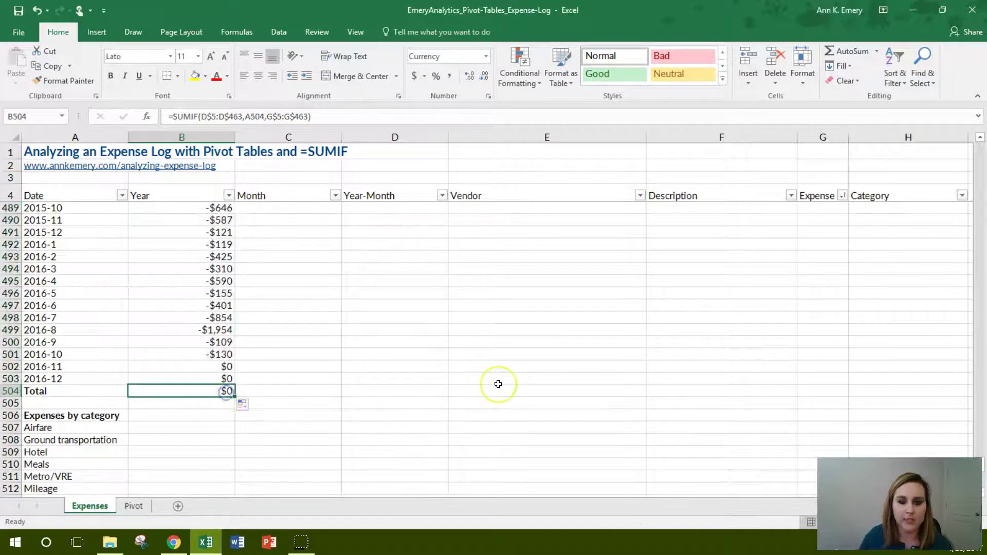
text(=sum()
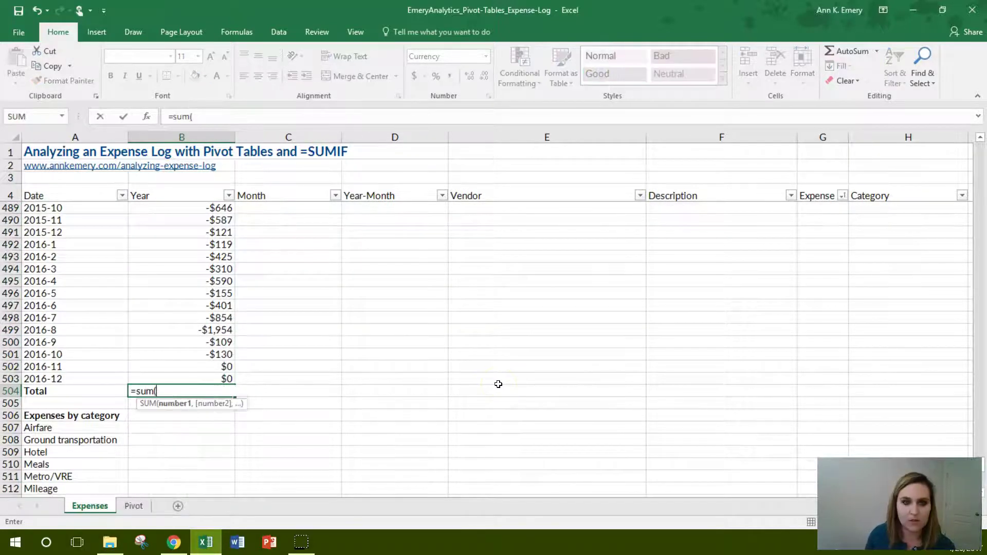
key(Up)
key(ctrl+shift+Up)
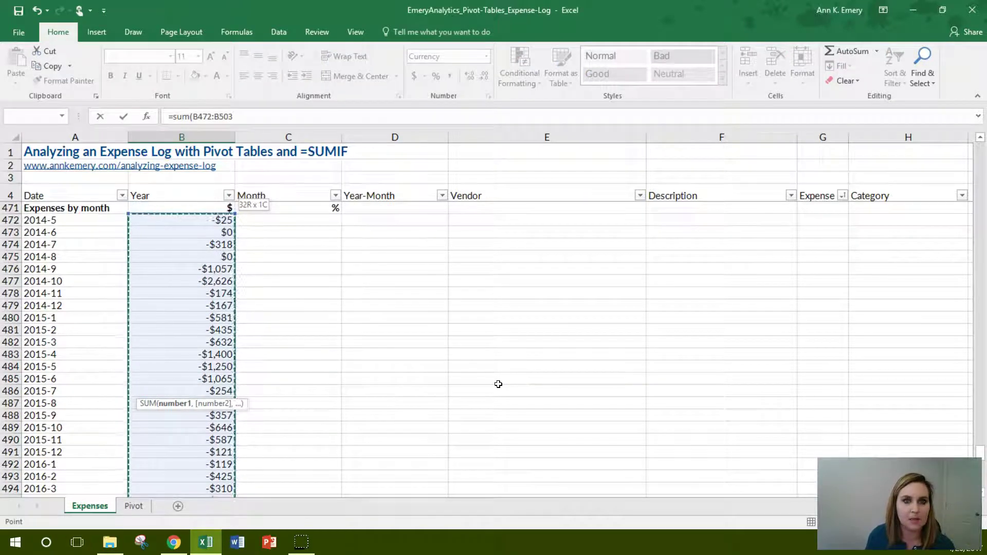
key(Return)
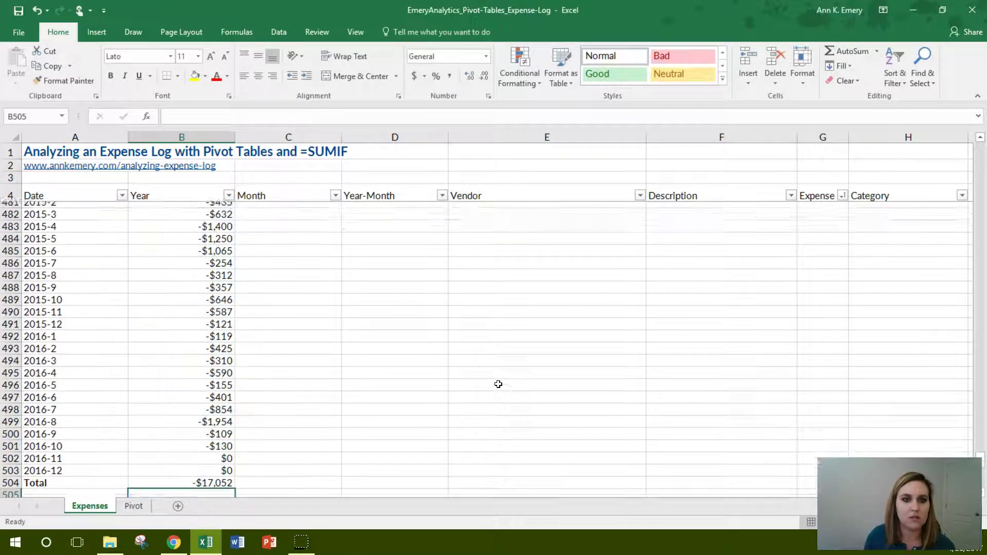
scroll(484, 383, up, 5)
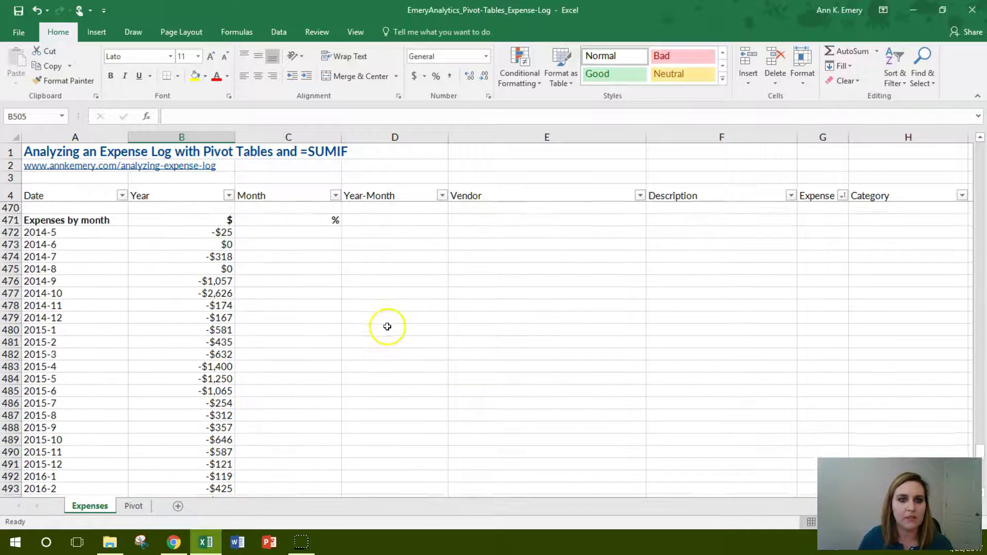
Enter a formula in C472 dividing the 2014-5 amount B472 by the row-locked monthly total B$504.
click(314, 275)
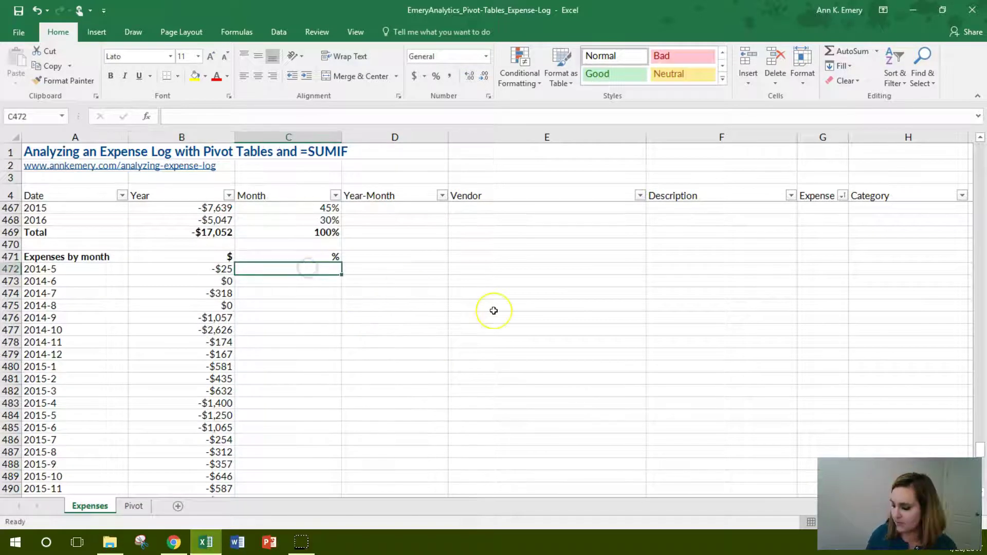
text(=)
key(Left)
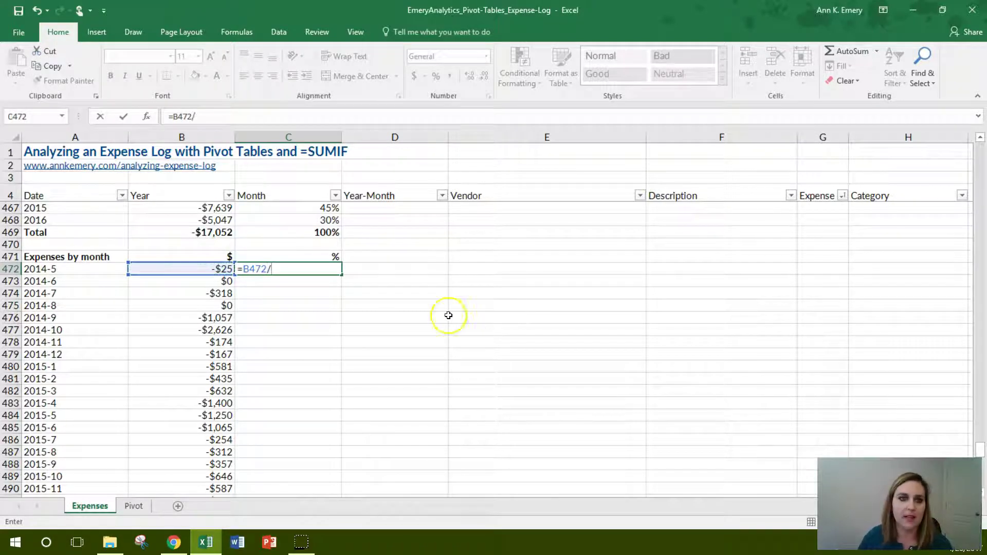
text(/)
scroll(211, 375, down, 7)
click(218, 405)
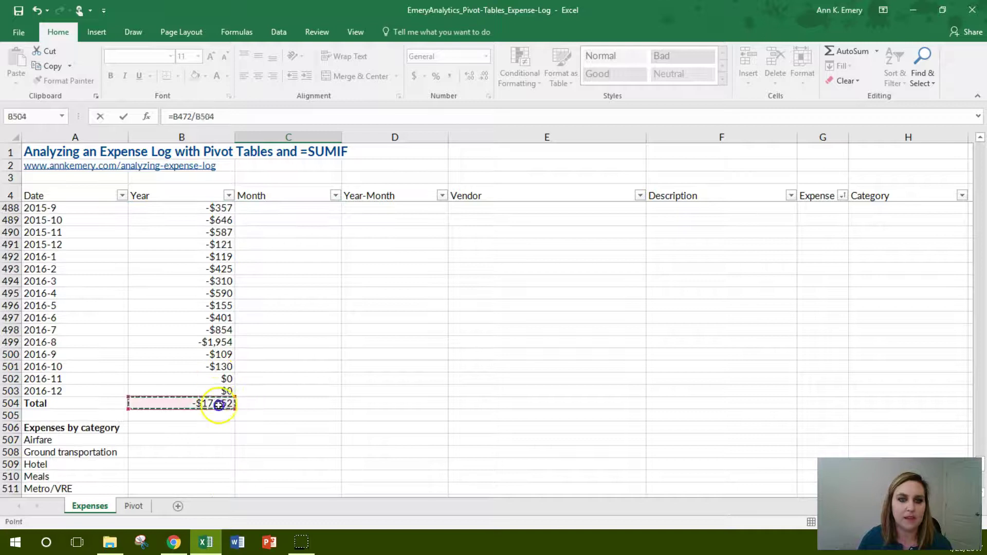
click(201, 115)
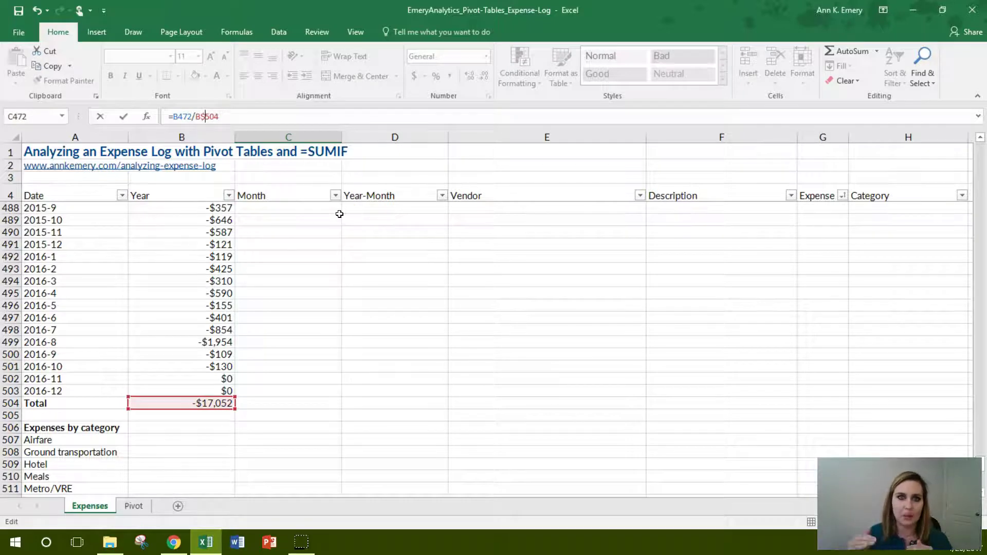
text($)
key(Return)
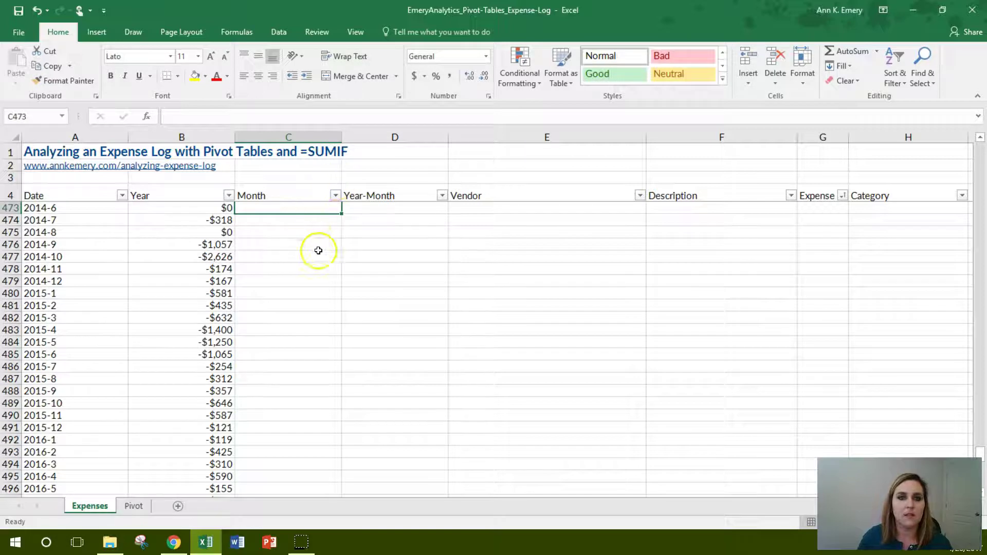
Format C472 as a percentage with one decimal and fill its formula down the months through C503.
scroll(327, 249, up, 2)
click(332, 267)
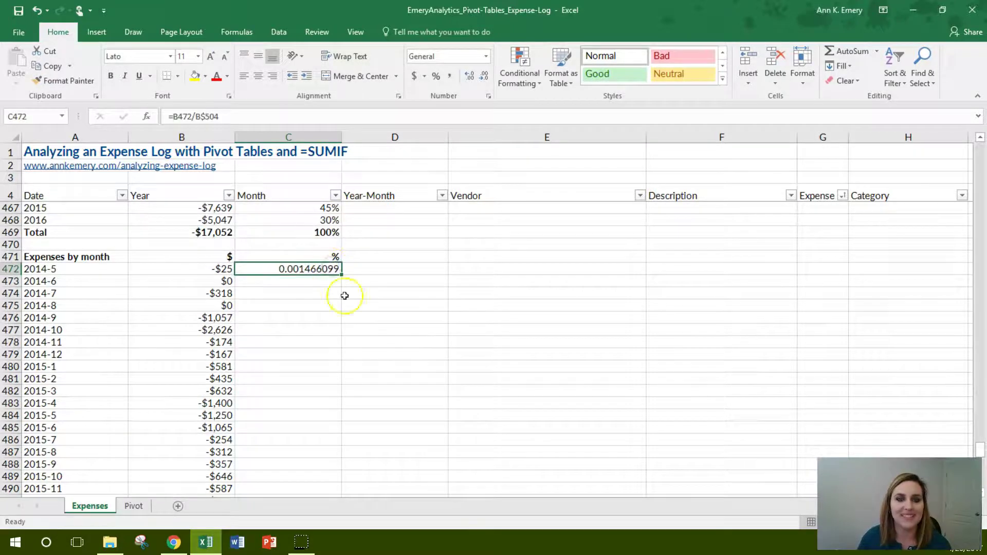
click(435, 77)
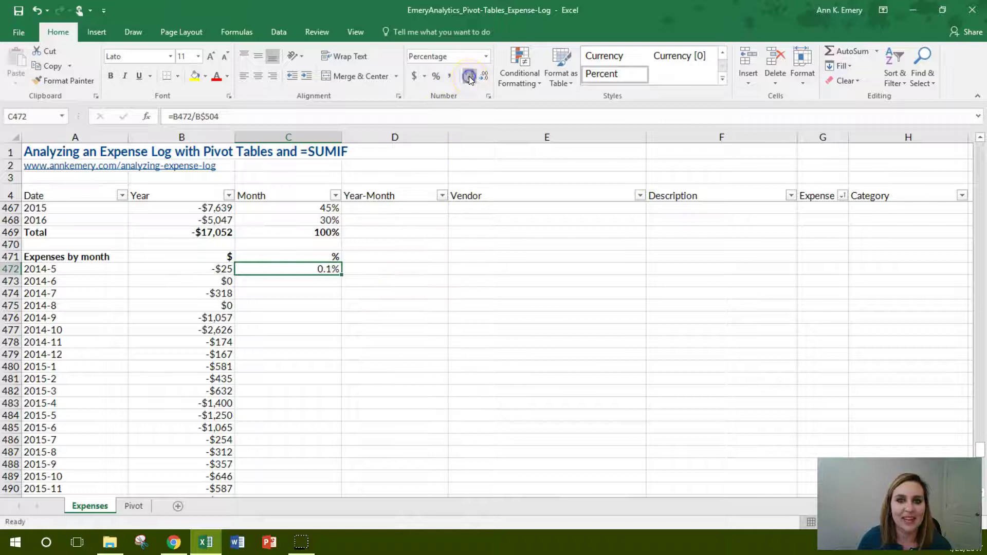
double_click(342, 274)
scroll(348, 313, down, 8)
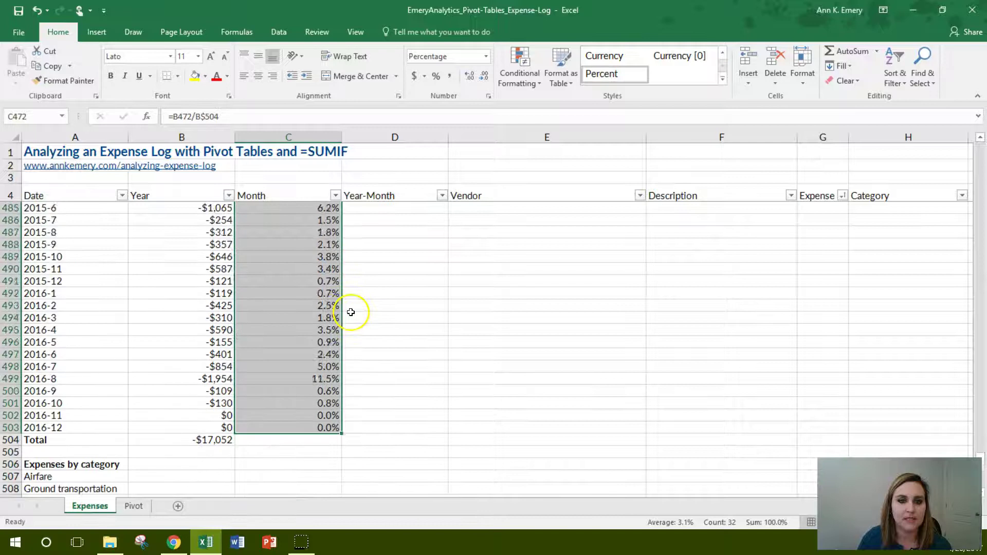
Copy the SUM formula from B504 to C504 as a whole percentage and make both monthly total cells bold.
click(221, 366)
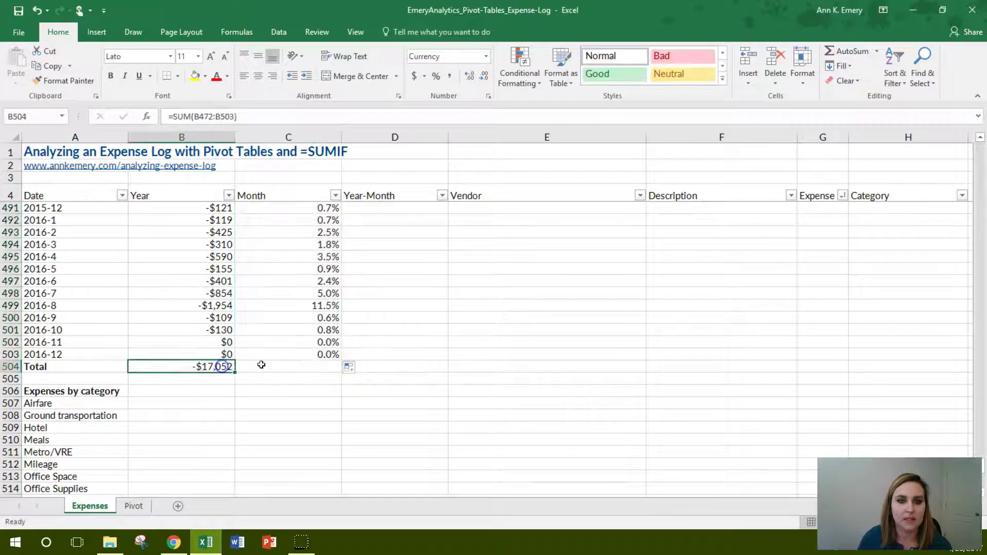
key(ctrl+c)
click(283, 366)
key(ctrl+v)
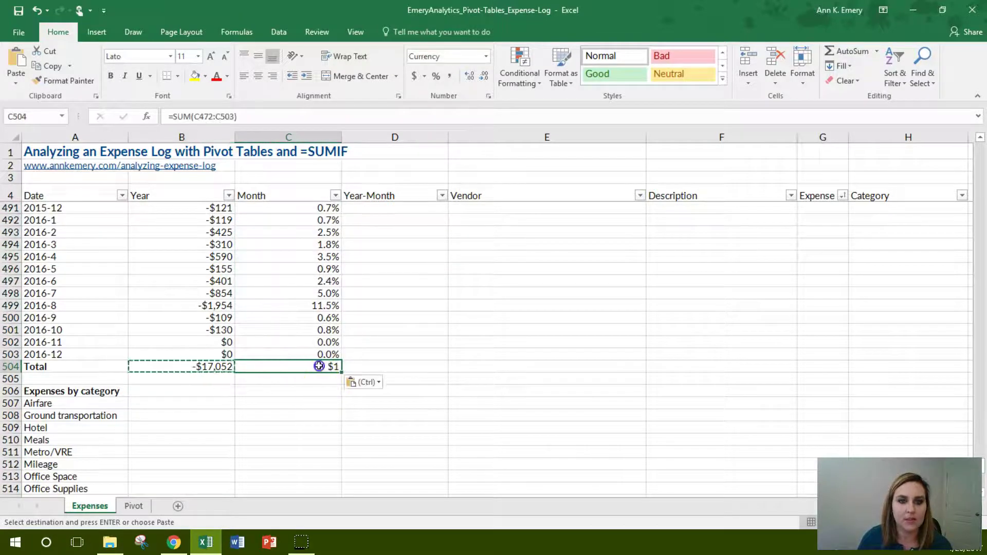
click(436, 78)
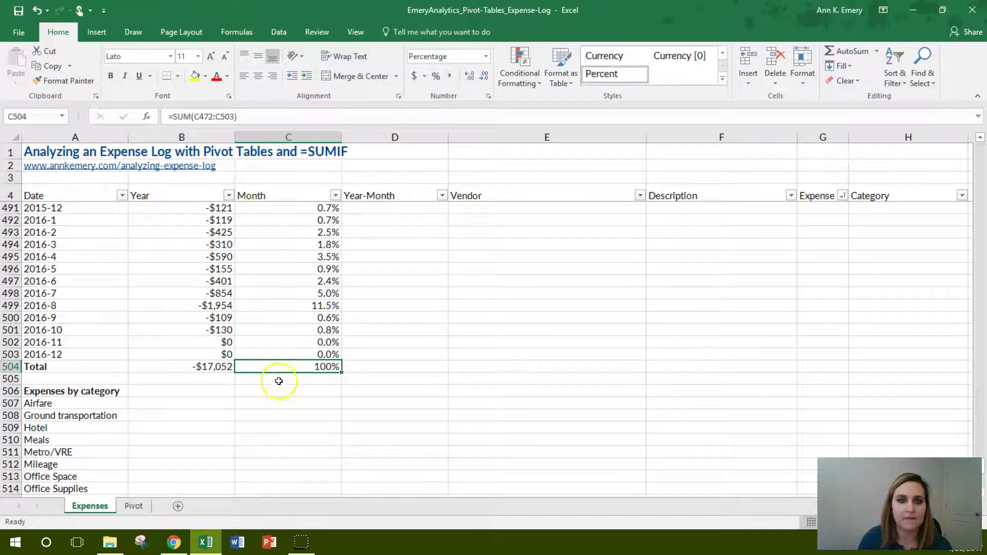
drag(276, 366, 205, 365)
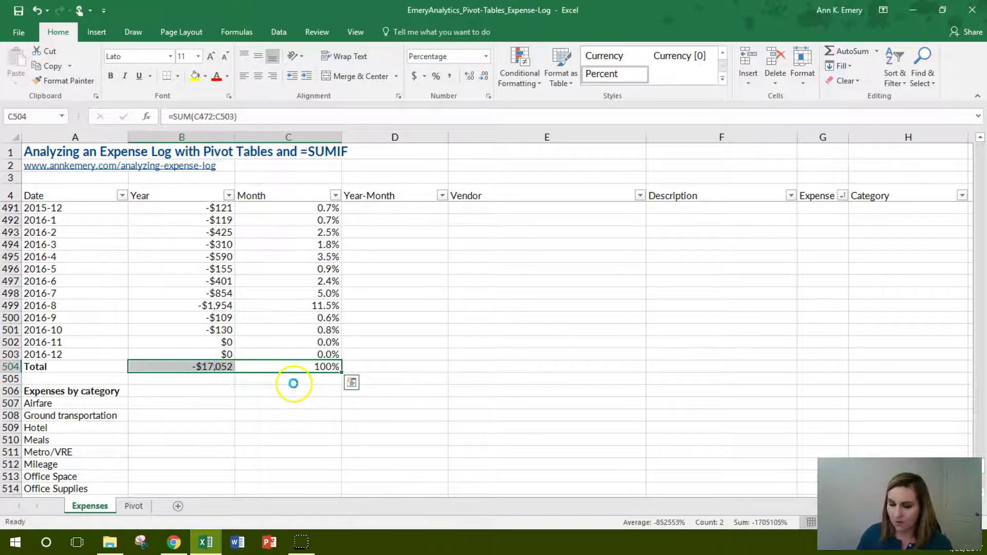
key(ctrl+b)
Add the column headings $ in B506 and % in C506 beside Expenses by category.
scroll(293, 383, down, 2)
click(201, 318)
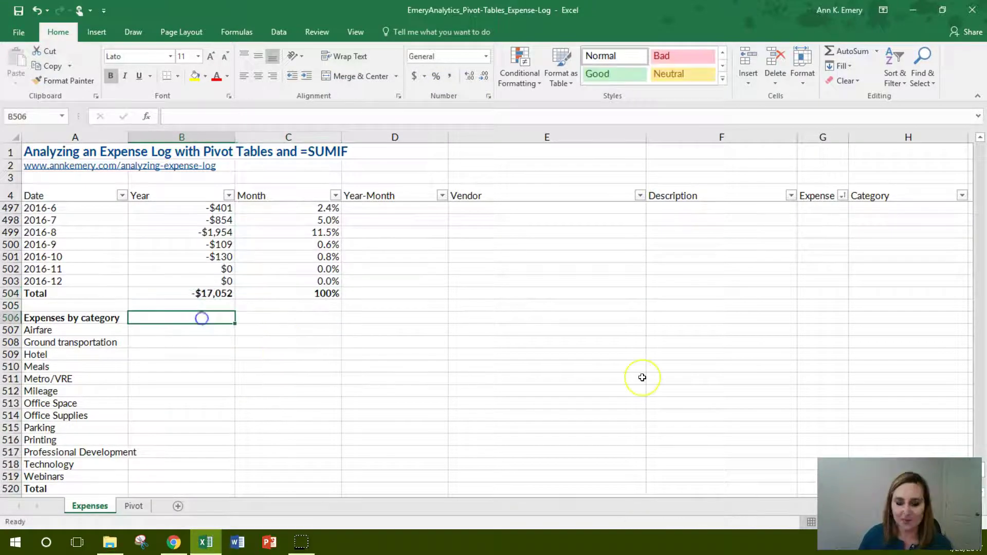
text($)
key(Tab)
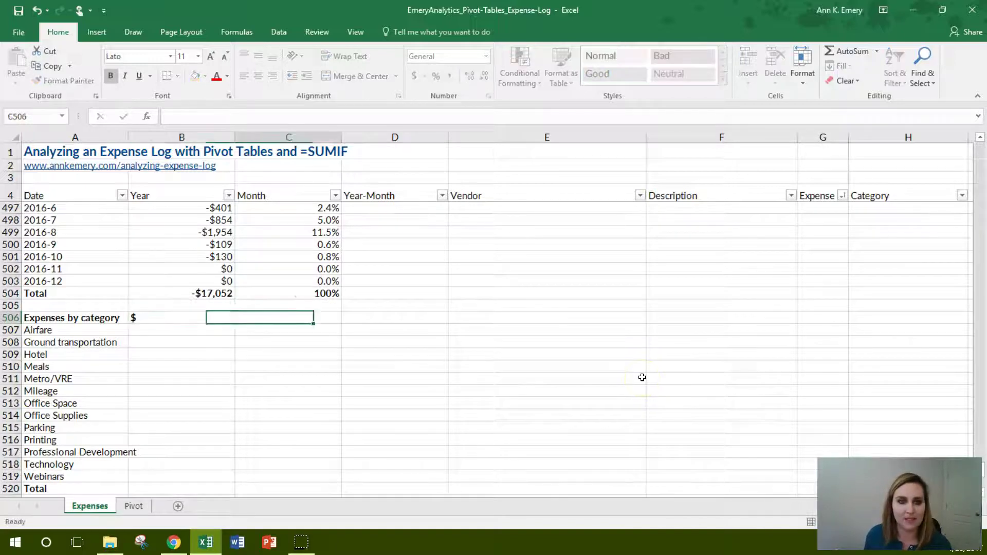
text(%)
key(Tab)
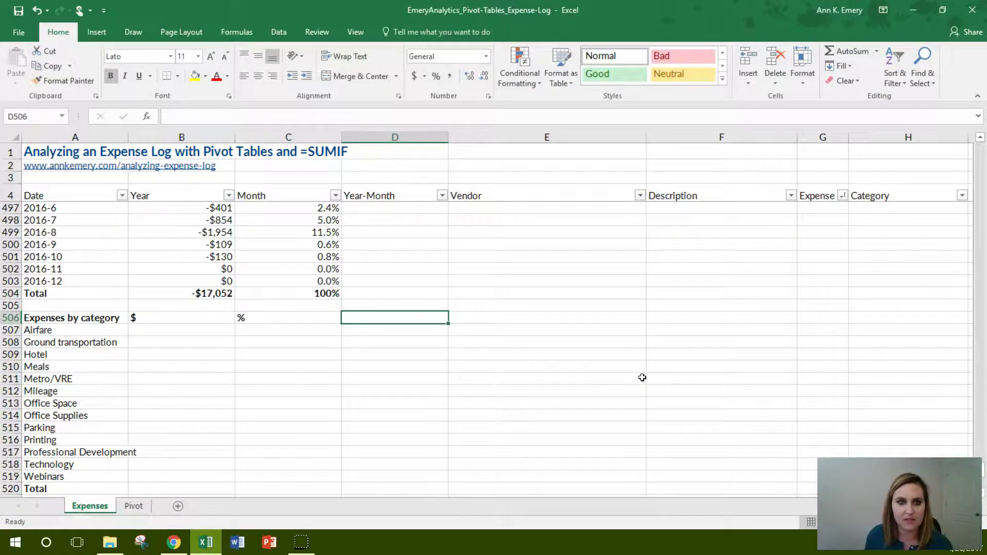
Start a SUMIF formula in B507 for Airfare with the row-locked Category range H$5:H$463 as its criteria range.
key(Return)
text(=sumif()
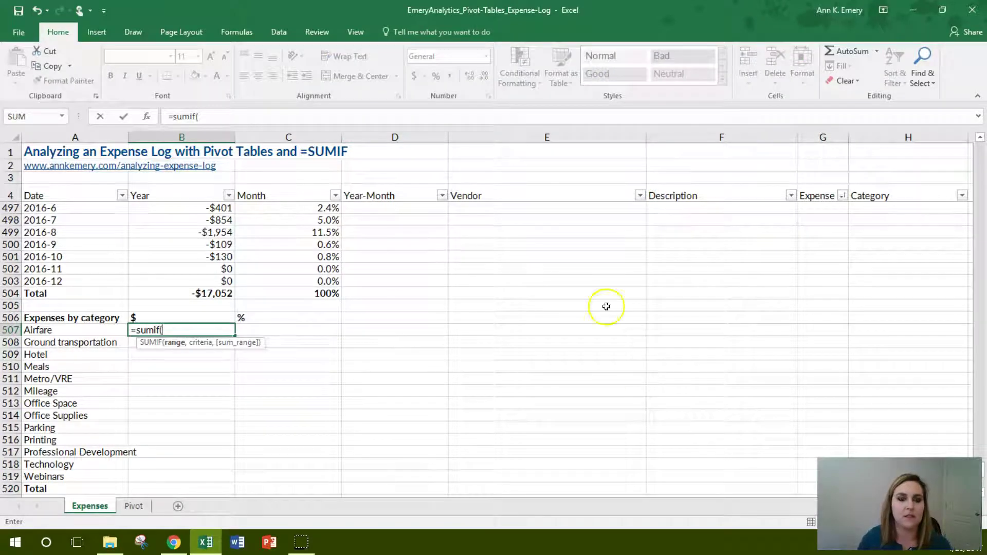
scroll(578, 343, up, 3)
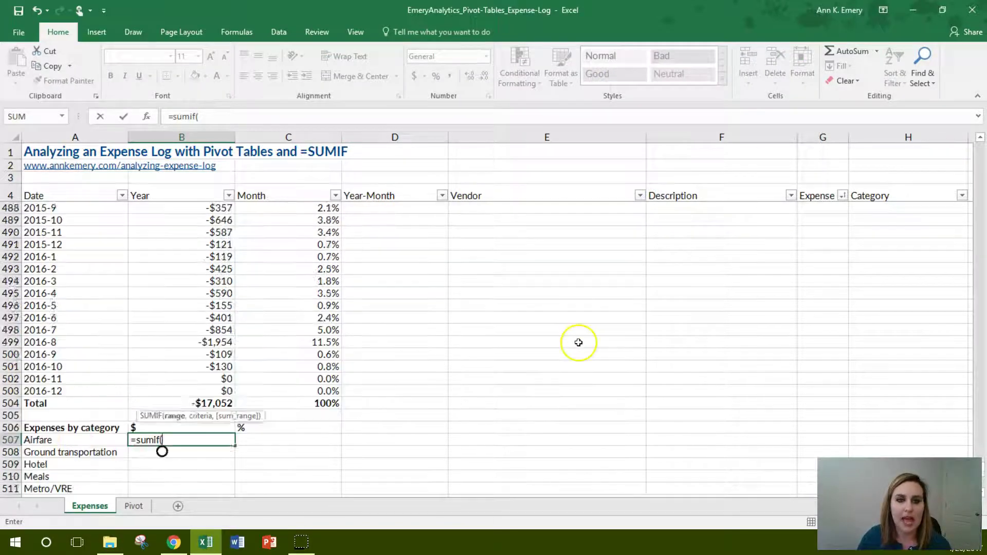
scroll(578, 342, up, 14)
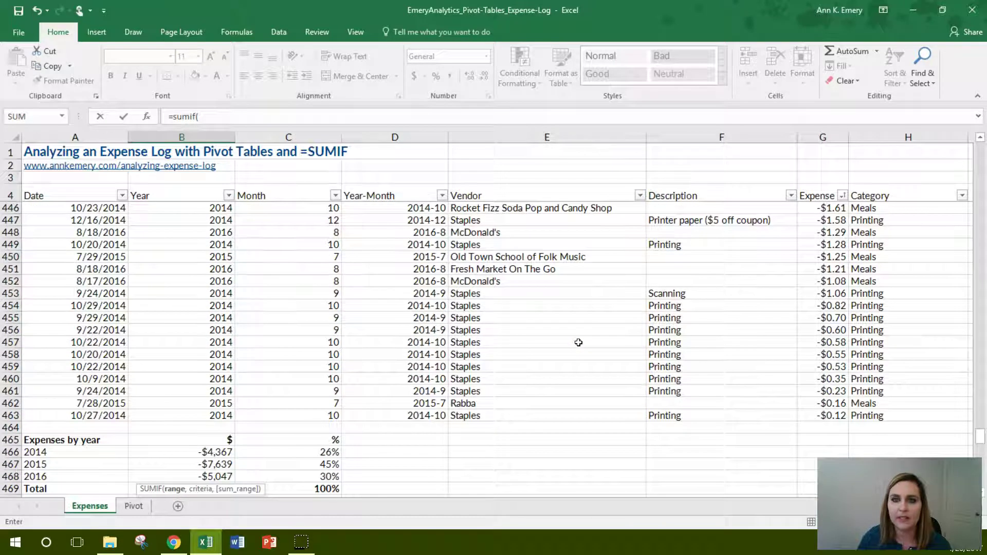
click(885, 416)
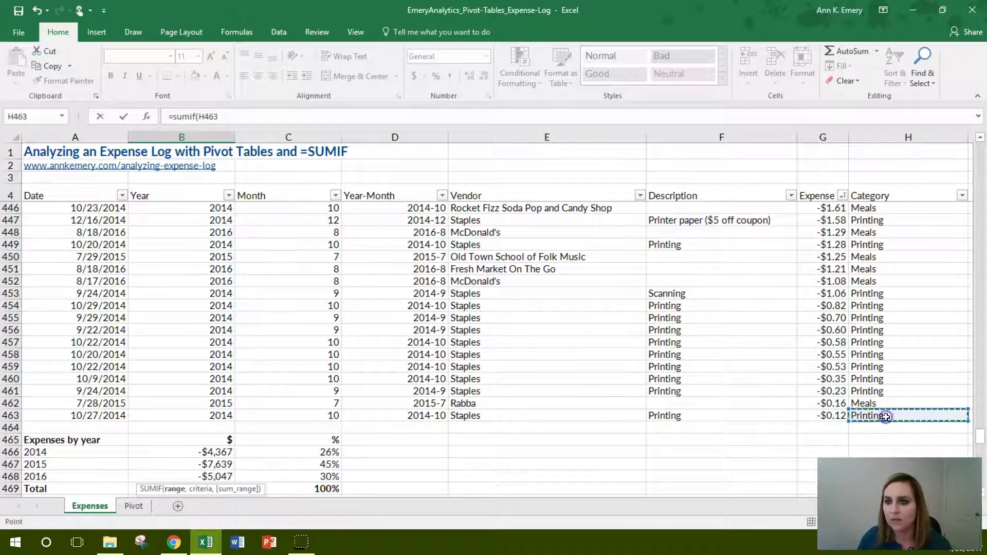
key(ctrl+shift+Up)
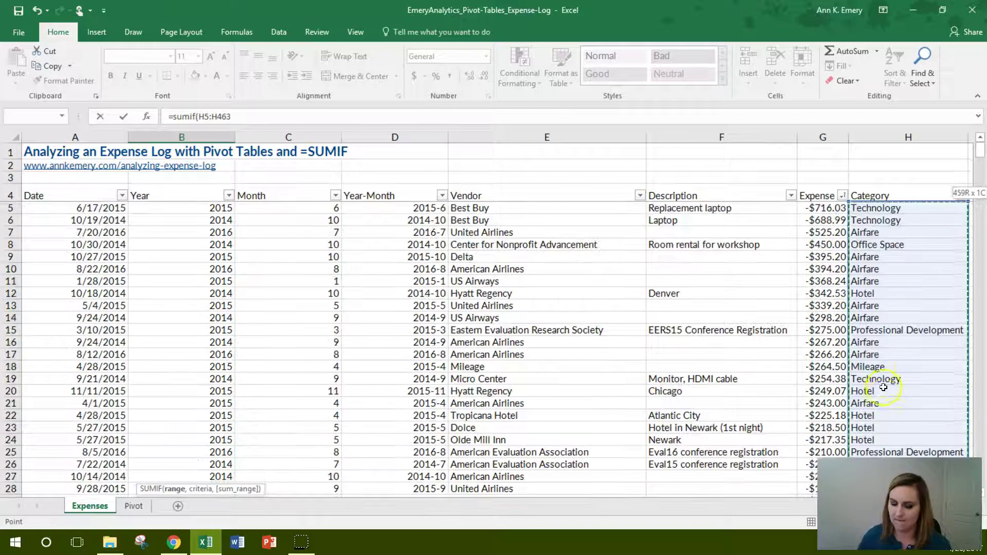
click(205, 117)
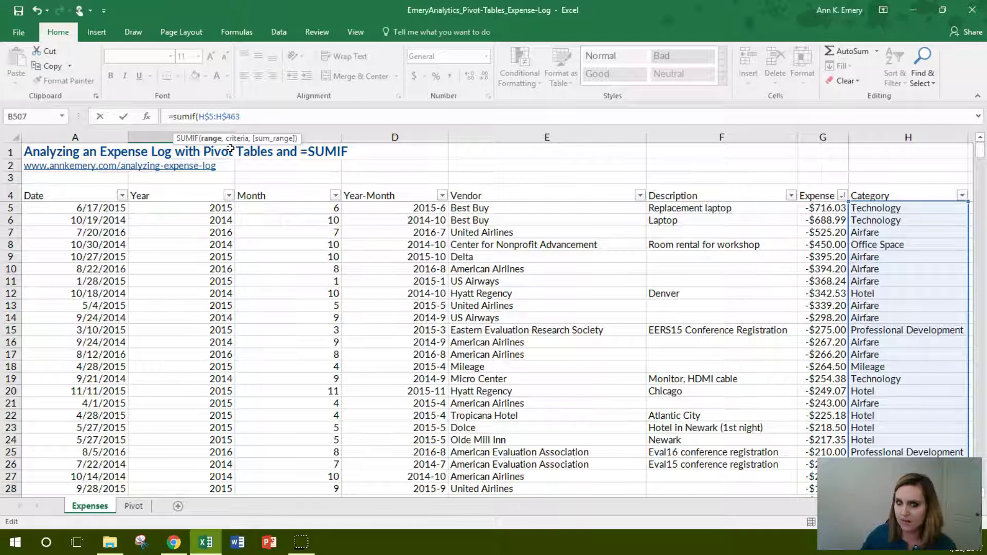
click(248, 117)
text(,)
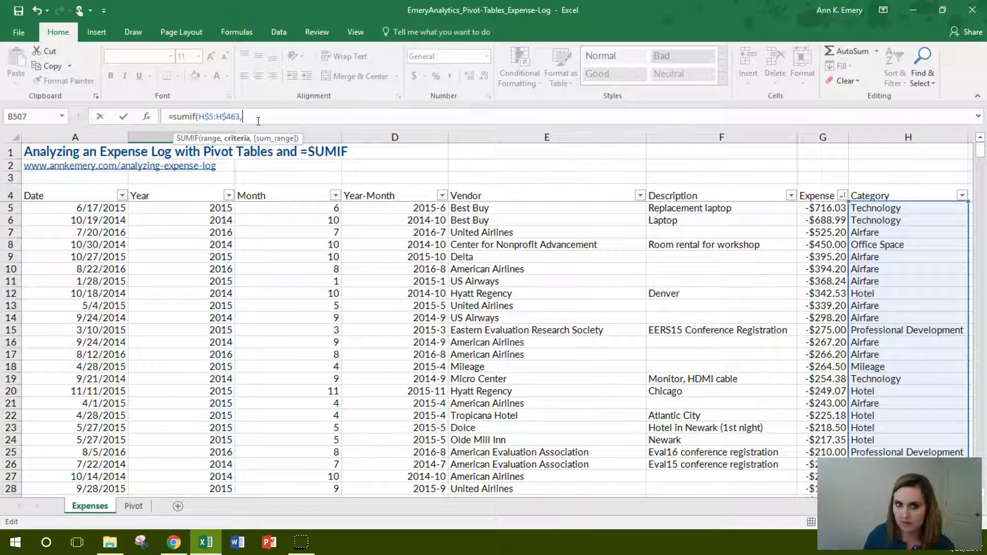
Add A507 as the criterion and the Expense range G5:G463 as the sum range of the B507 SUMIF.
drag(980, 150, 983, 469)
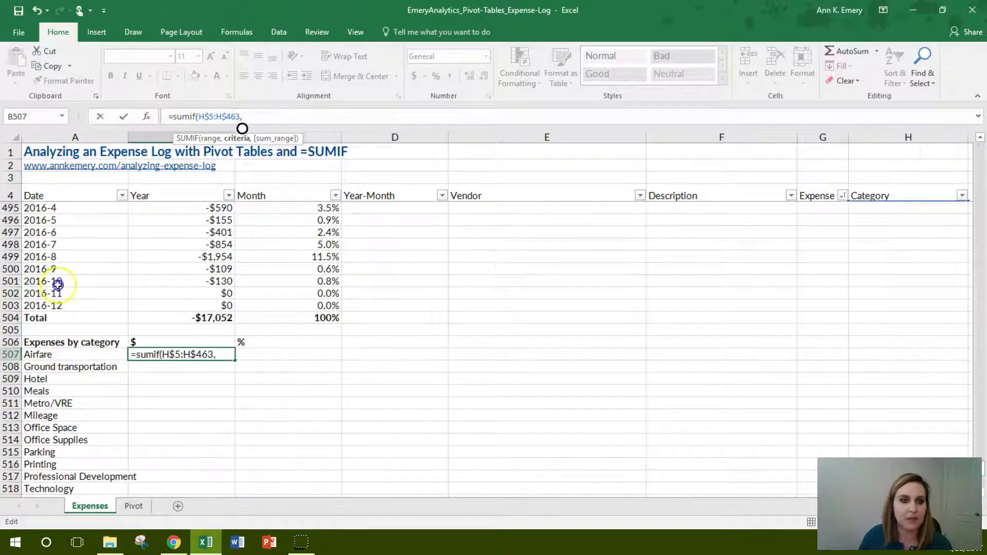
click(72, 355)
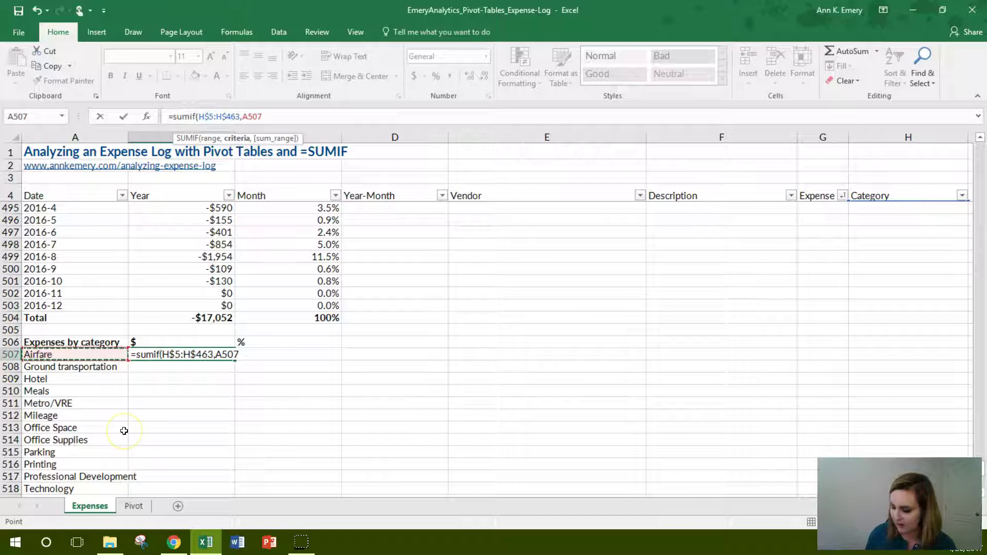
text(,)
scroll(493, 313, right, 2)
drag(982, 468, 978, 136)
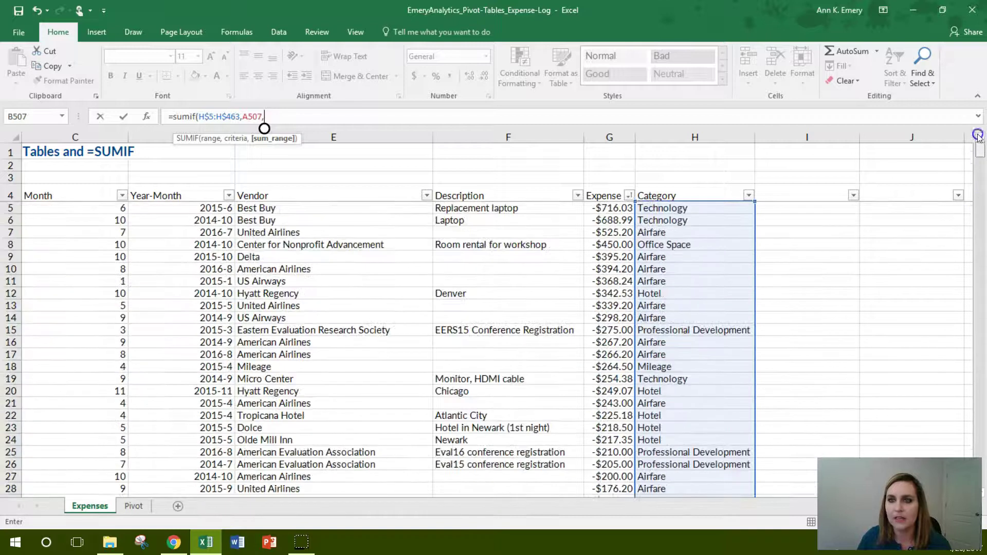
click(608, 207)
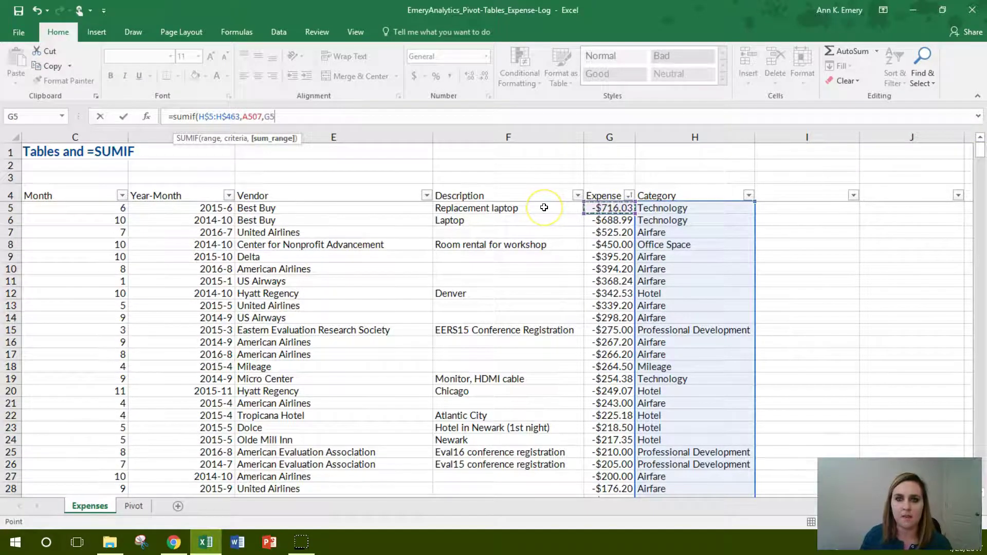
key(ctrl+shift+Down)
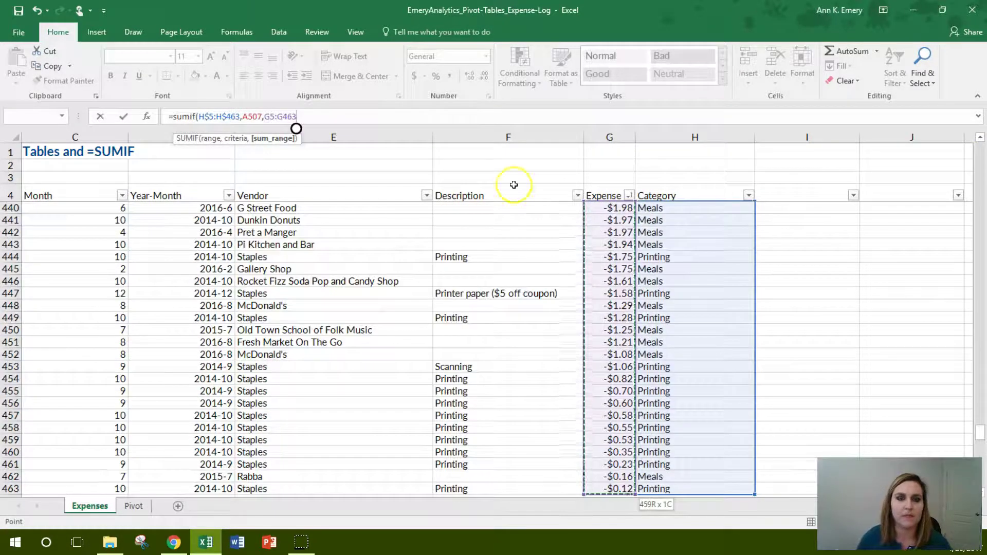
Lock the rows of the sum range as G$5:G$463 and complete the Airfare SUMIF formula.
click(268, 116)
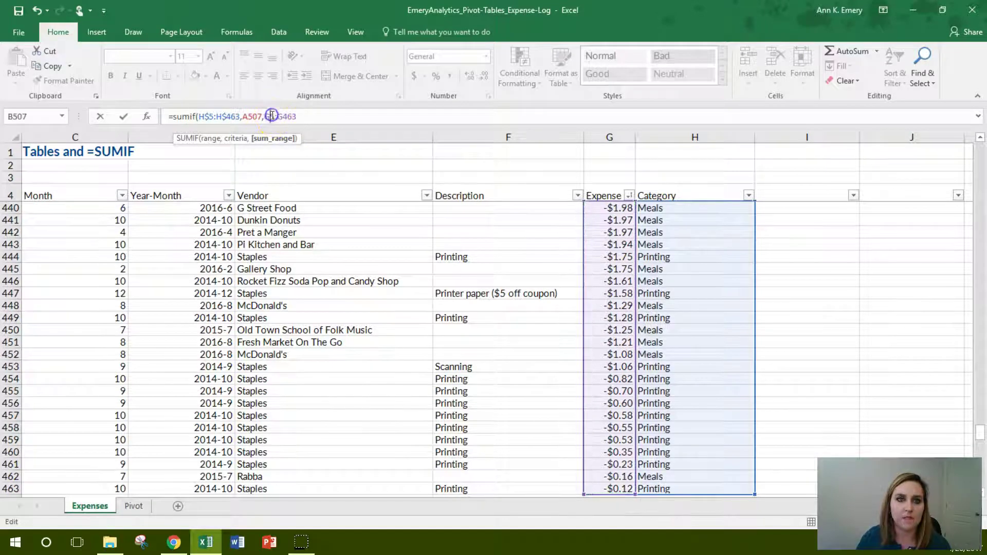
text($)
click(283, 117)
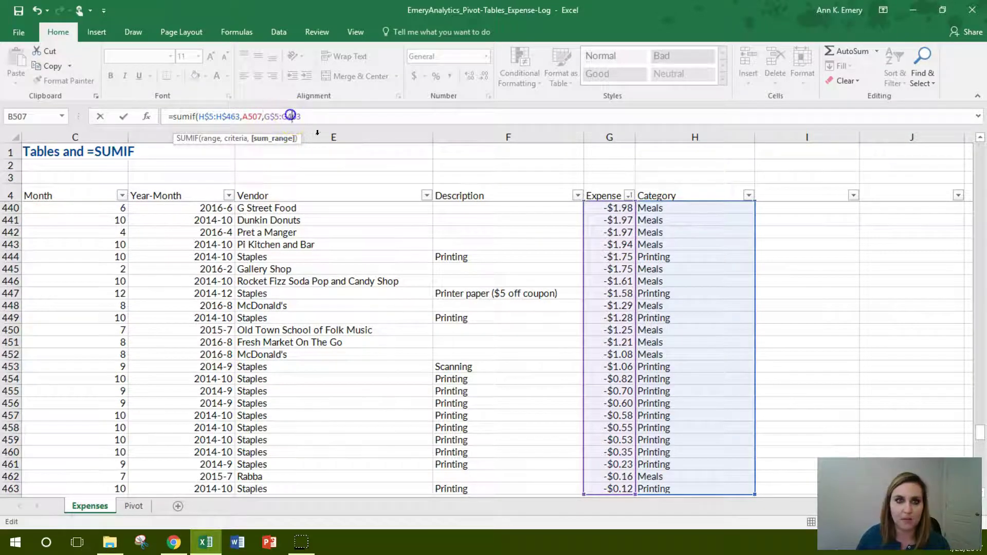
click(291, 116)
text($)
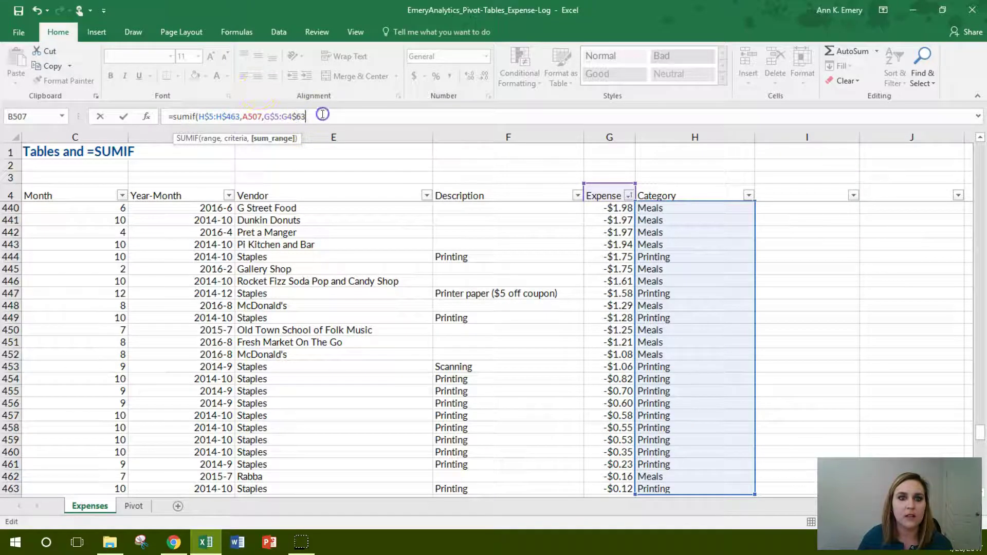
click(296, 117)
key(BackSpace)
click(288, 114)
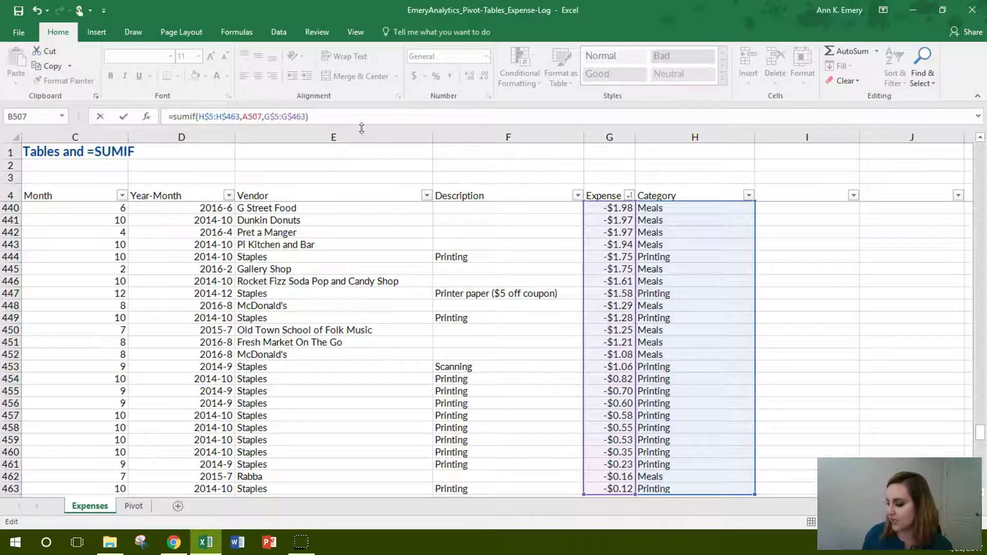
key(Return)
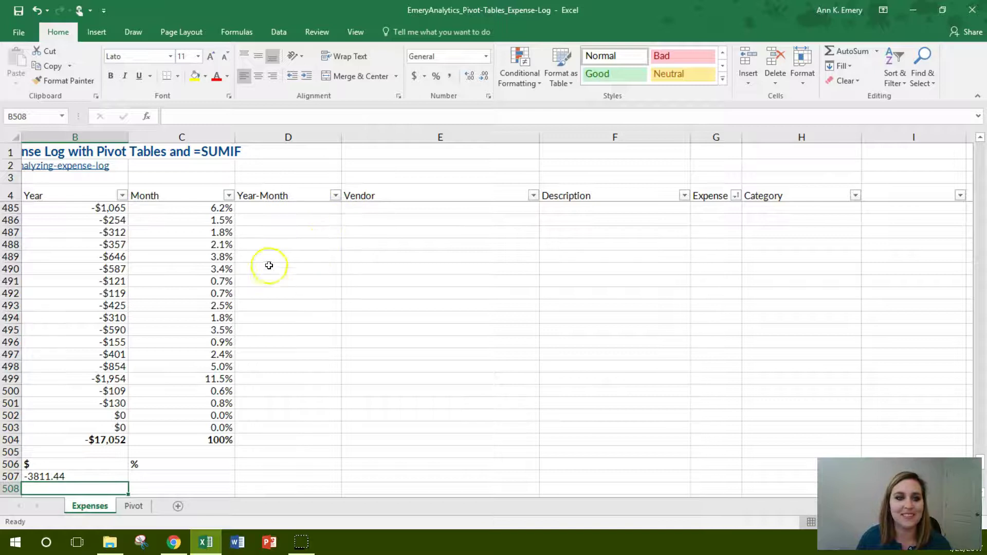
Format the Airfare amount in B507 as currency with no decimal places.
scroll(266, 264, down, 2)
scroll(663, 488, left, 1)
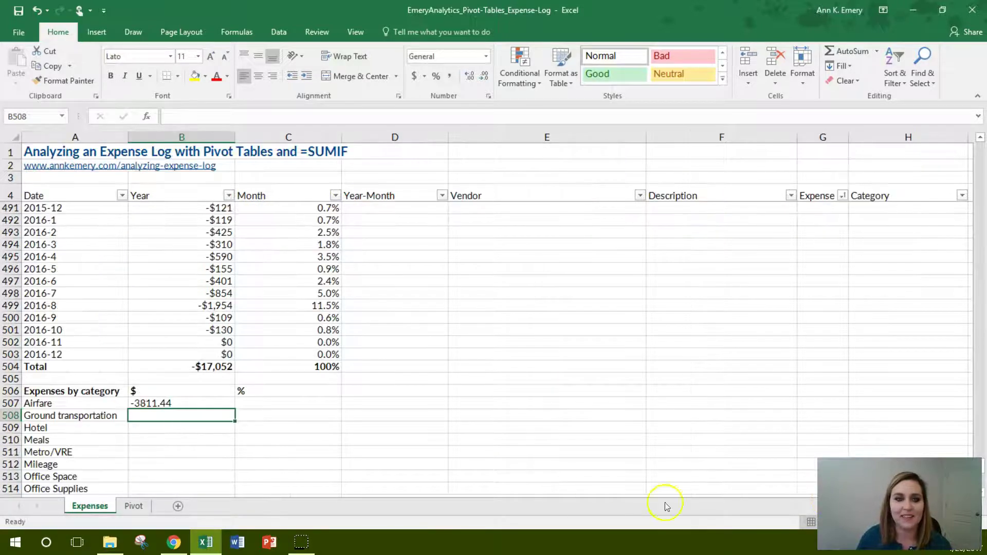
scroll(392, 412, down, 2)
click(205, 330)
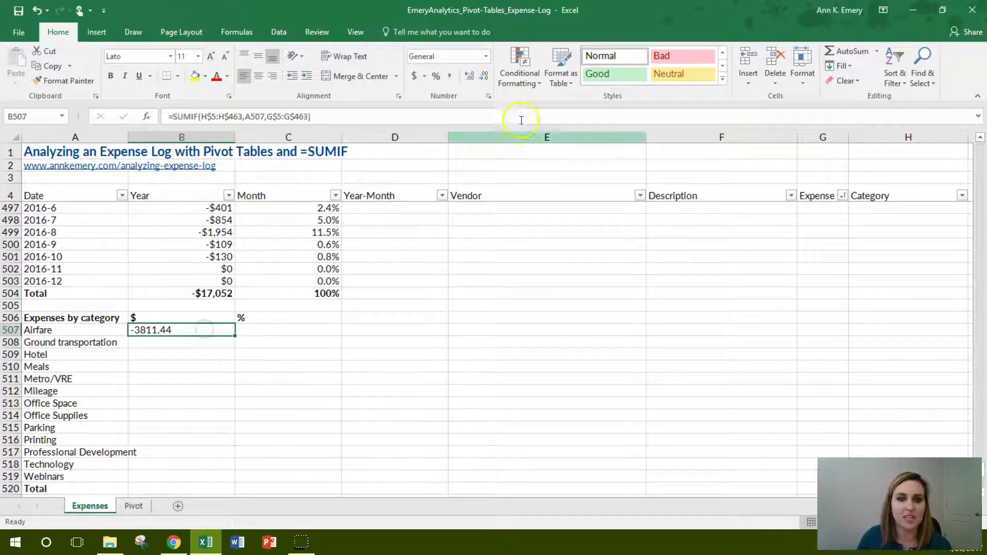
click(485, 56)
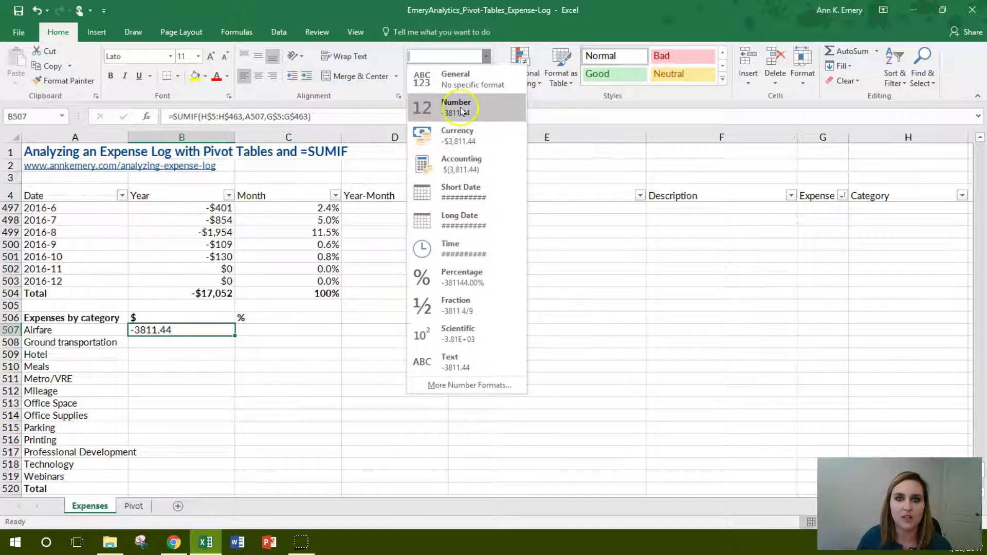
click(481, 135)
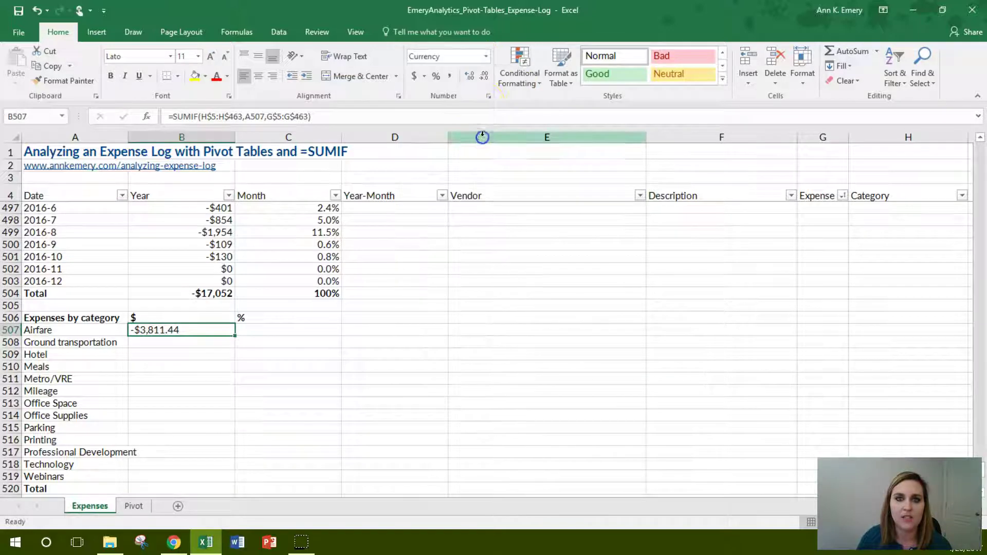
click(483, 76)
click(484, 76)
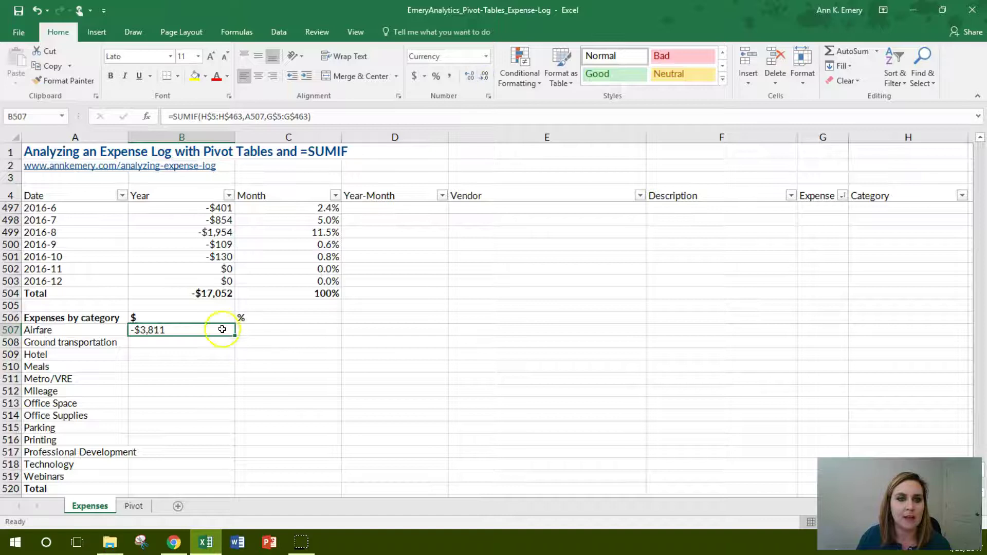
Right-align the $ and % headings and the Airfare row cells in B506:C507.
drag(220, 319, 275, 332)
key(alt+h)
key(a)
key(r)
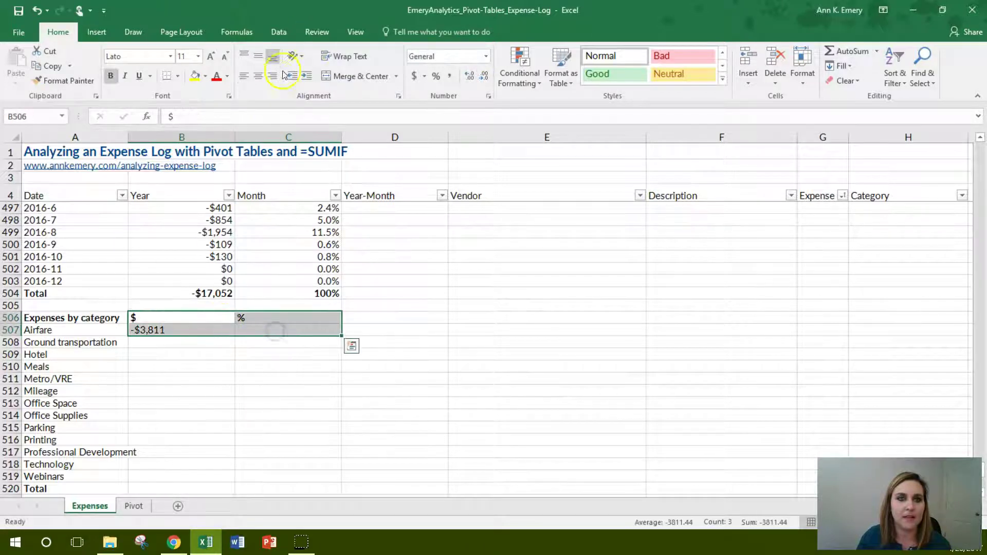
Fill the Airfare SUMIF formula from B507 down the category list through B520.
click(218, 329)
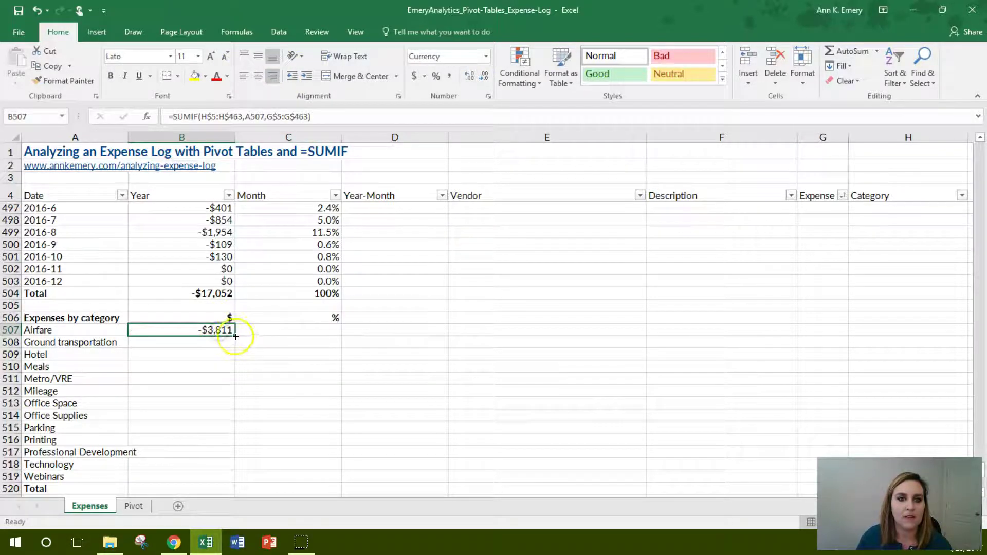
double_click(234, 335)
scroll(205, 330, down, 4)
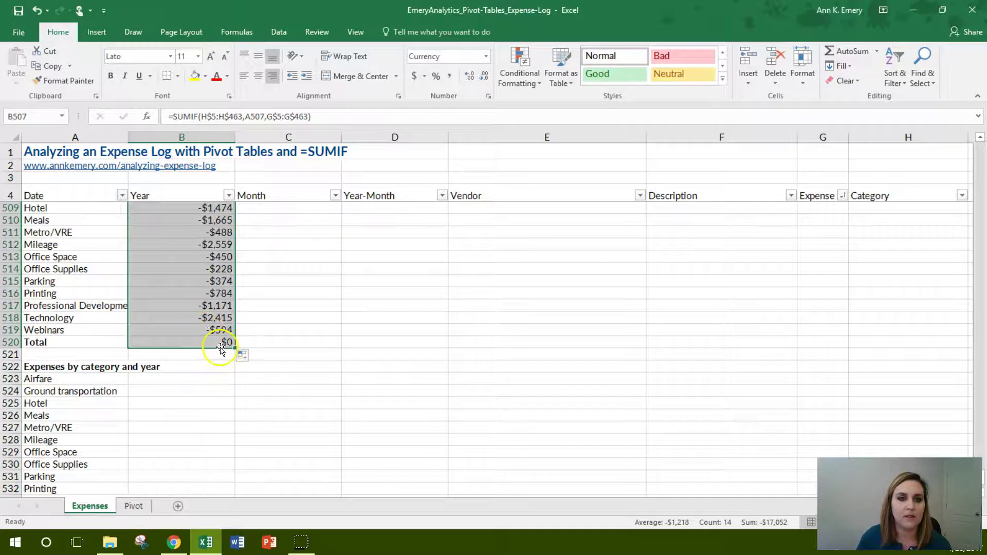
Replace the formula in the category Total cell B520 with a SUM of B507:B519.
click(216, 342)
text(=sum()
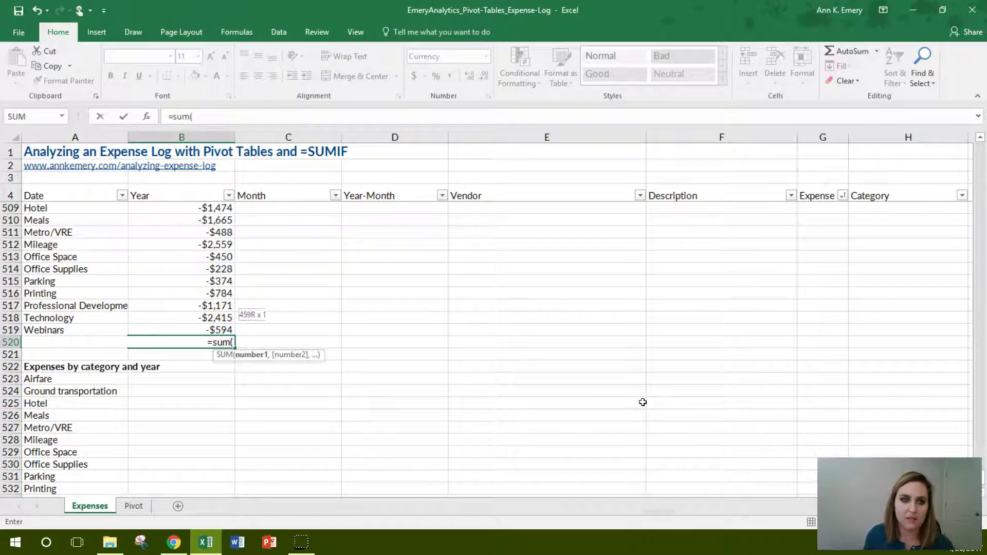
key(shift+Up)
key(Down)
key(Up)
key(Up)
key(ctrl+shift+Up)
key(shift+Down)
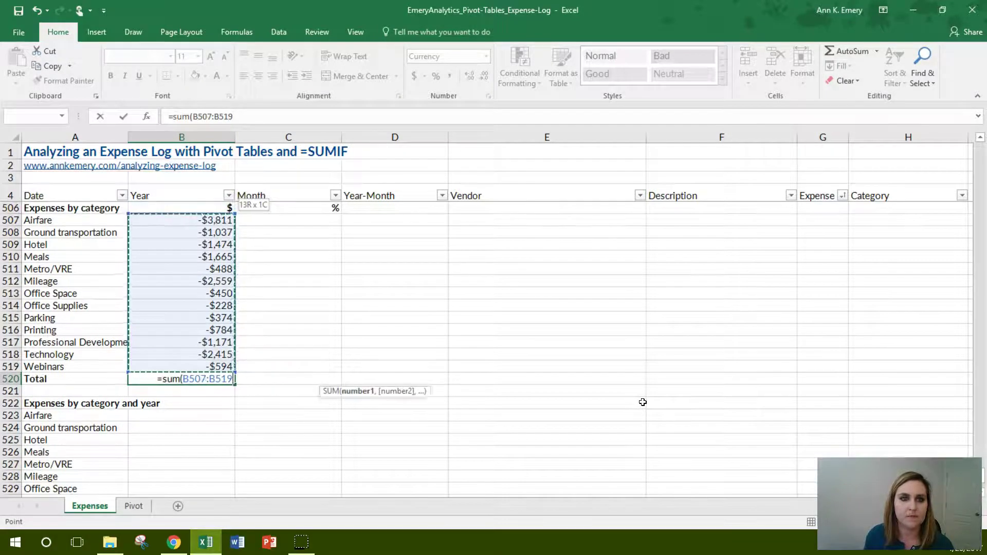
key(Return)
Start the Airfare percentage formula in C507 with B507 as the amount being divided.
key(Up)
key(Right)
key(Up)
key(Up)
key(Up)
key(Up)
key(Up)
key(Up)
key(Up)
key(Up)
key(Up)
key(Up)
key(Up)
key(Up)
key(Up)
key(Up)
key(Down)
text(=)
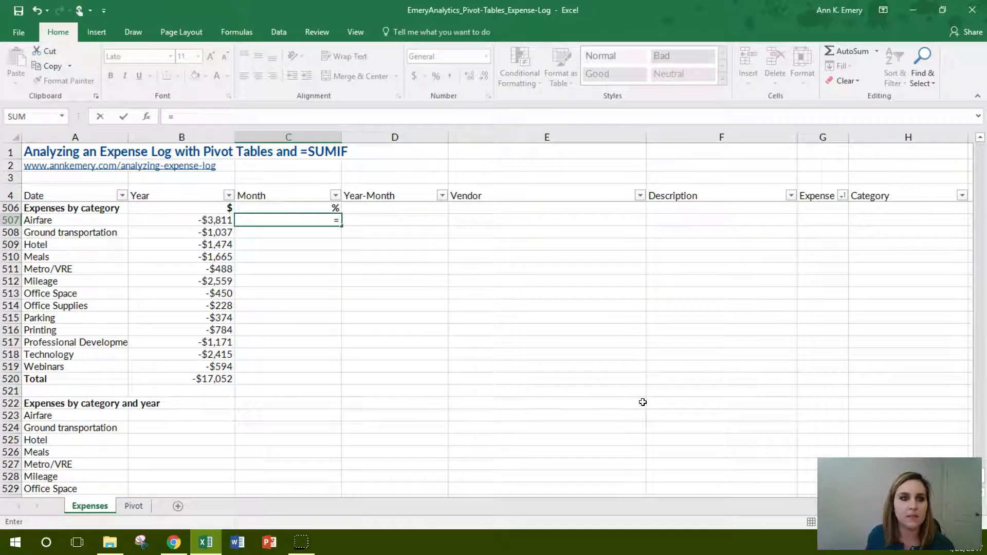
key(Left)
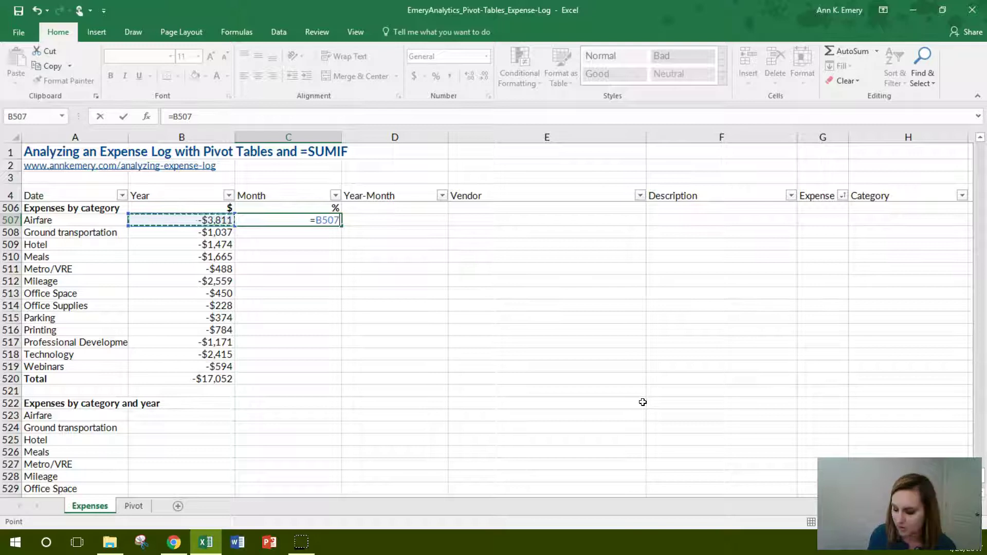
text(/)
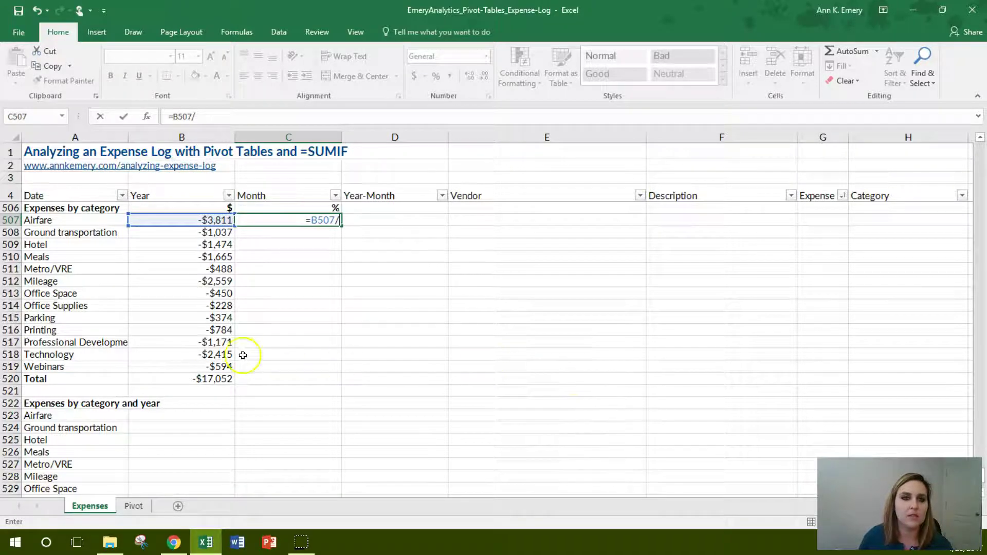
Divide by the category total with its row locked as B$520 and complete the formula =B507/B$520 in C507.
click(216, 379)
key(F4)
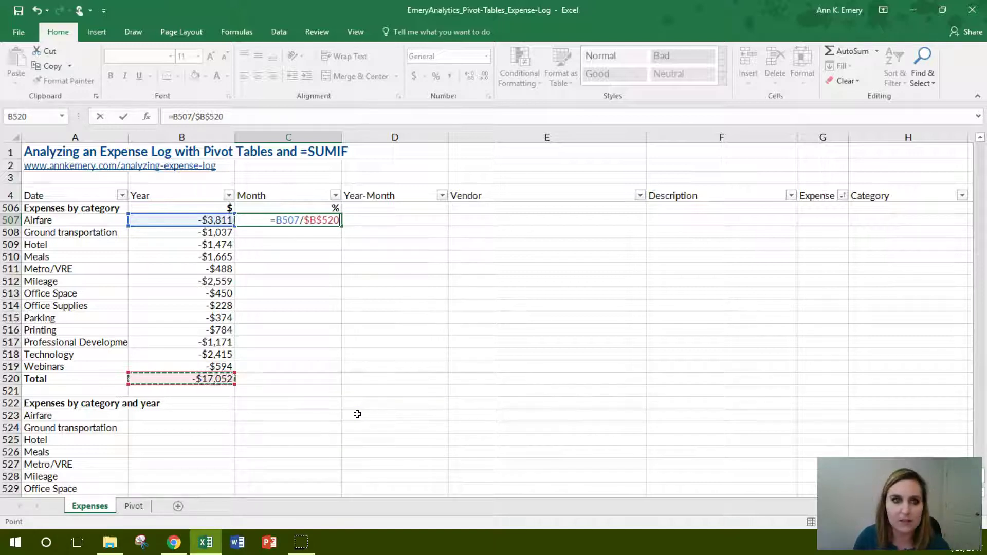
key(F4)
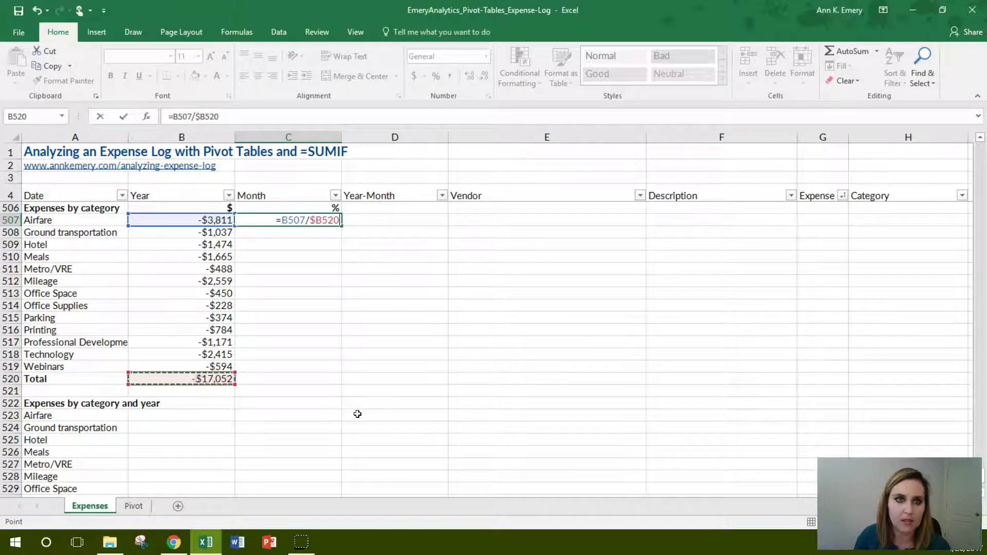
click(329, 219)
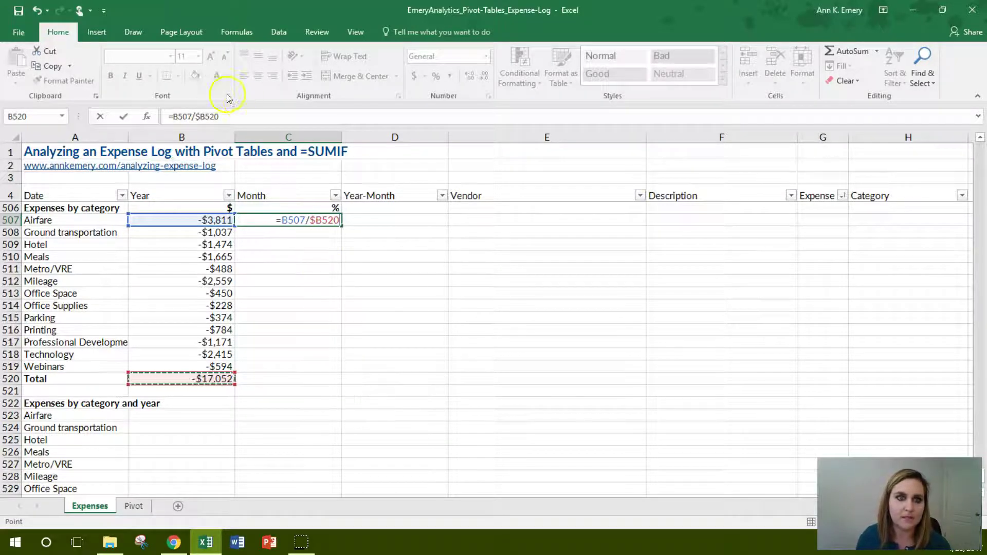
key(F4)
key(F4)
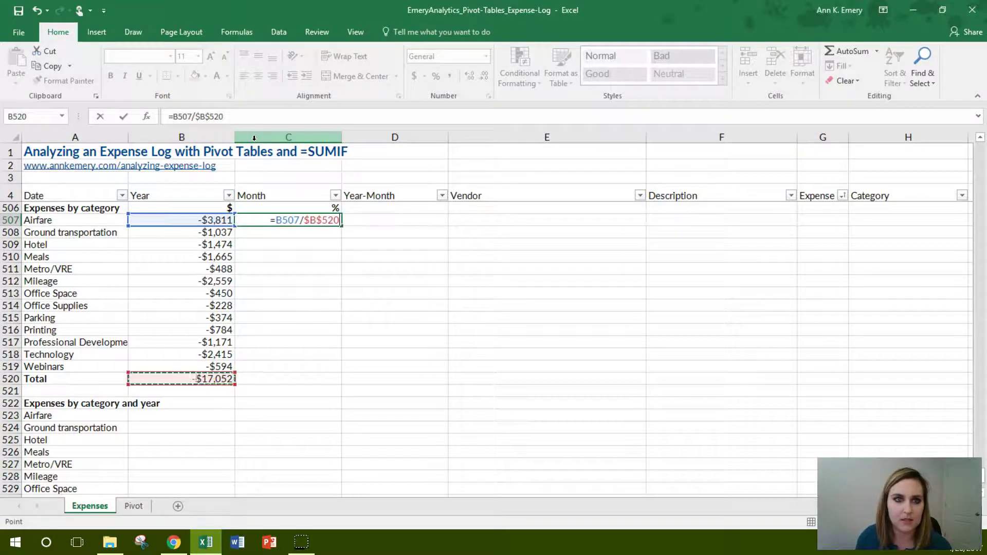
key(F4)
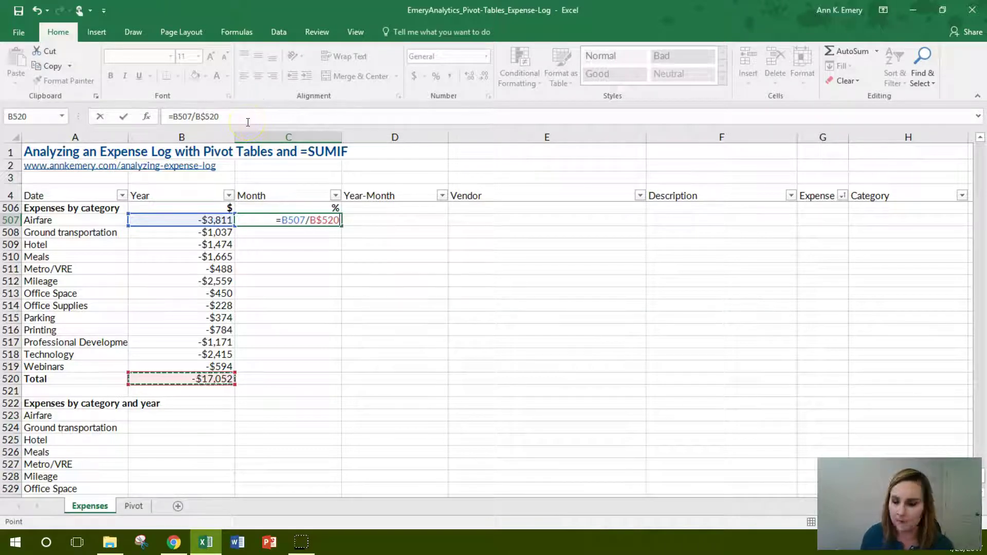
key(Return)
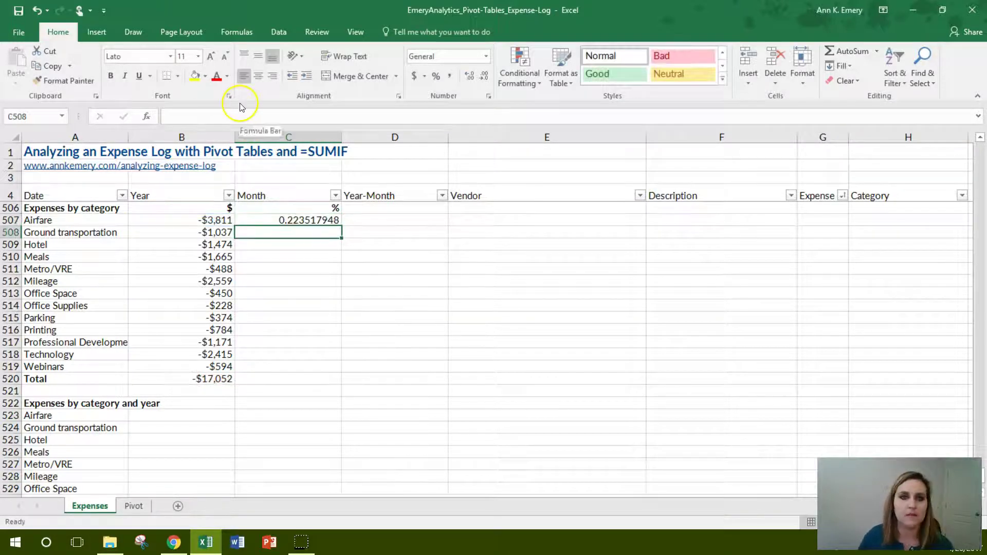
Format C507 as a percentage and fill its formula down to Webinars in C519.
click(304, 224)
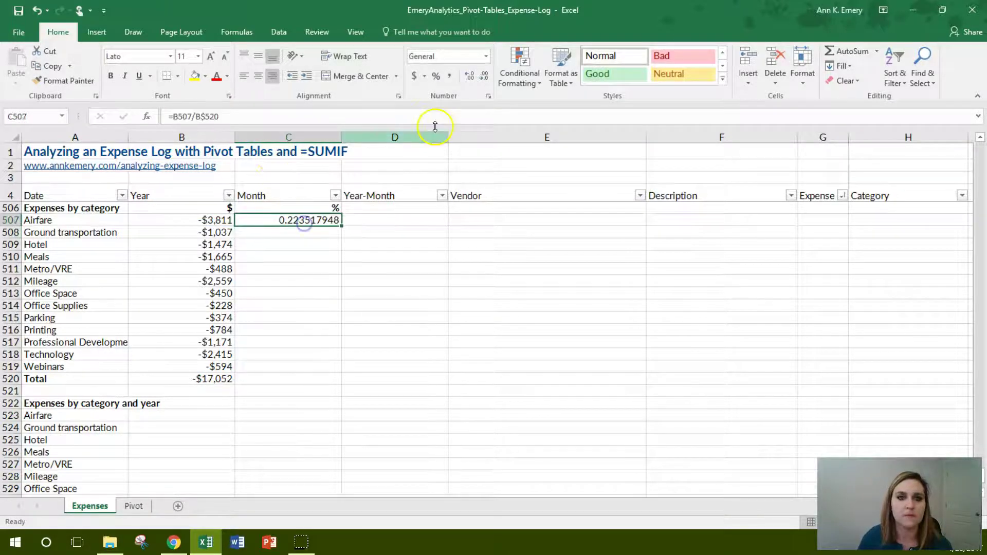
click(435, 77)
drag(341, 226, 341, 374)
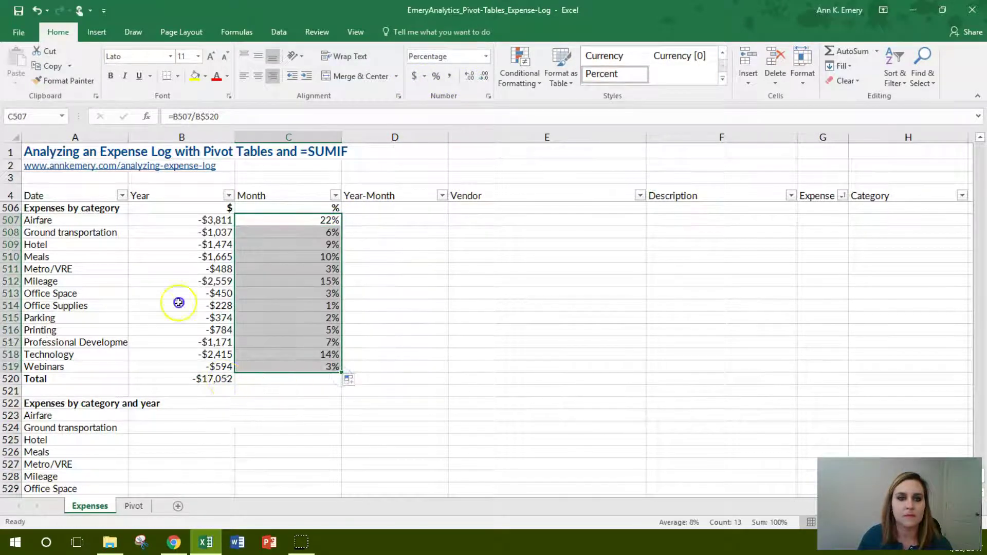
Copy the total formula from B520 into C520 and format it as a percentage.
click(211, 379)
key(ctrl+c)
click(269, 379)
key(ctrl+v)
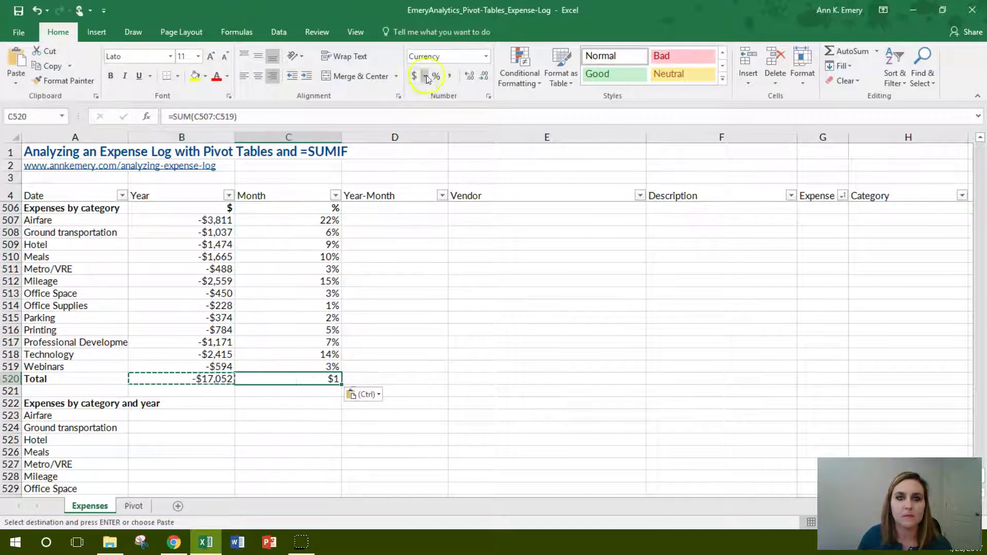
click(435, 77)
Add the year headings 2014, 2015 and 2016 in B522:D522 beside Expenses by category and year.
scroll(411, 354, down, 2)
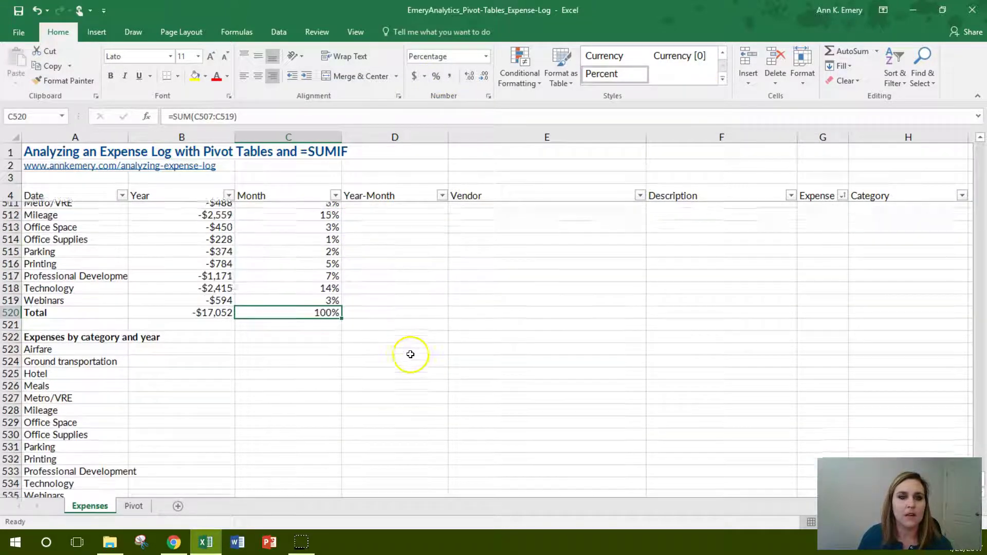
scroll(404, 350, down, 1)
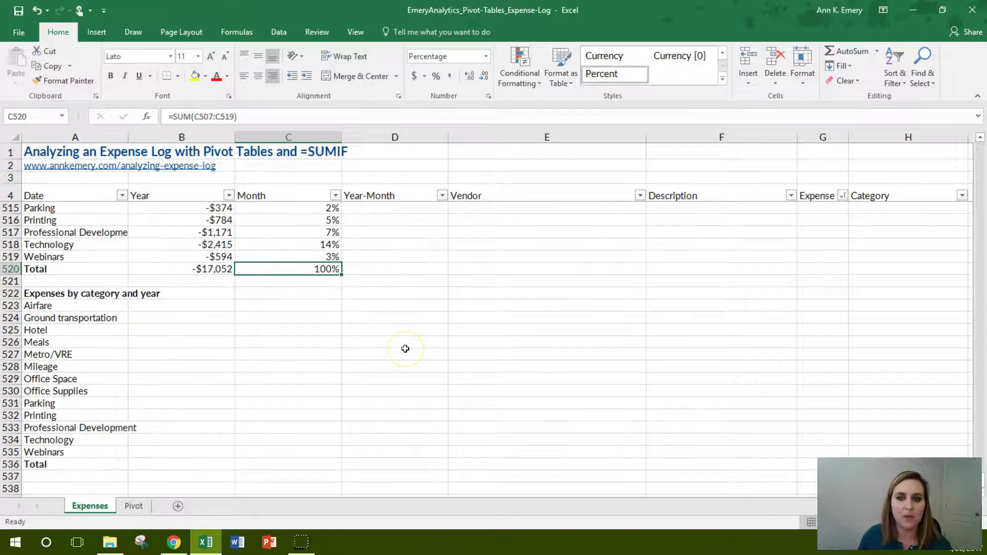
click(216, 296)
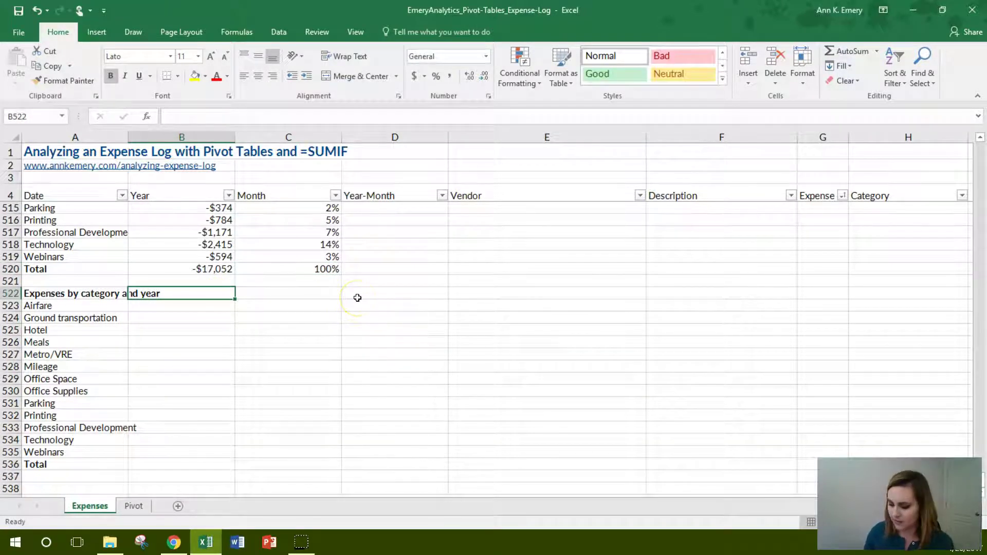
text(2)
key(Tab)
text(2)
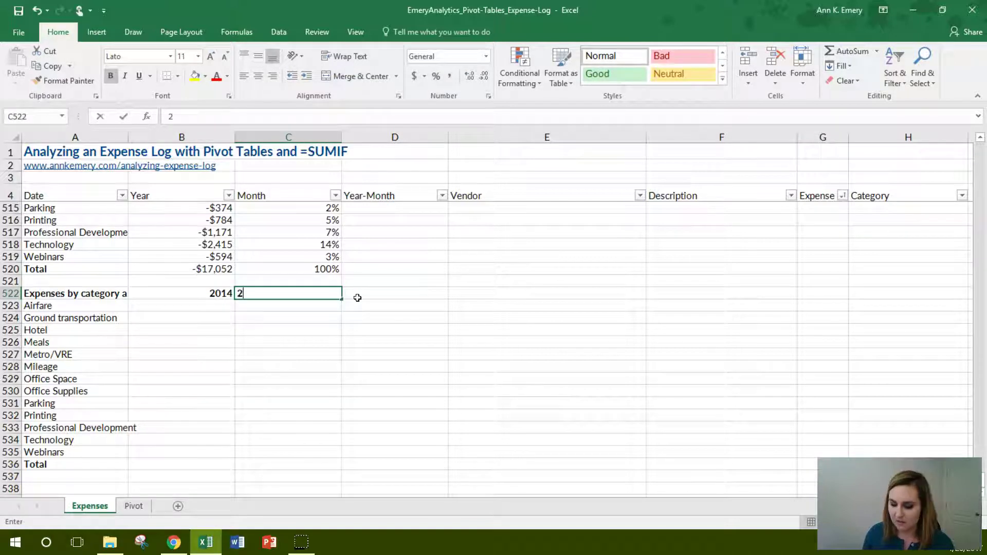
text(015)
key(Tab)
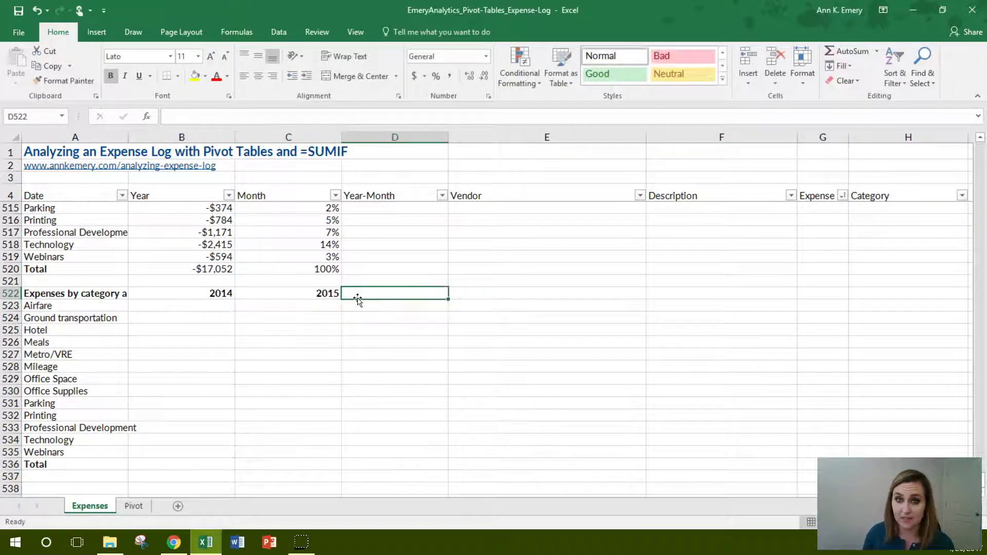
text(2016)
key(Return)
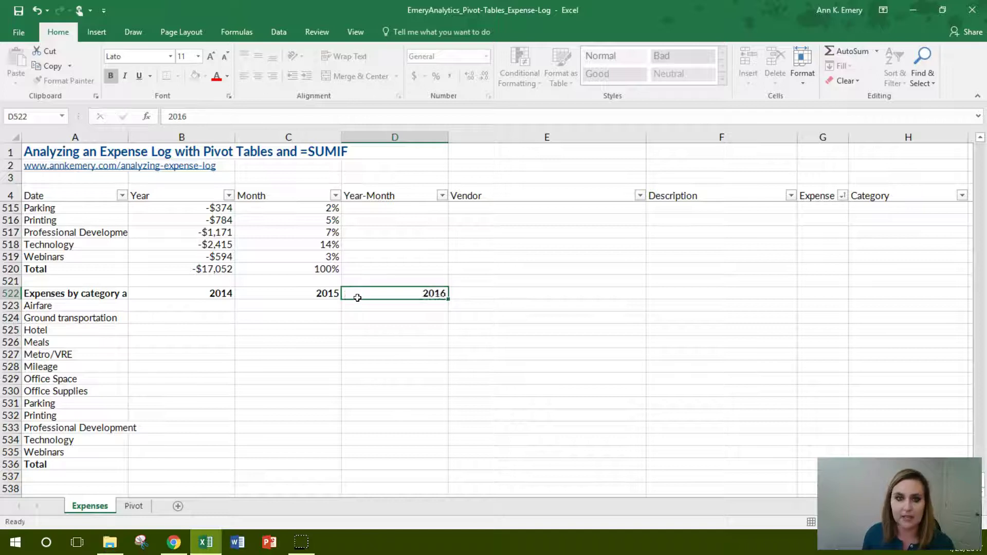
Arrange the PivotTable on the Pivot sheet with Category as rows and Year as columns, and return to the Expenses sheet.
click(143, 509)
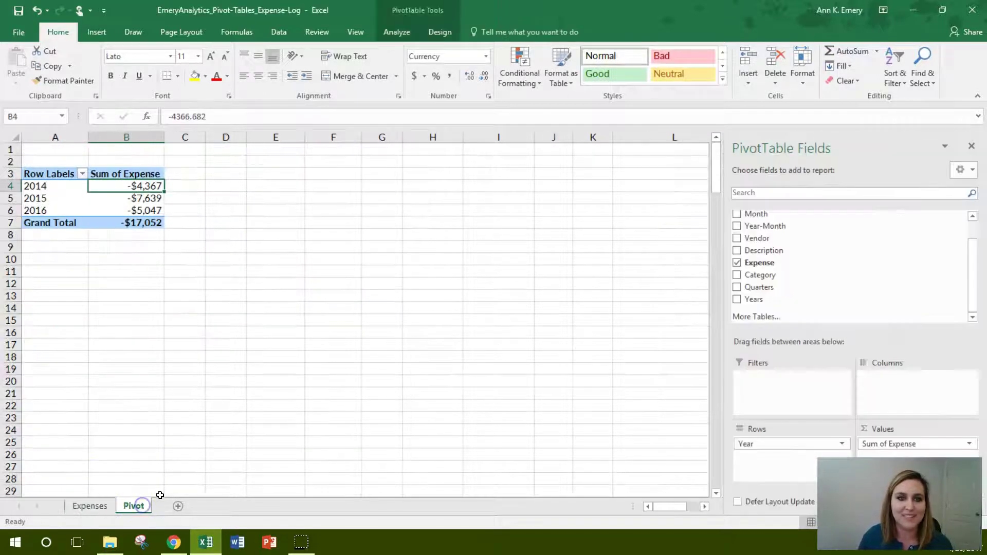
drag(793, 275, 896, 396)
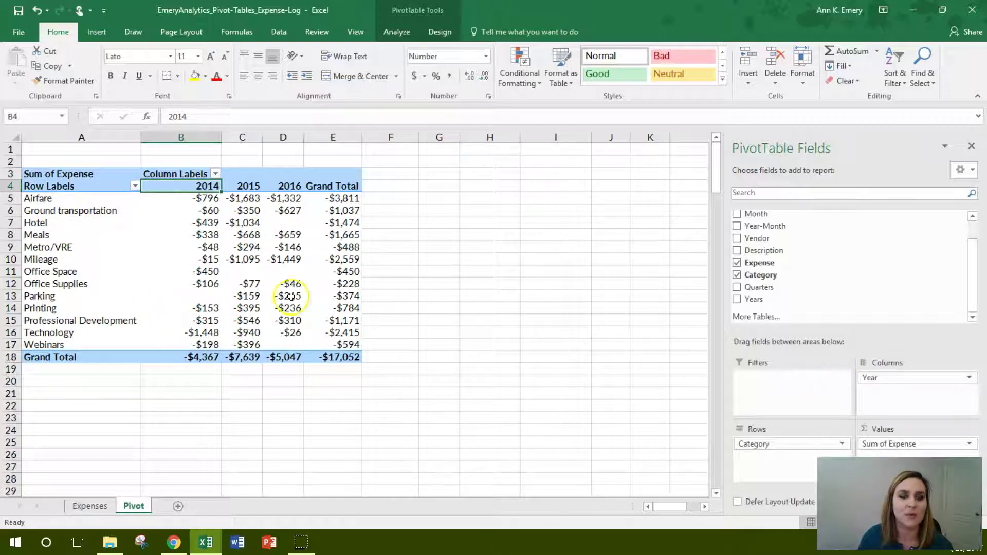
mouse_move(277, 216)
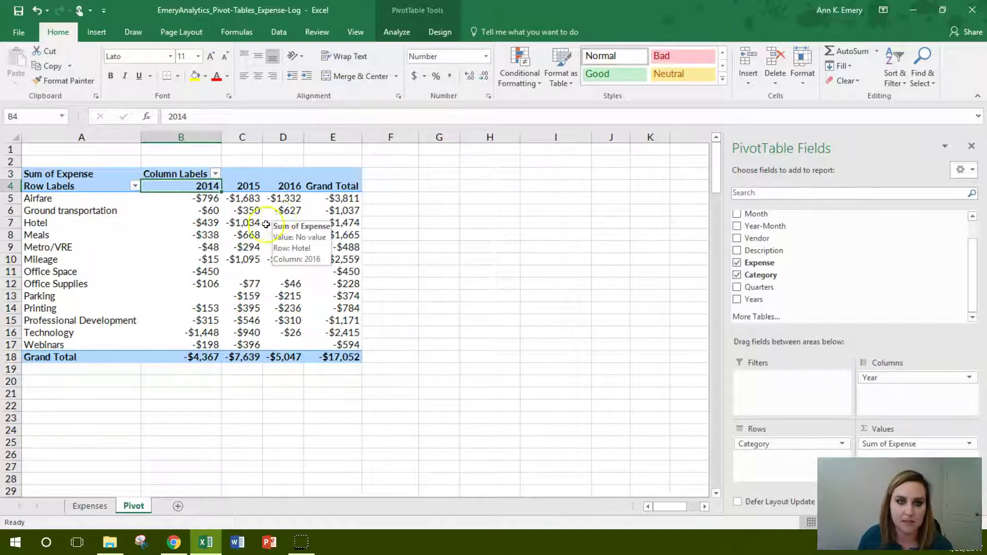
click(90, 507)
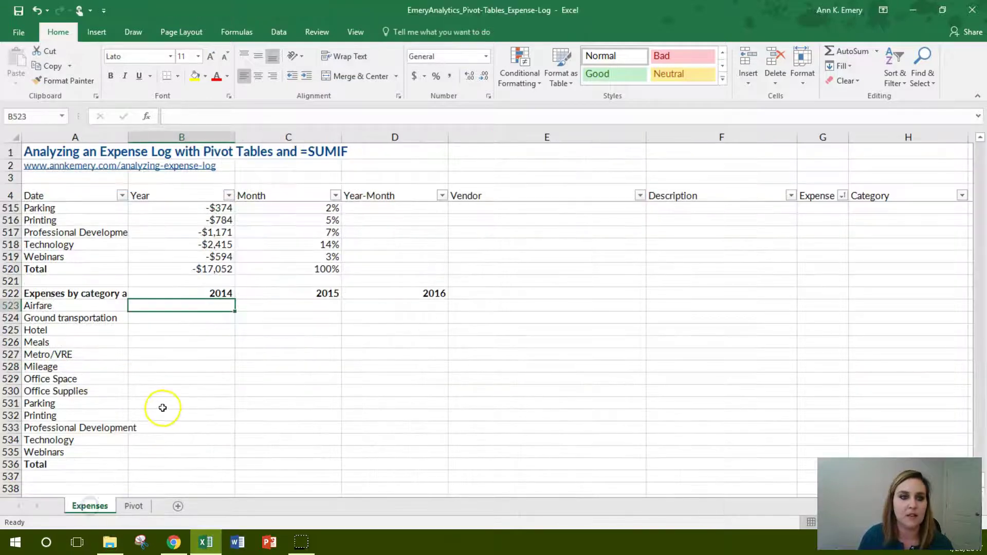
text(=sumi)
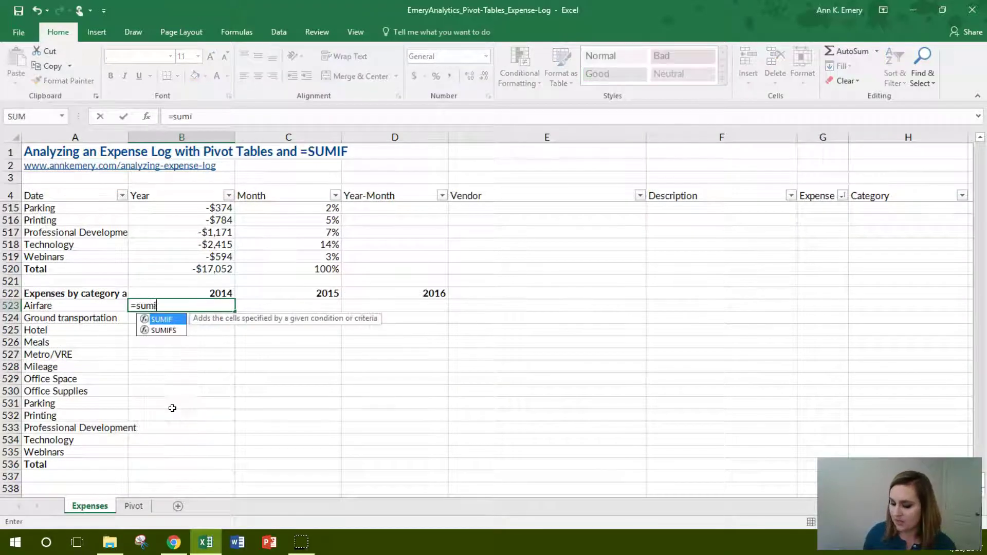
text(fs()
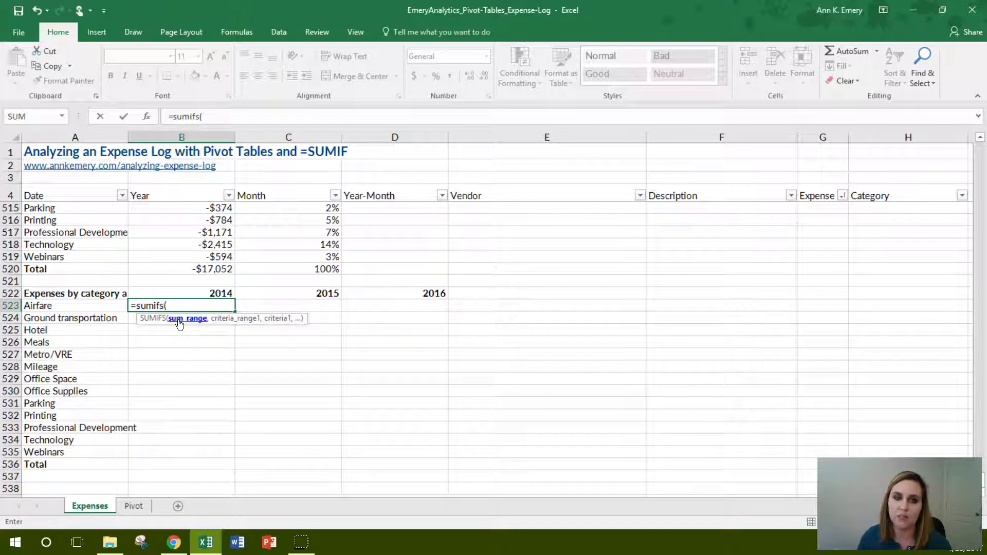
key(BackSpace)
key(BackSpace)
key(BackSpace)
key(BackSpace)
key(BackSpace)
key(BackSpace)
key(BackSpace)
key(BackSpace)
Examine the arguments of the Webinars SUMIF formula in B519.
click(214, 257)
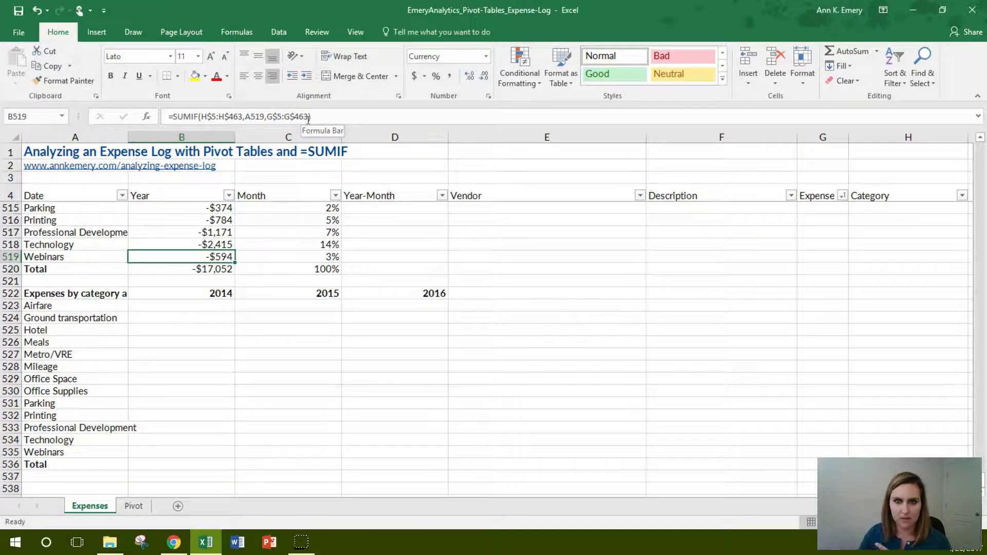
Start a SUMIFS formula in B523 for Airfare in 2014, with the Expense amounts G$5:G$463 as the sum range.
click(225, 303)
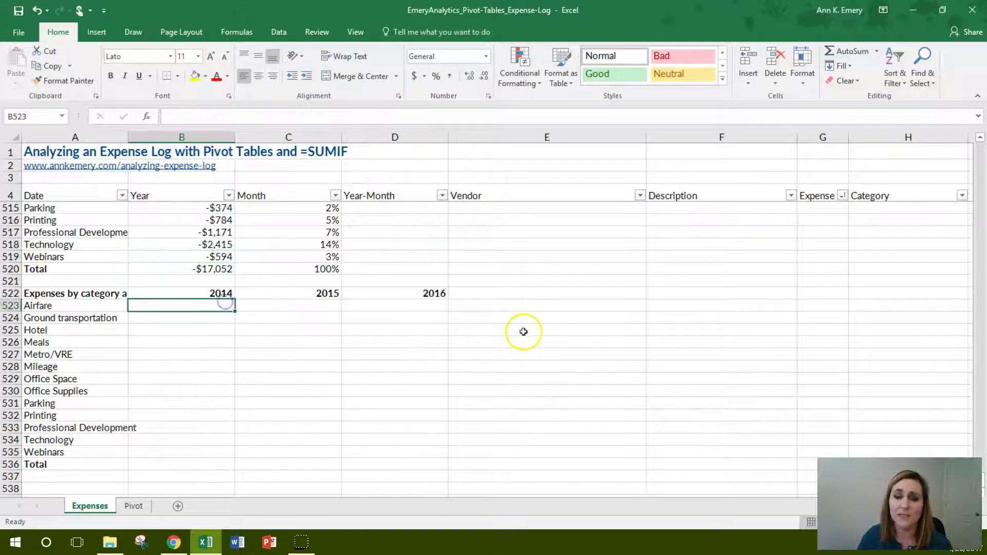
text(=sum)
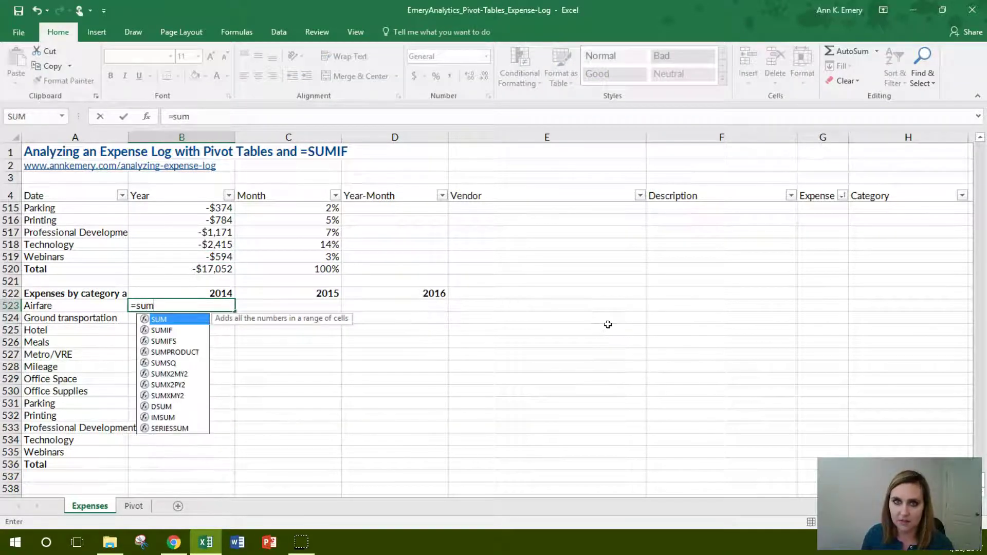
text(ifs()
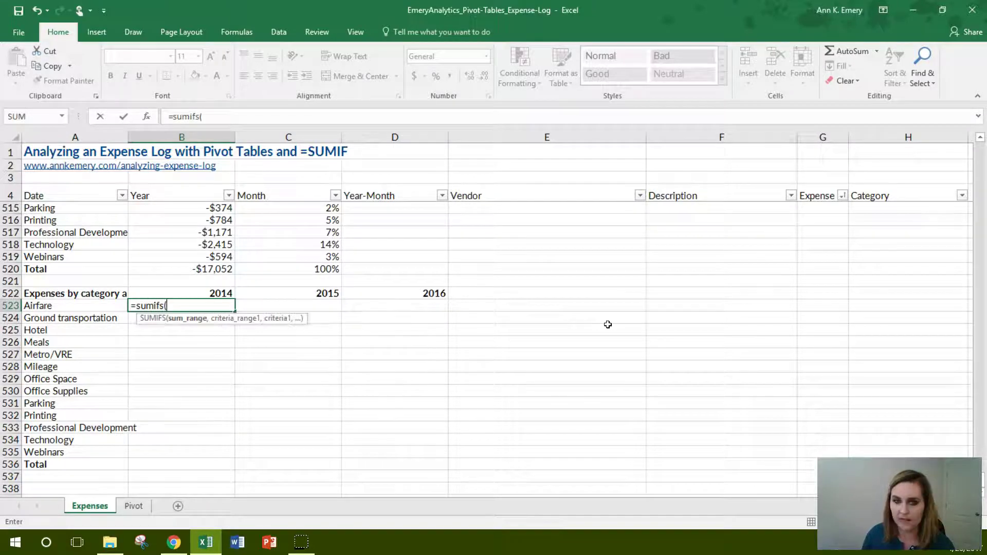
scroll(764, 285, up, 6)
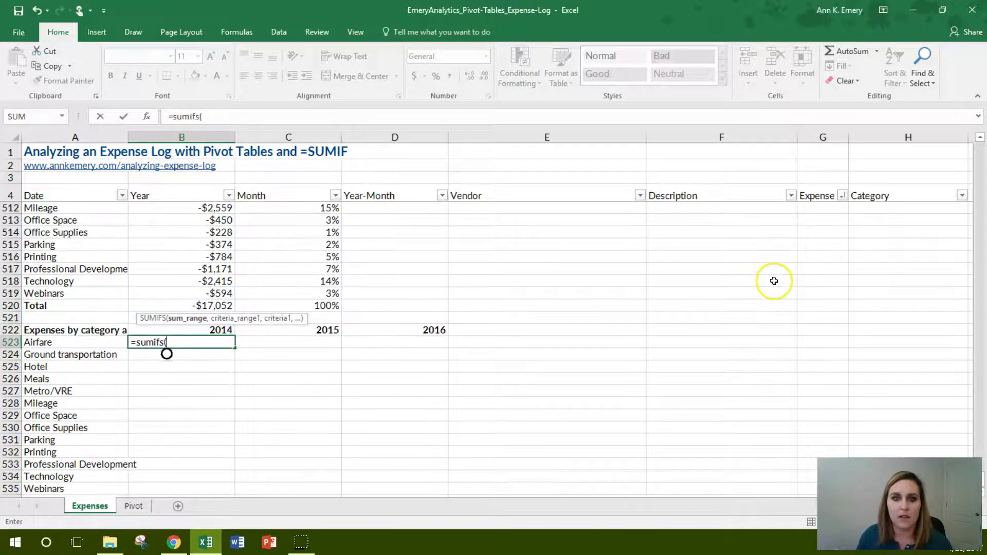
scroll(764, 284, up, 16)
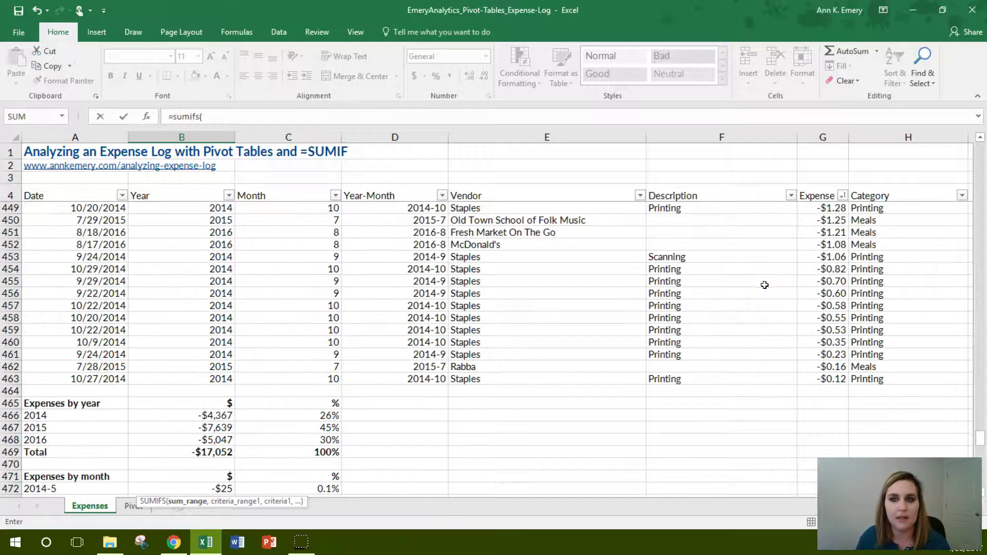
click(835, 379)
key(ctrl+shift+Up)
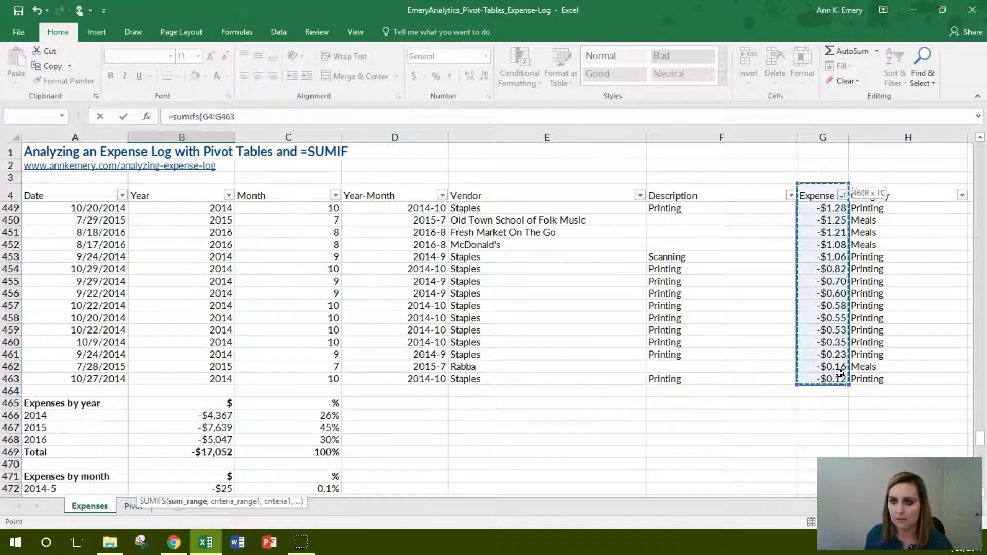
key(F4)
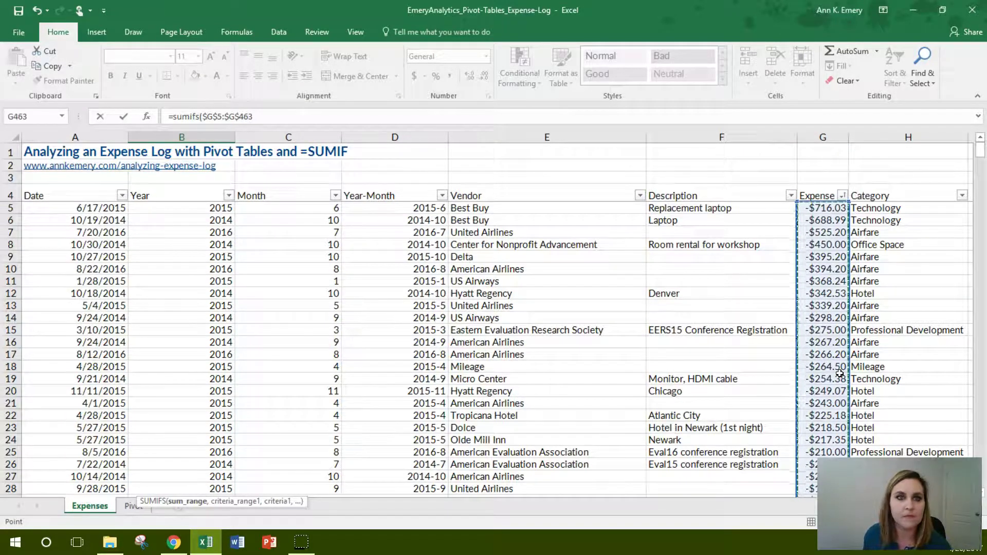
key(F4)
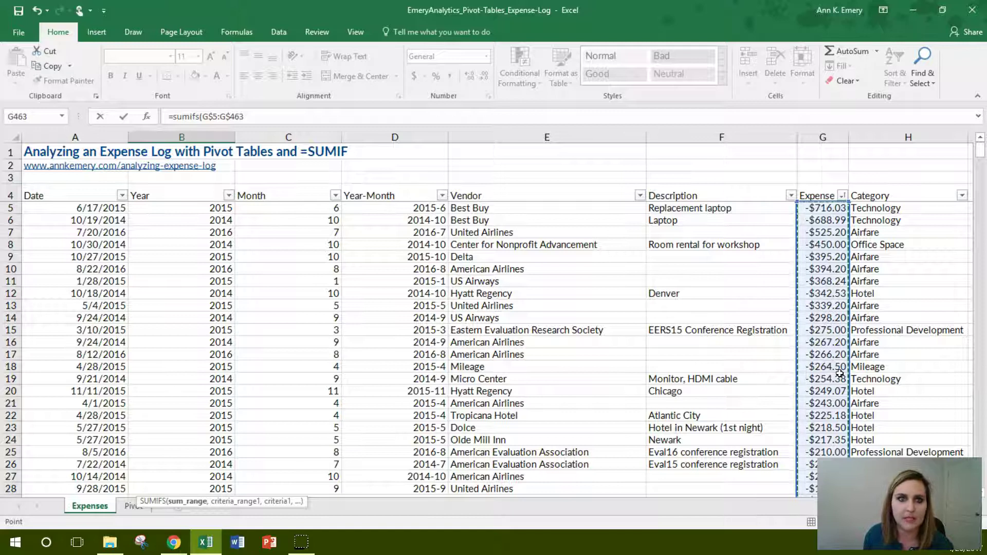
text(,)
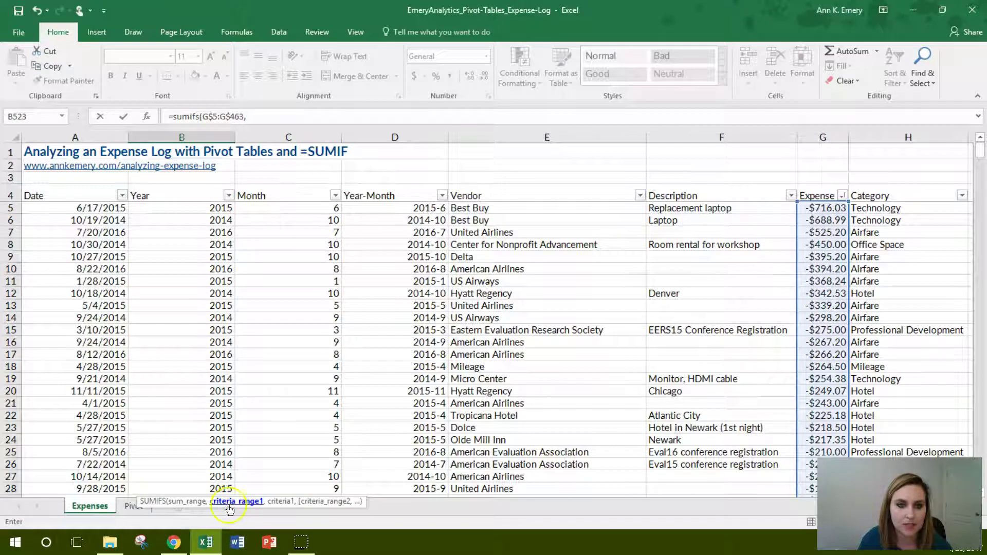
Add the first condition to the SUMIFS formula: Year range B$5:B$463 matched against the 2014 heading as B$522.
click(209, 209)
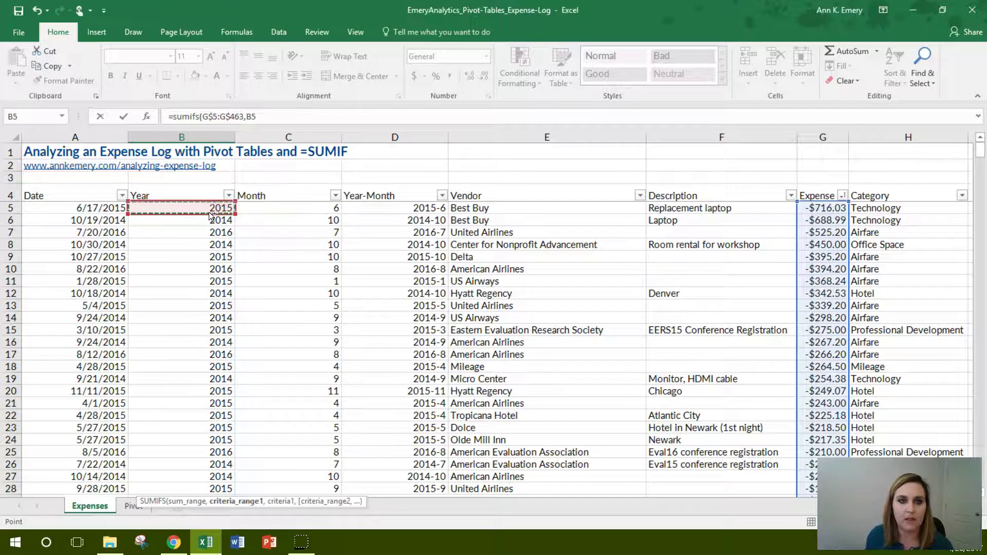
key(ctrl+shift+Down)
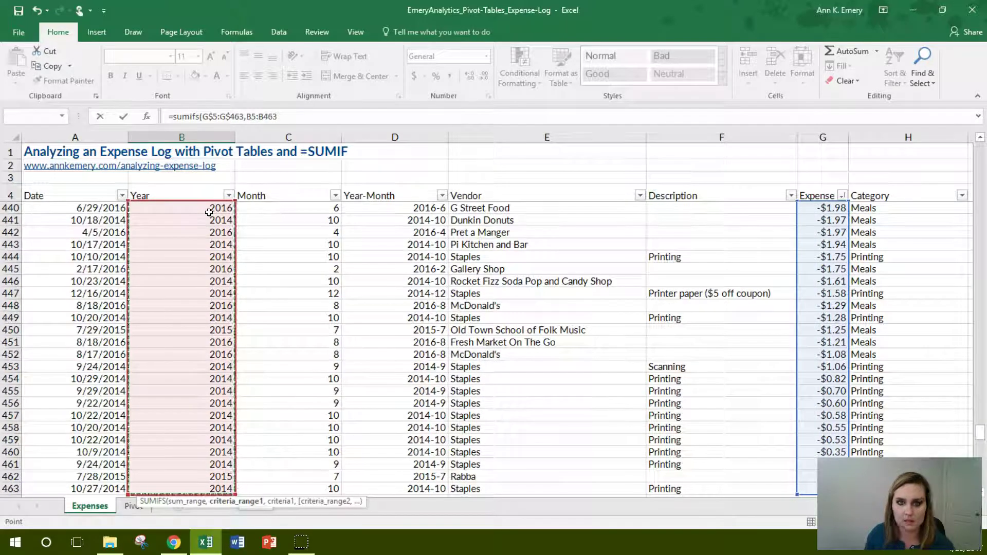
key(F4)
key(F4)
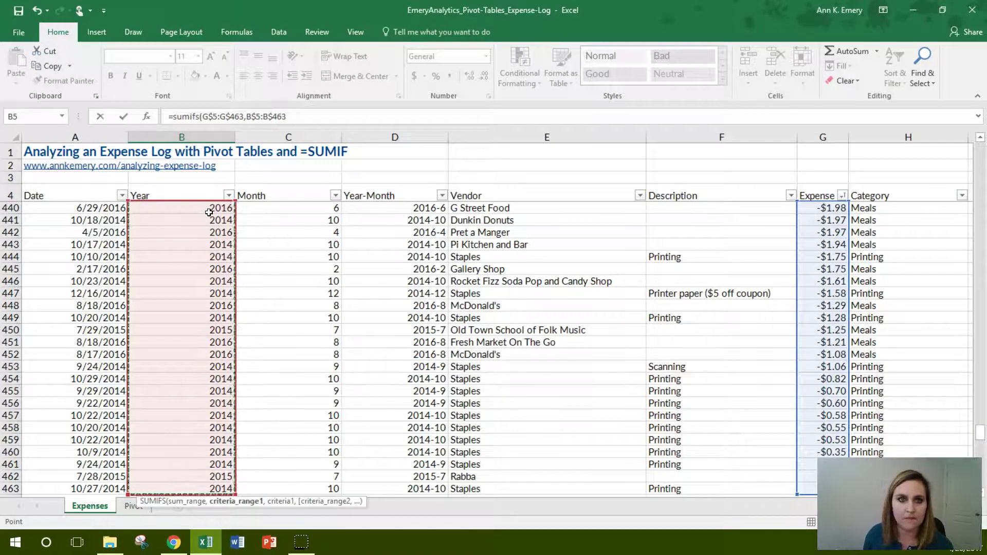
text(,)
scroll(209, 212, down, 20)
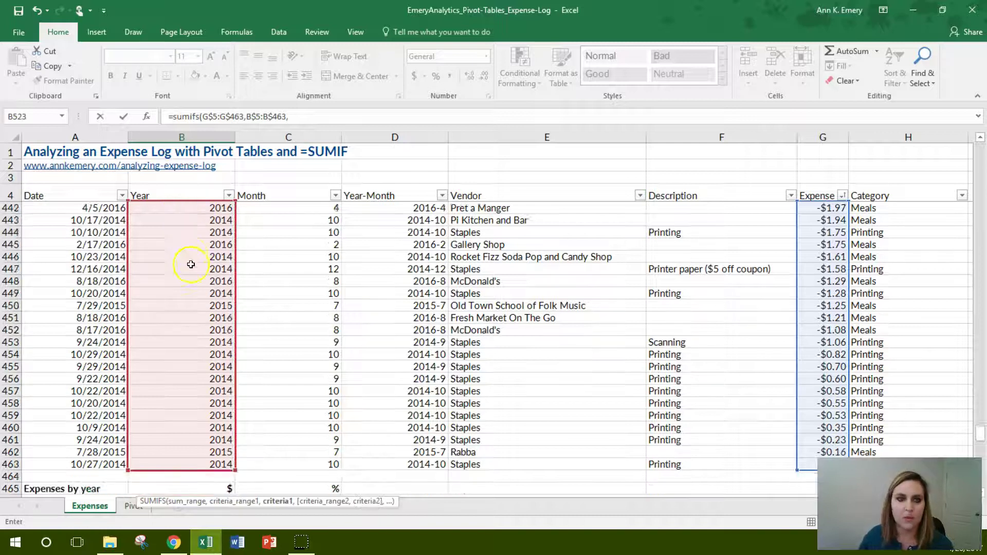
scroll(204, 330, down, 5)
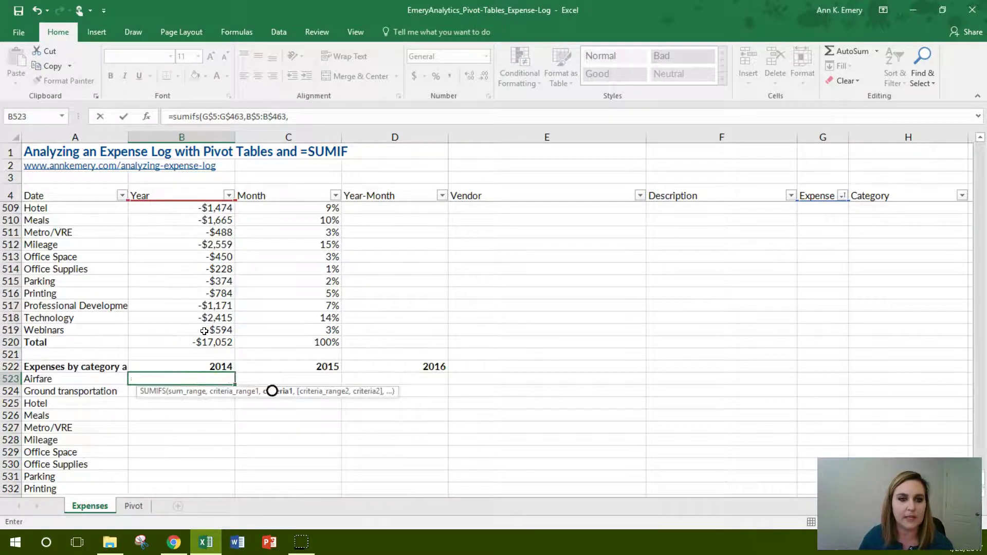
click(217, 294)
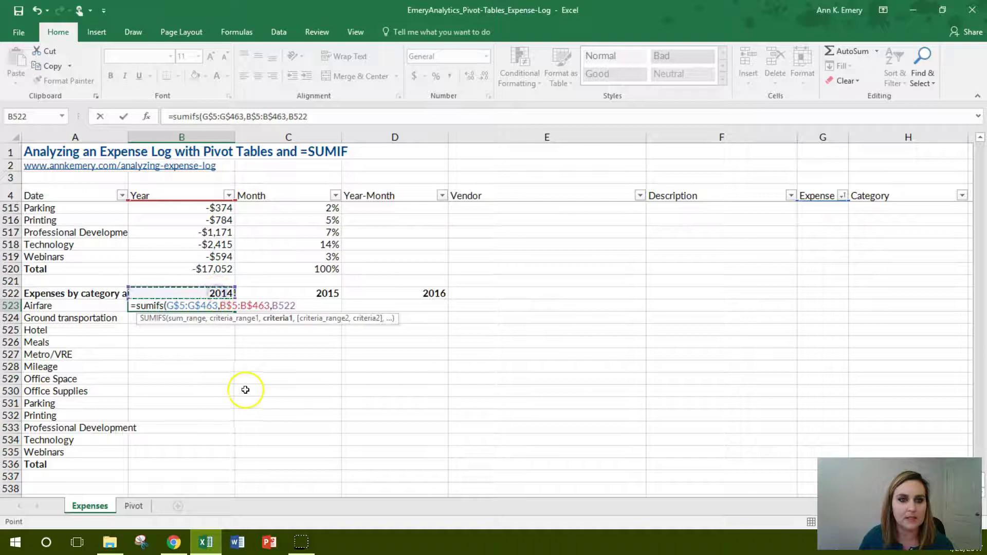
click(292, 117)
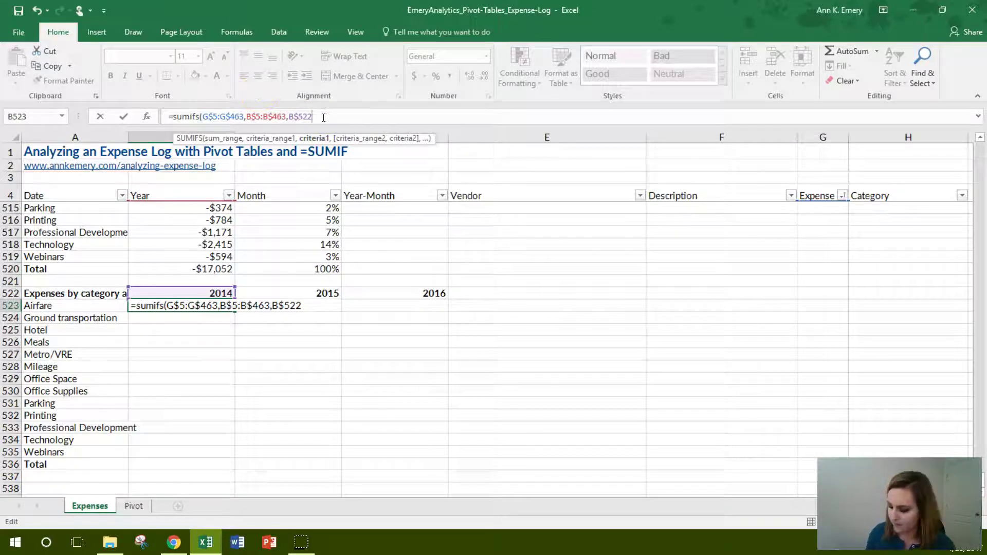
text(,)
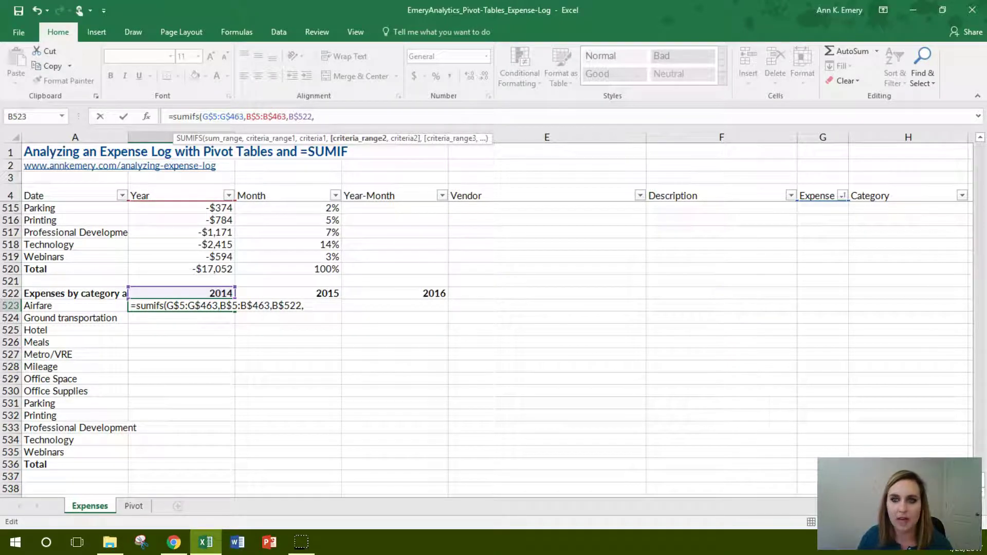
Add the second condition, Category range H$5:H$463 matched against Airfare in A523, and complete the formula in B523.
drag(983, 484, 983, 434)
click(886, 381)
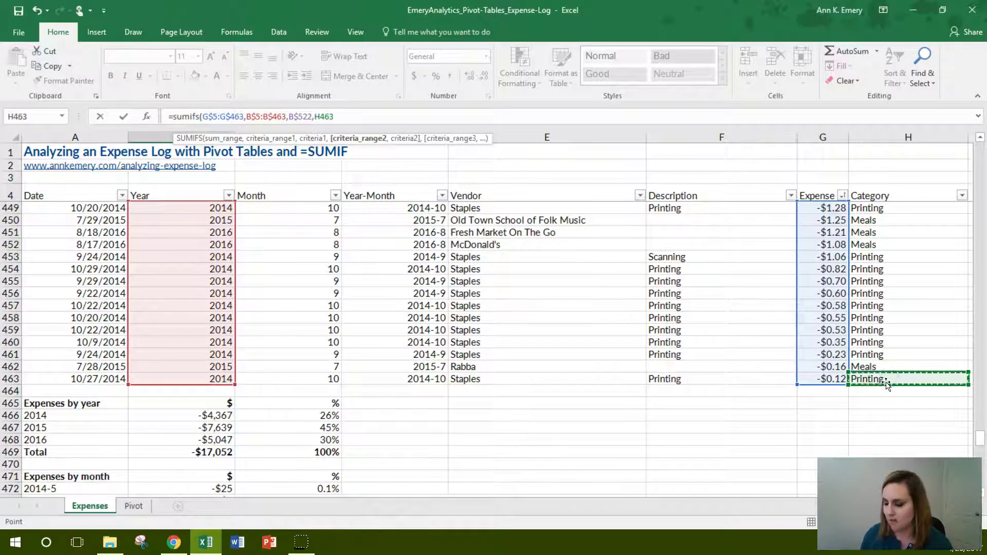
key(ctrl+shift+Up)
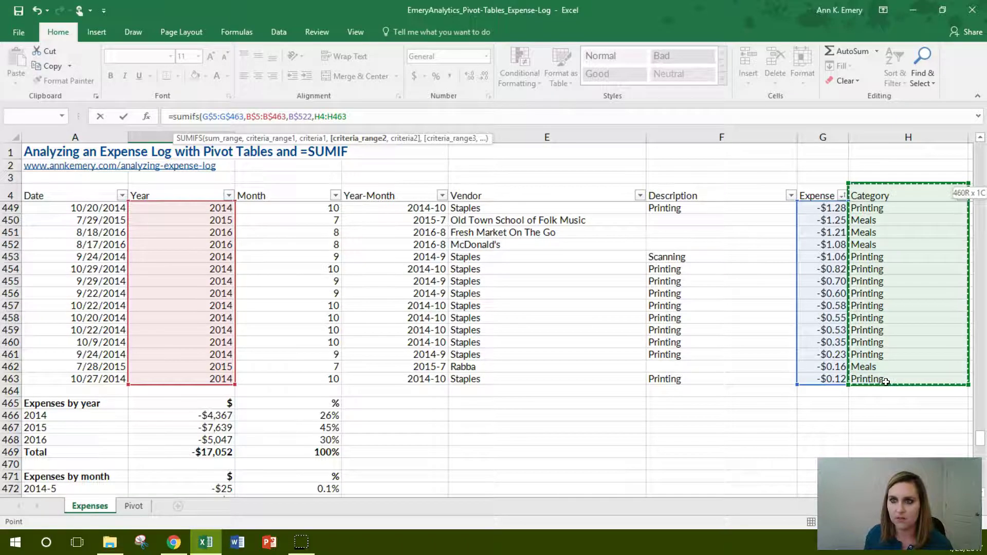
key(shift+Down)
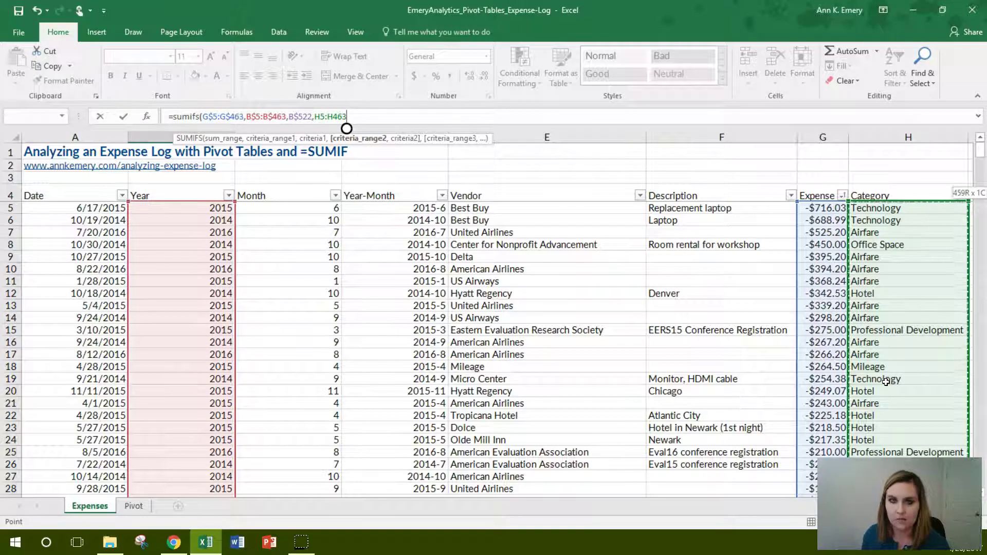
key(F4)
key(F4)
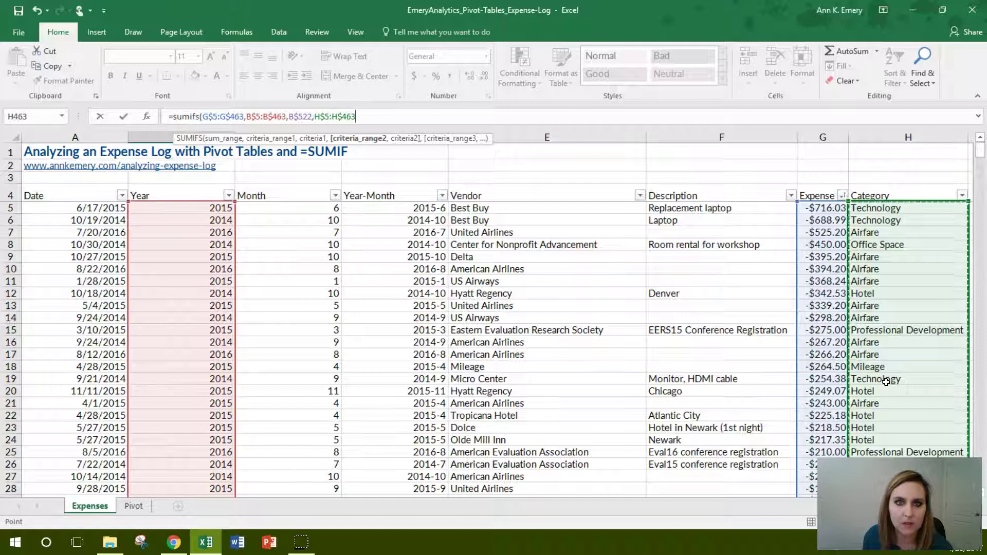
text(,)
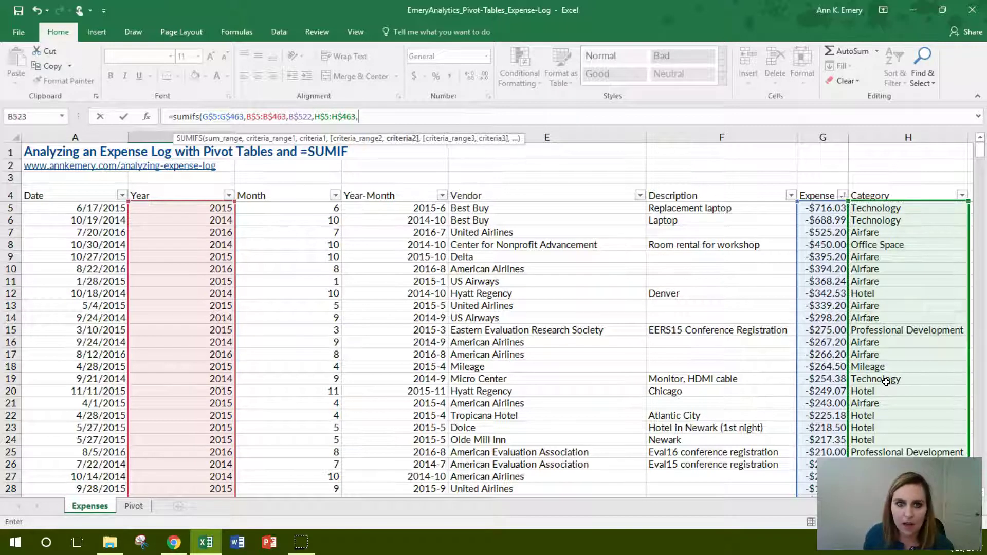
drag(980, 152, 974, 485)
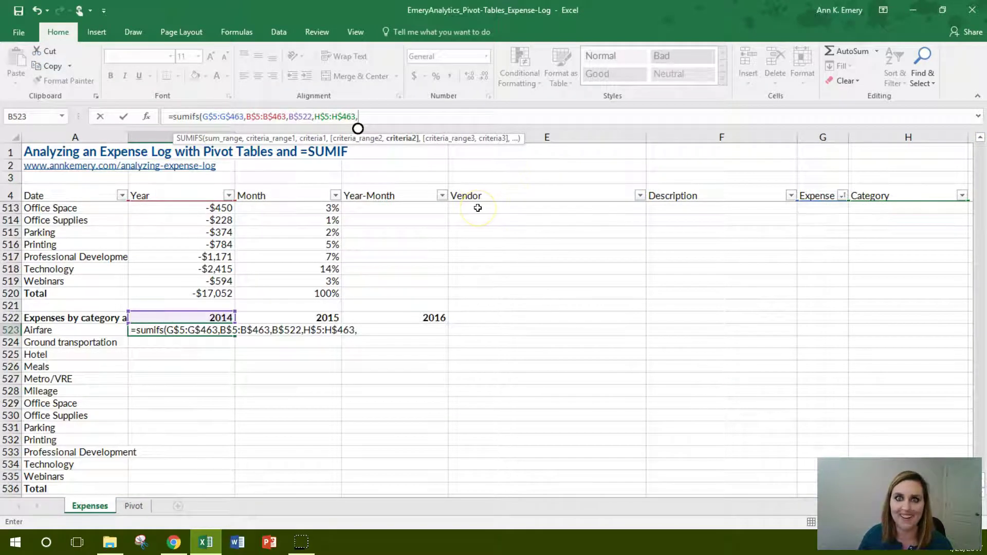
click(98, 331)
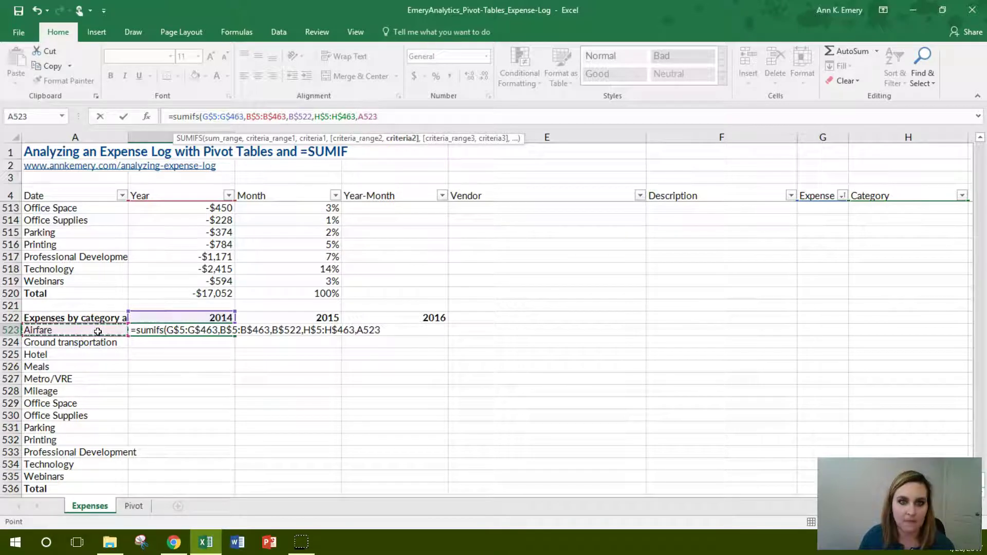
click(45, 327)
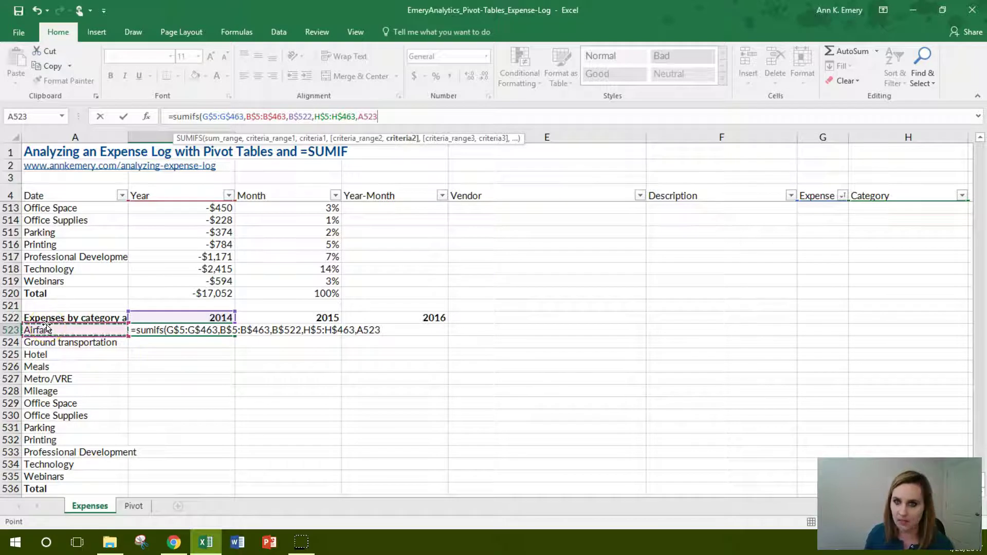
key(ctrl+Return)
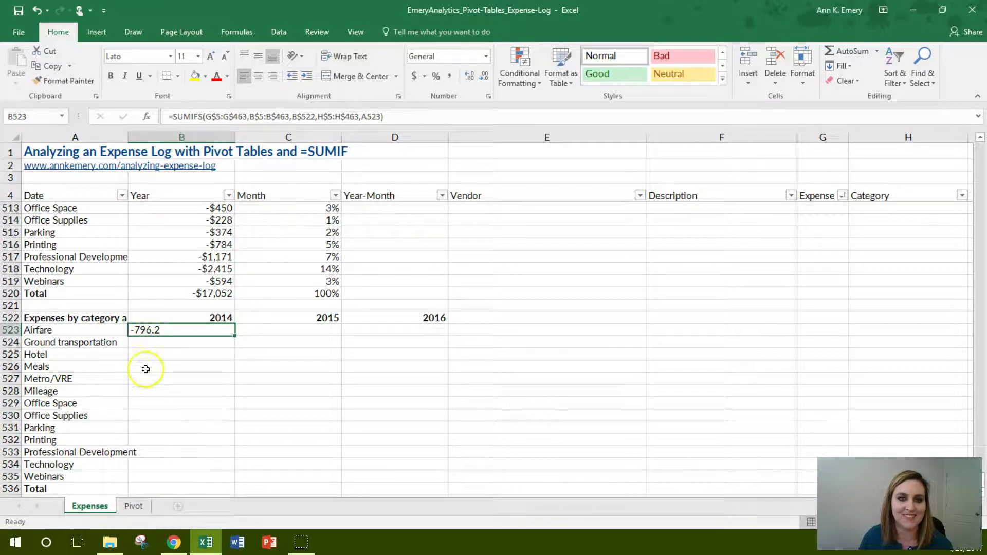
Show the 2014 Airfare amount in the Pivot sheet with one decimal to check the SUMIFS result, and return to the Expenses sheet.
click(133, 506)
click(198, 198)
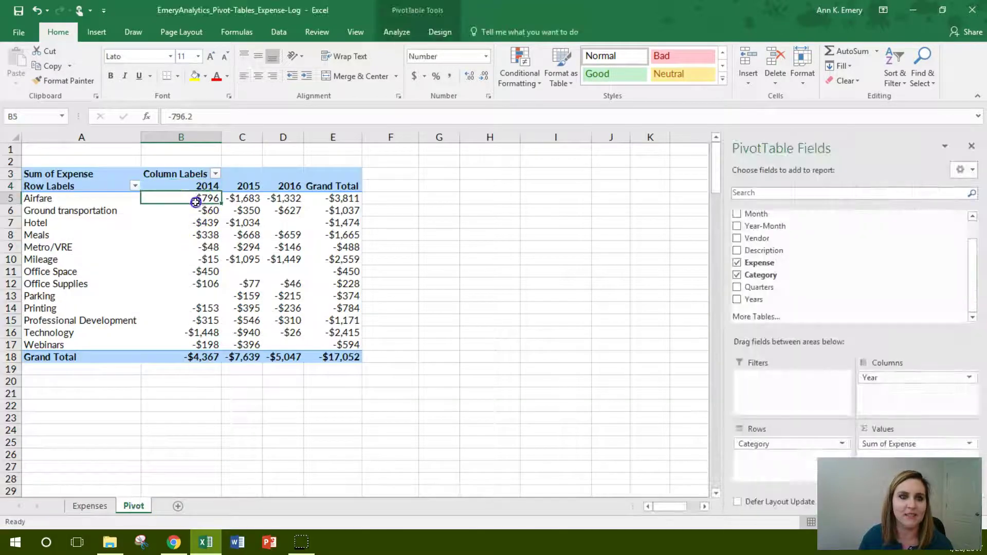
click(480, 78)
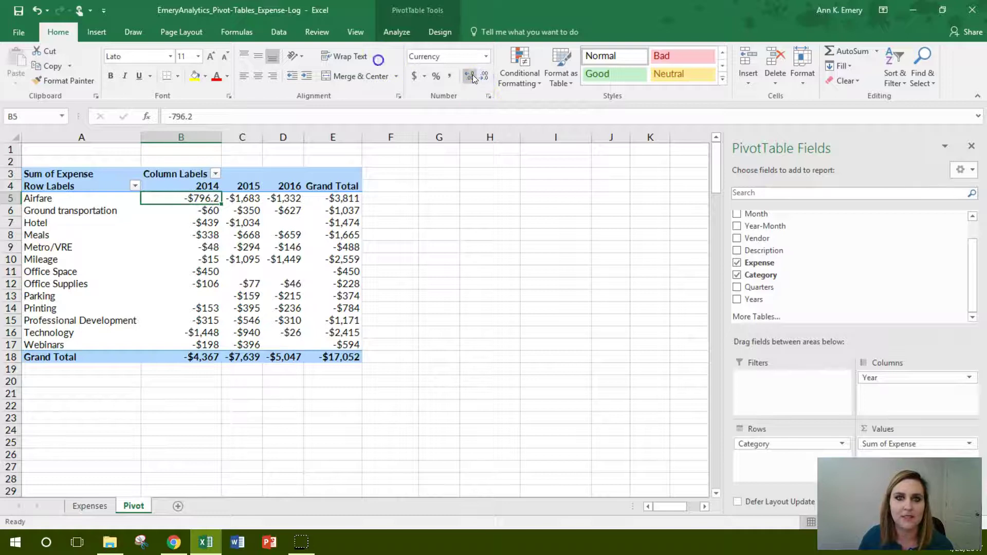
click(86, 509)
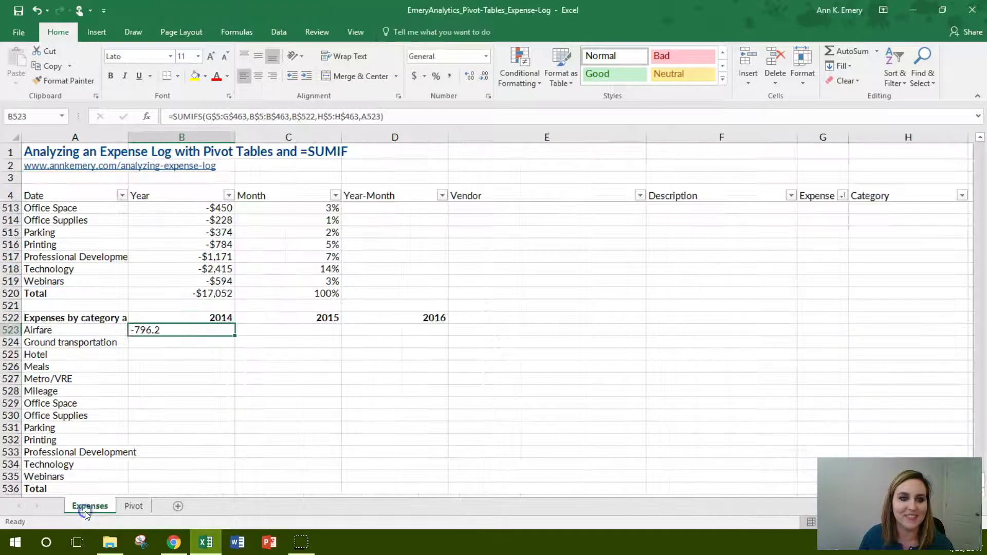
Format B523 as right-aligned currency without decimals and fill its formula down through the Webinars row, B535.
click(485, 61)
click(474, 140)
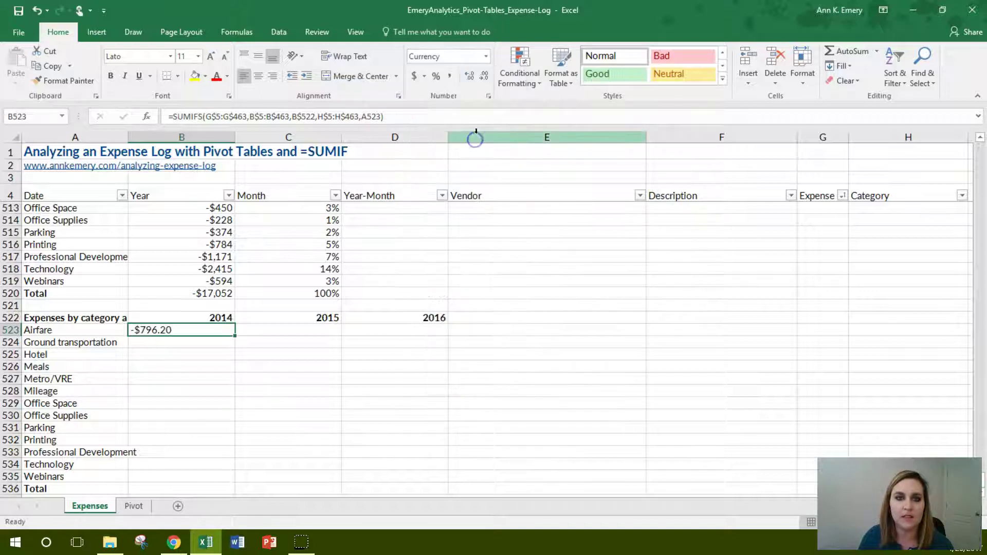
click(483, 77)
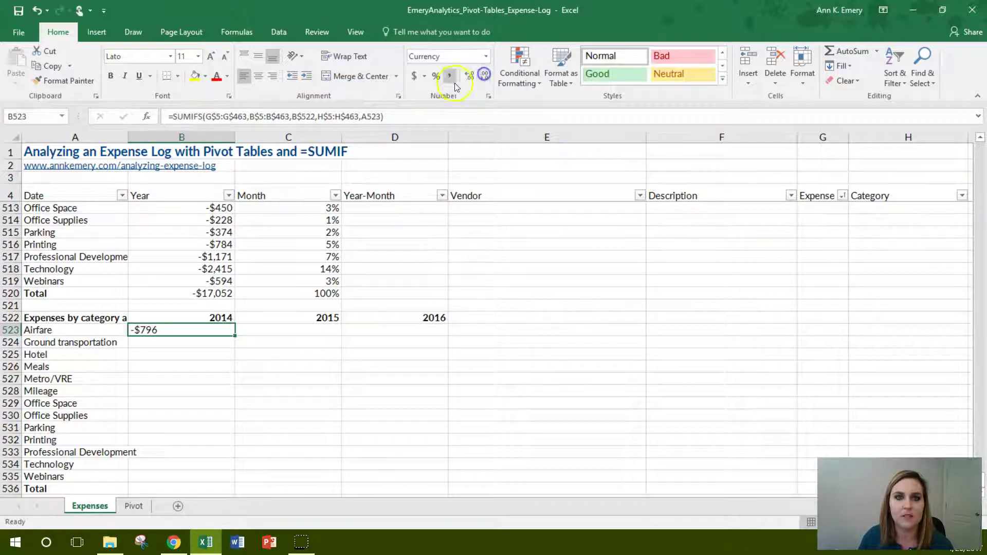
click(272, 76)
scroll(297, 288, down, 1)
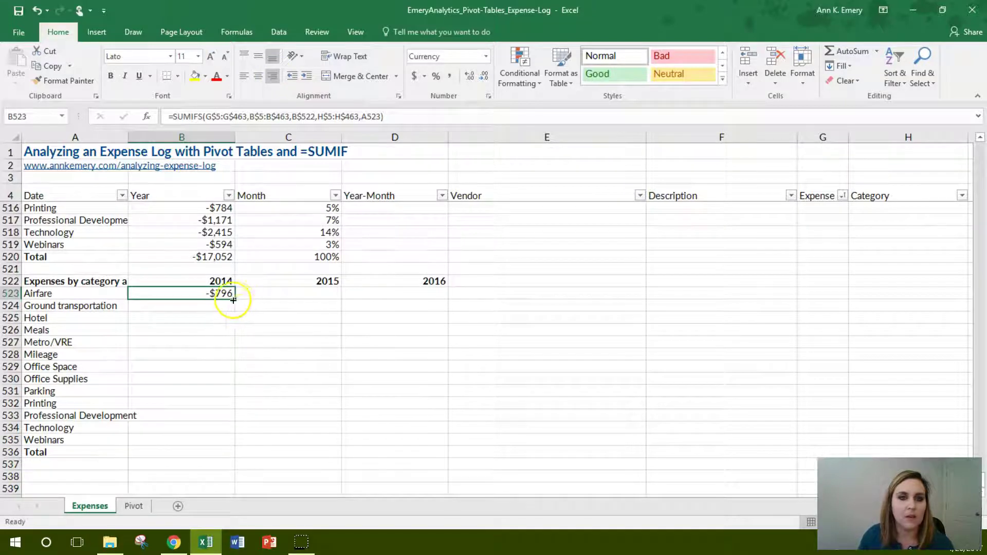
drag(236, 298, 231, 444)
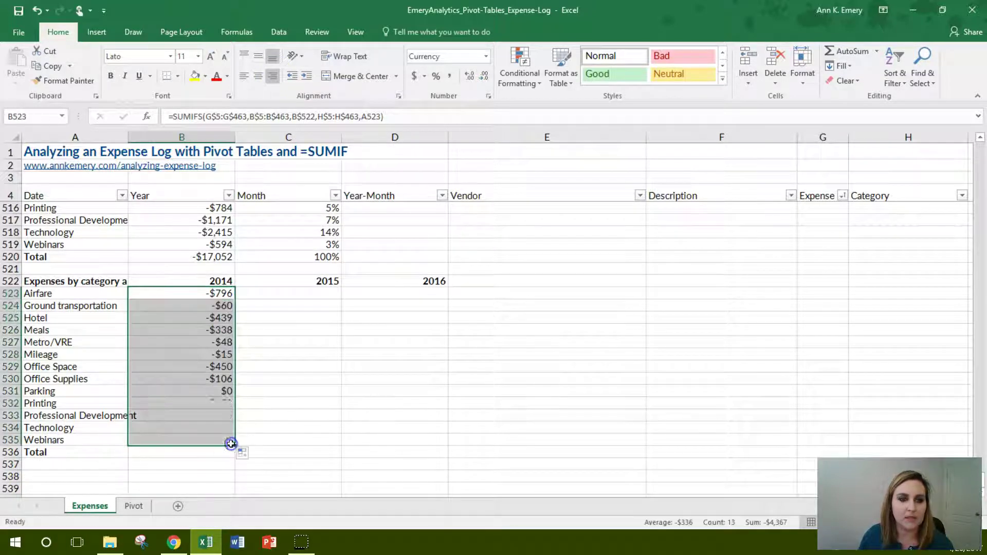
Compare the 2014 Airfare, Ground transportation and Hotel amounts in B523:B525 with the Pivot sheet, and return to the Expenses sheet.
click(227, 294)
click(225, 306)
click(223, 318)
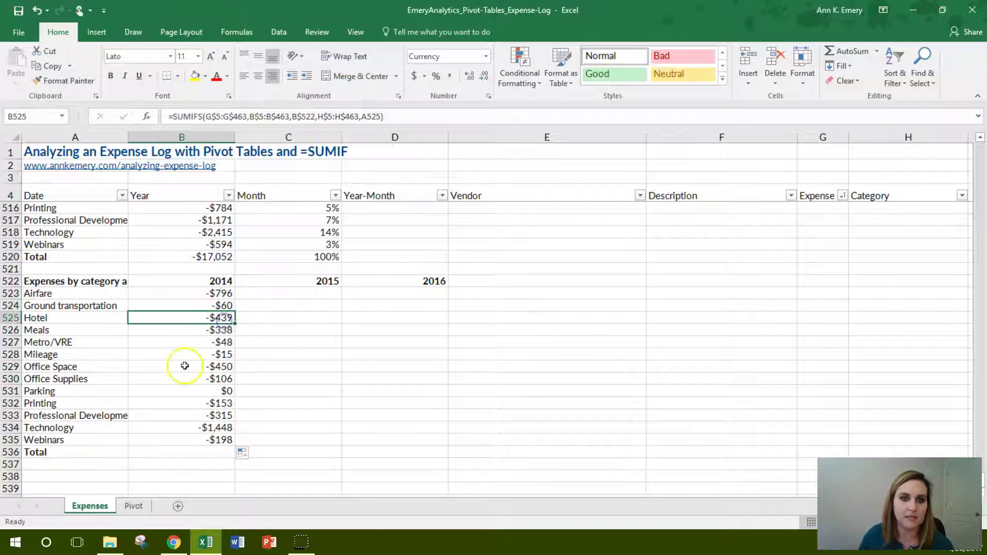
click(142, 512)
click(204, 198)
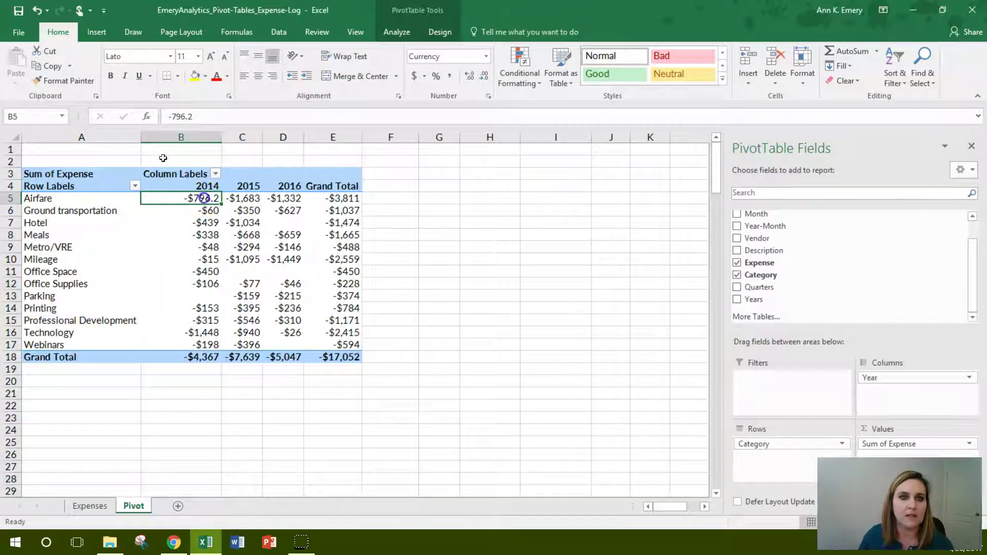
click(203, 210)
click(203, 223)
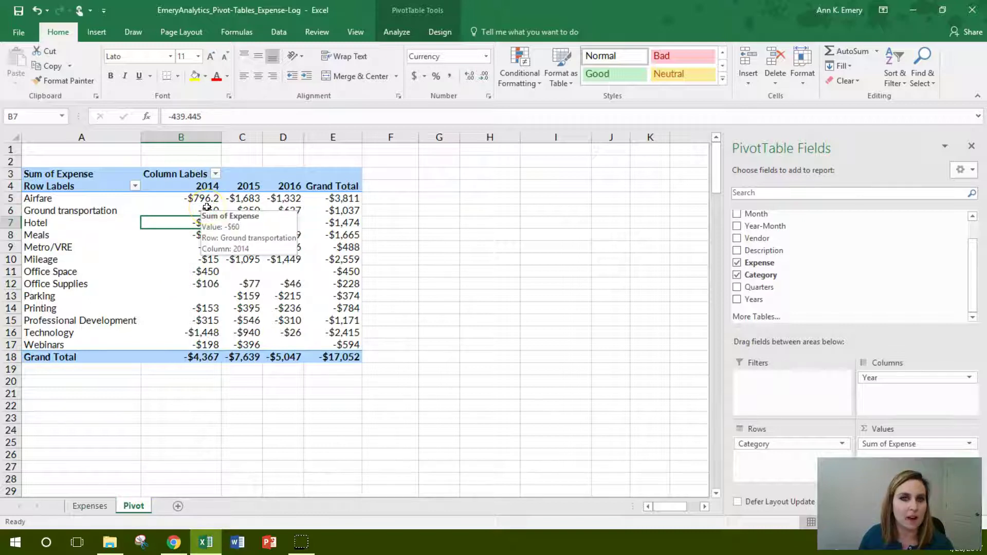
click(90, 506)
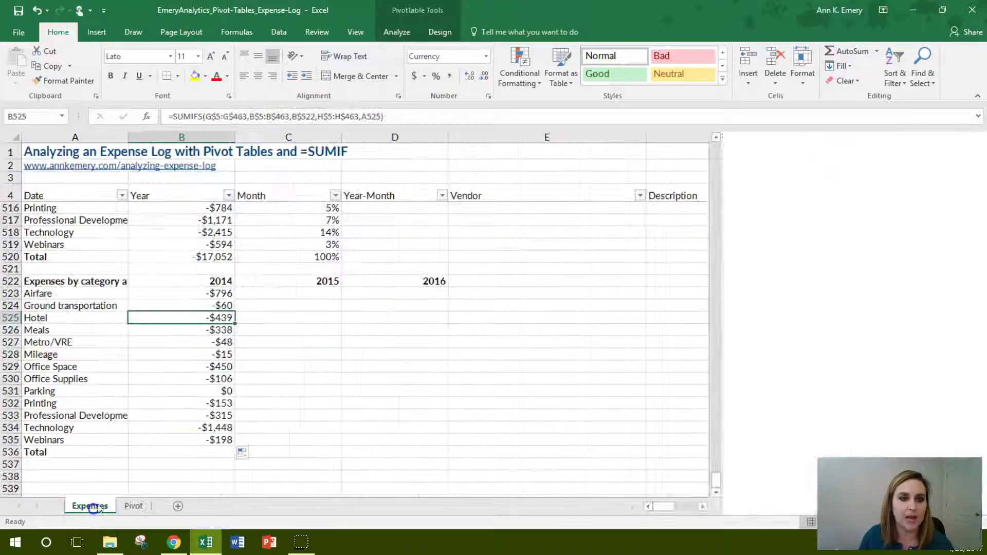
Try to fill the 2014 formulas across into the 2015 column, C523:C535, and inspect the references in C523.
drag(211, 293, 300, 442)
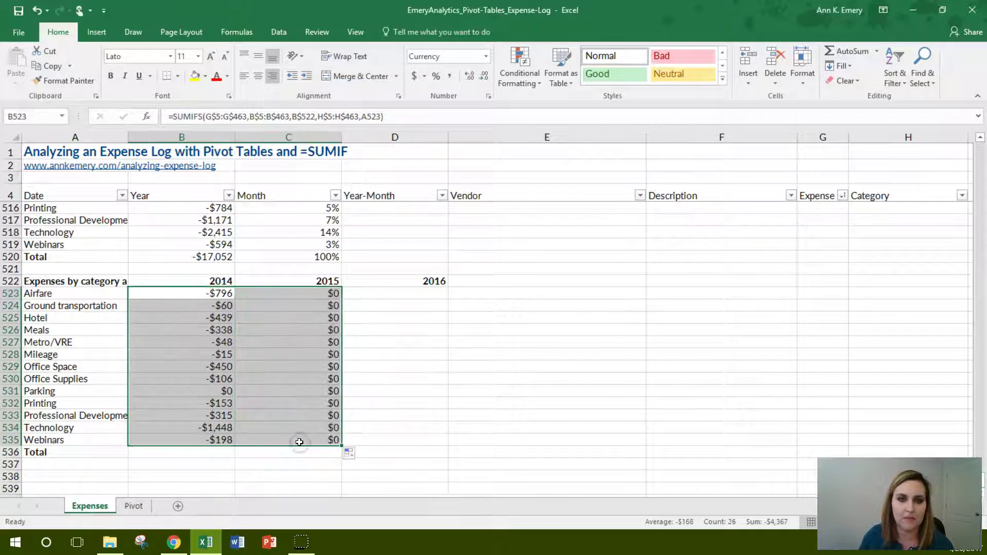
click(292, 295)
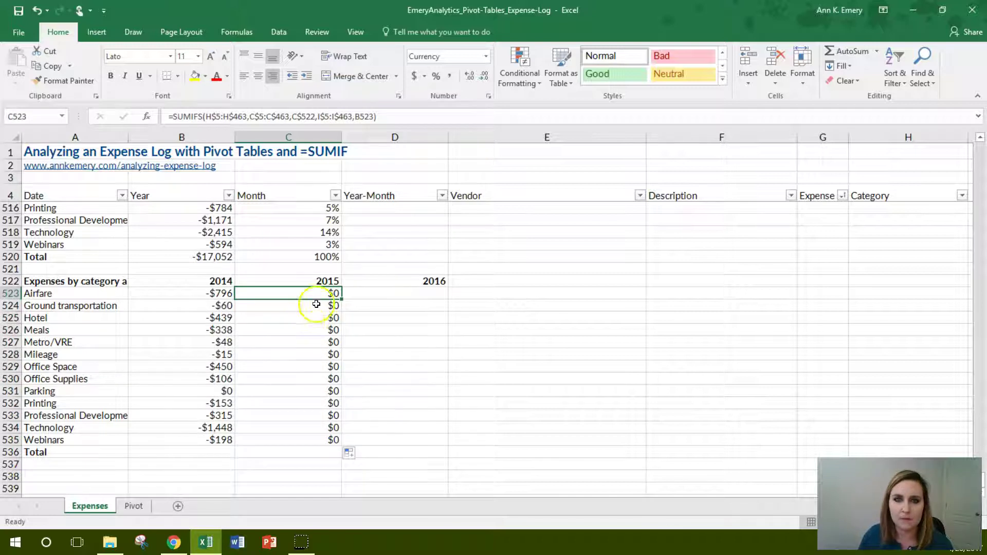
click(387, 117)
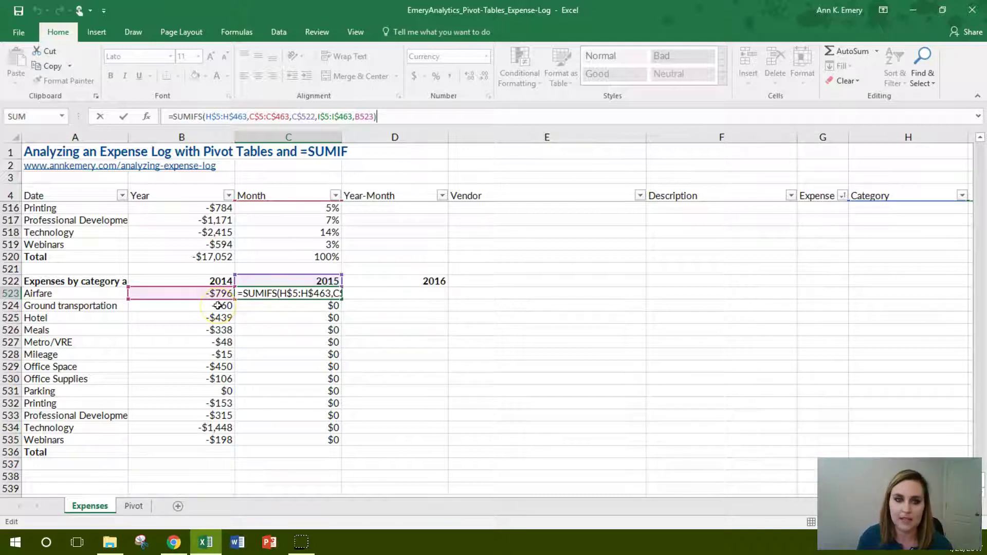
key(BackSpace)
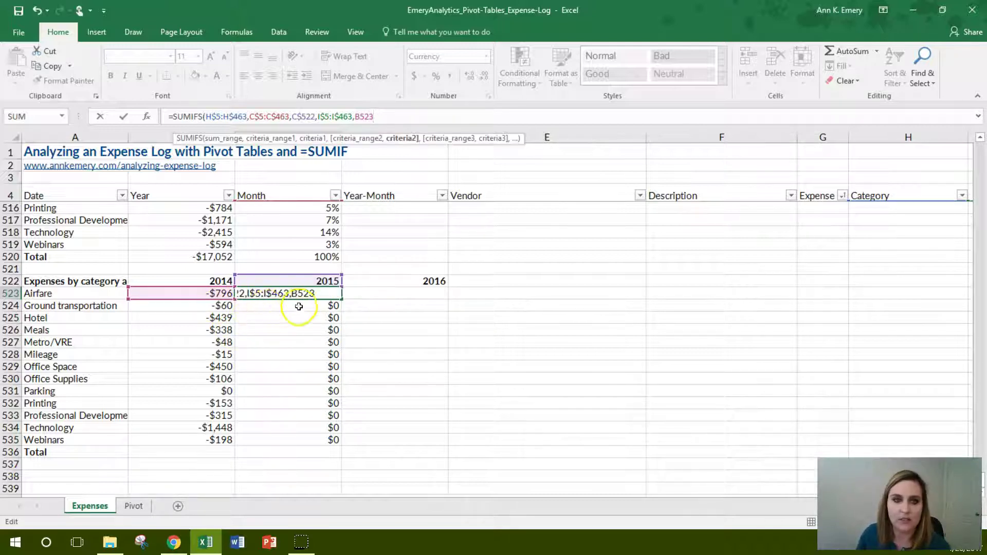
key(ctrl+Return)
Clear the 2015 formulas in C523:C535 and the 2014 formulas below Airfare in B524:B535.
drag(341, 298, 328, 442)
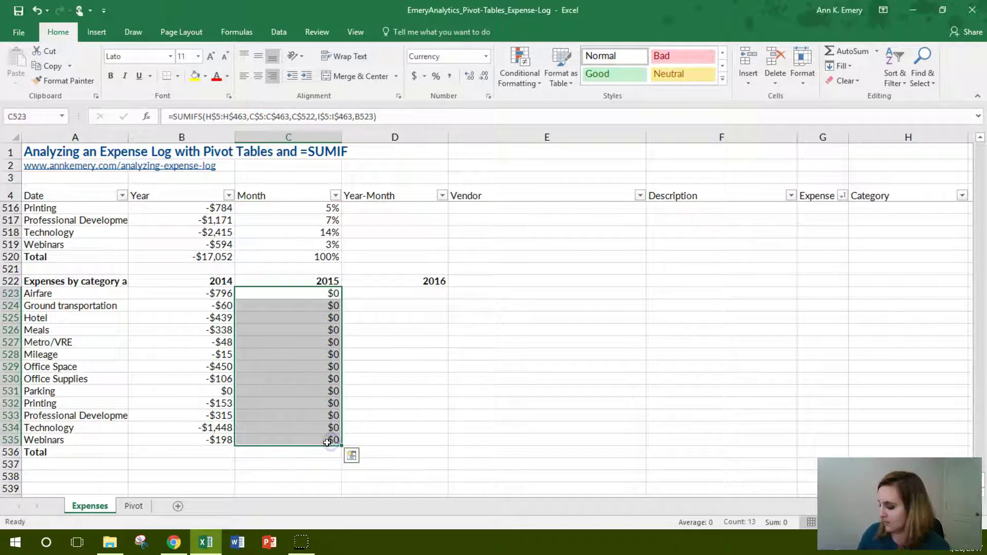
key(Delete)
click(222, 307)
drag(234, 311, 223, 443)
key(Delete)
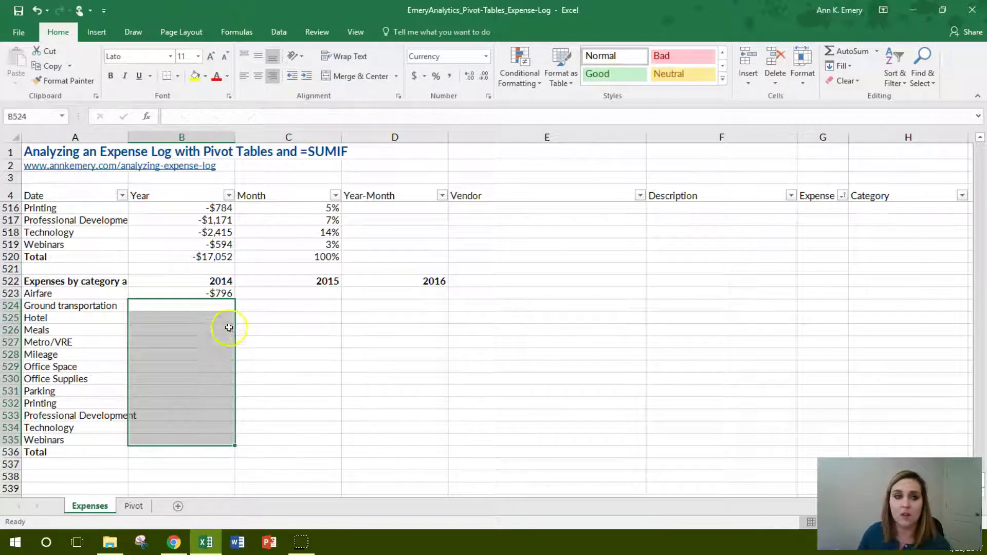
Lock the category criterion in B523's SUMIFS formula as $A523 and fill the formula down and across through D535.
click(221, 293)
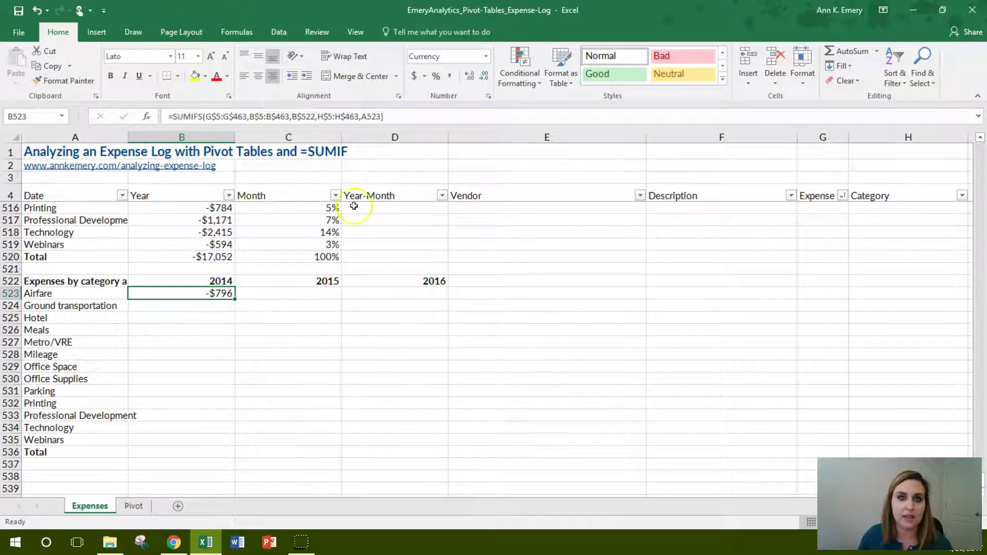
click(361, 116)
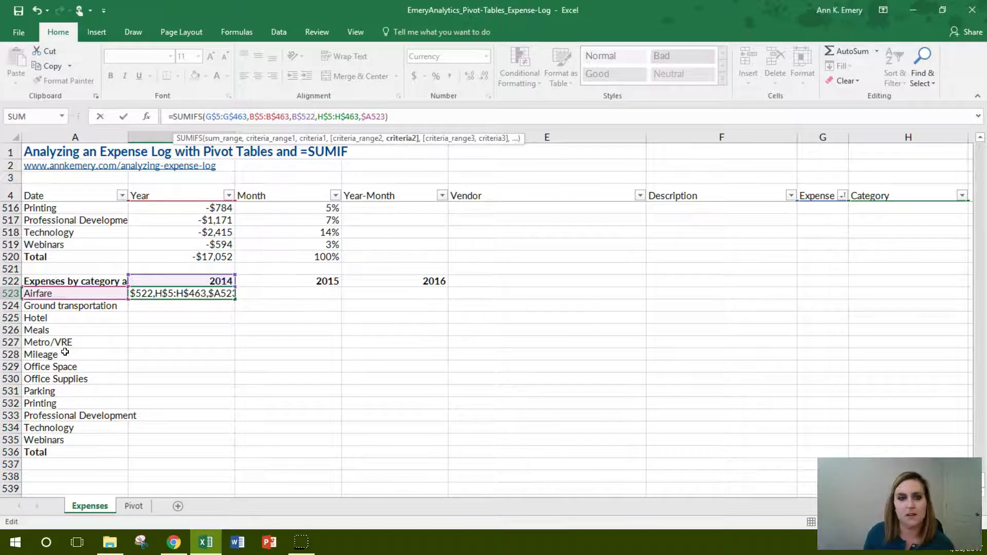
key(Return)
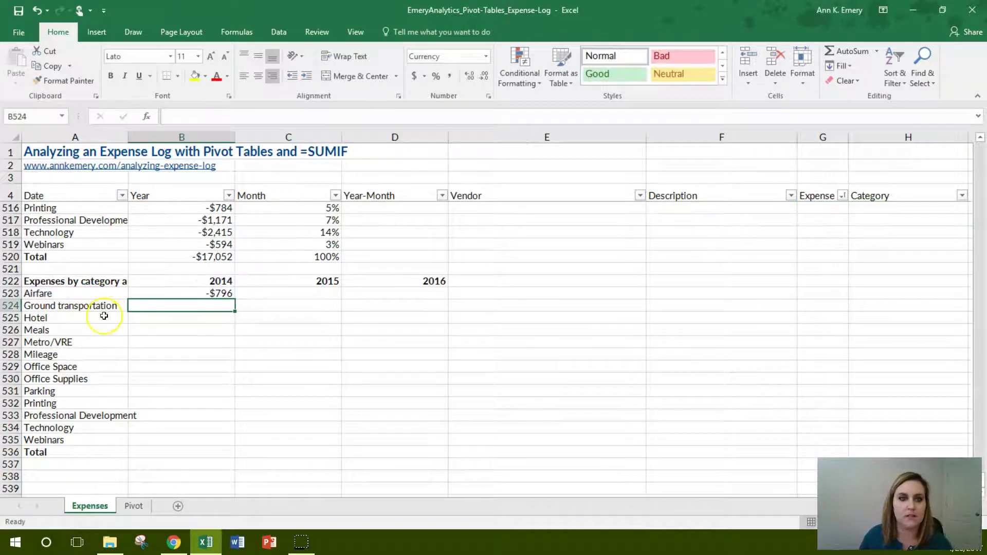
click(204, 293)
drag(234, 298, 434, 446)
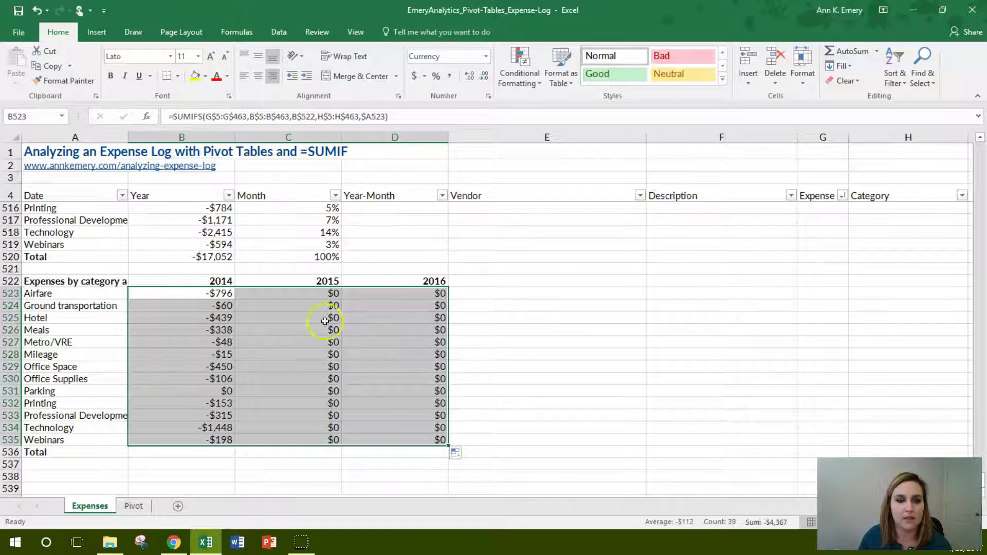
Compare the SUMIFS range references in the 2014 Airfare cell B523 with those in the 2015 Airfare cell C523.
click(226, 294)
click(396, 118)
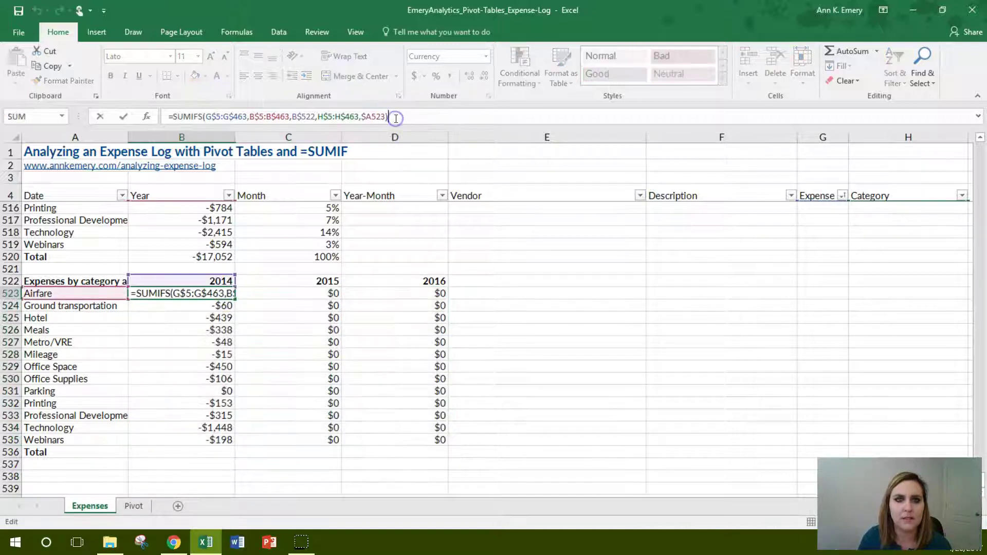
key(Return)
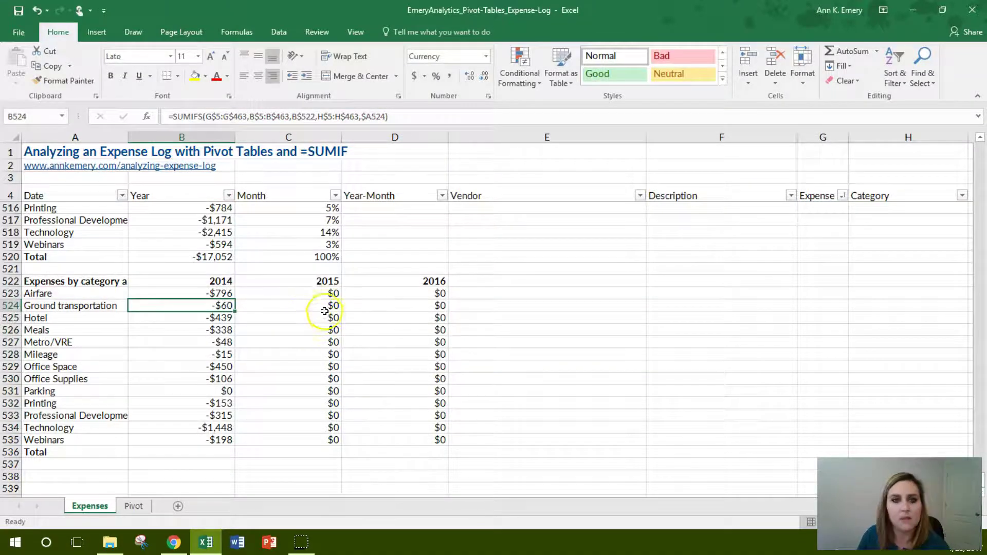
click(315, 293)
click(400, 117)
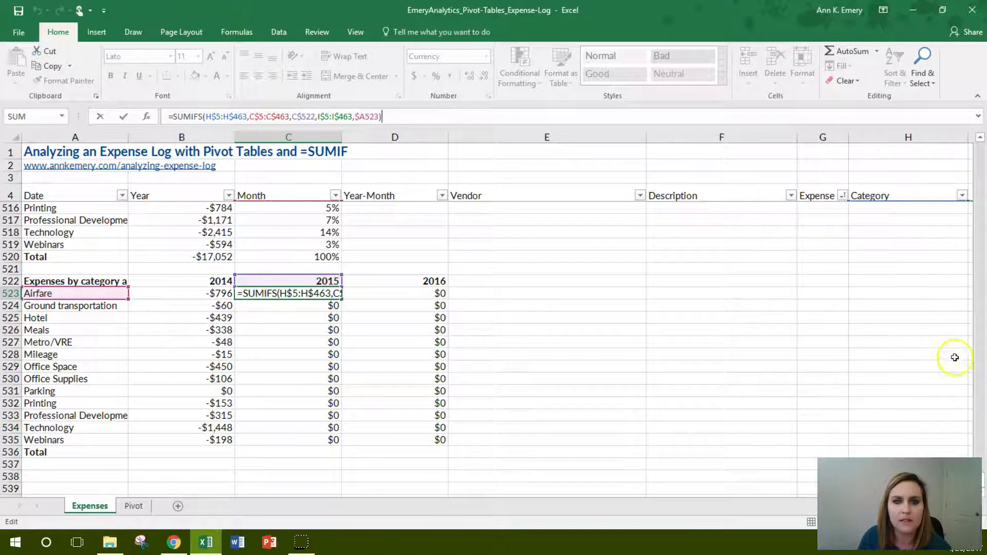
drag(982, 484, 983, 446)
scroll(493, 349, down, 1)
click(199, 329)
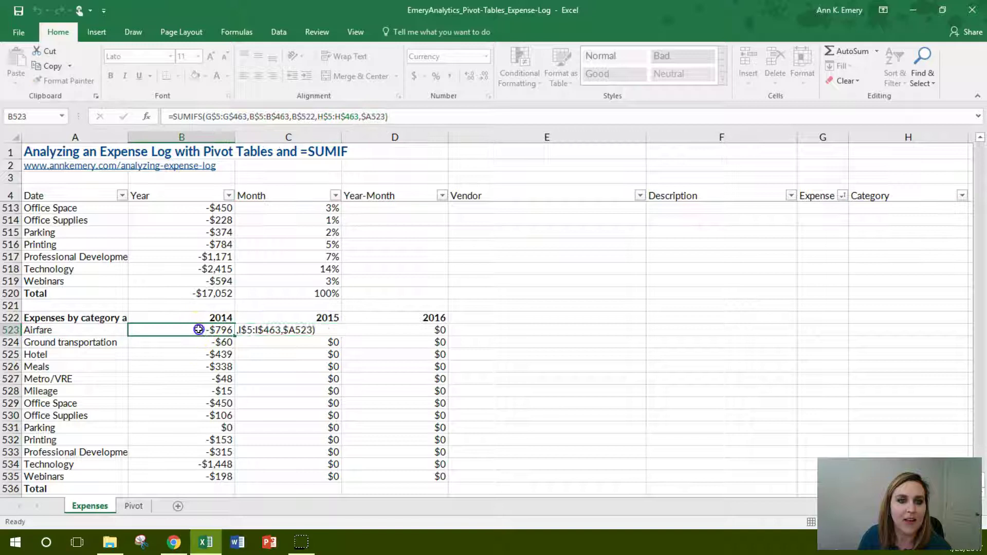
click(243, 115)
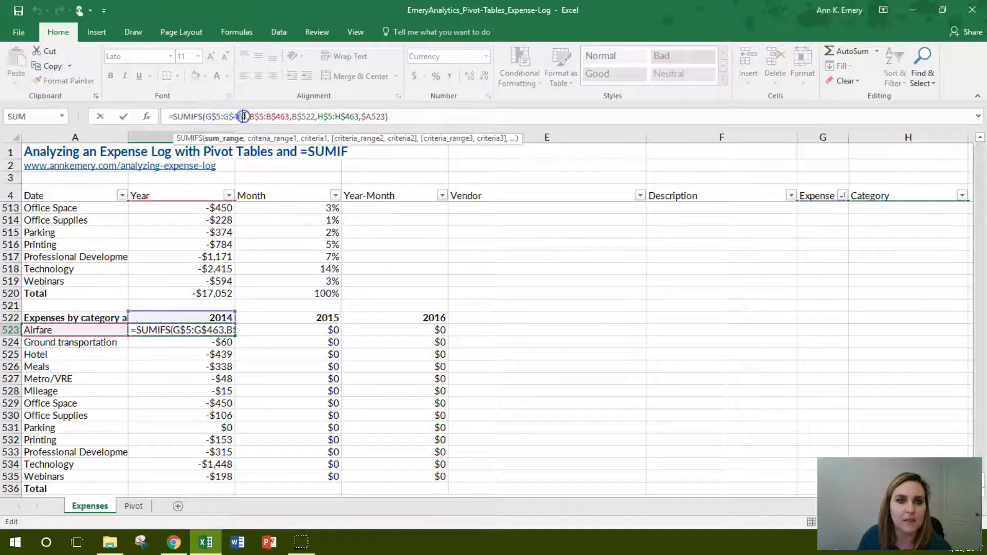
Trace the ranges that C523's SUMIFS formula refers to among the expense log's columns, and return to the summary table.
click(278, 330)
key(F2)
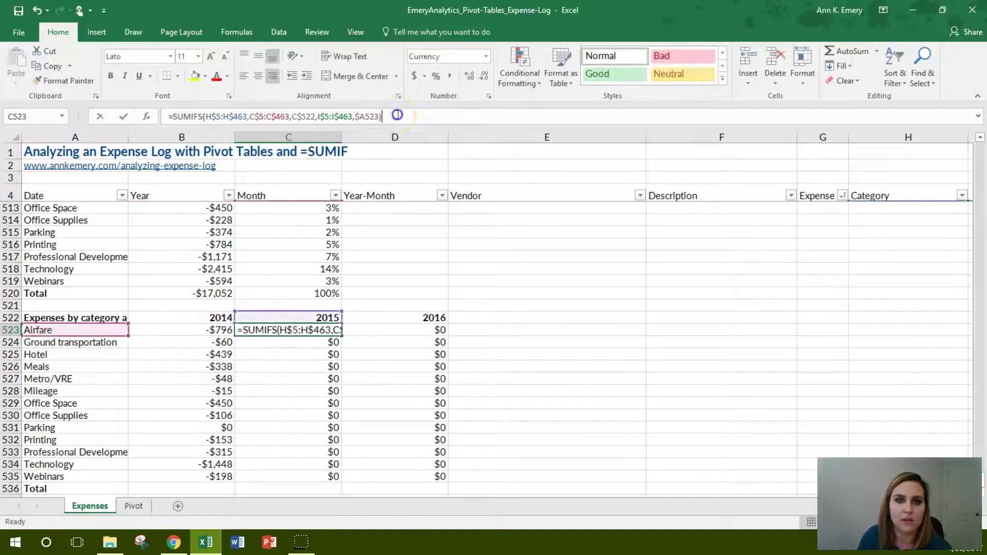
drag(983, 491, 981, 150)
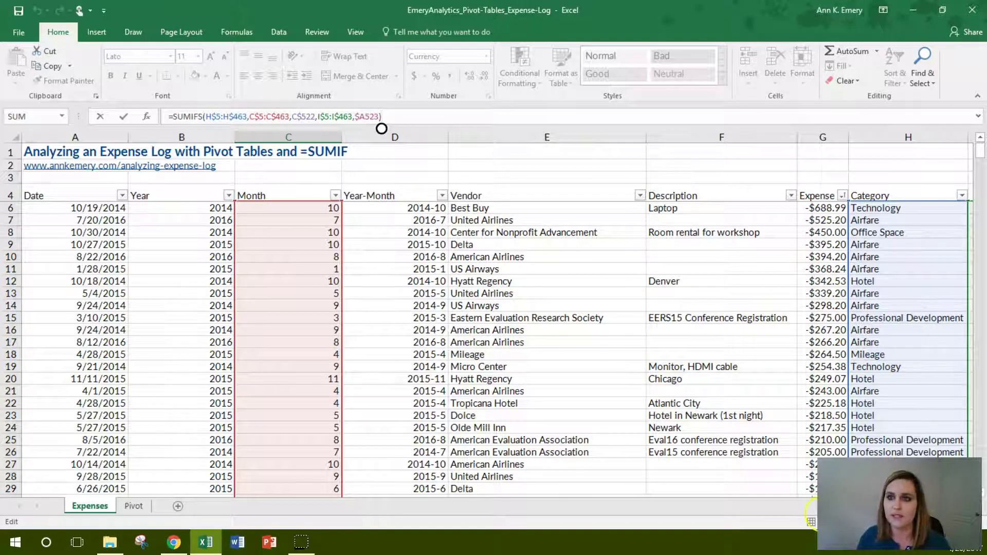
scroll(717, 403, right, 2)
scroll(720, 308, left, 1)
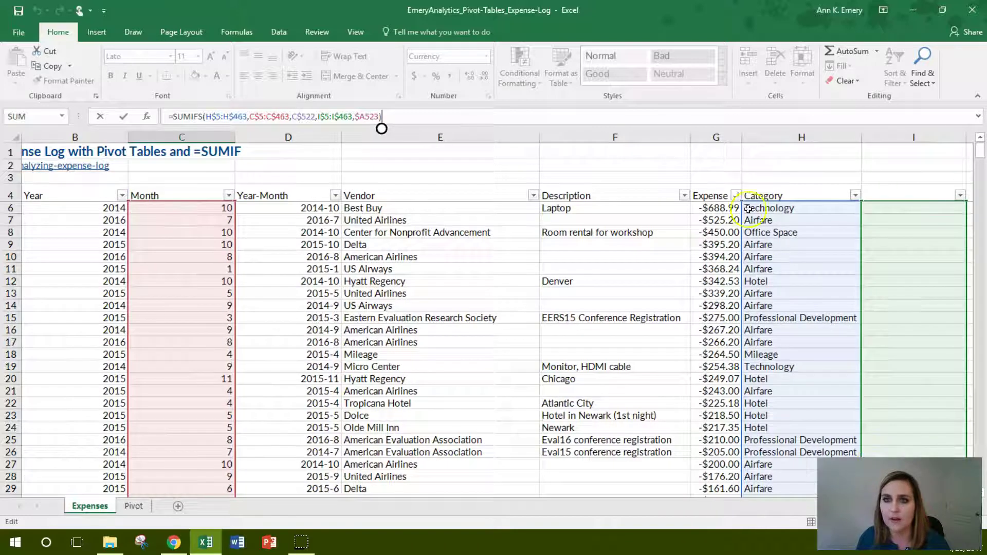
scroll(720, 268, left, 1)
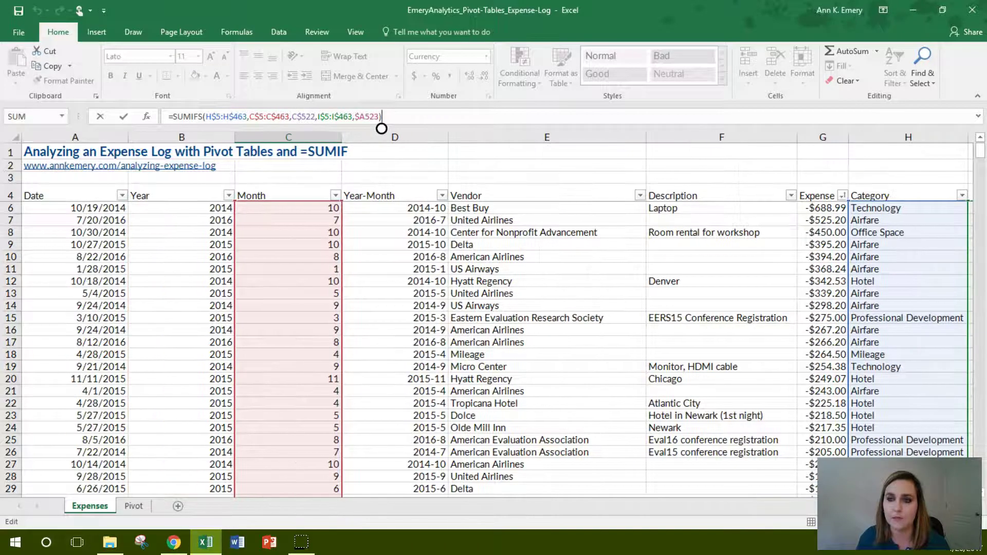
drag(980, 151, 982, 481)
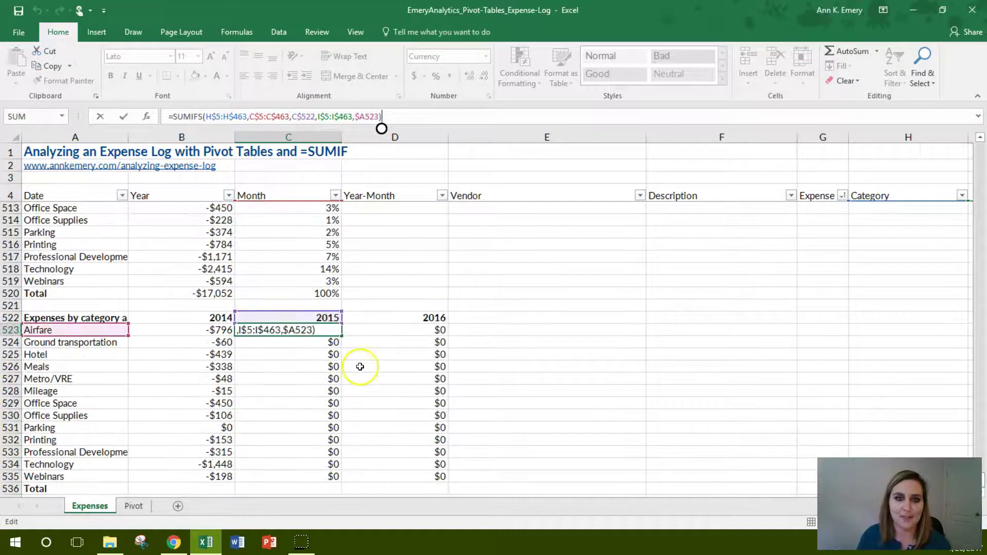
Leave C523's formula and clear the 2015 and 2016 formulas in C523:D535.
key(Return)
drag(331, 330, 392, 475)
key(Delete)
Make the Expense sum range in B523's SUMIFS formula fully absolute as $G$5:$G$463.
click(219, 331)
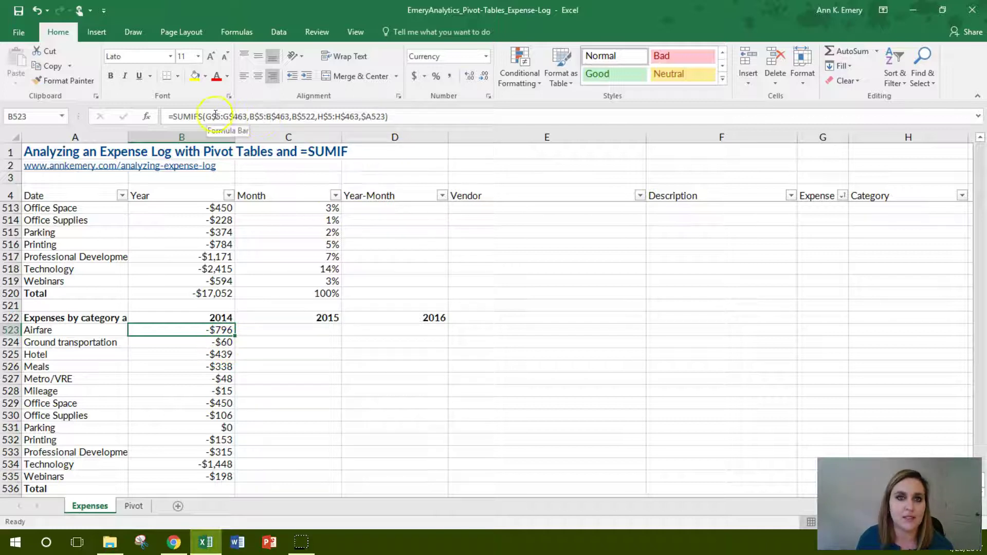
click(210, 115)
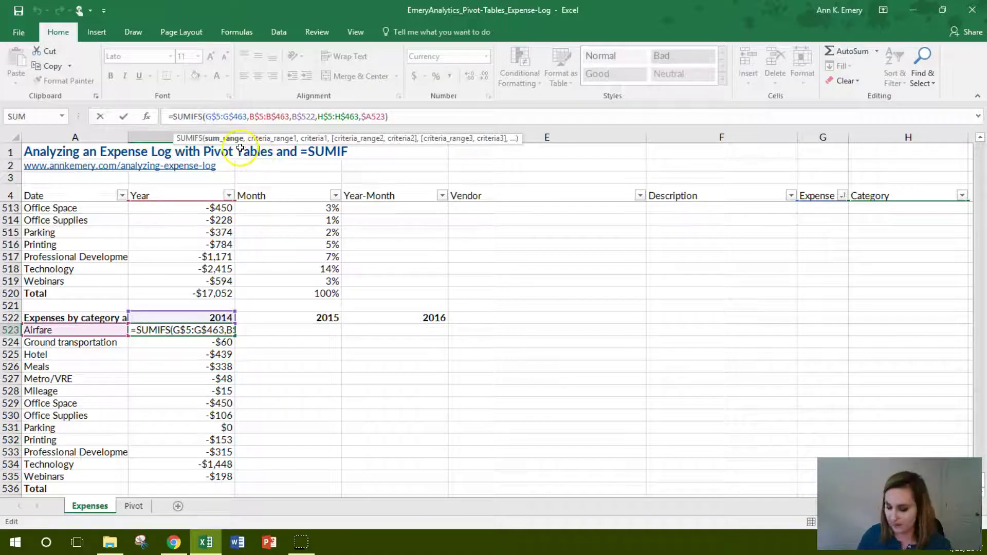
text($)
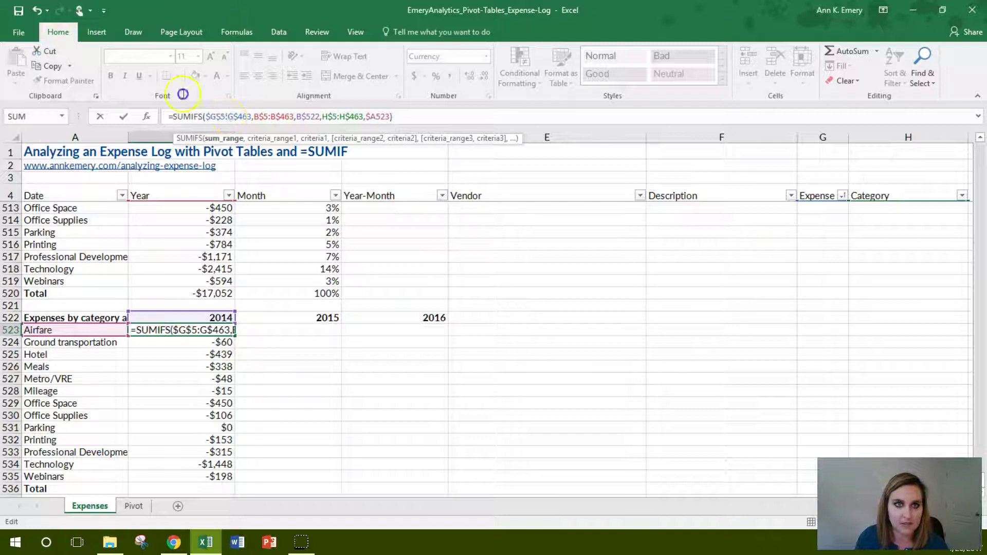
click(225, 117)
text($)
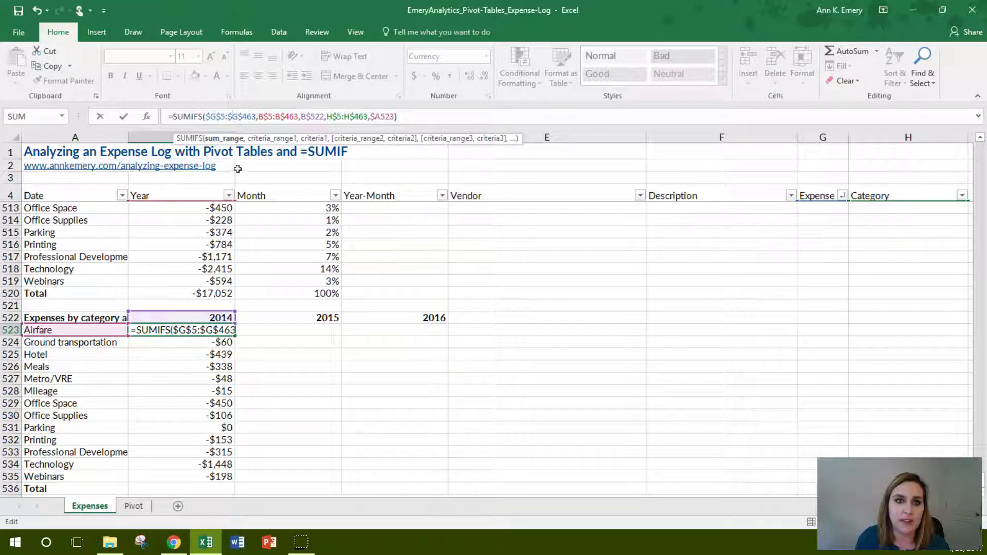
Make the Year criteria range in the B523 formula fully absolute as $B$5:$B$463.
click(278, 116)
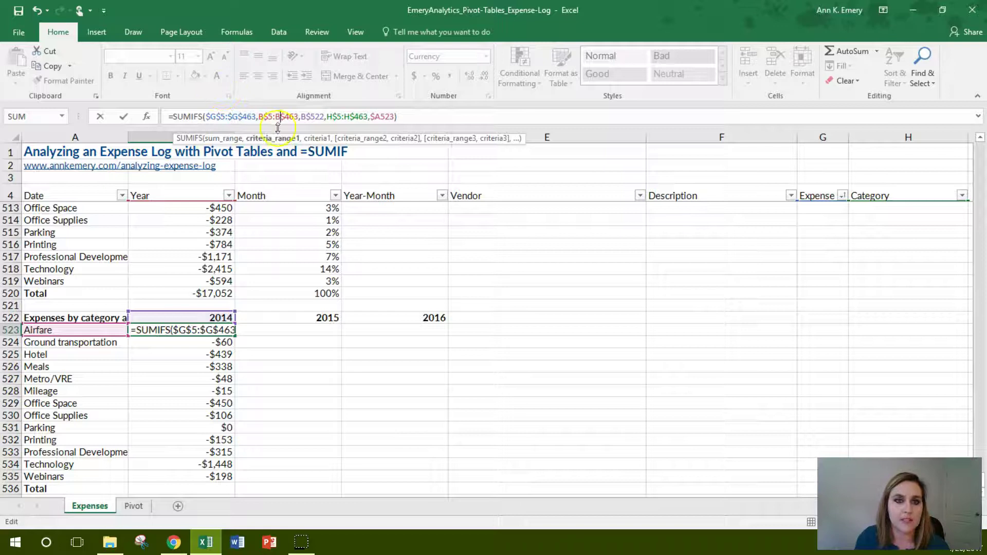
click(259, 116)
text($)
click(279, 117)
text($G)
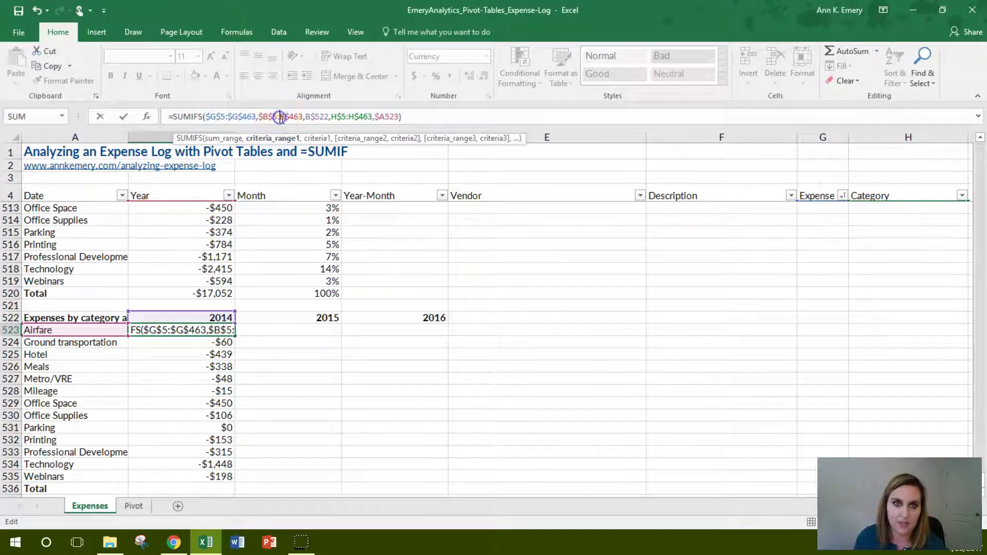
text($)
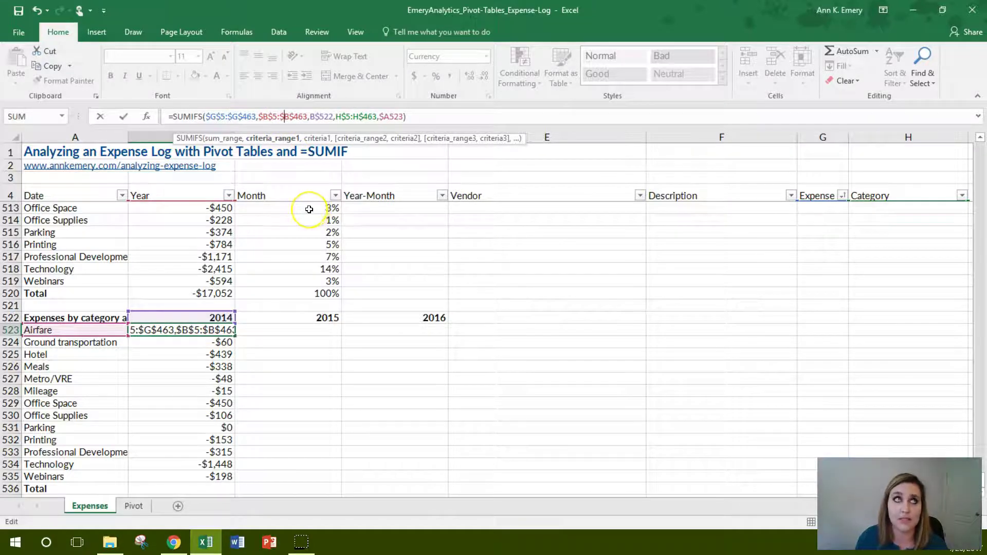
Make the Category criteria range in B523's SUMIFS formula fully absolute as $H$5:$H$463 and fill the formula through B523:D535.
click(330, 117)
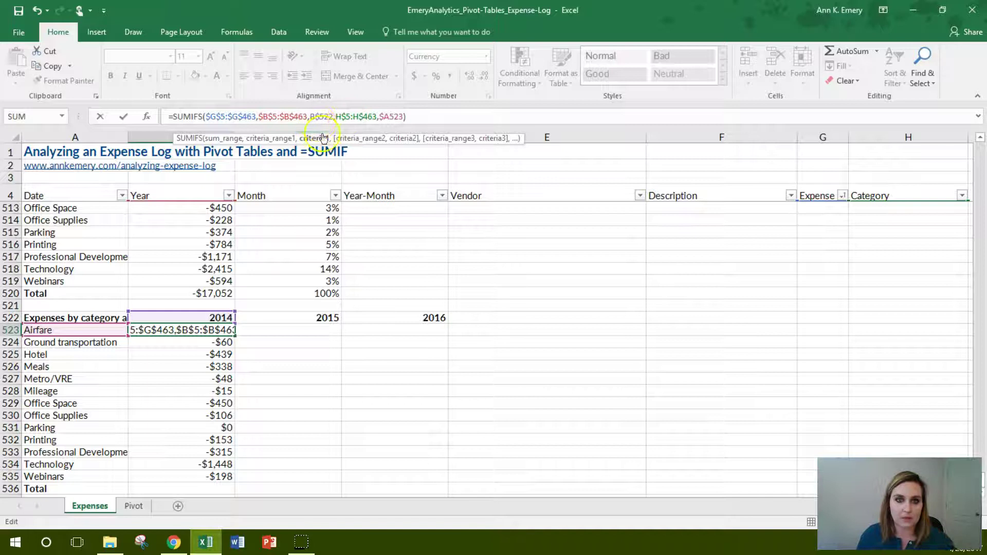
click(337, 116)
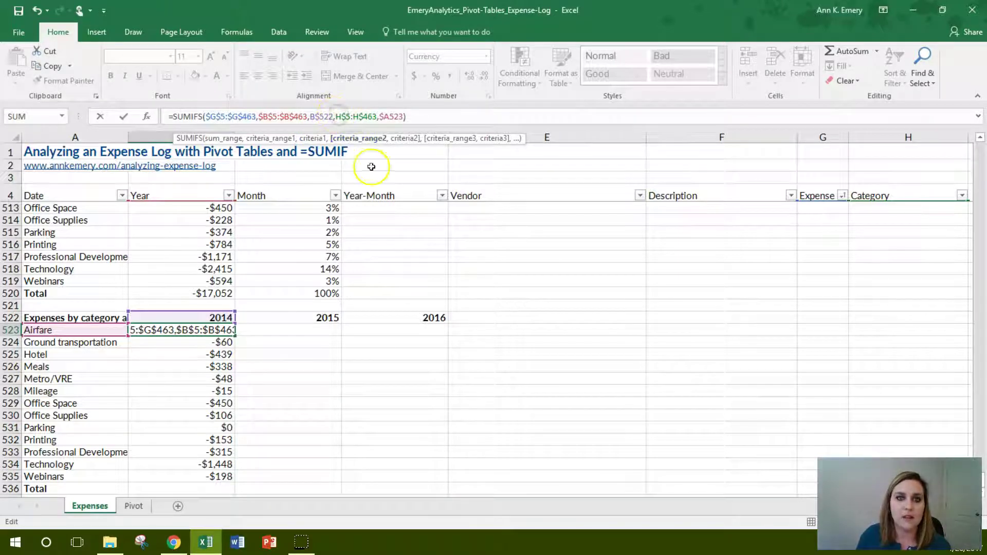
key(F4)
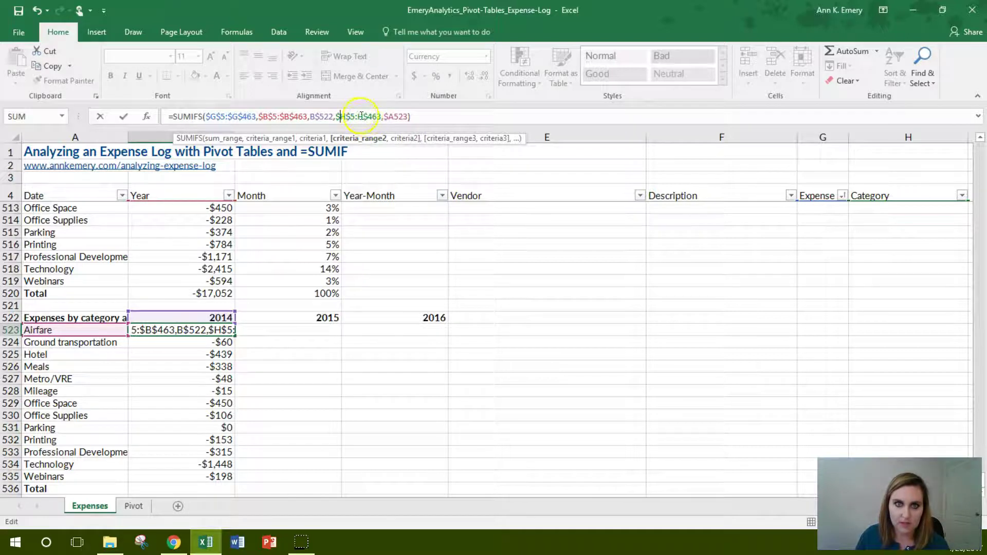
click(358, 116)
text($)
click(408, 116)
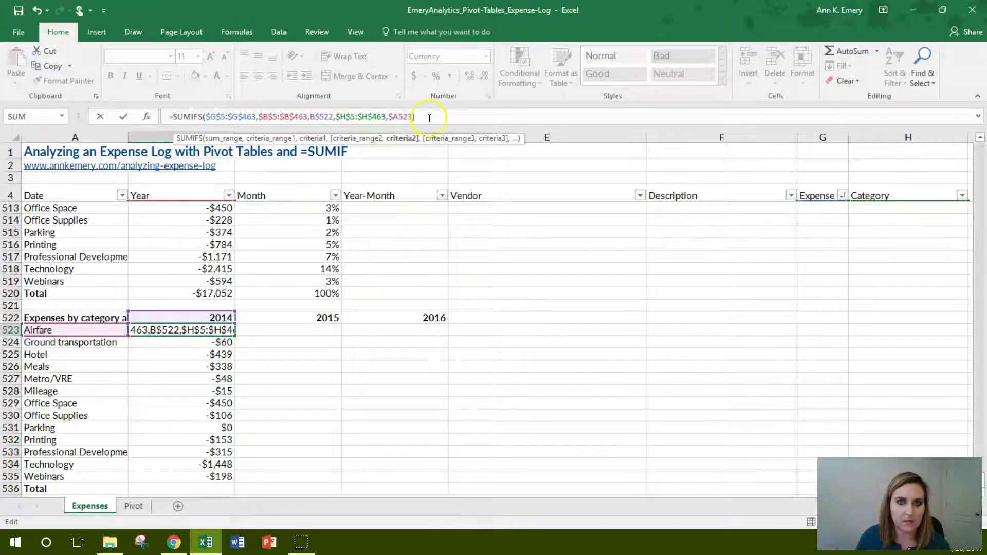
click(429, 117)
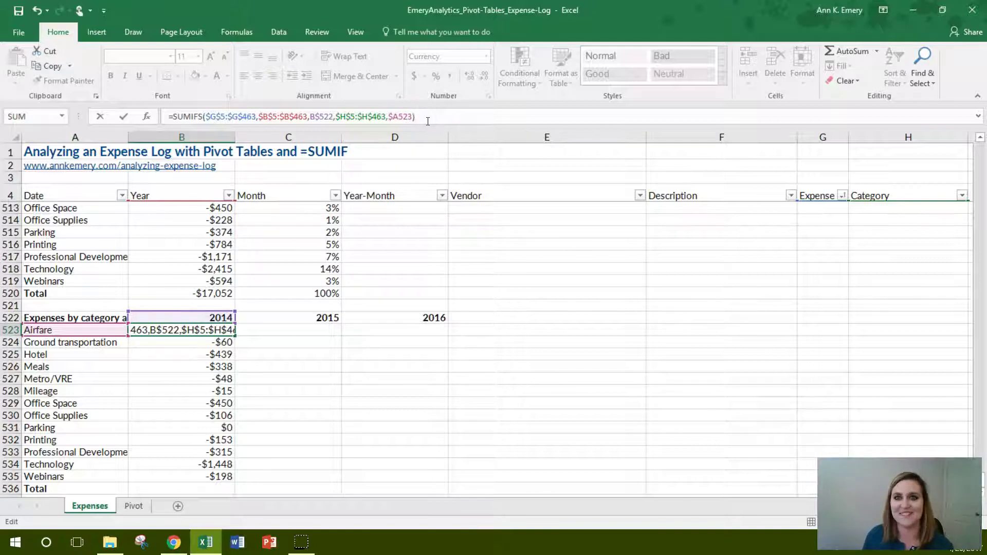
key(Return)
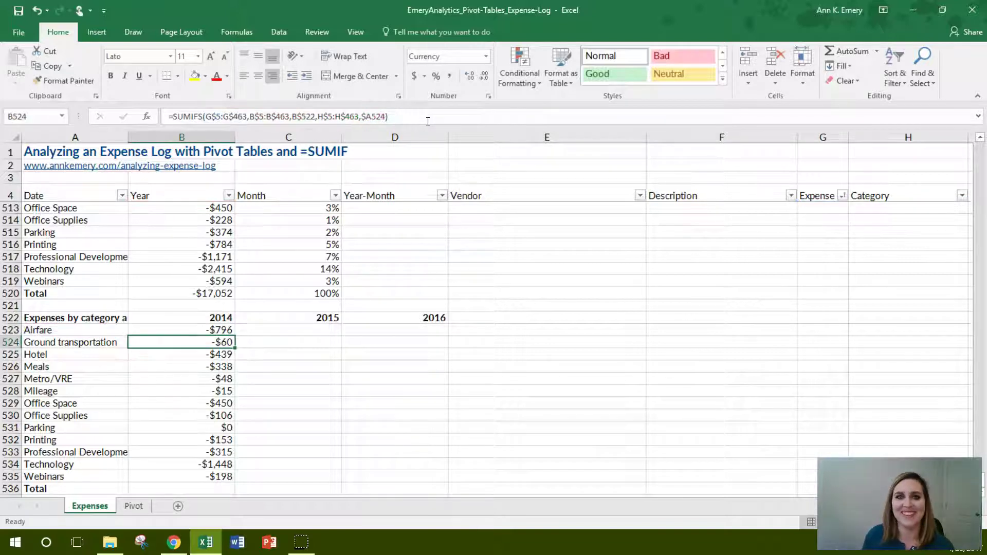
click(228, 326)
drag(235, 336, 446, 483)
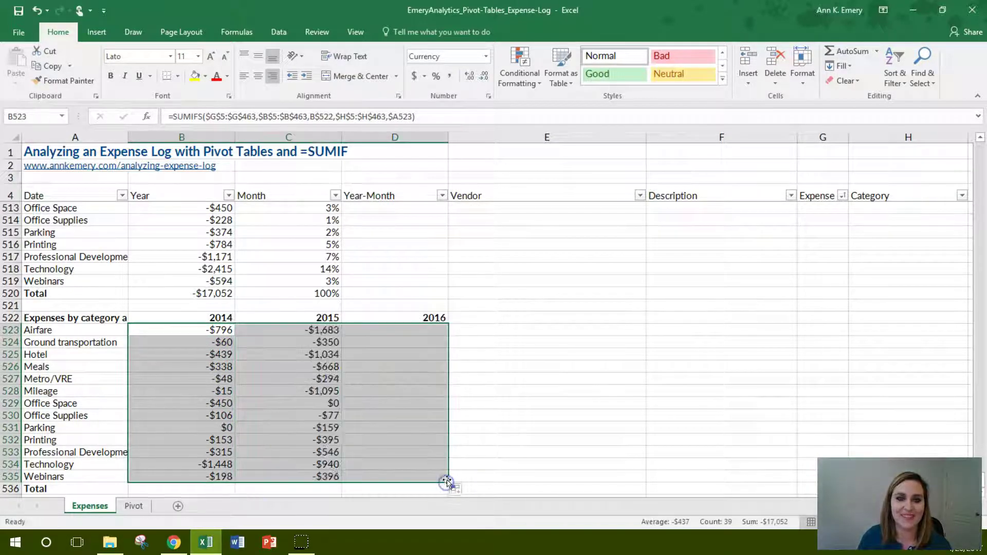
Compare the 2015 airfare, ground transportation and hotel amounts in the summary table with the same cells in the PivotTable.
click(298, 328)
click(306, 342)
click(310, 353)
click(133, 506)
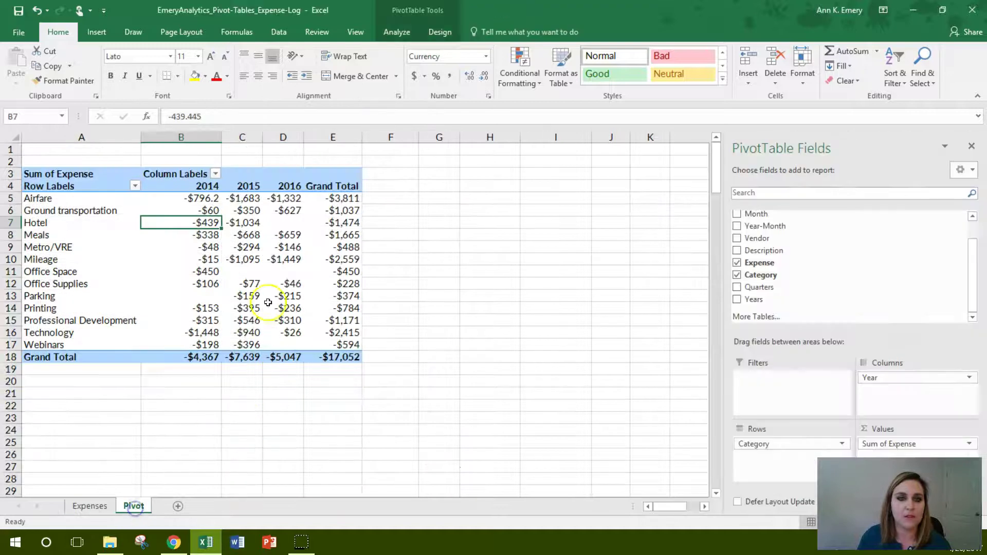
click(242, 198)
click(245, 210)
click(244, 222)
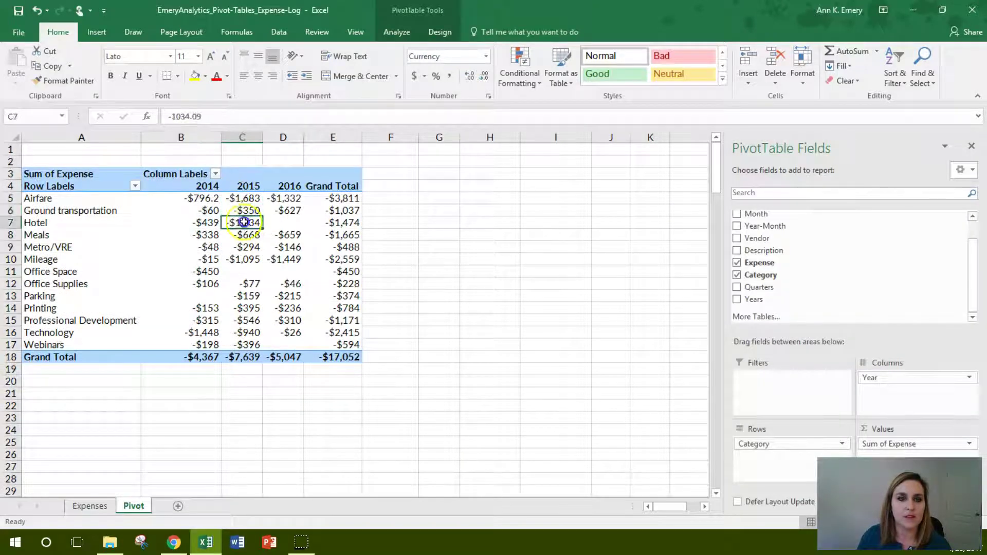
Return to the Expenses sheet and filter the expense log's Year column to show only 2014.
click(93, 508)
scroll(388, 394, up, 7)
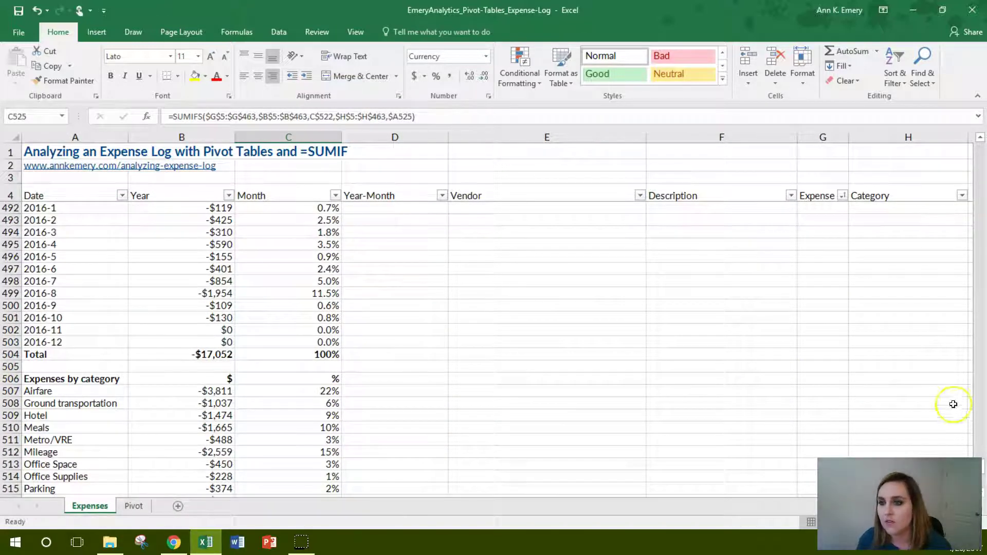
drag(977, 406, 976, 141)
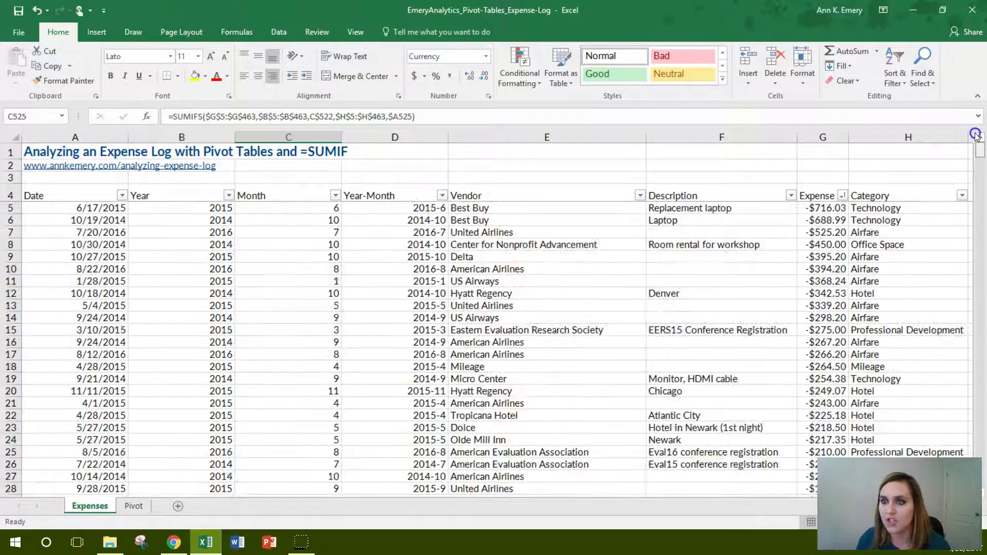
click(229, 196)
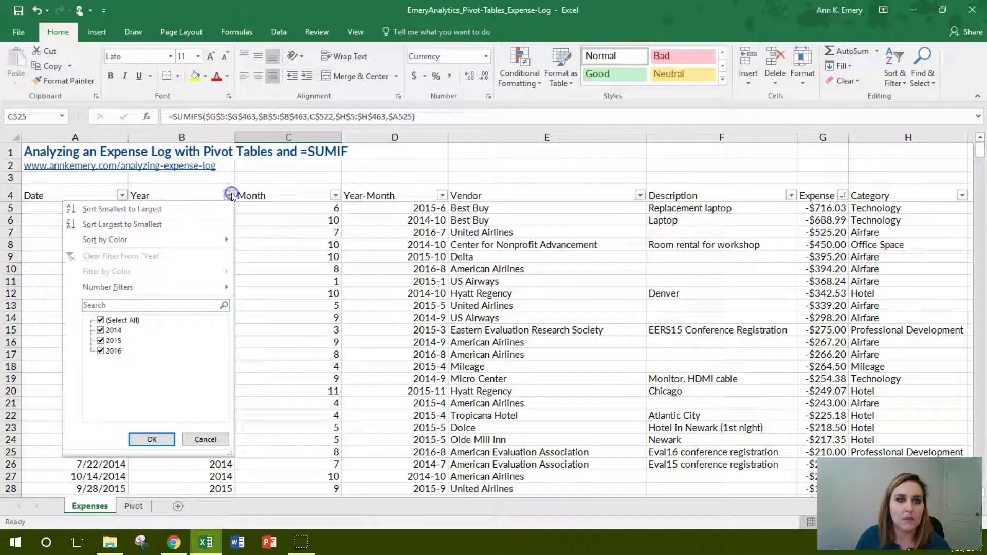
click(100, 320)
click(101, 331)
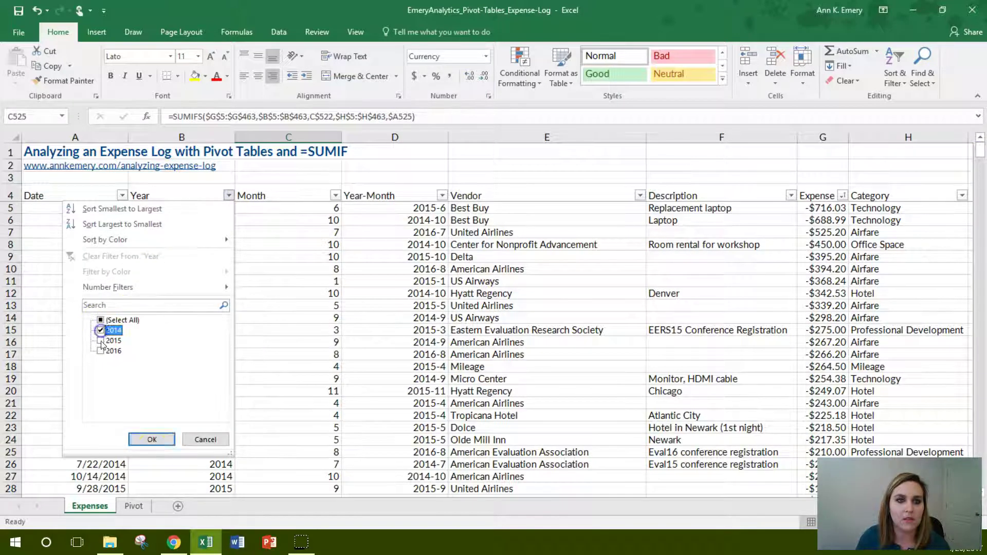
click(150, 439)
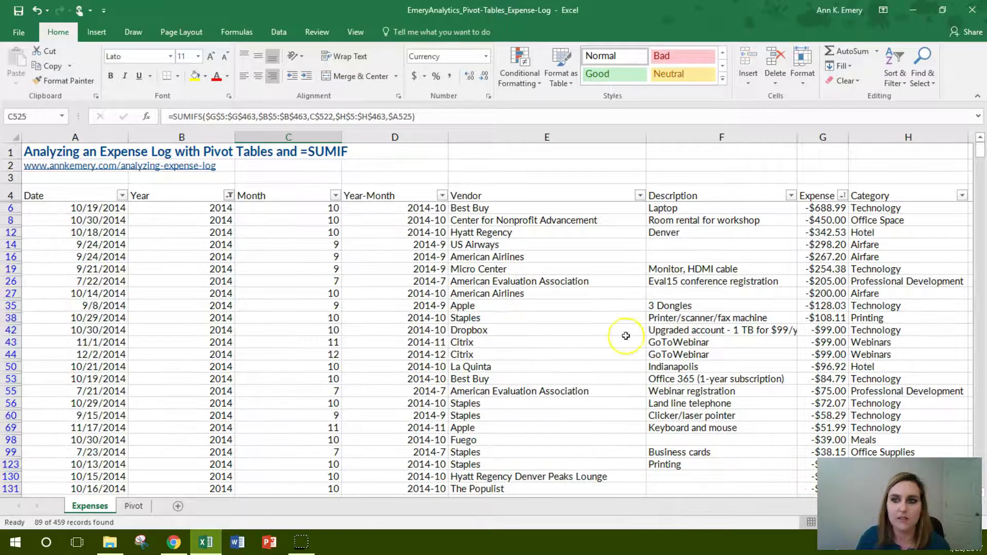
Filter the expense log's Category column to show only Airfare.
click(956, 197)
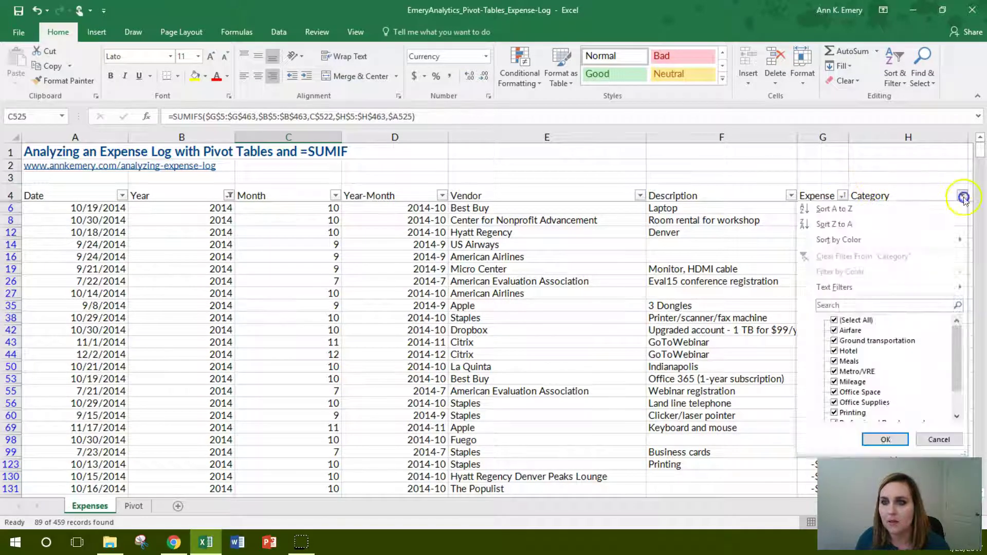
click(855, 320)
click(854, 330)
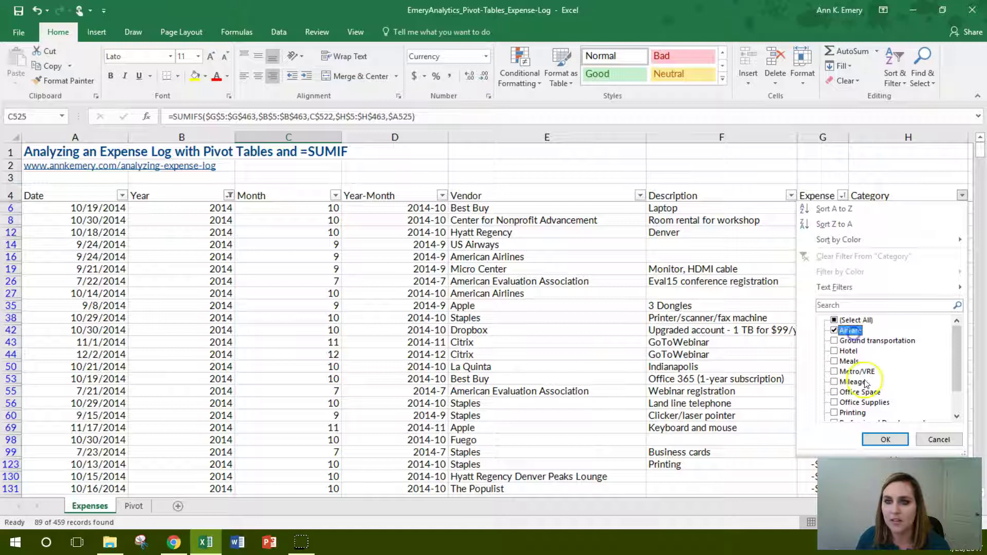
click(885, 439)
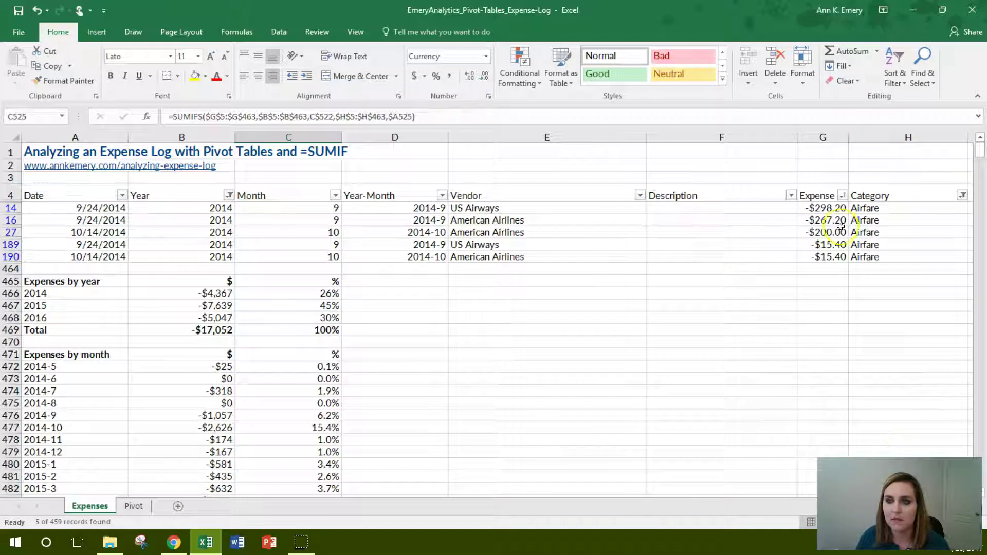
Check the sum of the filtered 2014 airfare expenses in column G against the Airfare amount for 2014 in the PivotTable.
drag(822, 208, 826, 255)
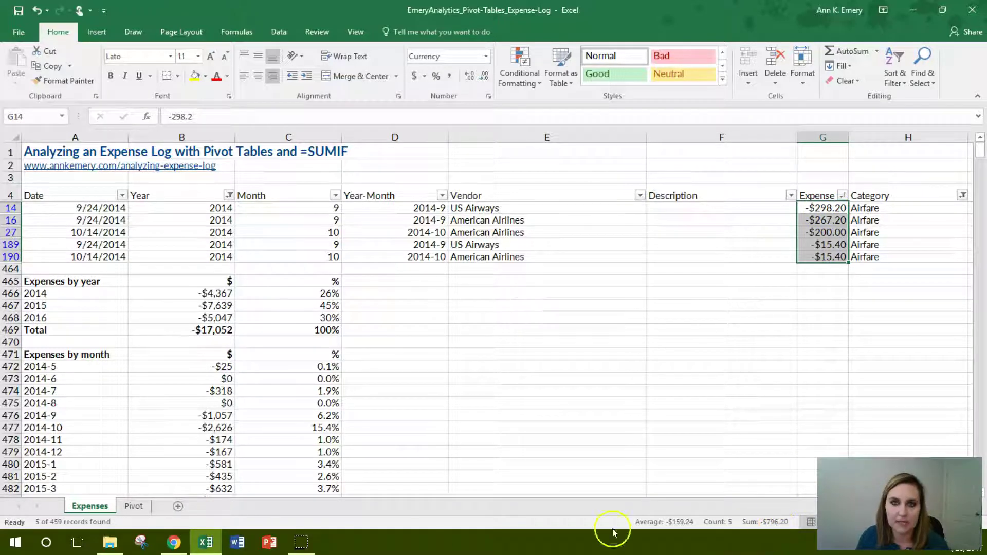
click(134, 506)
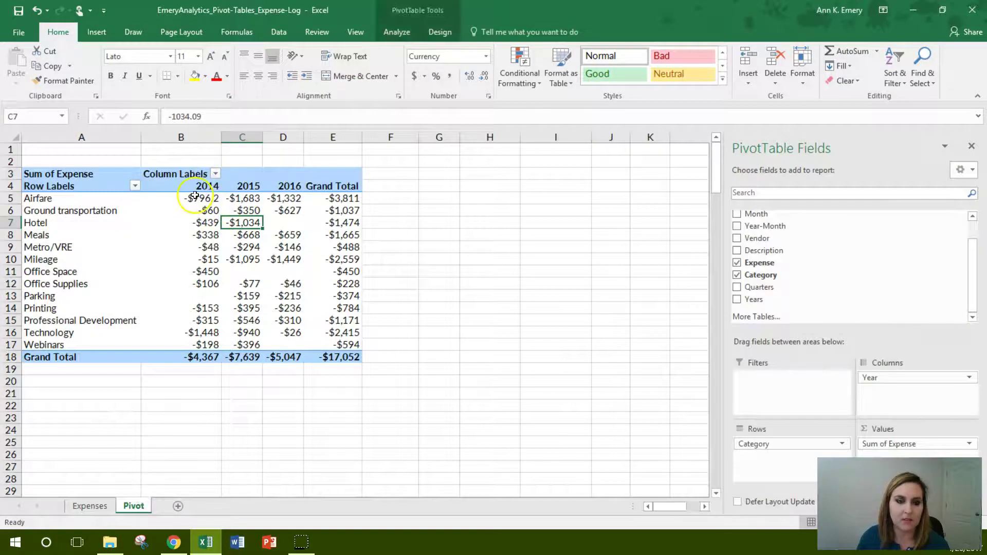
mouse_move(195, 194)
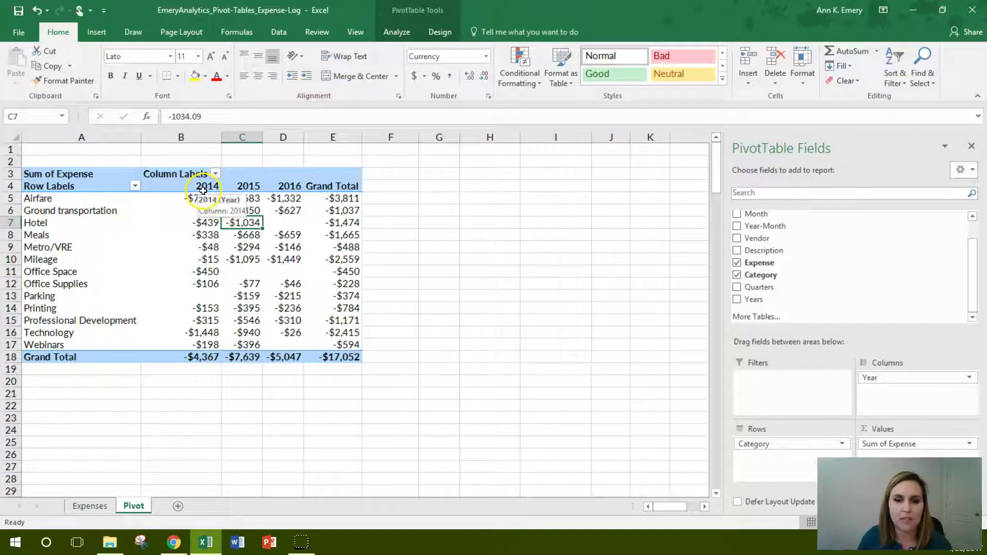
mouse_move(261, 308)
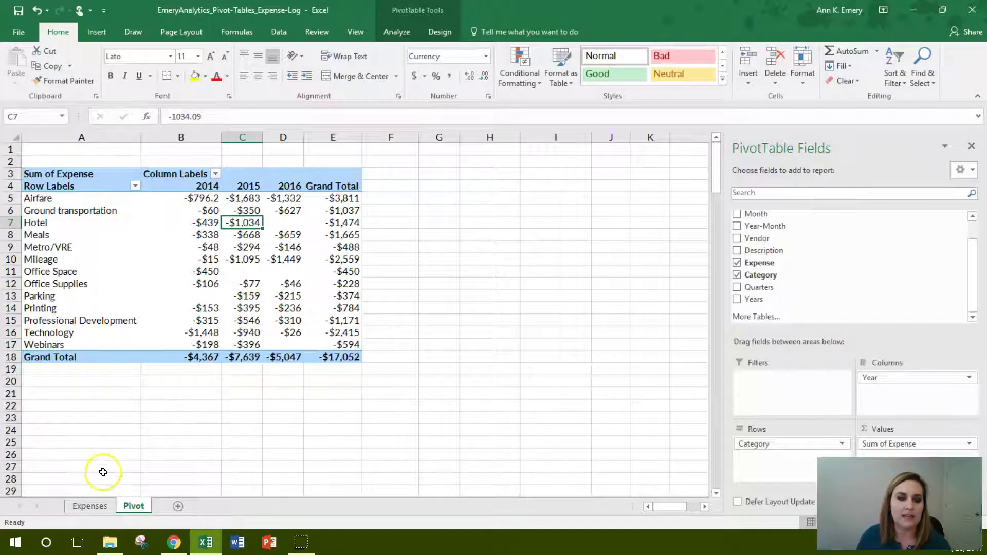
click(95, 506)
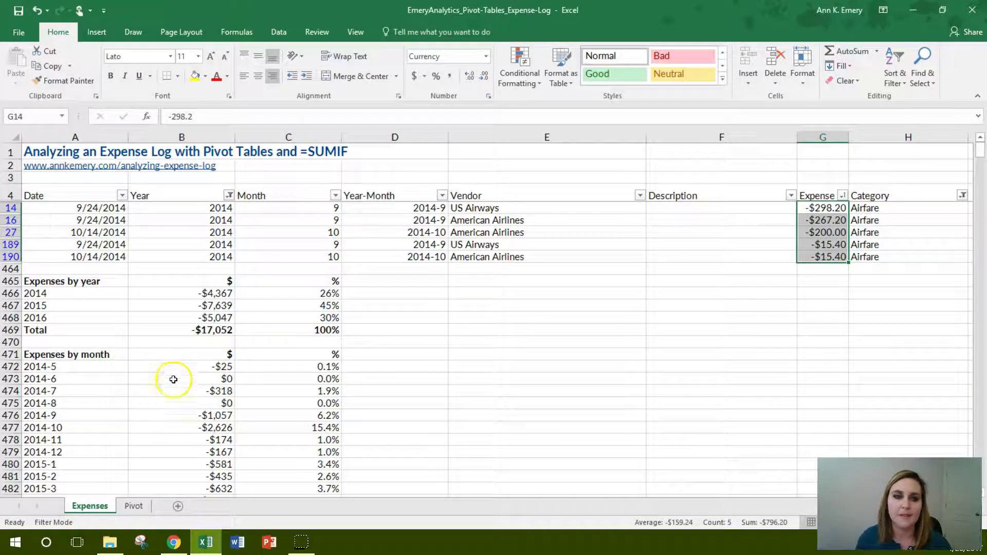
click(134, 507)
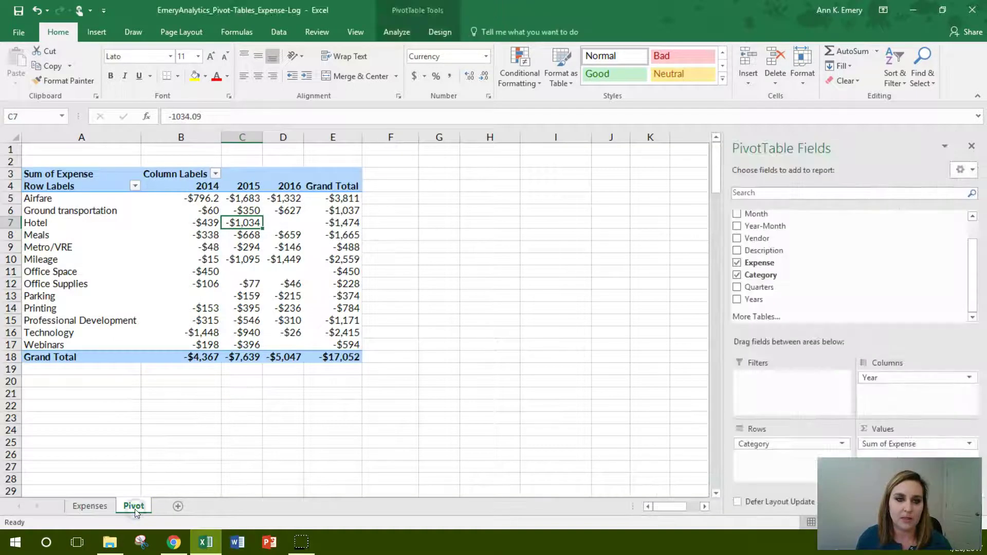